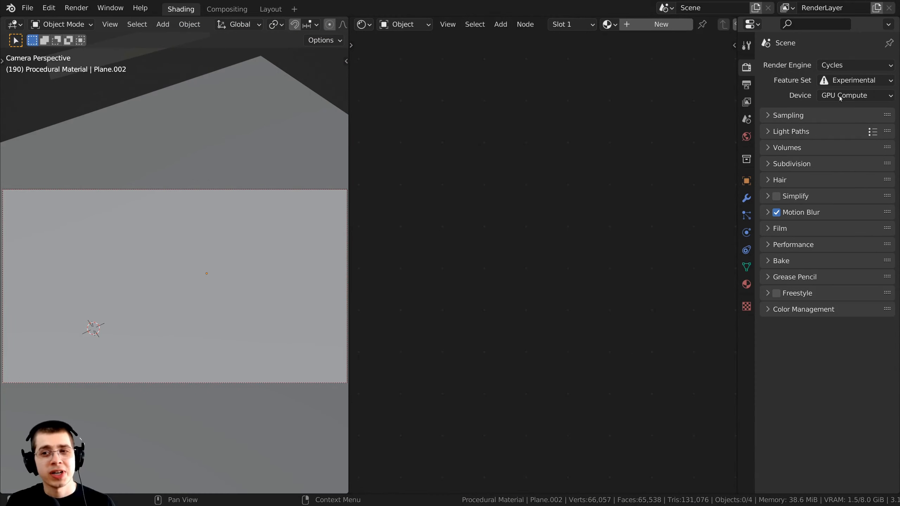
- Review the scene's render engine and feature set options without changing them
click(840, 66)
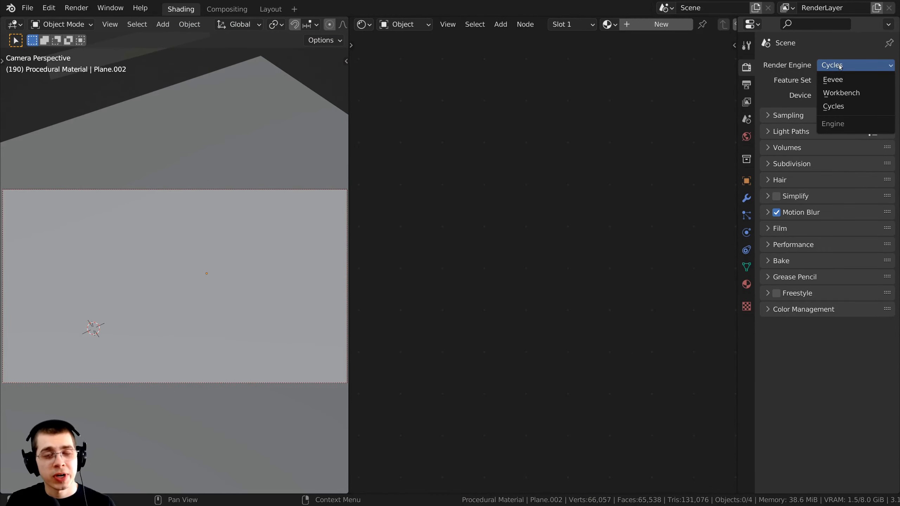
click(840, 66)
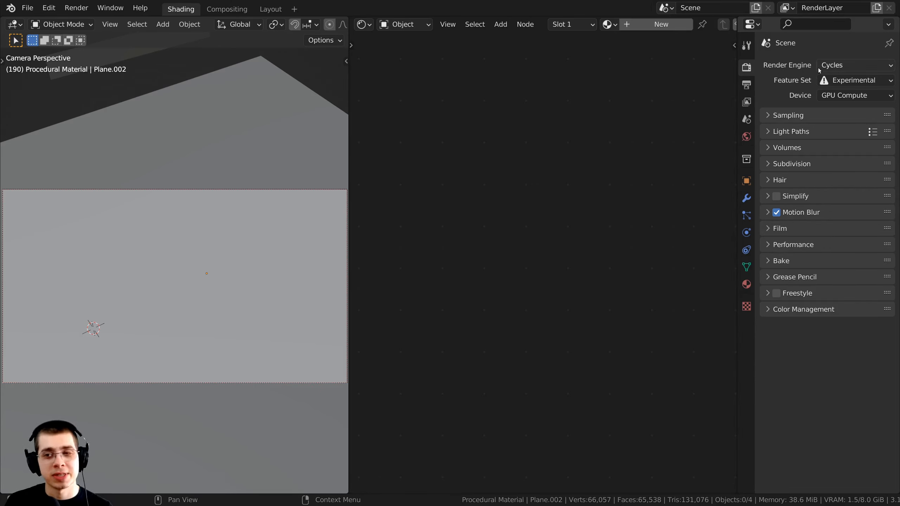
click(846, 65)
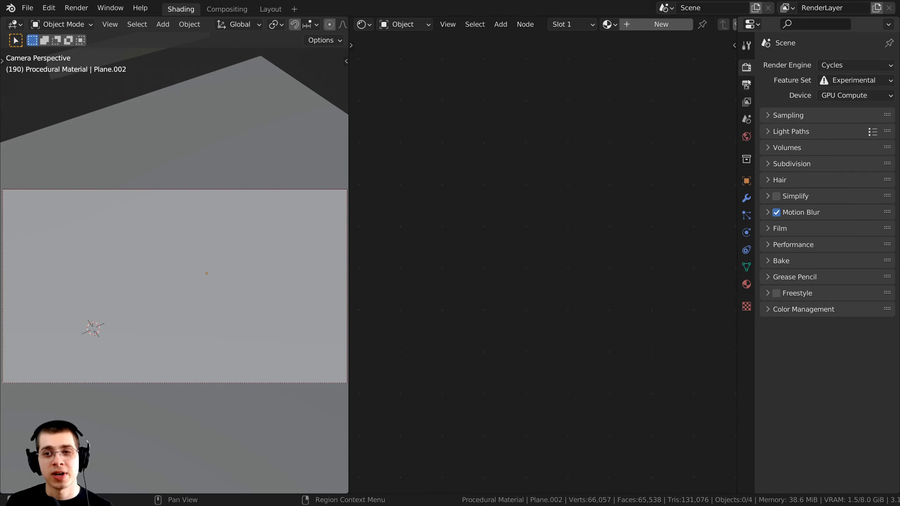
click(842, 82)
click(844, 83)
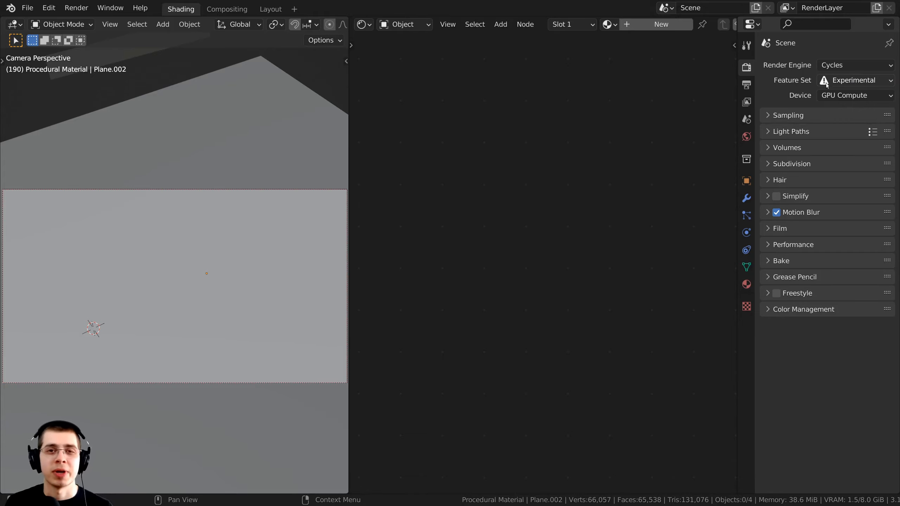
- Inspect the plane from several angles and examine its subdivided mesh in Edit Mode, returning to Object Mode
middle_drag(191, 344, 327, 352)
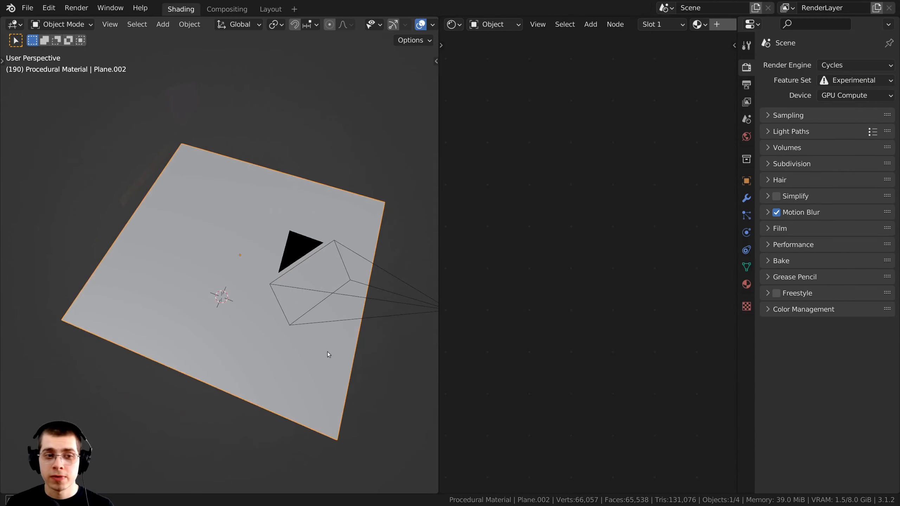
scroll(324, 348, up, 1)
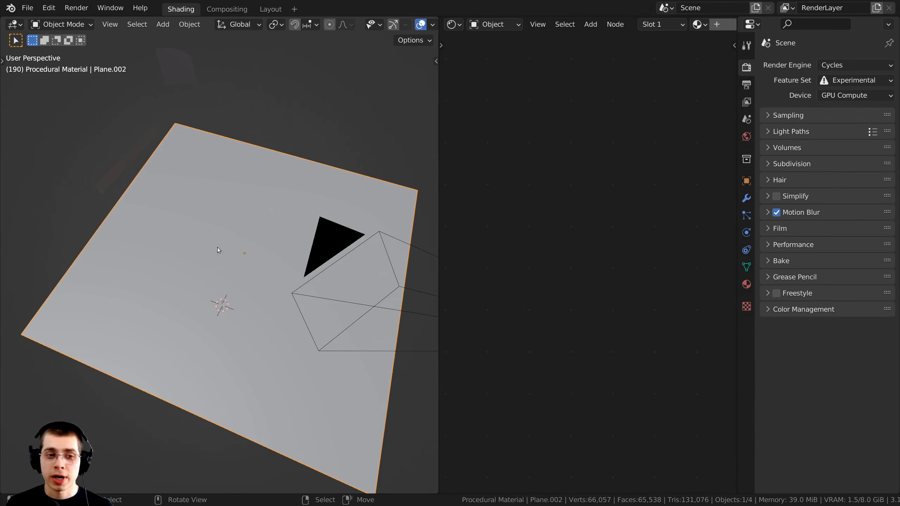
middle_drag(273, 231, 254, 263)
key(Tab)
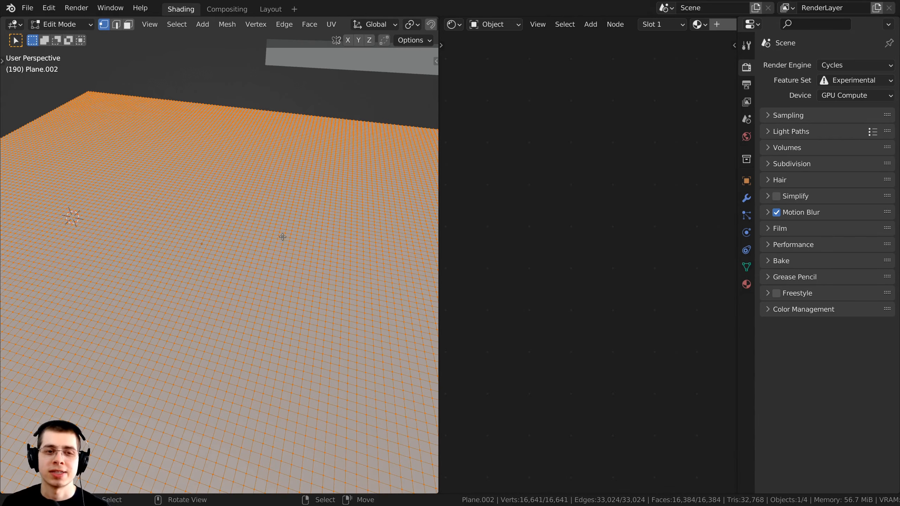
scroll(286, 165, down, 2)
scroll(267, 363, down, 2)
middle_drag(268, 364, 376, 328)
key(Tab)
scroll(362, 262, up, 2)
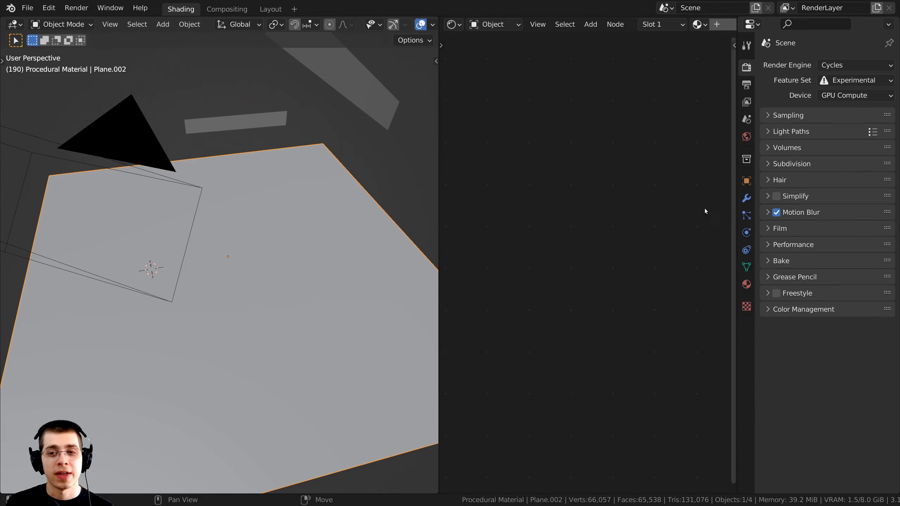
- Examine the plane's Subdivision modifier, including its adaptive subdivision and dicing scale, and recheck the render feature set
click(745, 201)
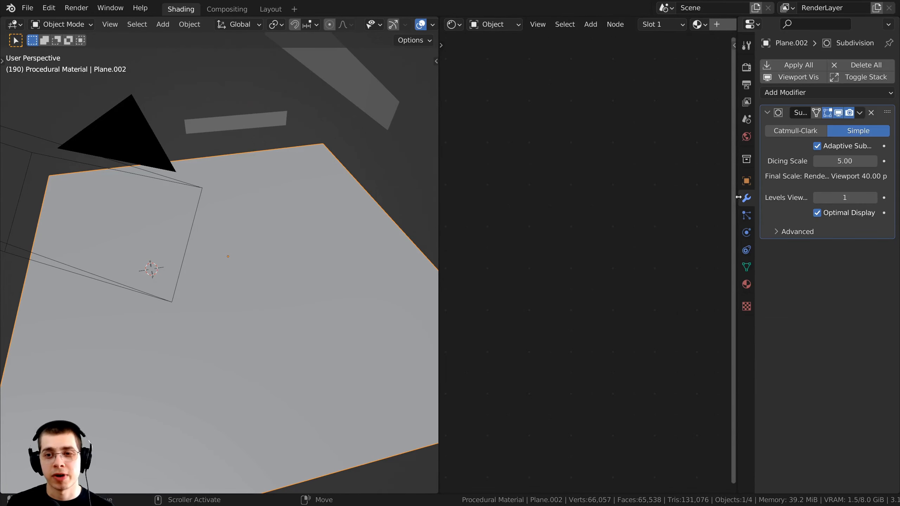
drag(732, 199, 658, 192)
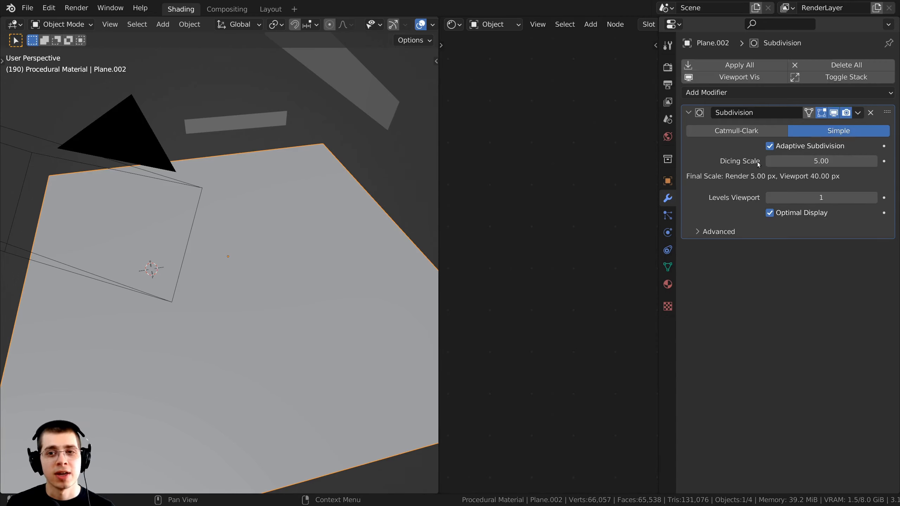
click(667, 85)
click(668, 67)
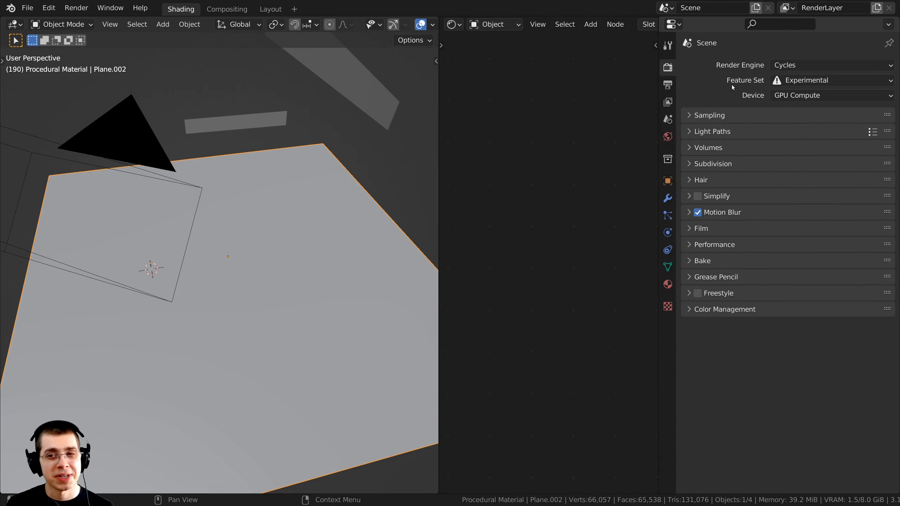
click(668, 199)
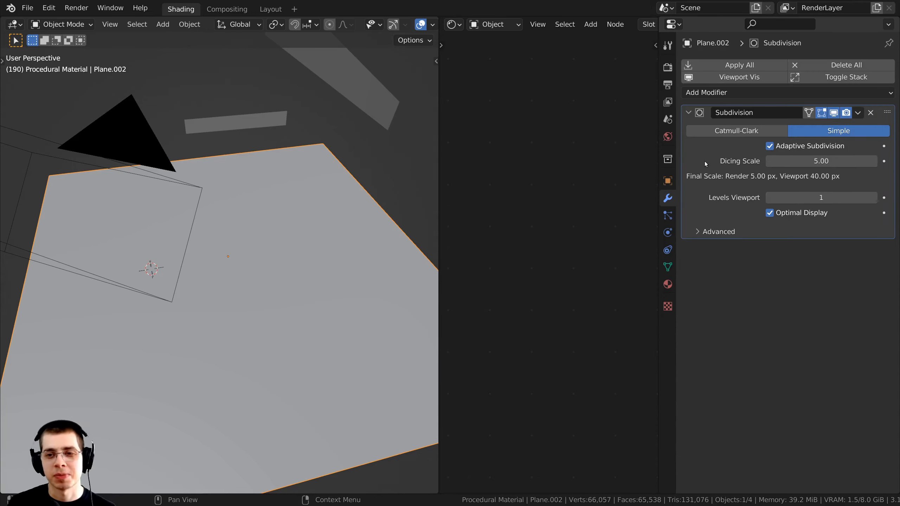
click(813, 162)
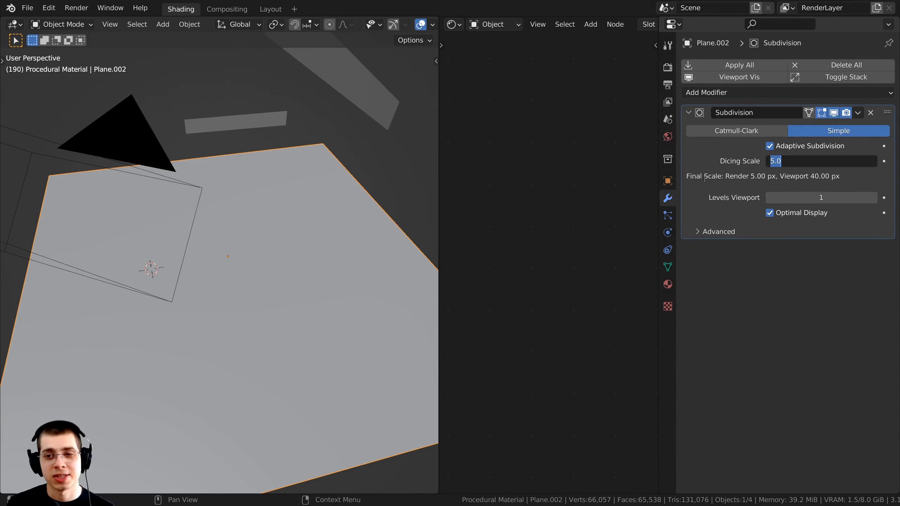
key(Return)
- Enlarge the shader editor and create a new material for the plane
middle_drag(203, 283, 257, 378)
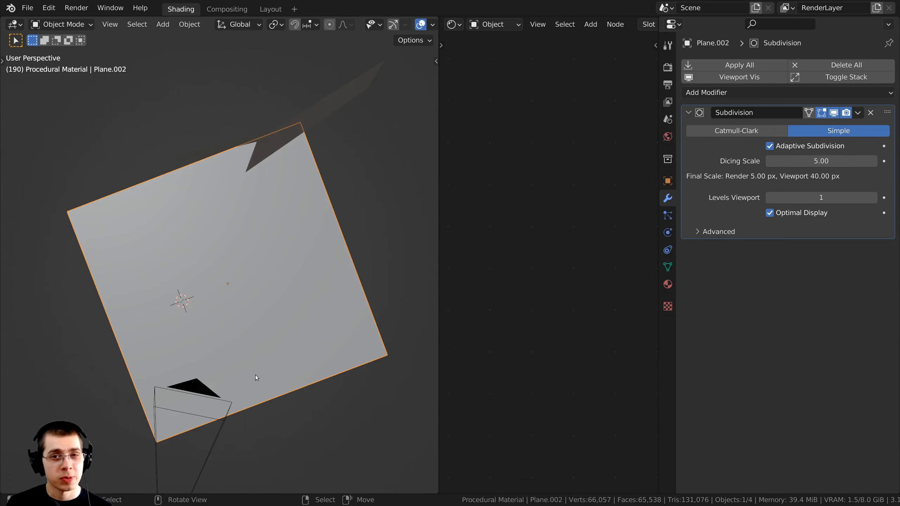
middle_drag(304, 275, 313, 244)
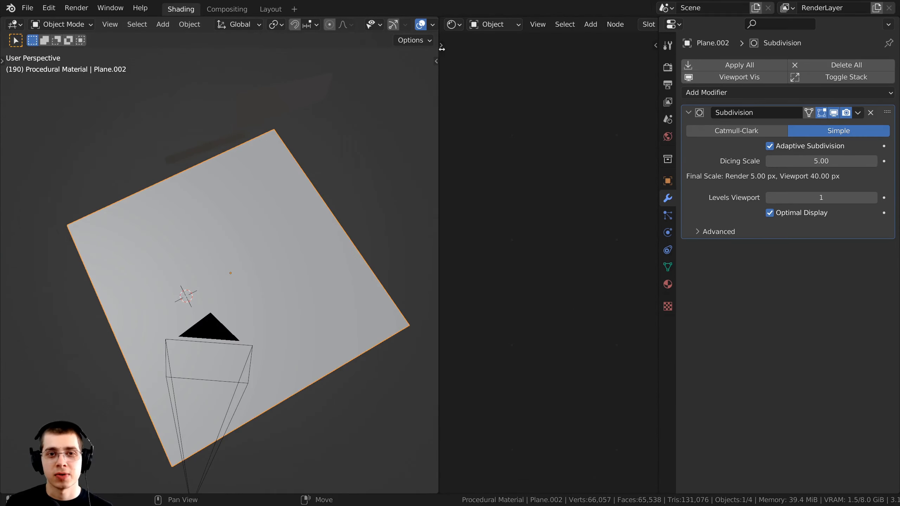
drag(438, 87, 334, 87)
scroll(519, 25, down, 5)
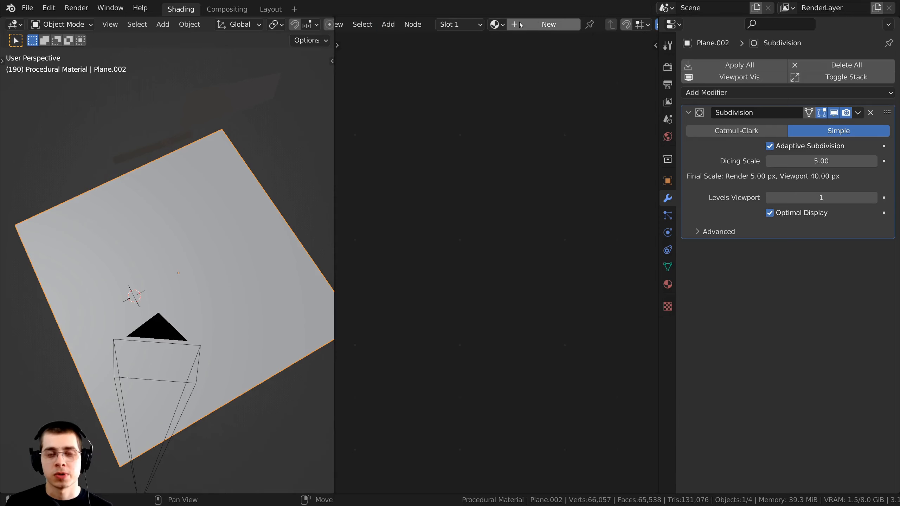
click(532, 25)
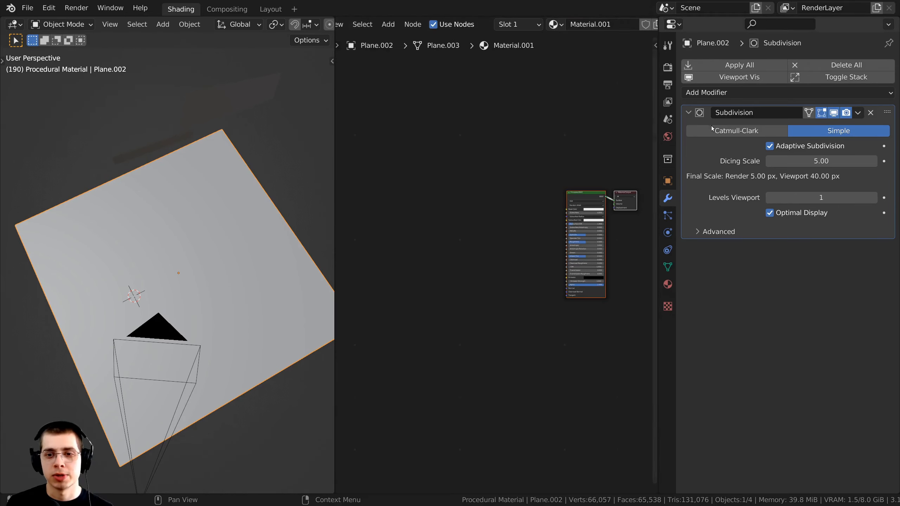
- Set the new material's surface displacement method to Displacement and Bump
click(664, 287)
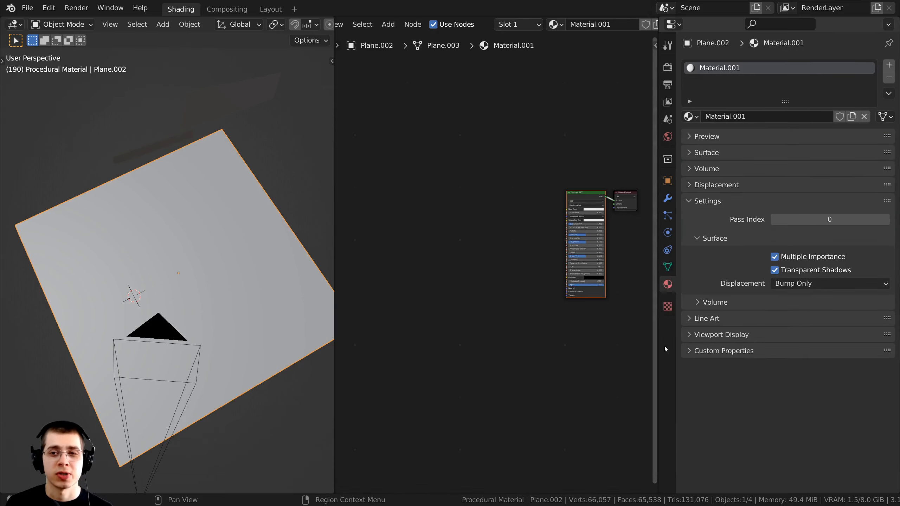
click(691, 202)
click(685, 202)
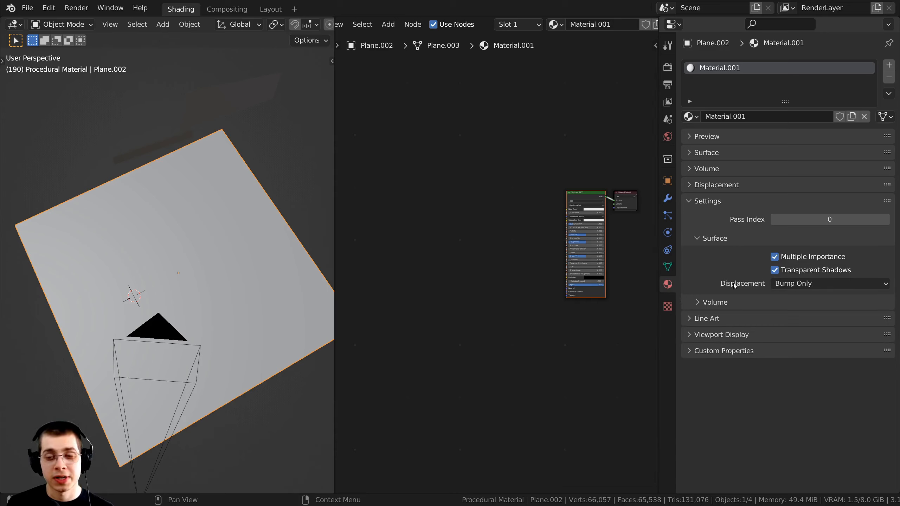
click(792, 286)
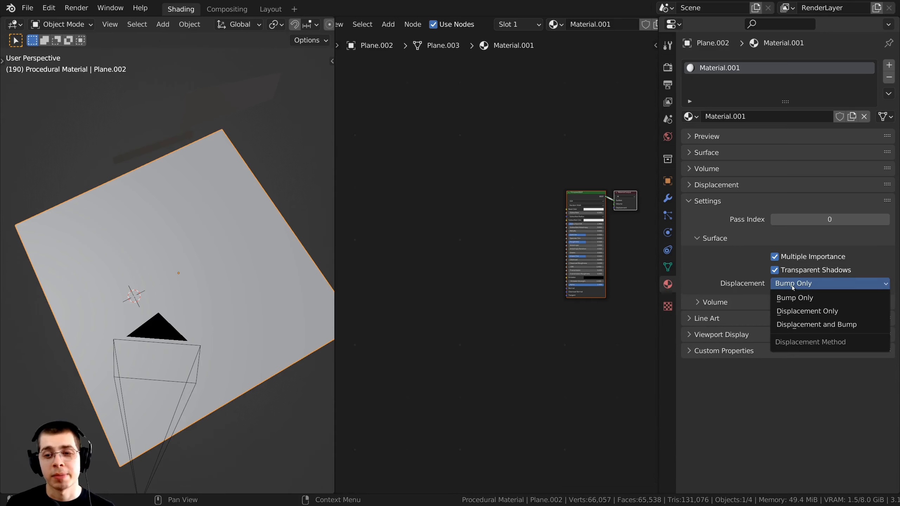
click(804, 326)
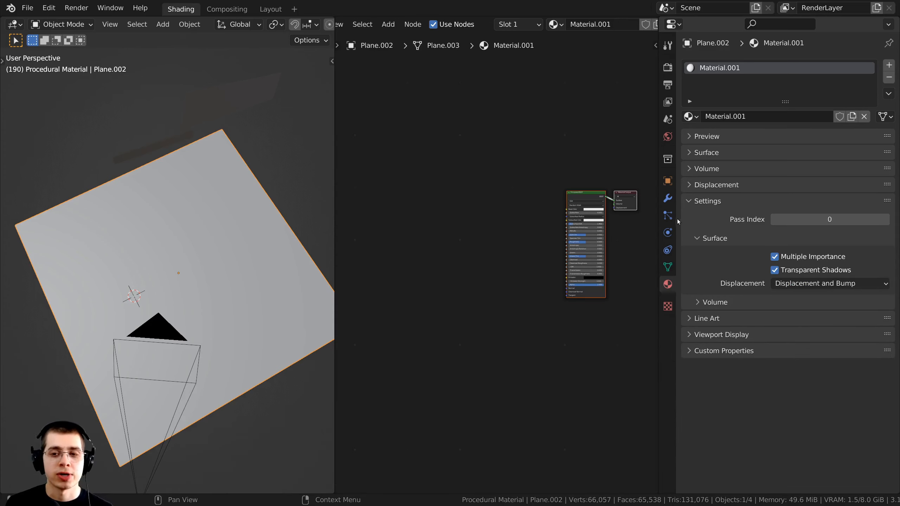
click(693, 206)
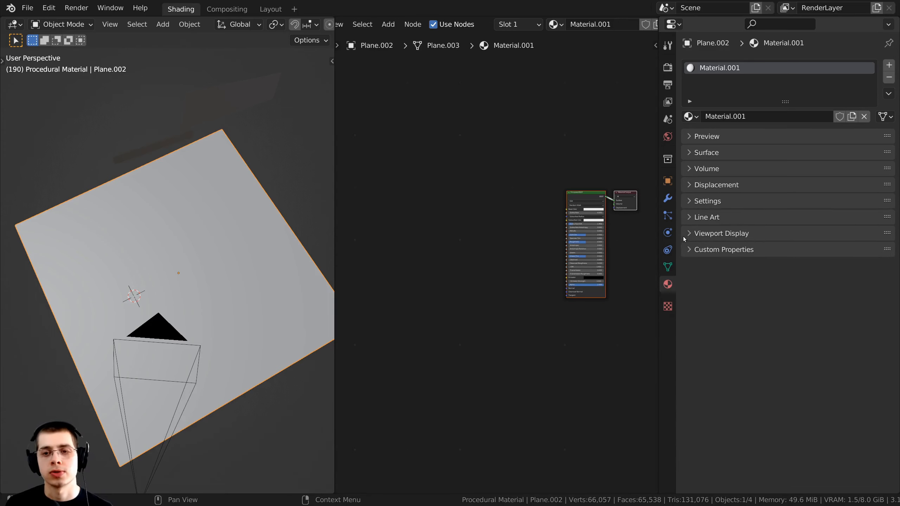
- Select the camera and examine how it frames the plane by looking through it
middle_drag(226, 261, 203, 252)
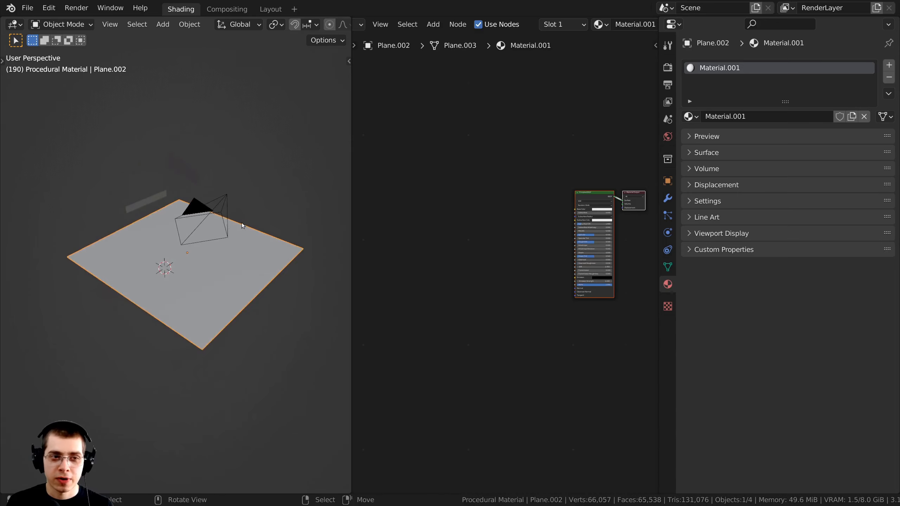
click(190, 208)
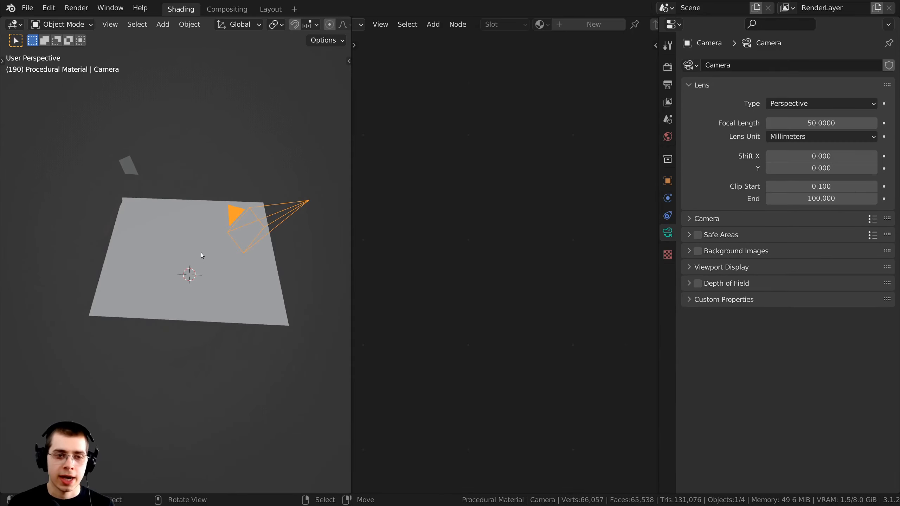
key(KP_0)
scroll(265, 256, up, 2)
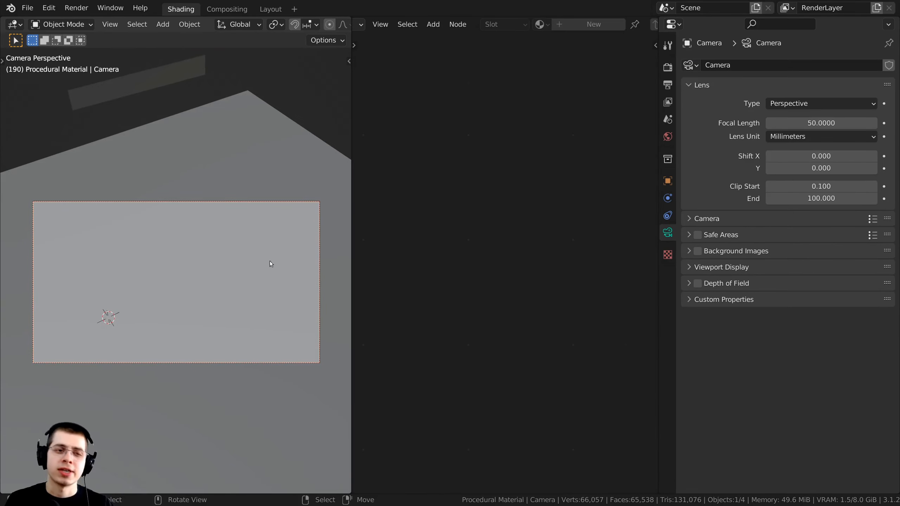
scroll(169, 231, up, 1)
scroll(167, 252, down, 1)
middle_drag(167, 251, 209, 315)
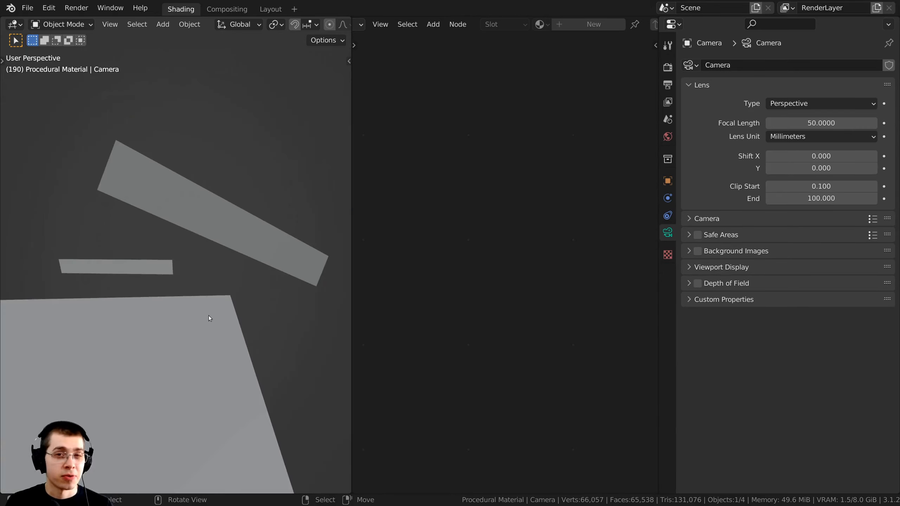
- Show the viewport in rendered shading and select the larger light plane hanging above the ground plane
key(z)
click(187, 143)
click(173, 202)
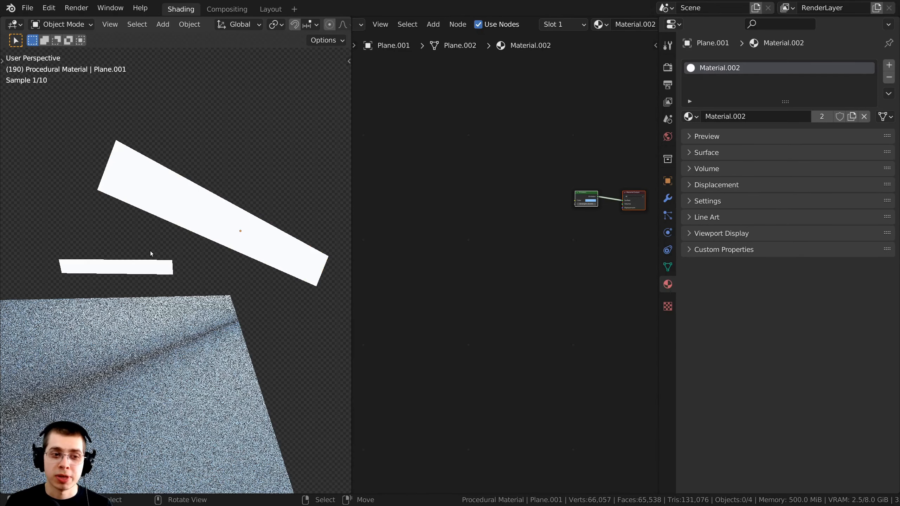
click(148, 258)
click(178, 196)
- Examine the light plane's Emission color and strength, and how its light falls on the ground plane
key(KP_Decimal)
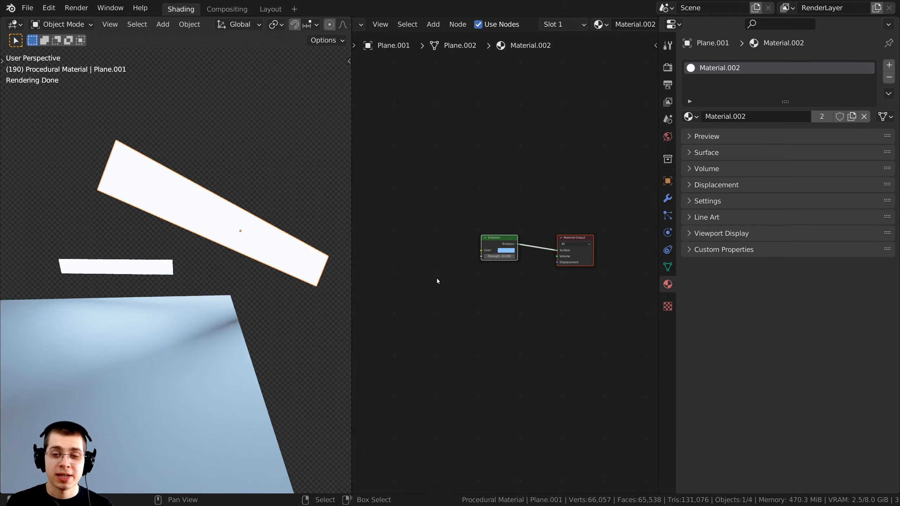
middle_drag(484, 225, 465, 194)
key(g)
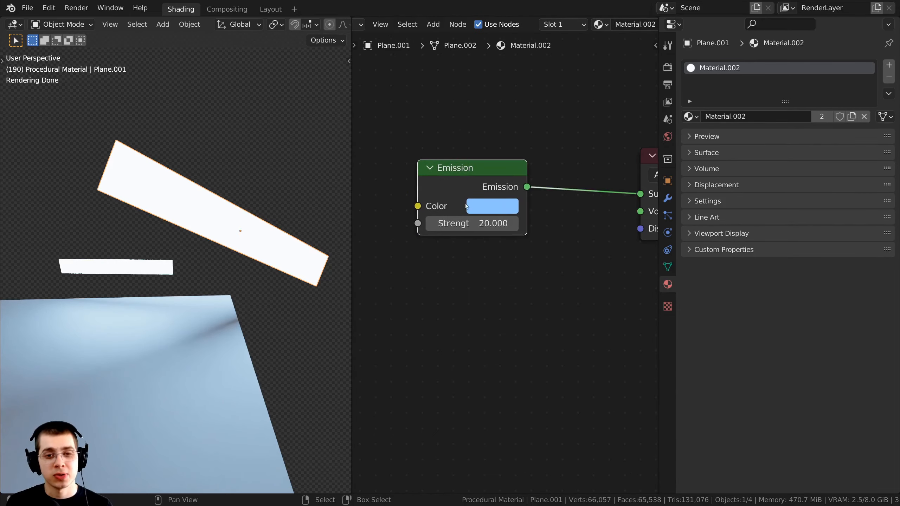
click(467, 205)
middle_drag(122, 286, 227, 304)
middle_drag(270, 220, 244, 264)
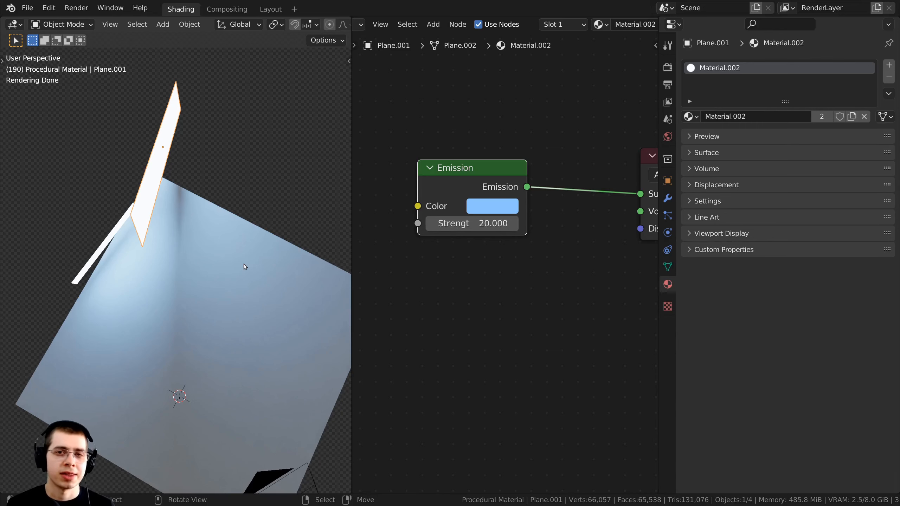
- Create a new world, assign an Environment Texture using aerodynamics_workshop_1k.hdr as its background color, and check the lighting on the plane
click(714, 136)
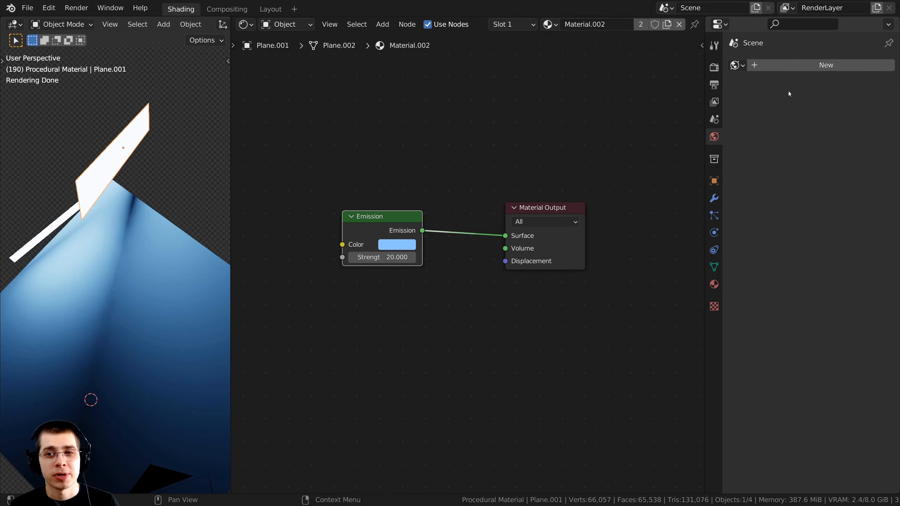
click(805, 67)
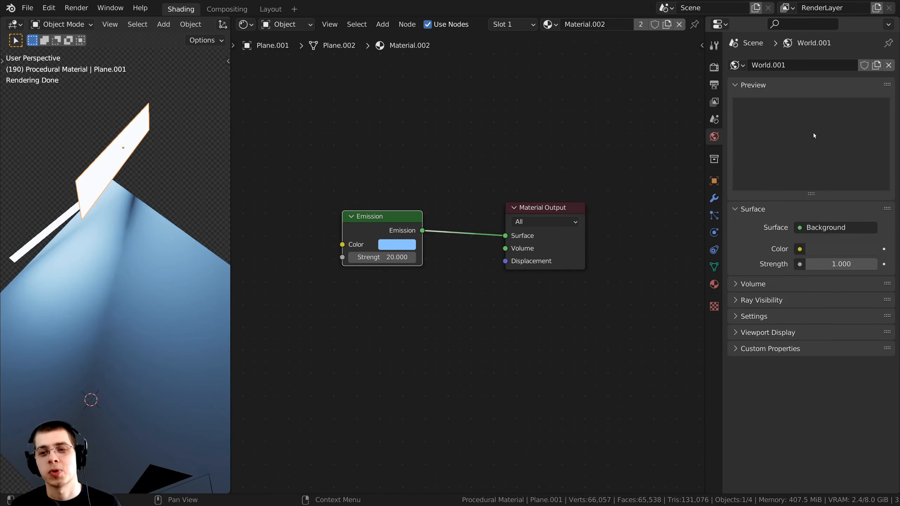
click(799, 250)
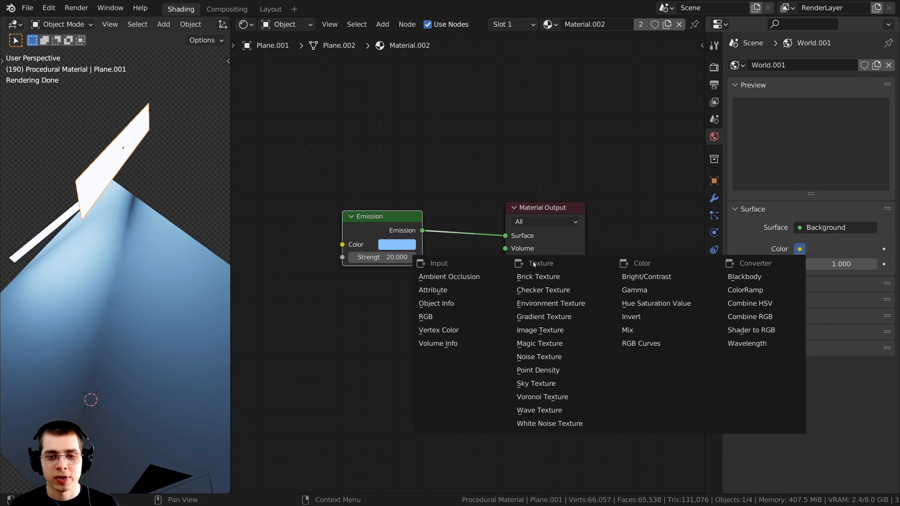
click(540, 303)
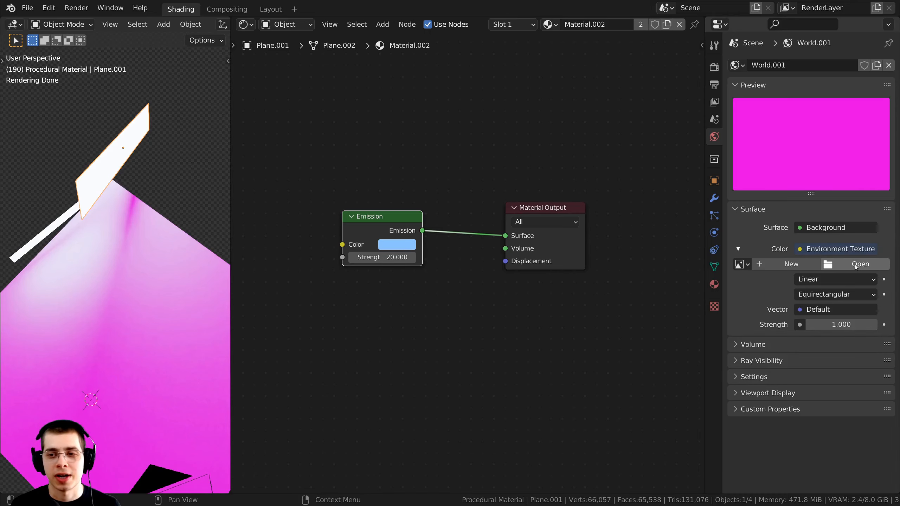
click(857, 265)
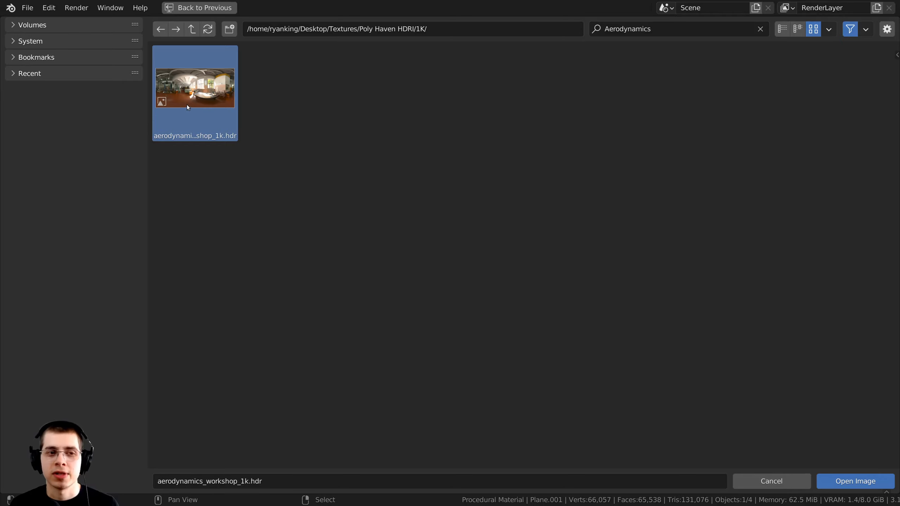
double_click(194, 93)
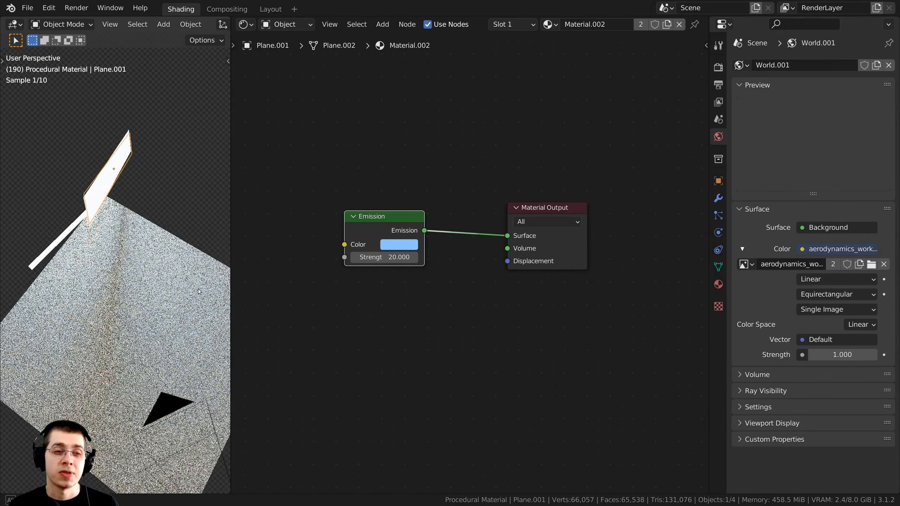
middle_drag(211, 285, 165, 289)
middle_drag(69, 335, 96, 273)
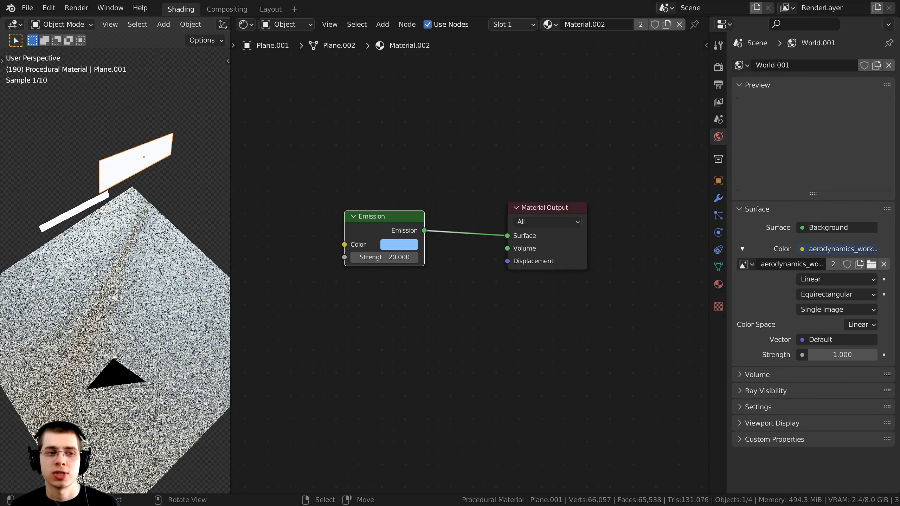
middle_drag(215, 272, 211, 224)
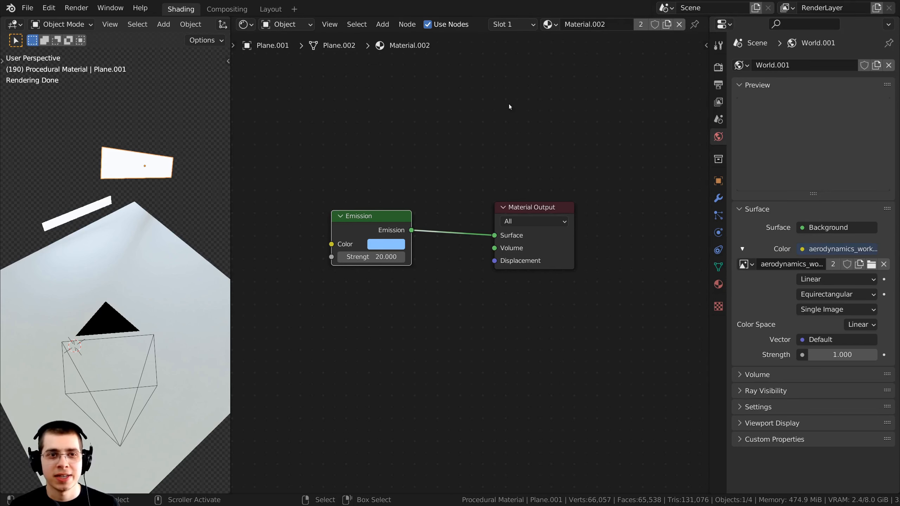
- Show the world's shader nodes in the node editor and look through the camera in the viewport
click(288, 25)
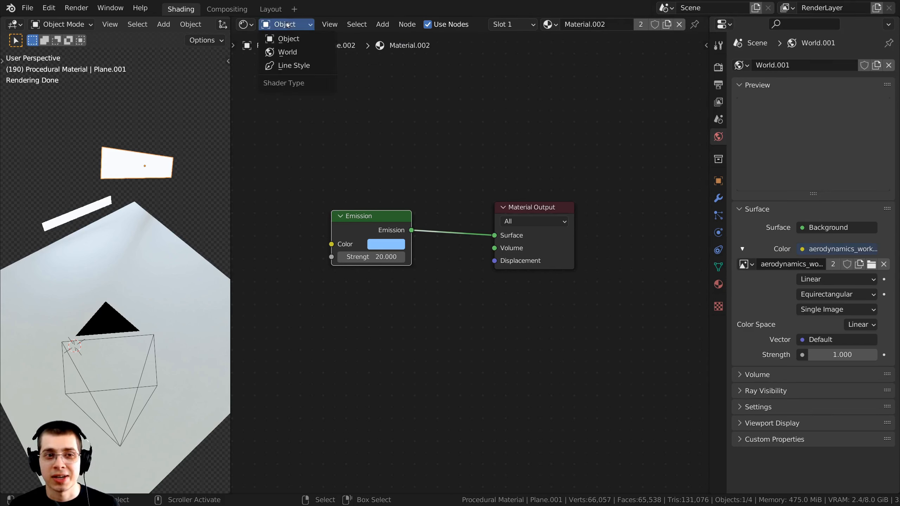
click(287, 52)
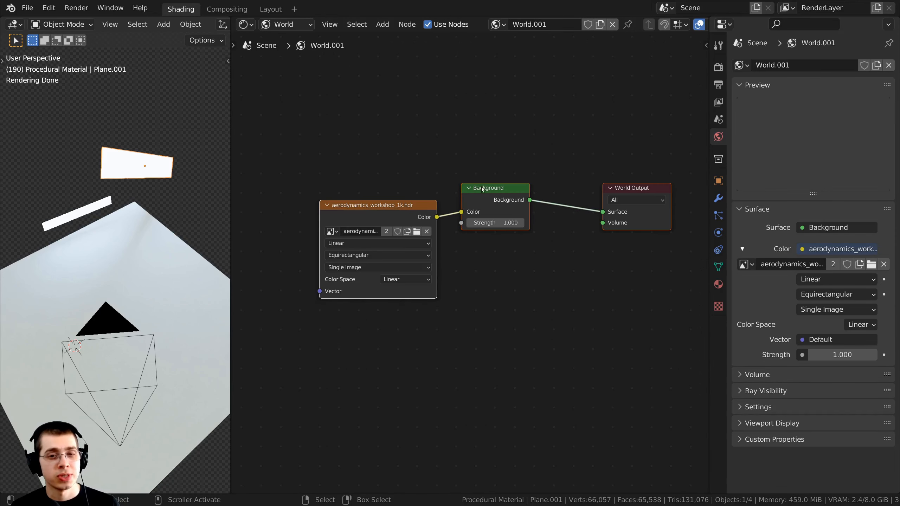
key(KP_0)
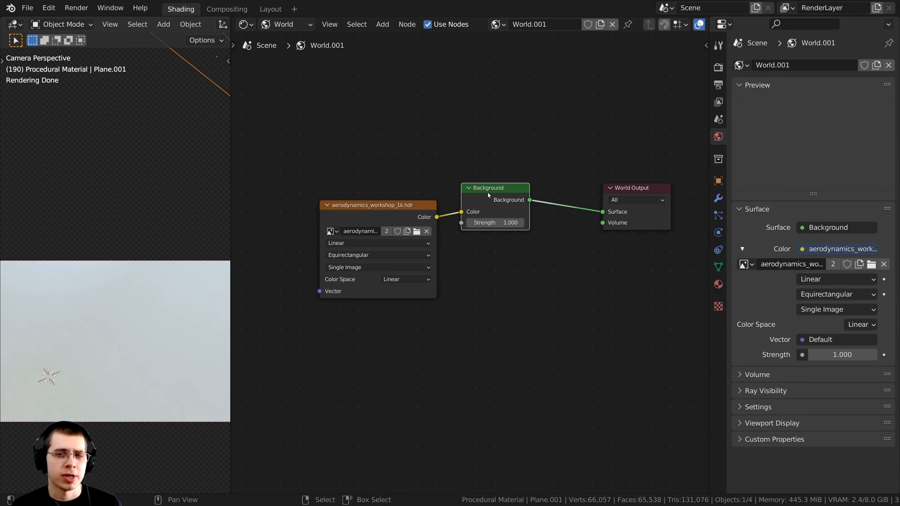
drag(488, 193, 498, 201)
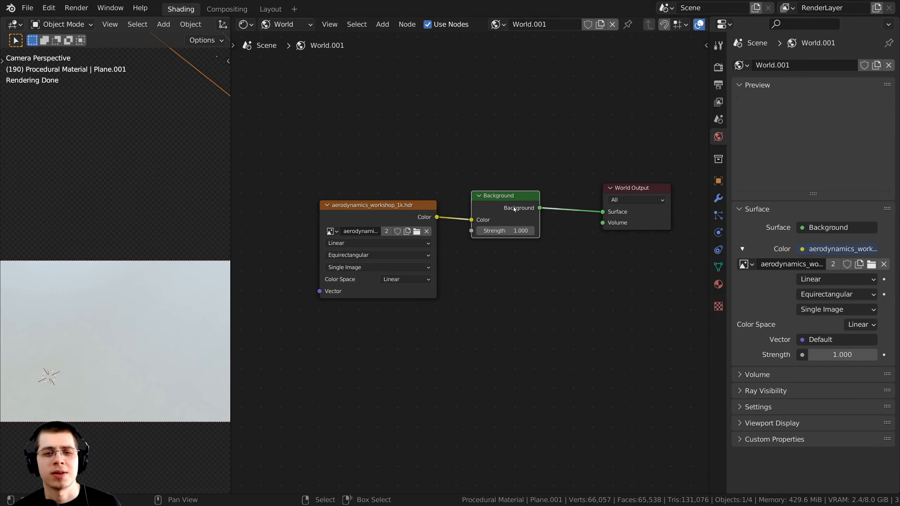
scroll(513, 207, up, 3)
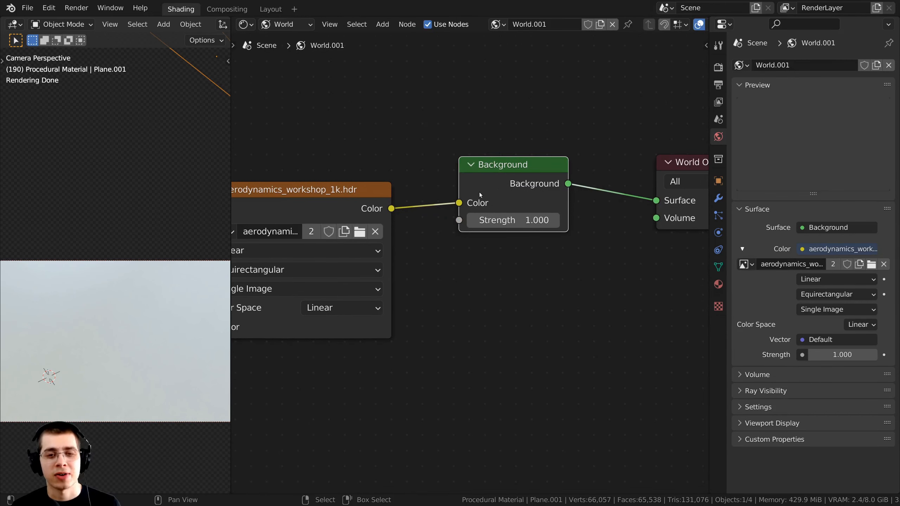
scroll(480, 194, down, 2)
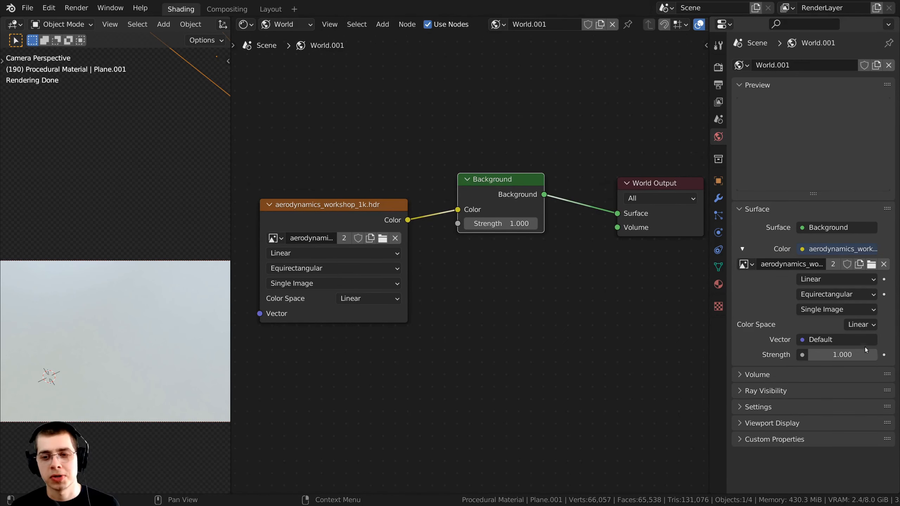
- Set the world Background node's strength to 0.25 and check the dimmed lighting on the plane
click(500, 224)
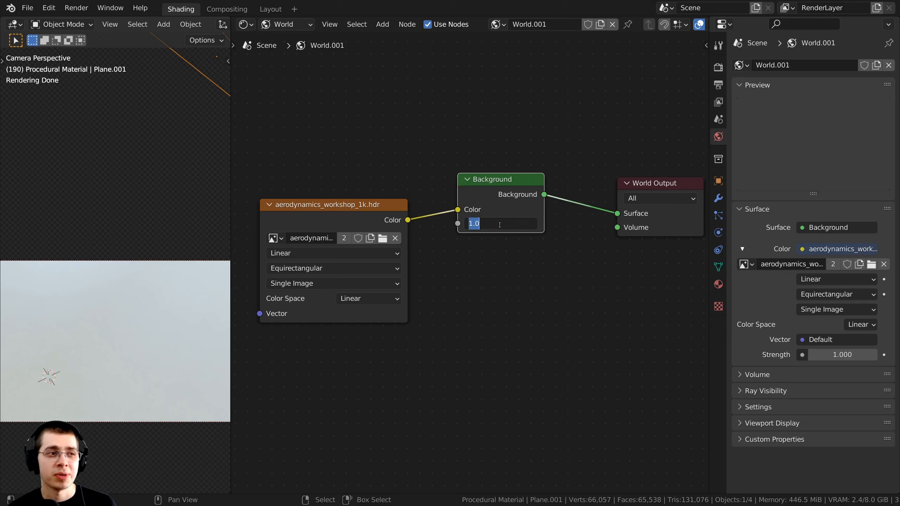
text(.25)
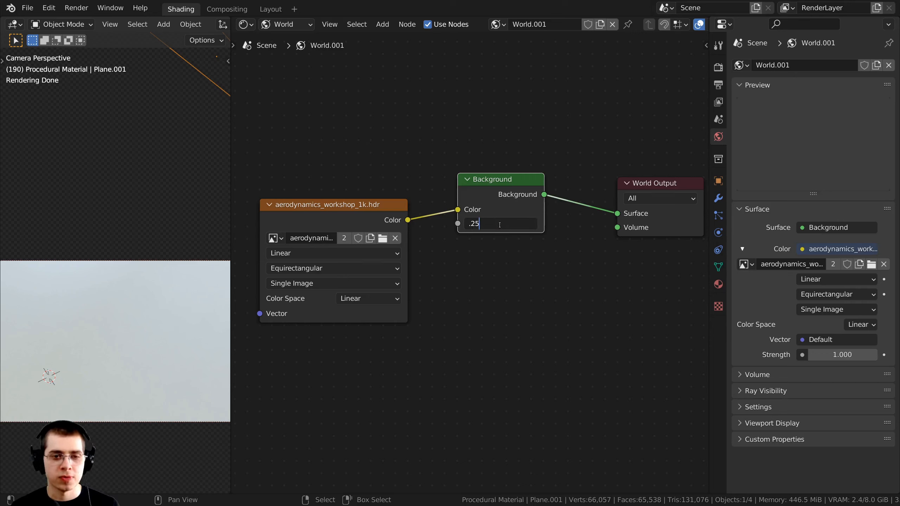
key(Return)
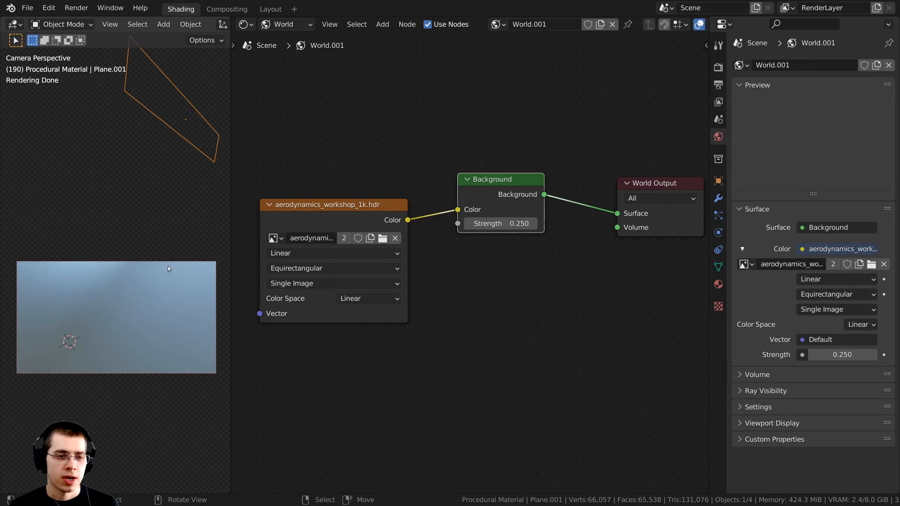
middle_drag(108, 360, 123, 181)
key(KP_0)
- Insert a Hue Saturation Value node between the HDRI environment texture and the Background node
middle_drag(432, 259, 435, 276)
scroll(435, 275, down, 1)
drag(407, 226, 387, 212)
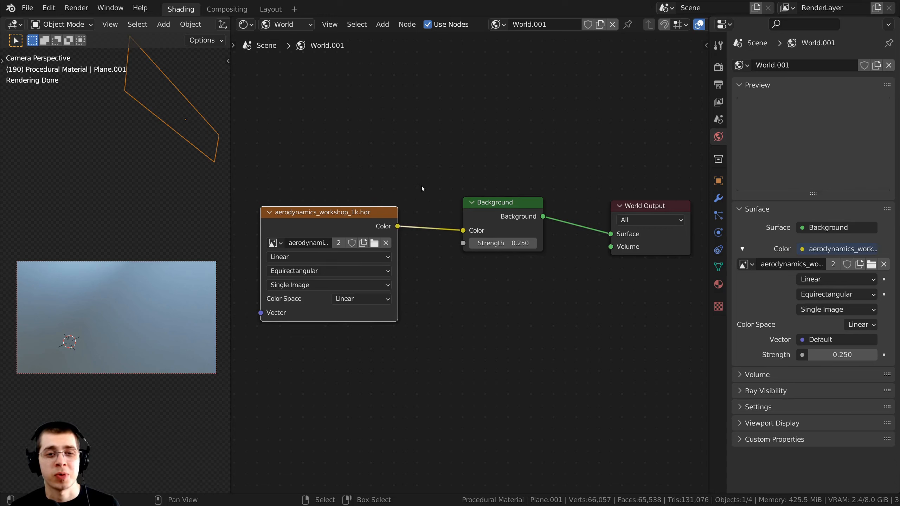
key(shift+a)
click(406, 163)
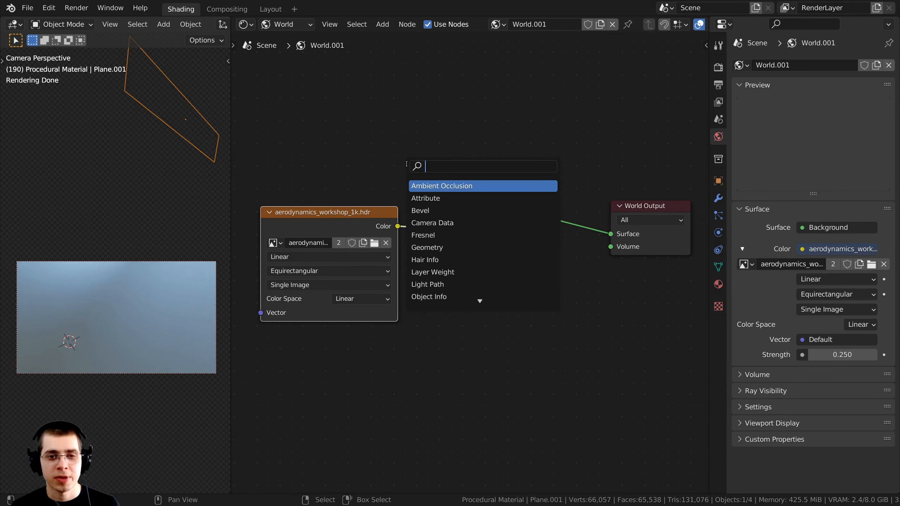
text(hue)
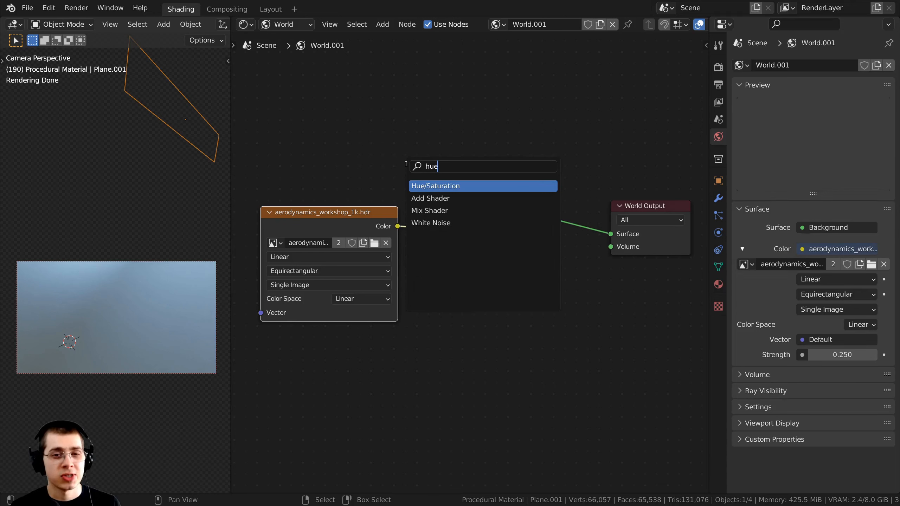
click(432, 185)
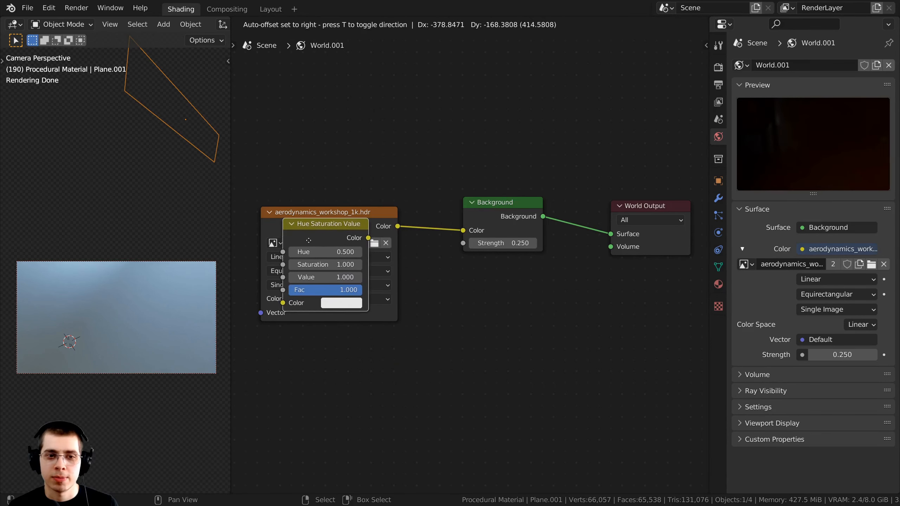
click(493, 222)
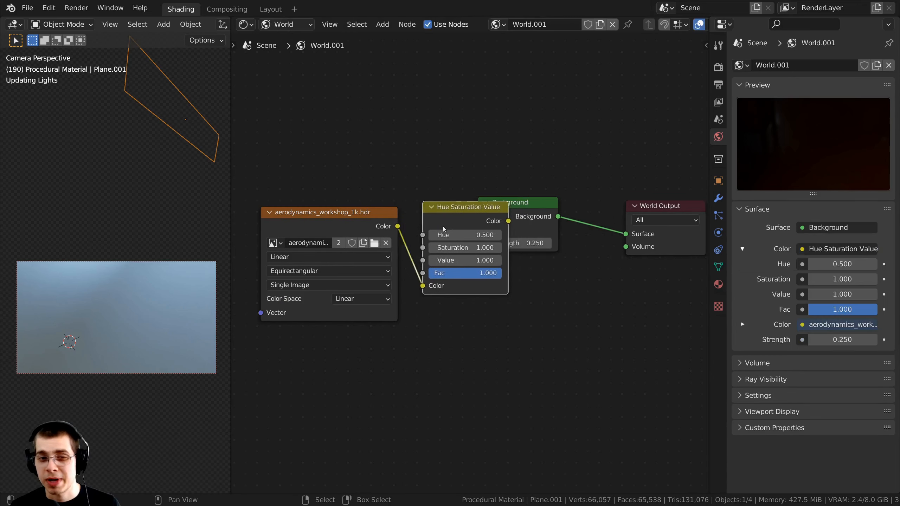
- Set the Hue Saturation Value node's saturation to 0 and check the scene from outside the camera
scroll(498, 288, up, 2)
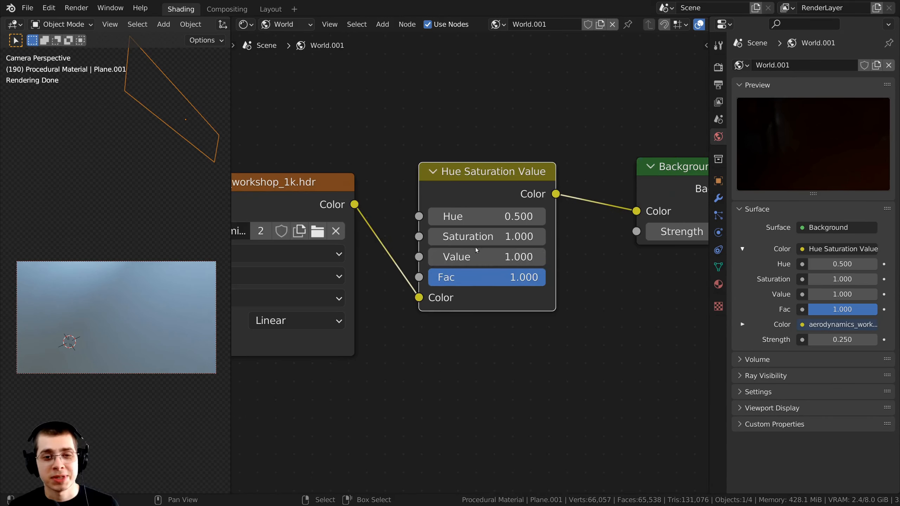
drag(498, 240, 411, 241)
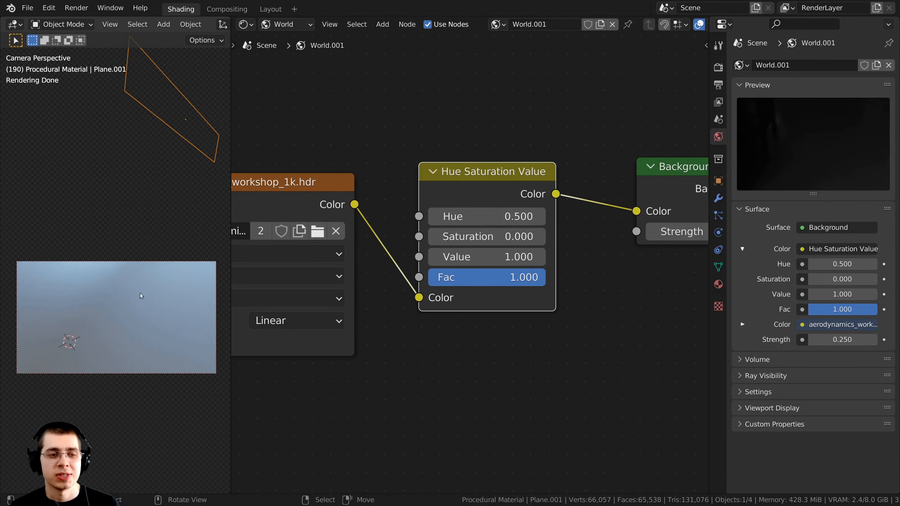
middle_drag(137, 292, 128, 245)
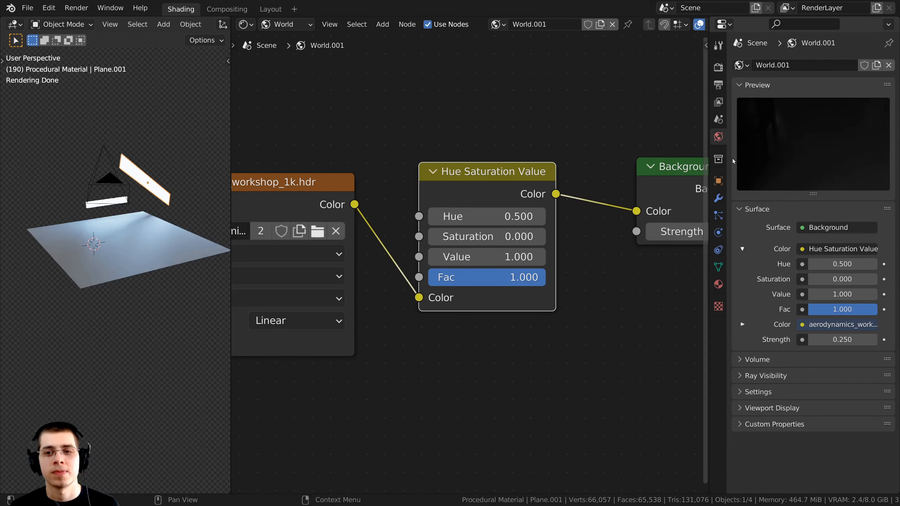
- Turn off the render film's Transparent option and look at the HDRI surroundings in the viewport
click(717, 69)
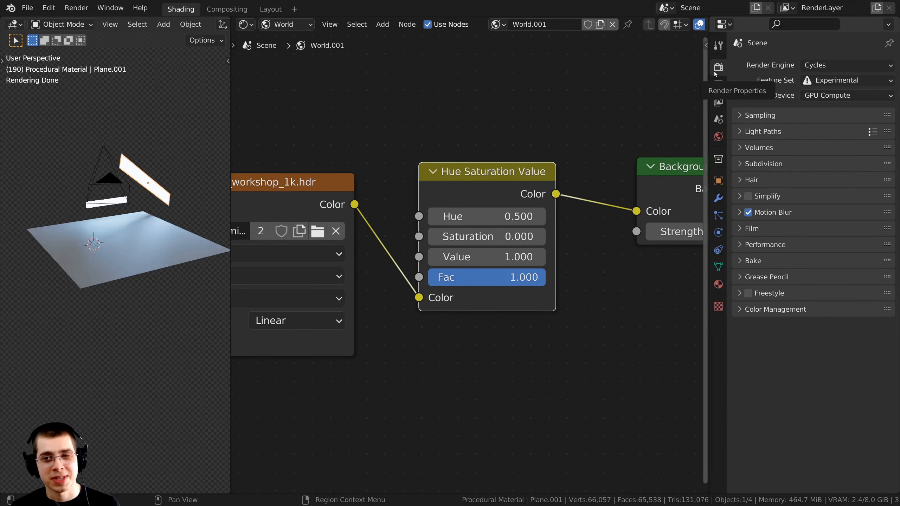
click(752, 228)
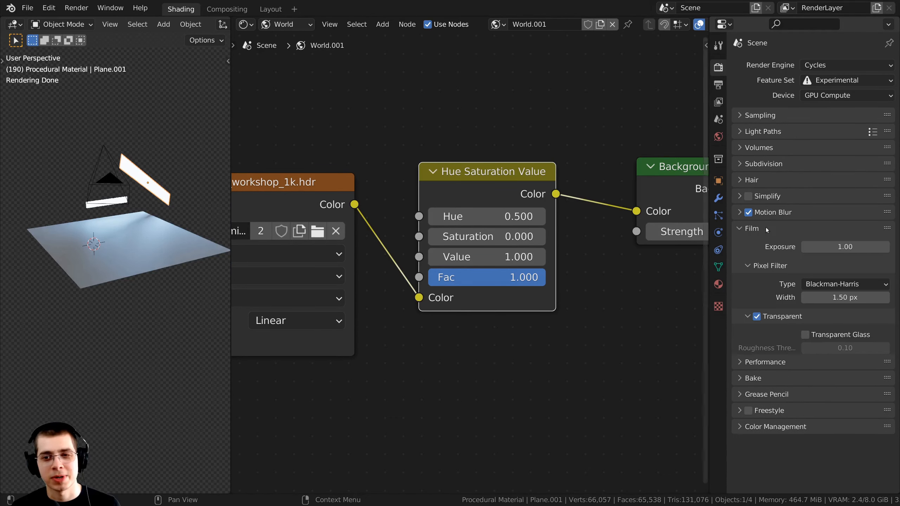
click(756, 316)
middle_drag(128, 286, 223, 241)
- Mute and unmute the Hue Saturation Value node to compare the HDRI's color, and make the film transparent again
drag(501, 197, 516, 189)
key(m)
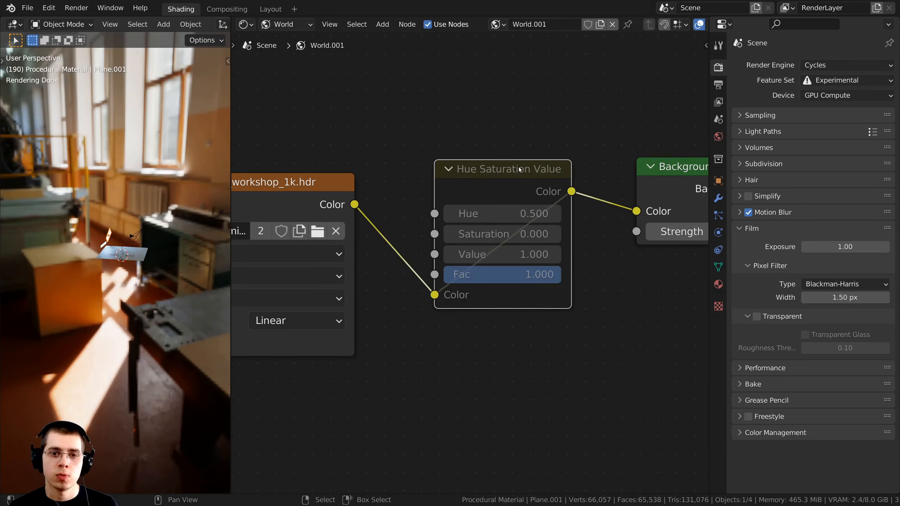
key(m)
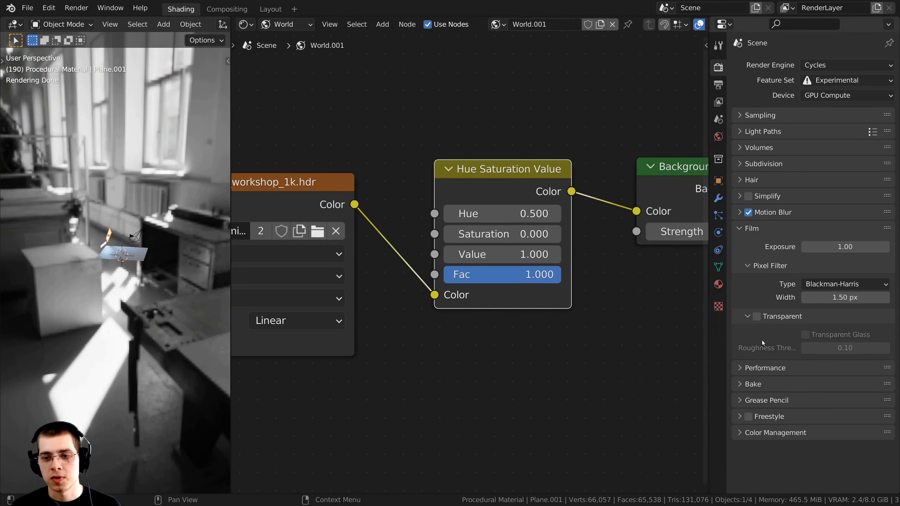
click(757, 316)
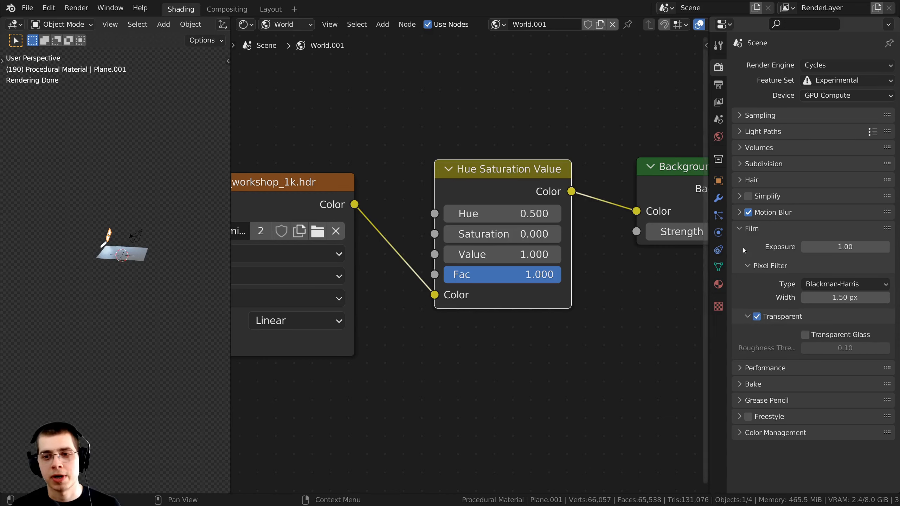
click(739, 228)
- Look through the camera and examine the View Transform and Look set in the Color Management render settings
key(KP_0)
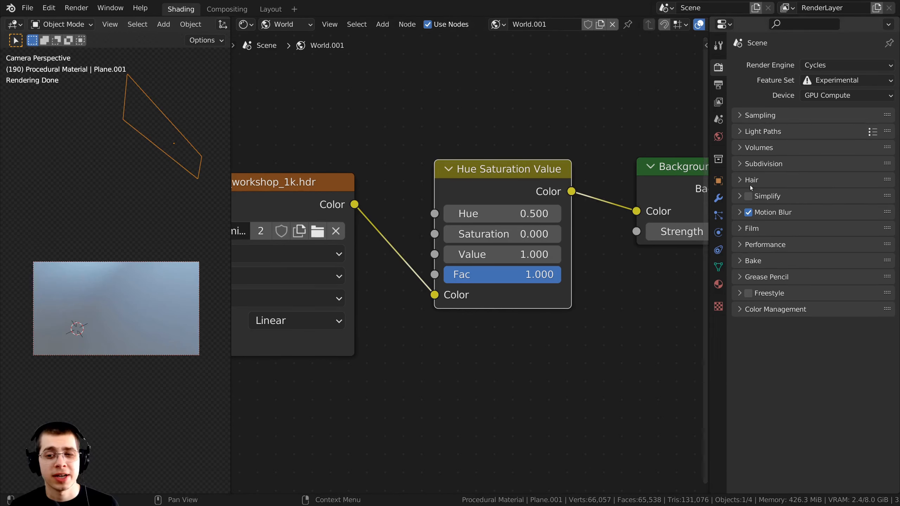
click(741, 310)
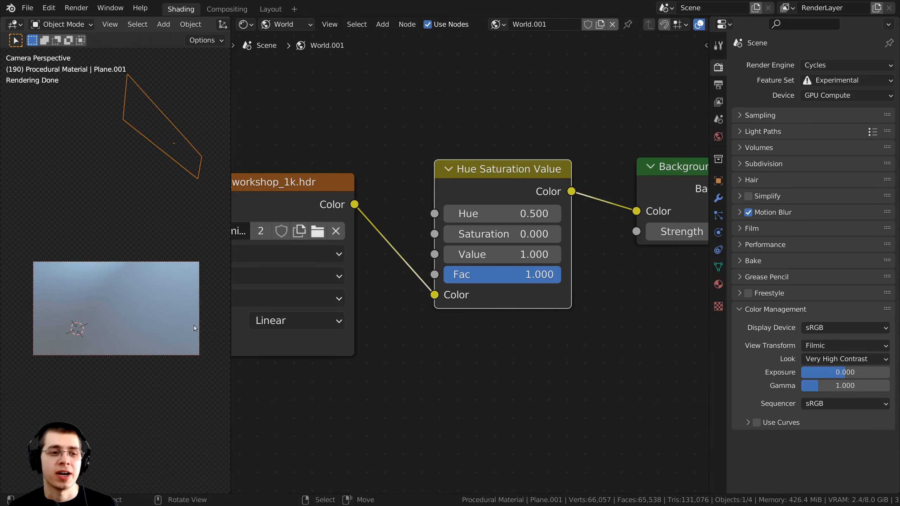
- Widen the 3D viewport and move the environment texture node closer to the Hue Saturation Value node
drag(231, 204, 269, 216)
scroll(386, 224, down, 4)
drag(385, 224, 413, 222)
middle_drag(400, 217, 447, 220)
scroll(447, 220, up, 2)
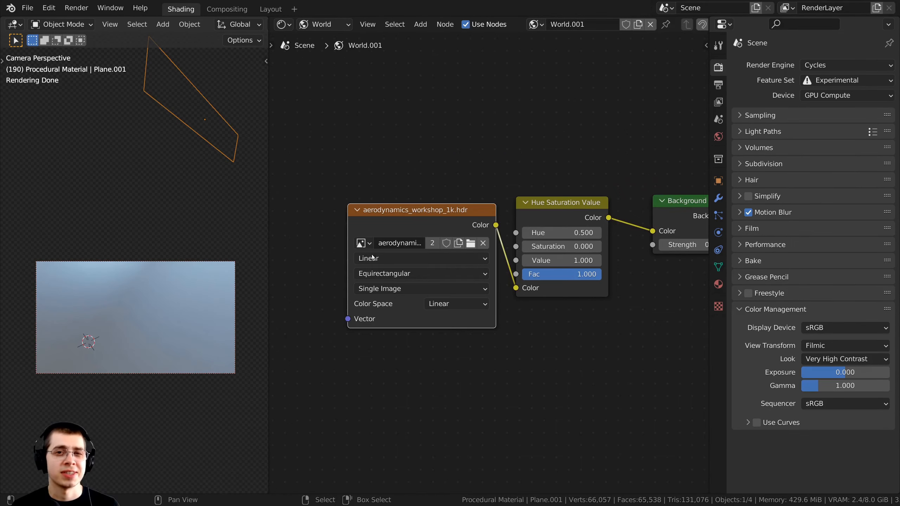
scroll(375, 254, up, 1)
middle_drag(455, 252, 439, 253)
- Switch the node editor from the world's nodes back to the object's material nodes
click(315, 25)
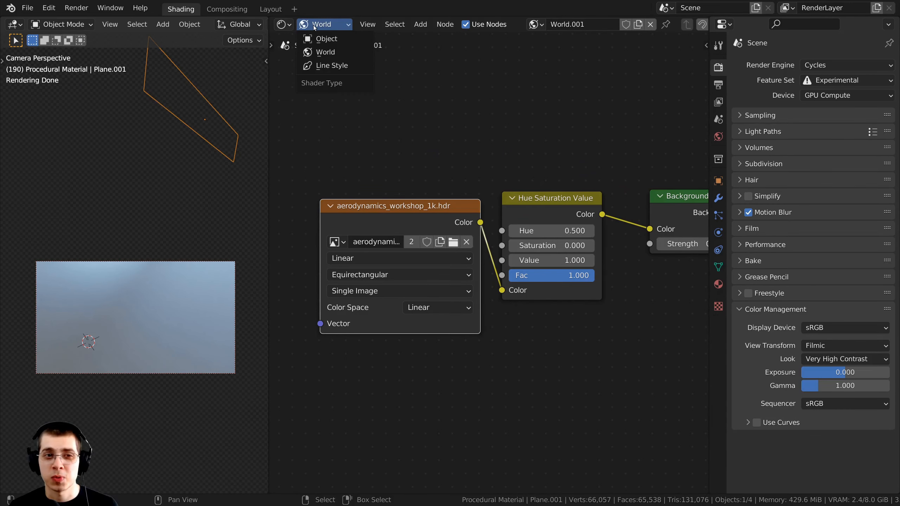
click(316, 39)
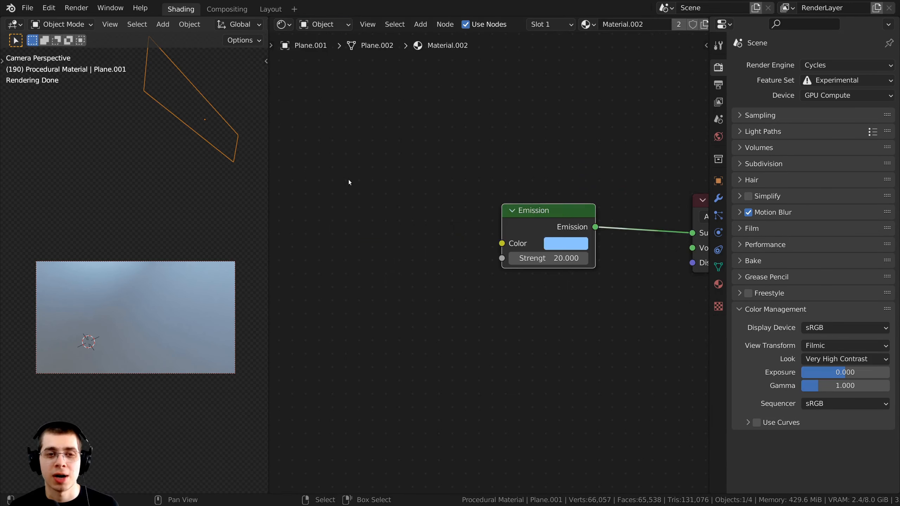
- Select the subdivided plane inside the camera view to display its Principled BSDF material nodes
middle_drag(570, 215, 485, 223)
scroll(476, 227, down, 1)
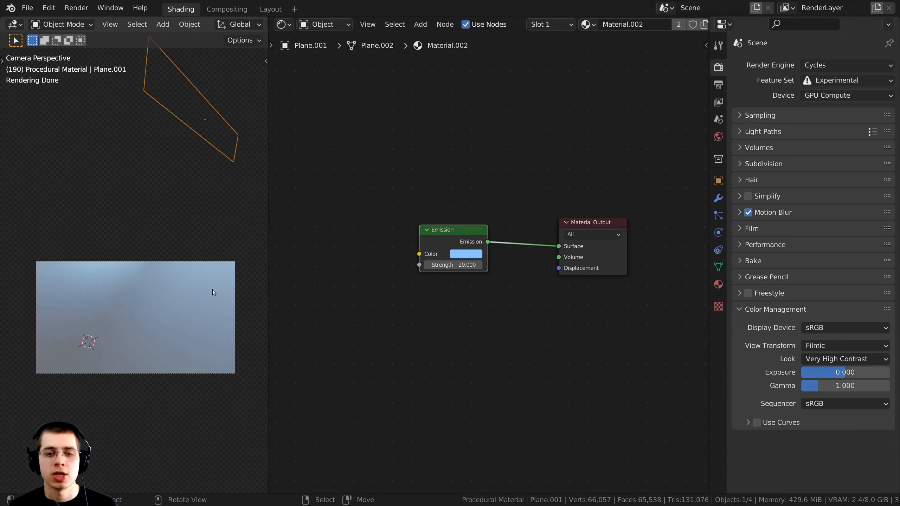
click(195, 308)
scroll(520, 156, down, 2)
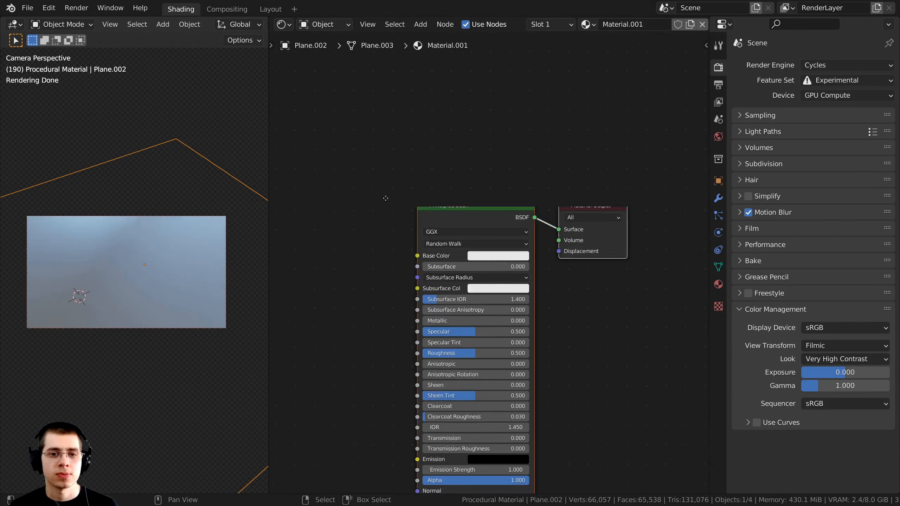
scroll(520, 156, up, 1)
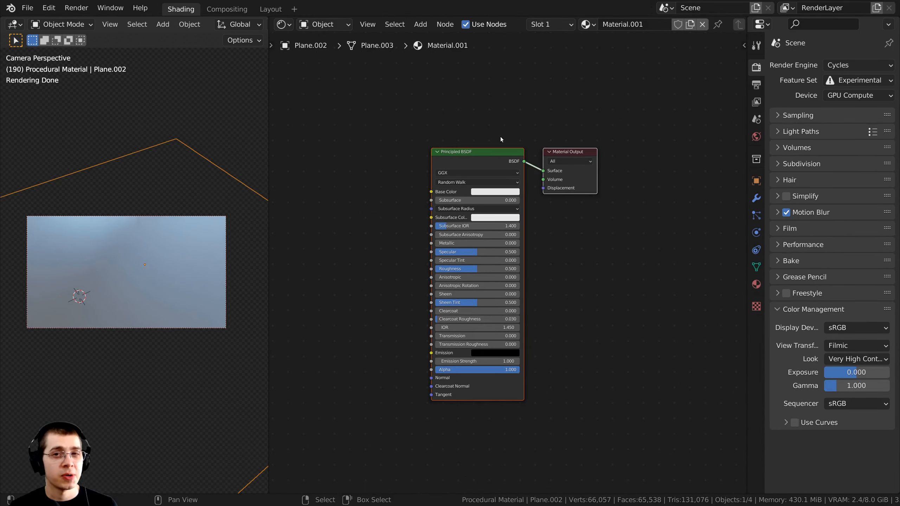
- Check the displacement method options in the plane's material settings and shrink the properties editor to widen the node editor
click(49, 8)
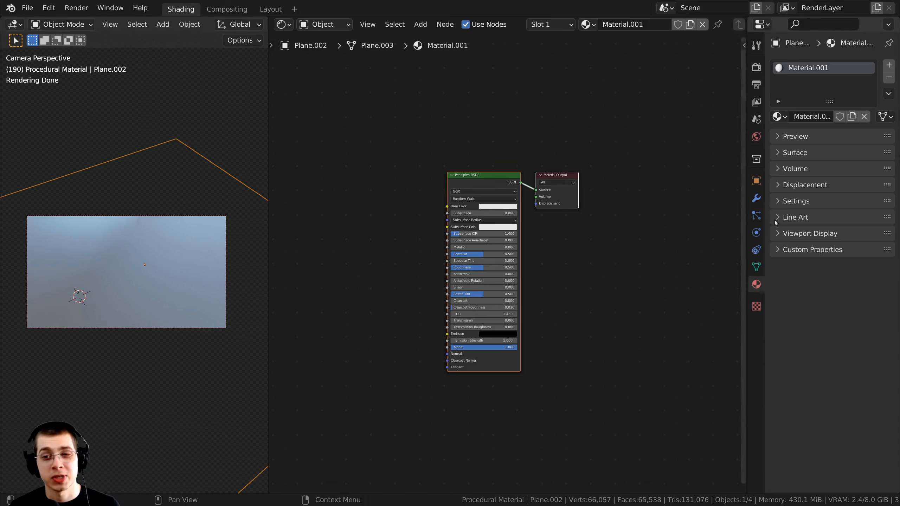
click(774, 201)
click(845, 282)
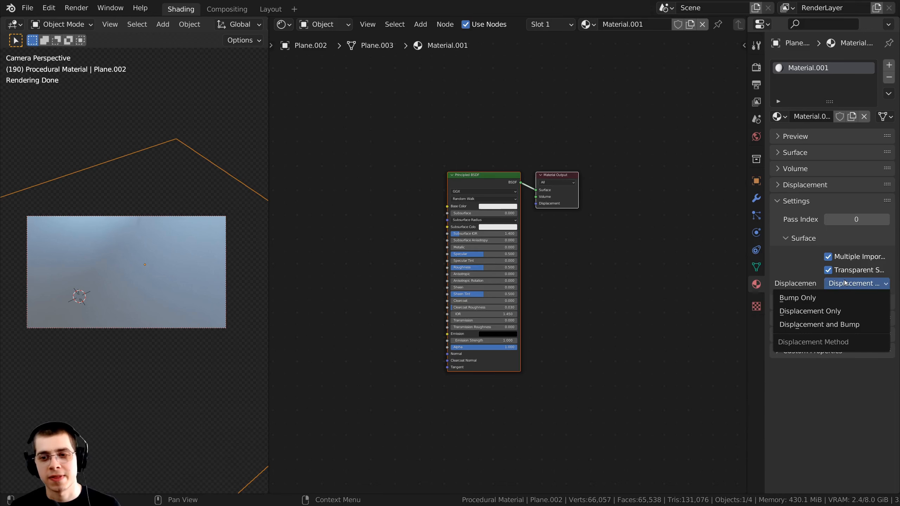
drag(749, 235, 882, 246)
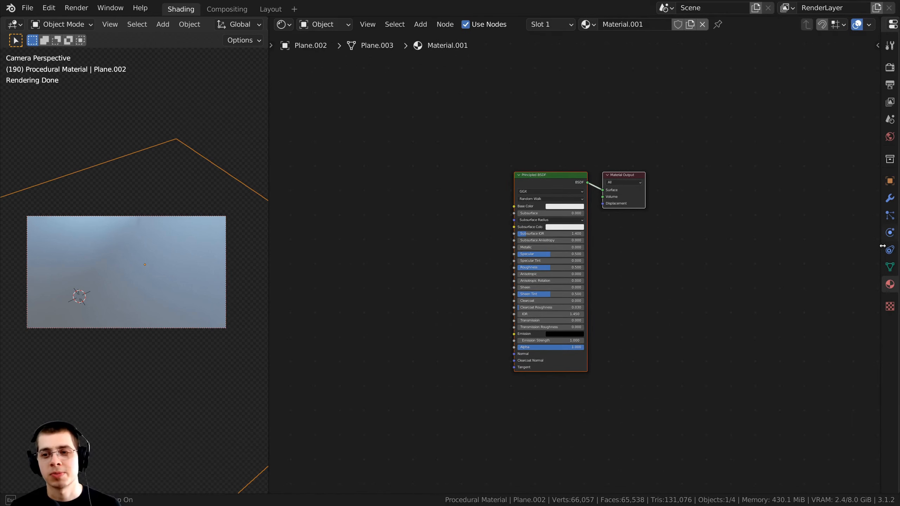
- Rename the plane's material to "Procedural Sci-Fi Metal Plating"
scroll(560, 245, up, 2)
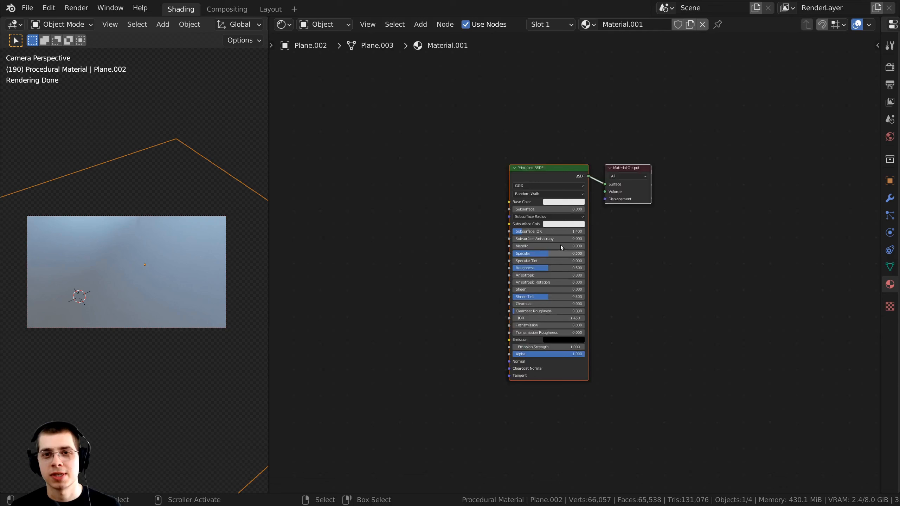
click(631, 25)
text(Procedural Sci-Fi Metal Plating)
key(Return)
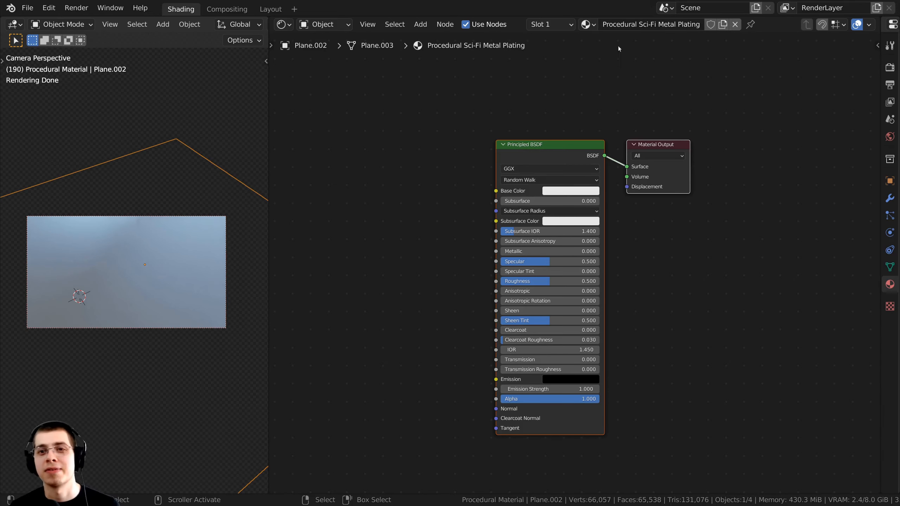
- Zoom in on the camera view and set the viewport shading to Rendered
middle_drag(564, 81, 590, 74)
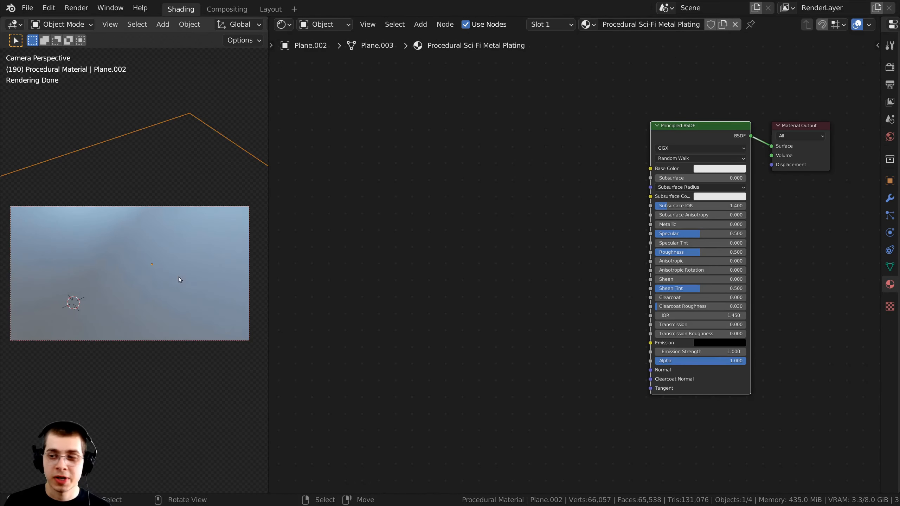
scroll(179, 277, up, 1)
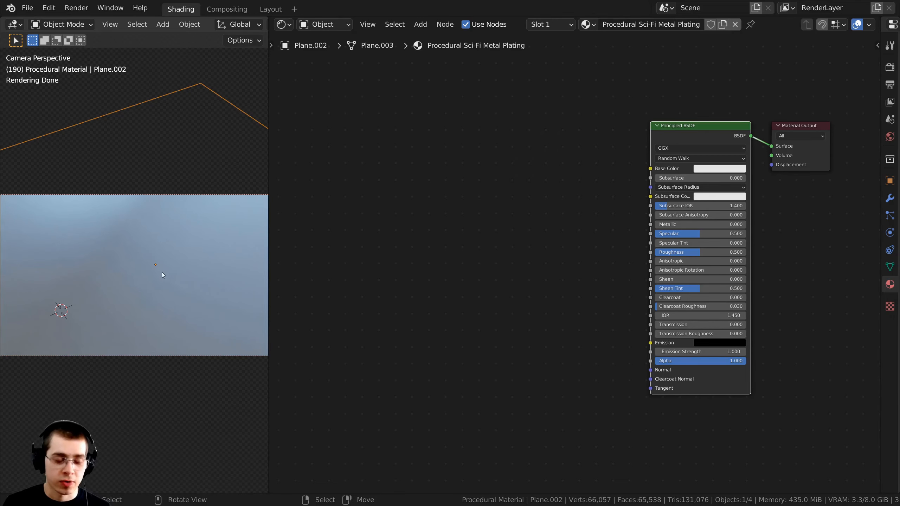
key(z)
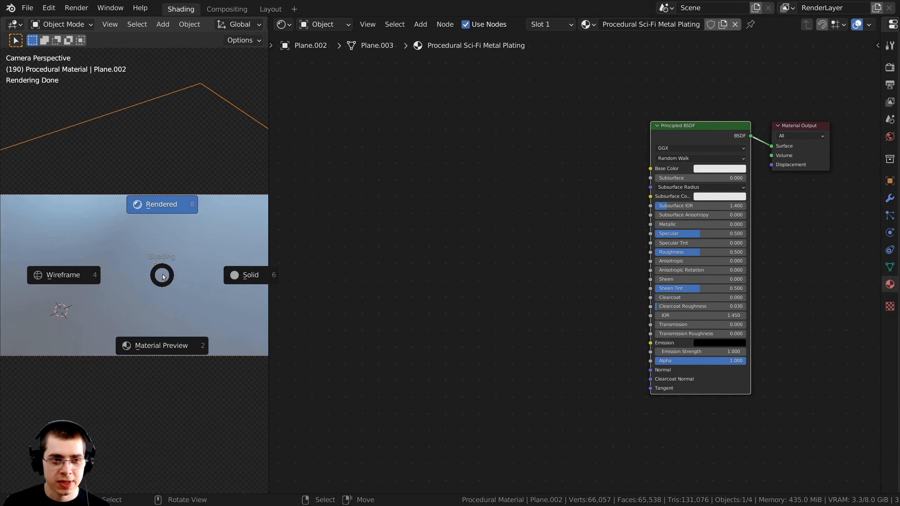
click(154, 201)
- Add a Voronoi Texture node in the empty space before the Principled BSDF
middle_drag(504, 158, 521, 148)
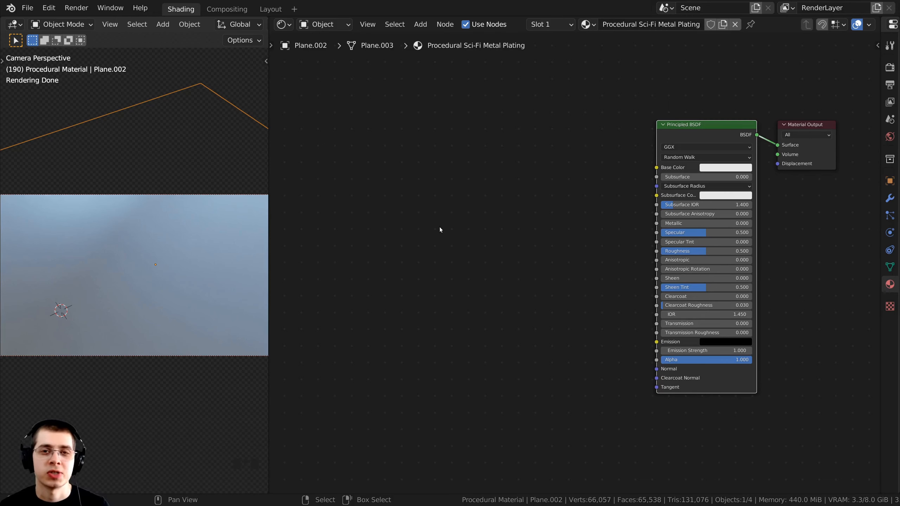
middle_drag(495, 161, 507, 150)
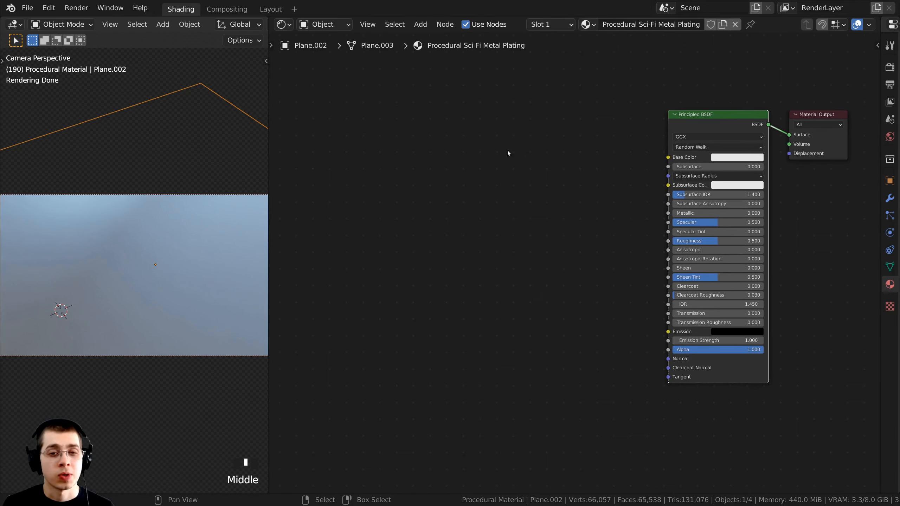
key(shift+a)
click(463, 147)
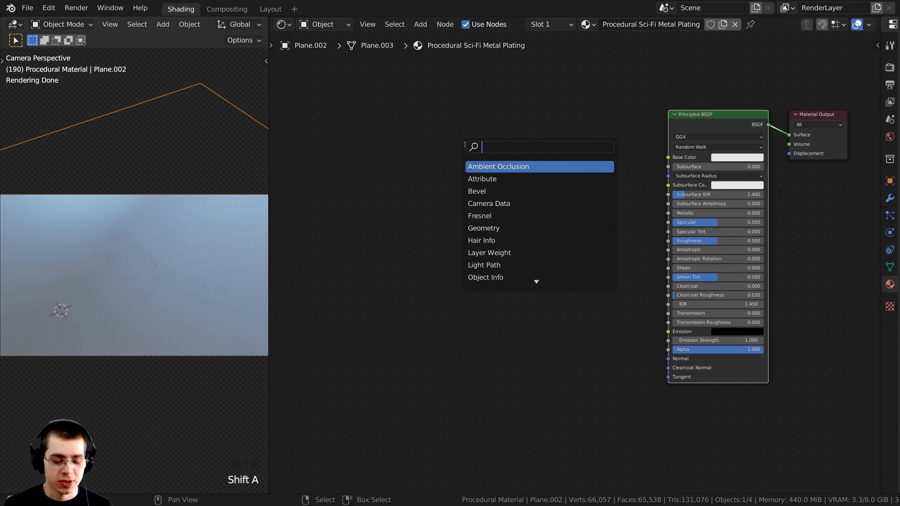
text(vor)
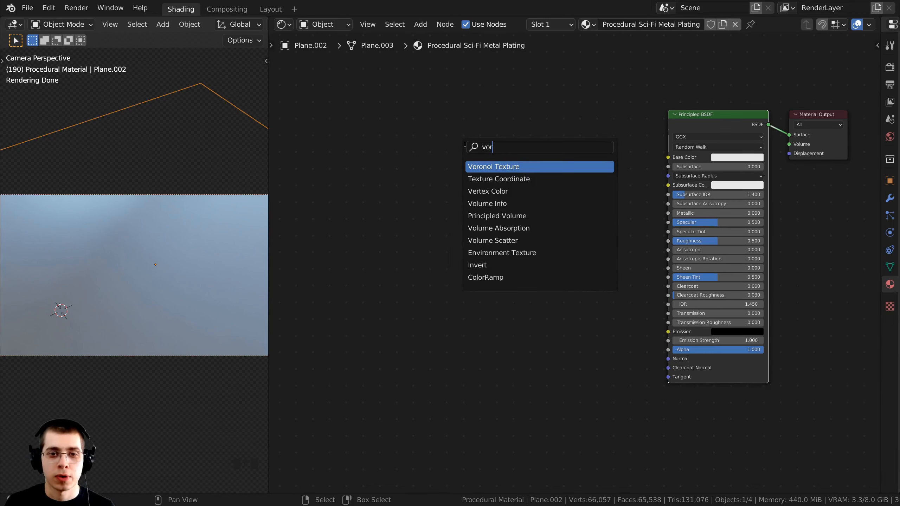
click(492, 167)
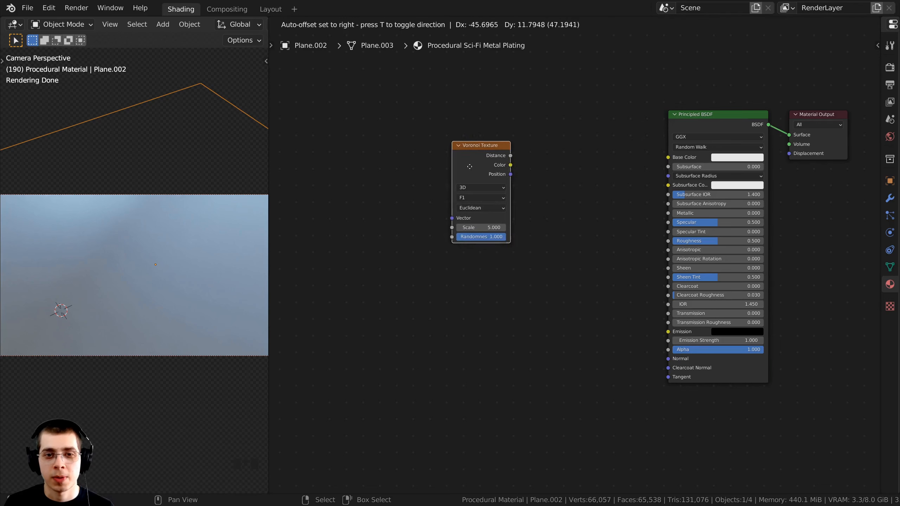
click(424, 246)
middle_drag(411, 326, 437, 337)
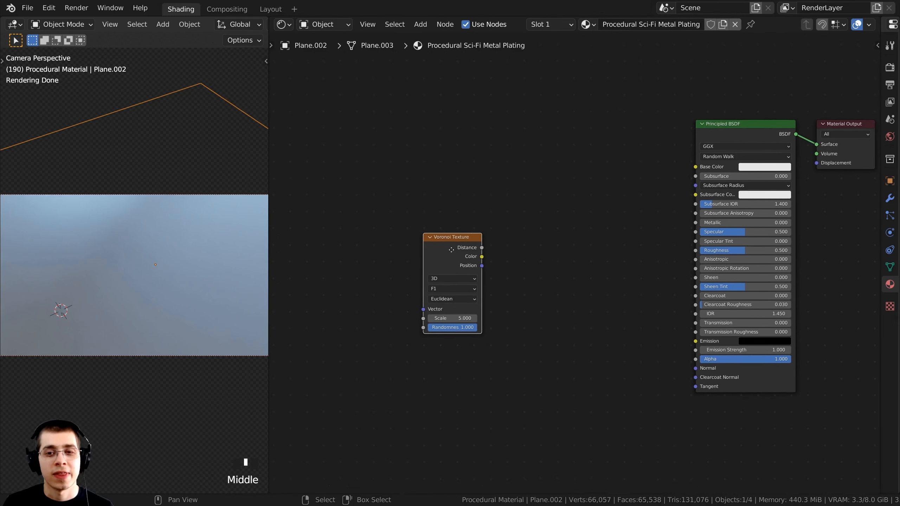
- Preview the Voronoi Texture's Distance output on the plane through a Viewer node and shift the texture node slightly
scroll(452, 251, up, 1)
click(442, 260)
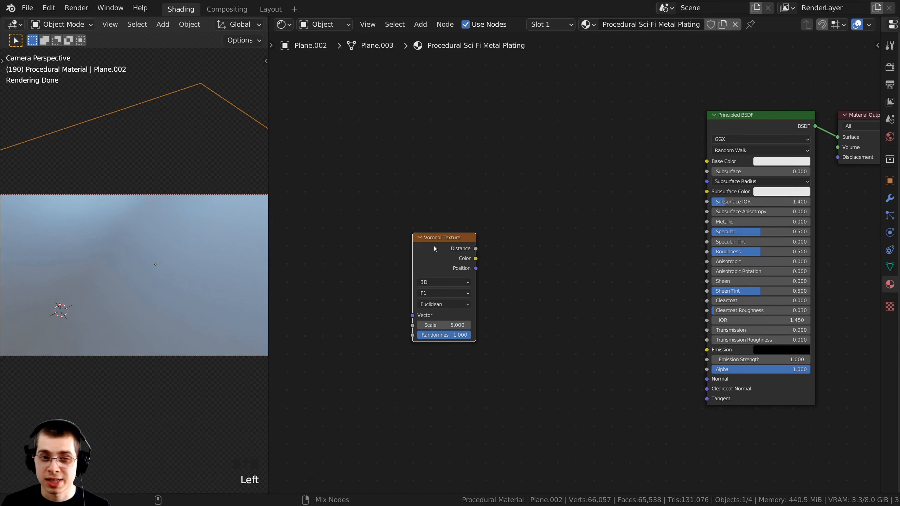
ctrl+shift+click(434, 246)
scroll(147, 244, down, 1)
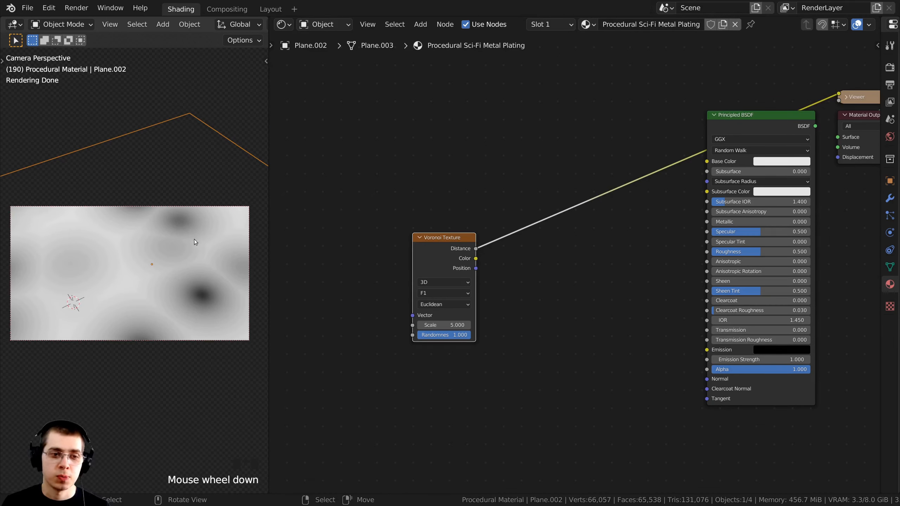
drag(437, 260, 424, 238)
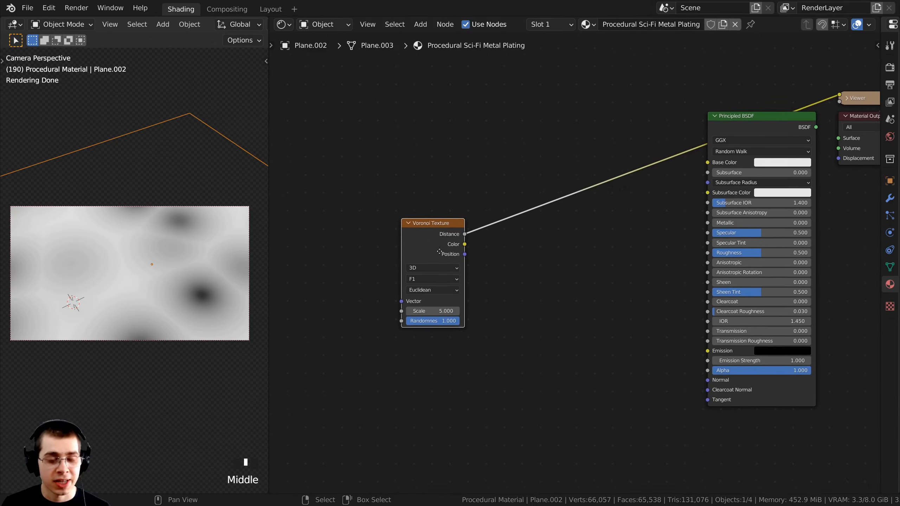
- Add Mapping and Texture Coordinate nodes to the Voronoi Texture with Node Wrangler
middle_drag(437, 248, 441, 255)
key(ctrl+t)
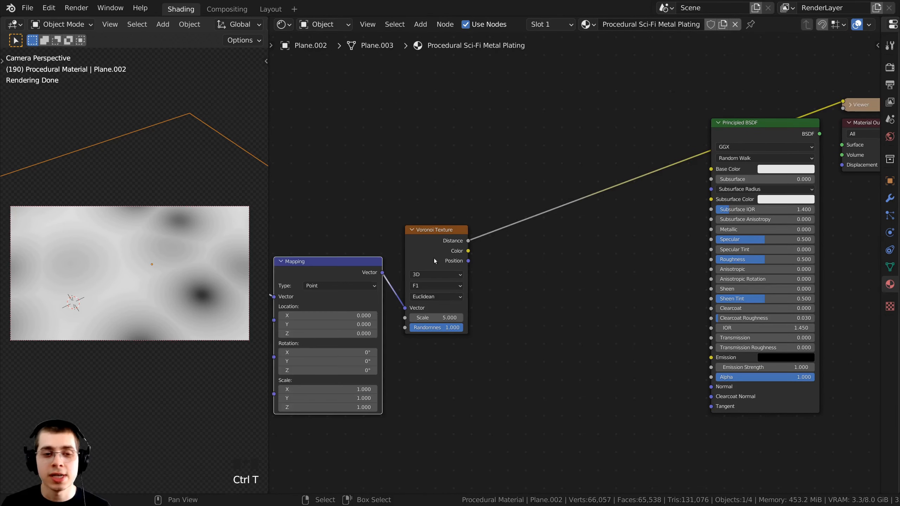
middle_drag(367, 262, 515, 232)
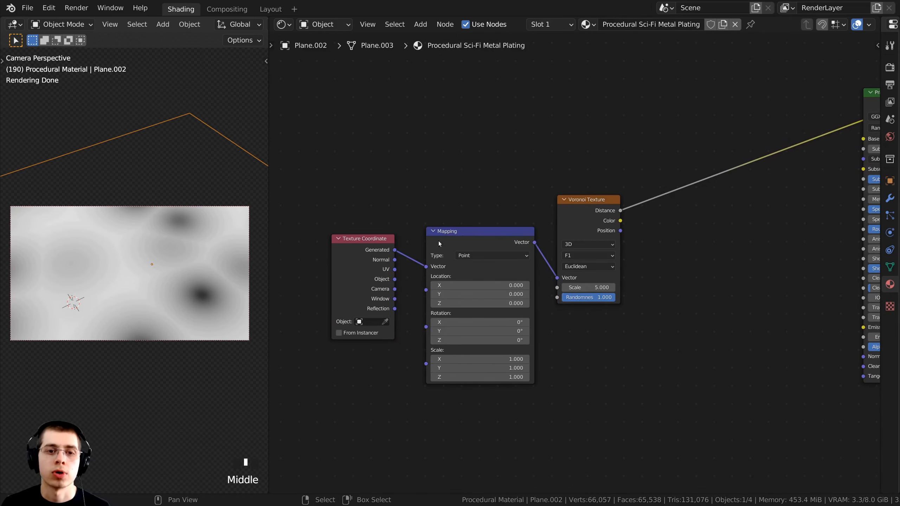
middle_drag(438, 241, 436, 217)
scroll(365, 256, up, 1)
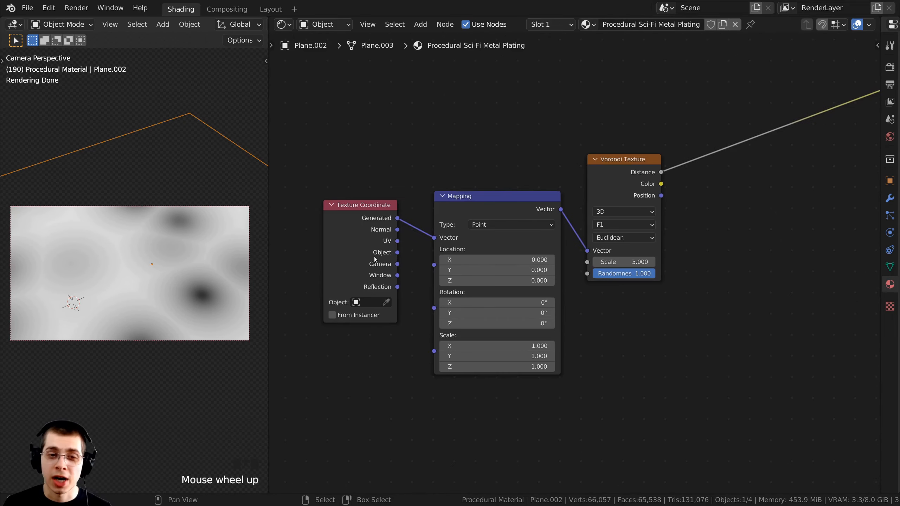
- Connect the Texture Coordinate's Object output to the Mapping node's Vector input and bring the two nodes closer together
click(374, 257)
scroll(365, 248, up, 2)
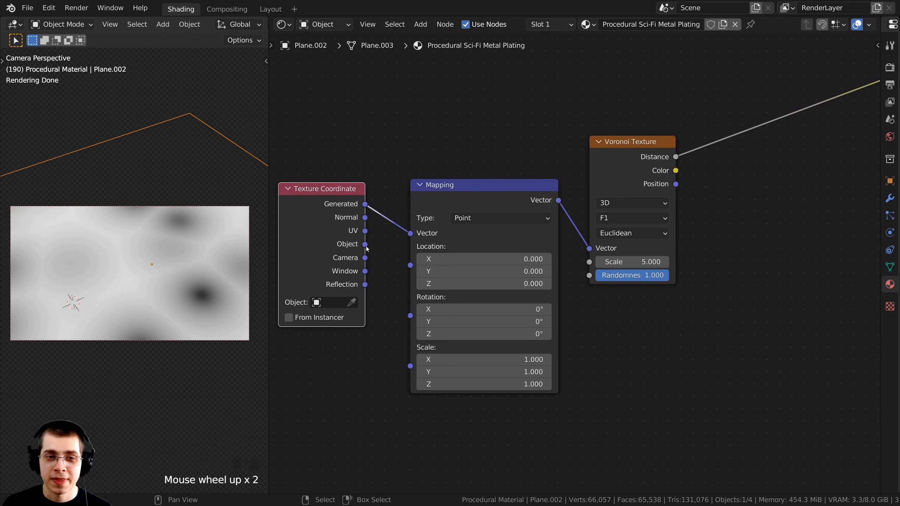
drag(366, 247, 410, 233)
drag(328, 254, 443, 120)
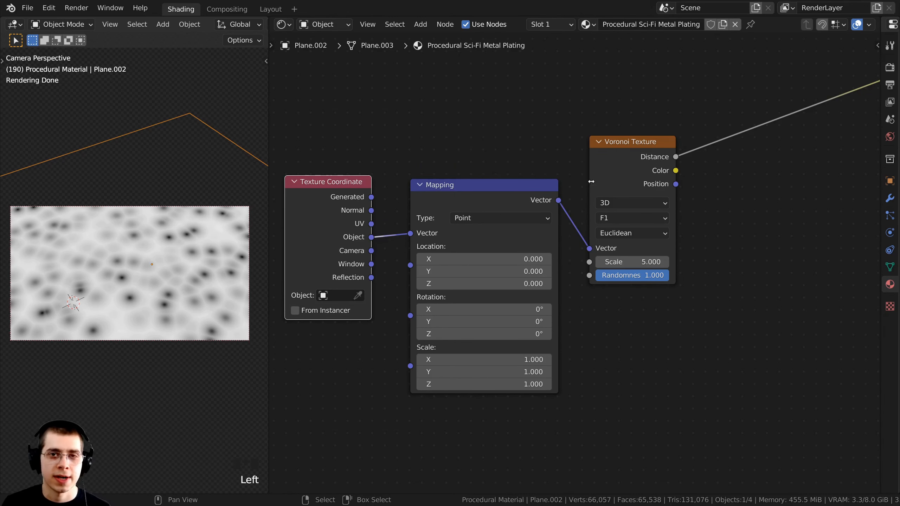
drag(449, 187, 435, 171)
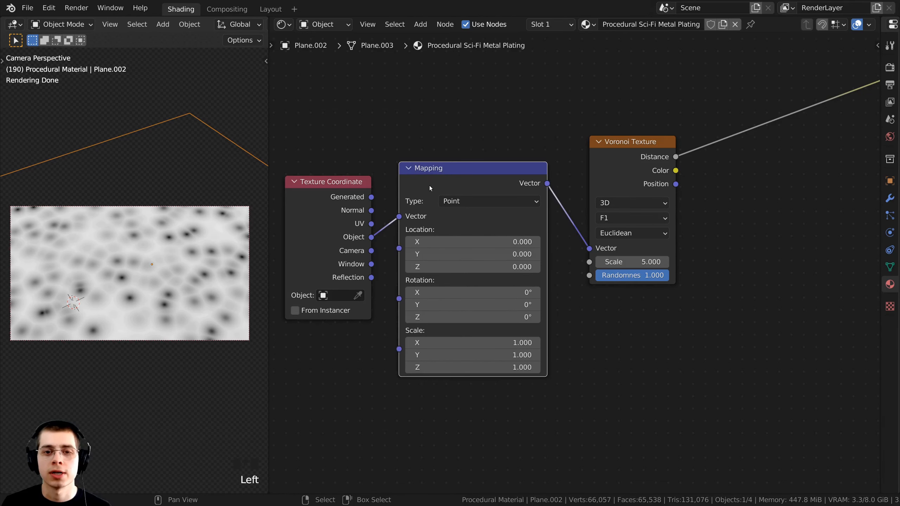
scroll(447, 273, up, 1)
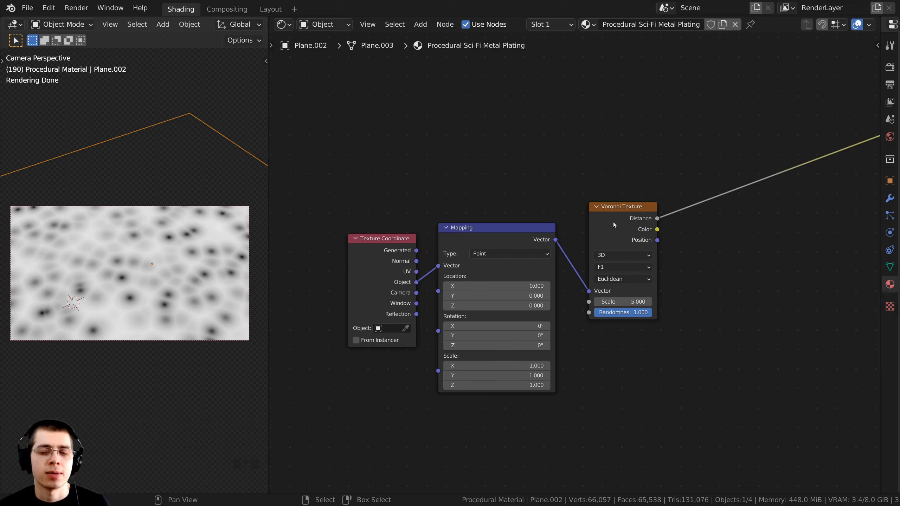
- Join the Texture Coordinate and Mapping nodes into a frame and move it away from the Voronoi Texture
click(382, 250)
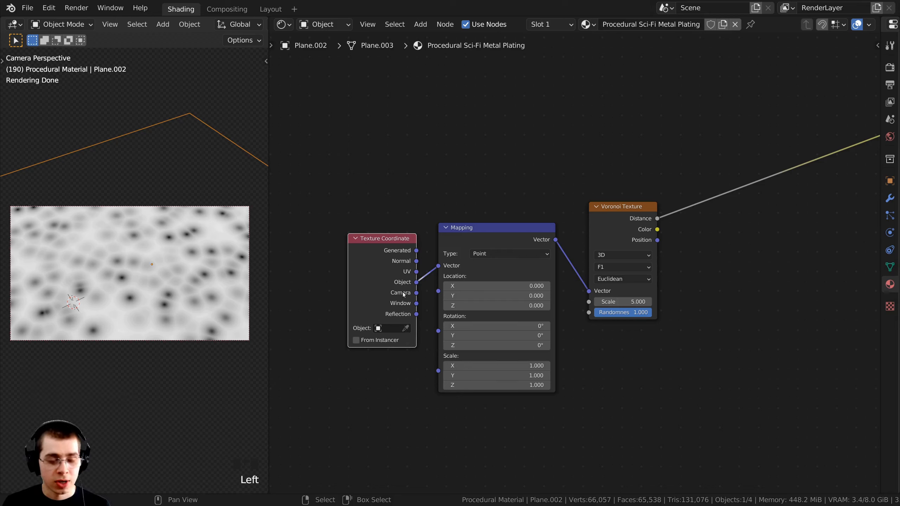
shift+click(465, 238)
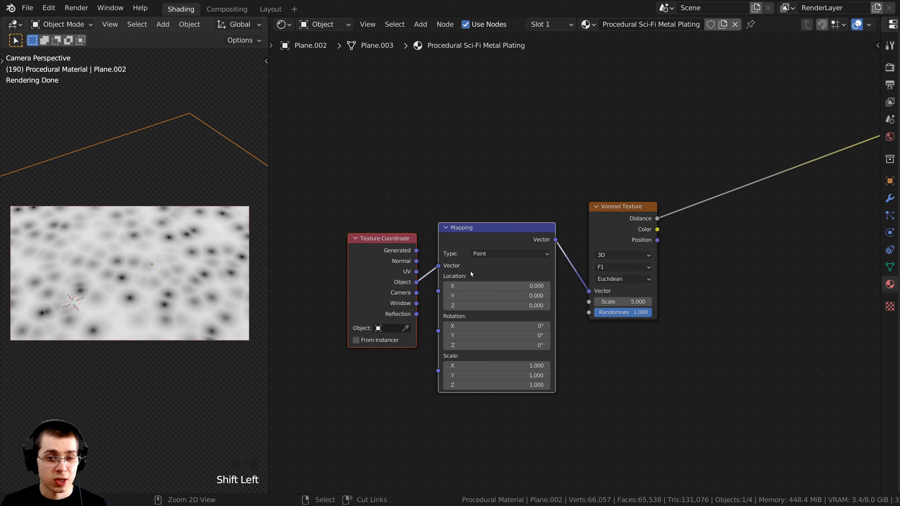
key(ctrl+j)
click(418, 216)
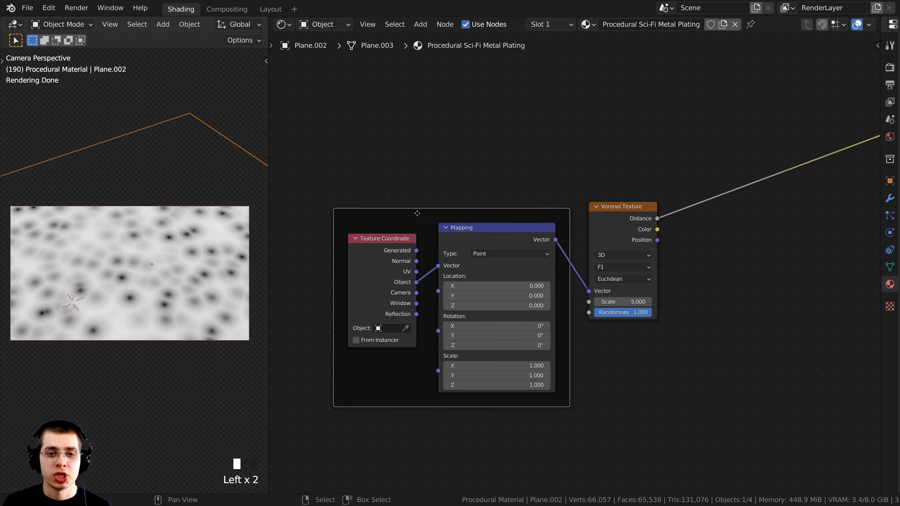
drag(417, 216, 372, 180)
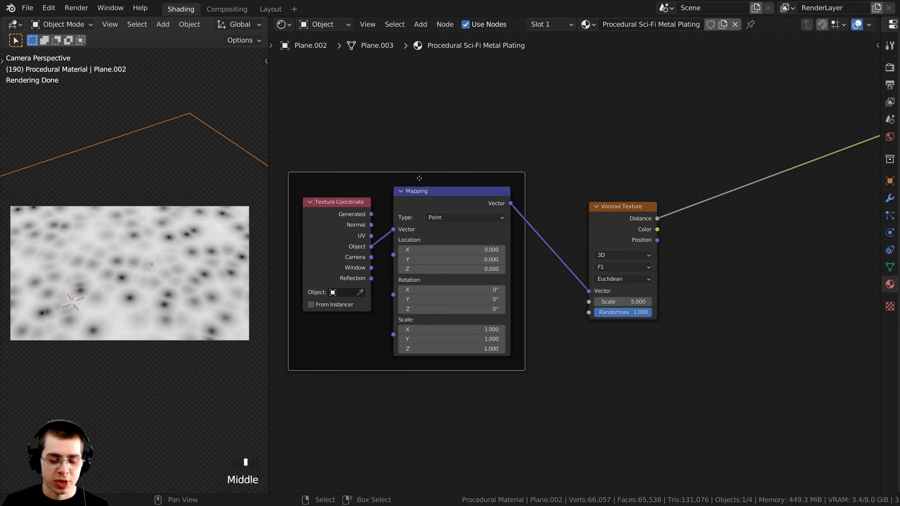
middle_drag(384, 204, 398, 209)
- Label the frame around the Texture Coordinate and Mapping nodes "Mapping"
key(n)
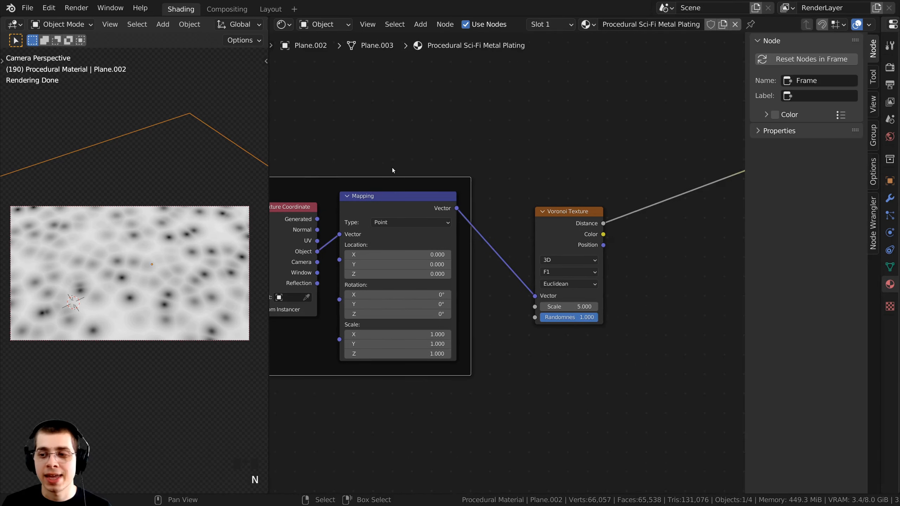
click(874, 49)
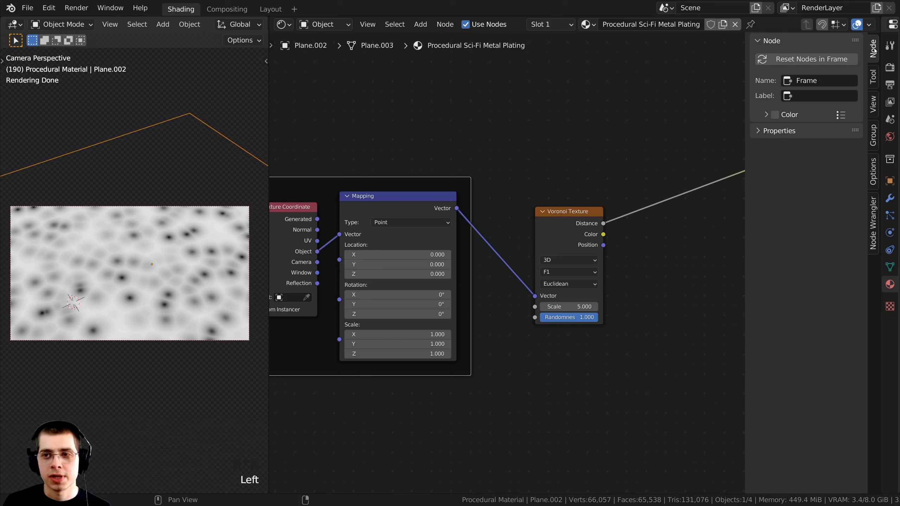
double_click(811, 98)
text(Mapping)
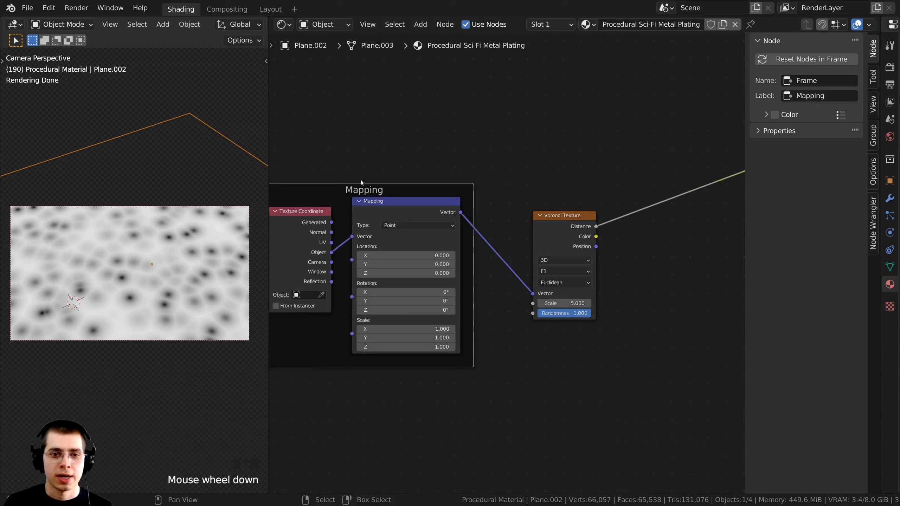
scroll(361, 180, down, 1)
middle_drag(360, 180, 396, 190)
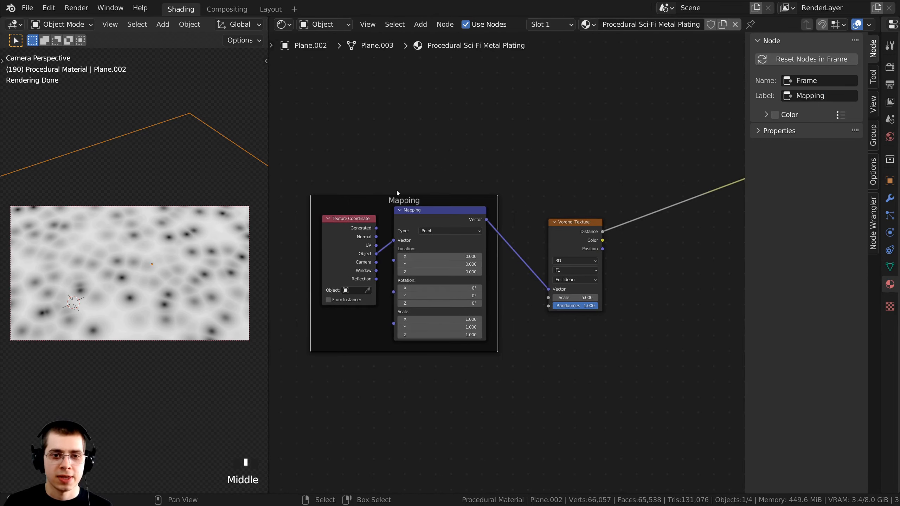
- Narrow the node sidebar and widen the node editor into the 3D viewport's space, framing the Mapping frame and Voronoi Texture
drag(745, 140, 769, 140)
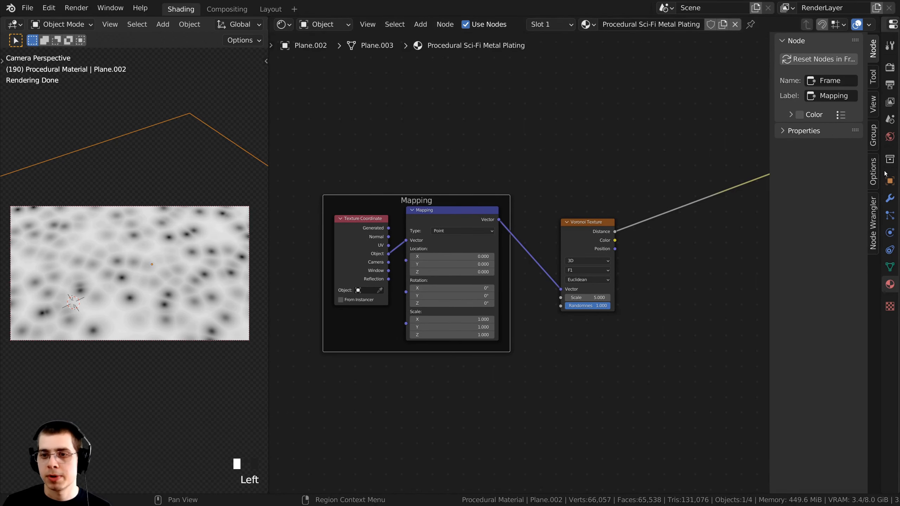
scroll(531, 227, down, 3)
scroll(434, 217, up, 5)
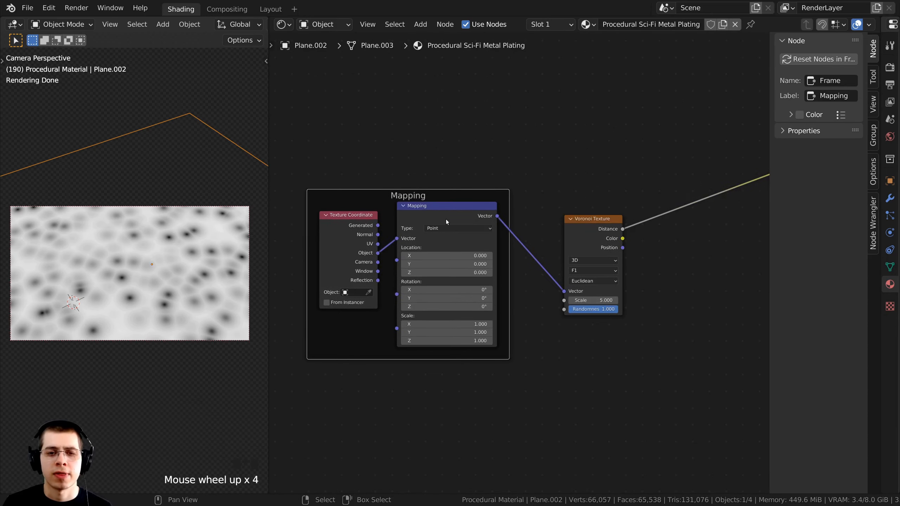
middle_drag(411, 201, 431, 217)
drag(401, 206, 391, 198)
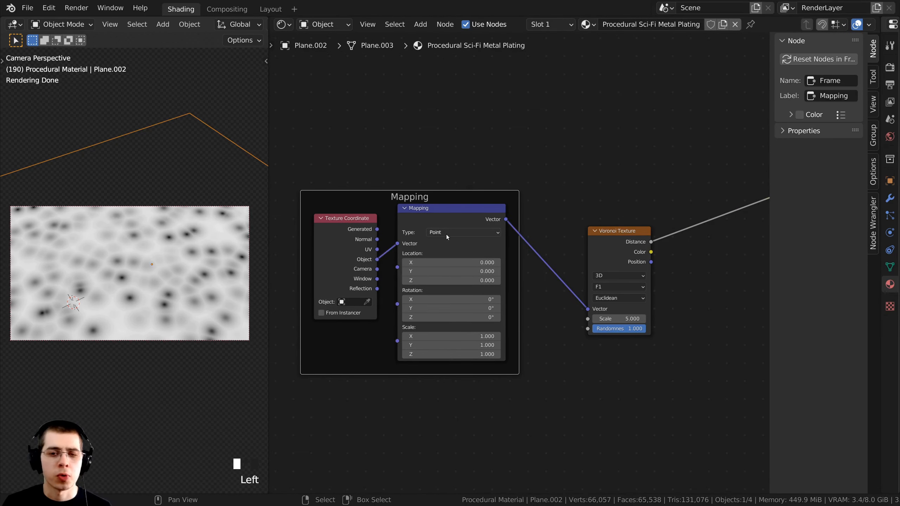
middle_drag(535, 211, 473, 203)
scroll(403, 214, up, 4)
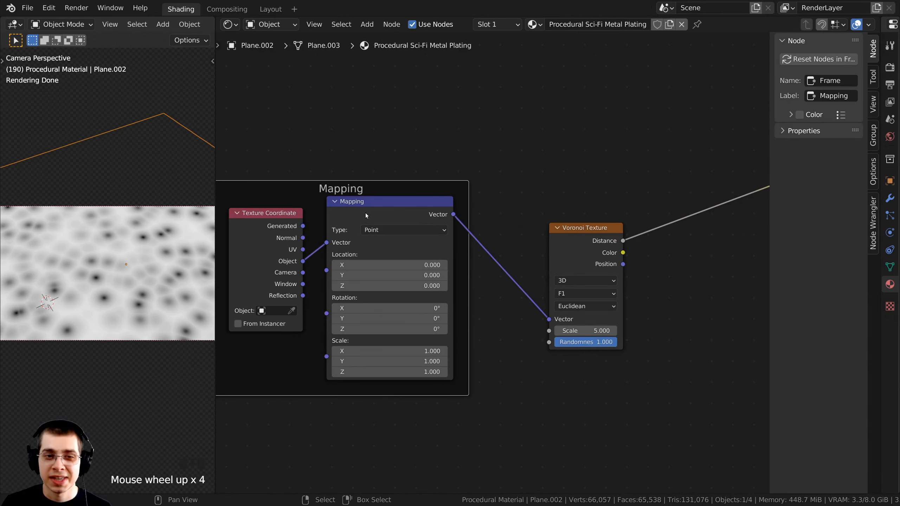
- Label the Mapping node "Texture Scale"
click(360, 207)
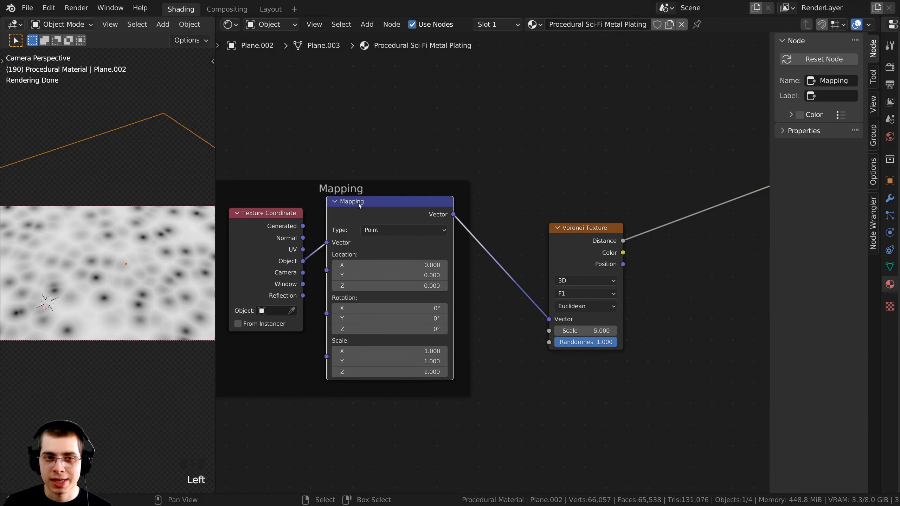
drag(769, 108, 762, 107)
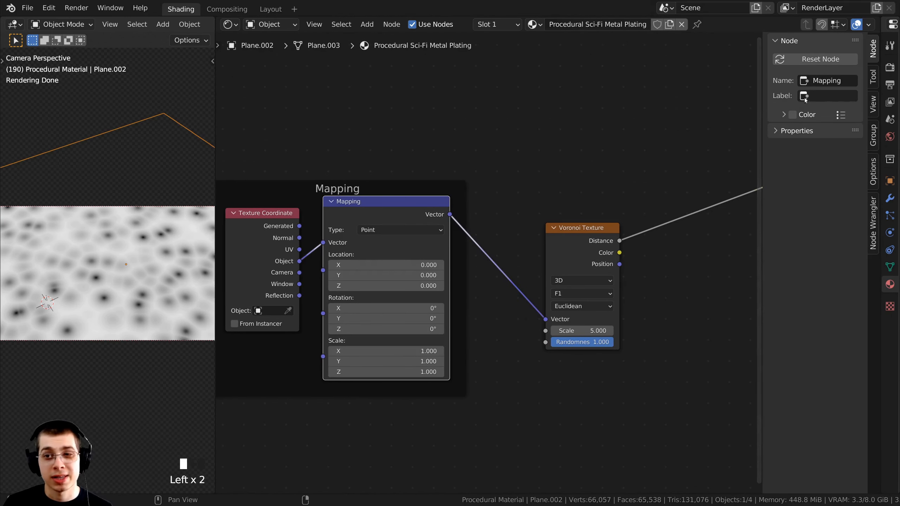
click(805, 98)
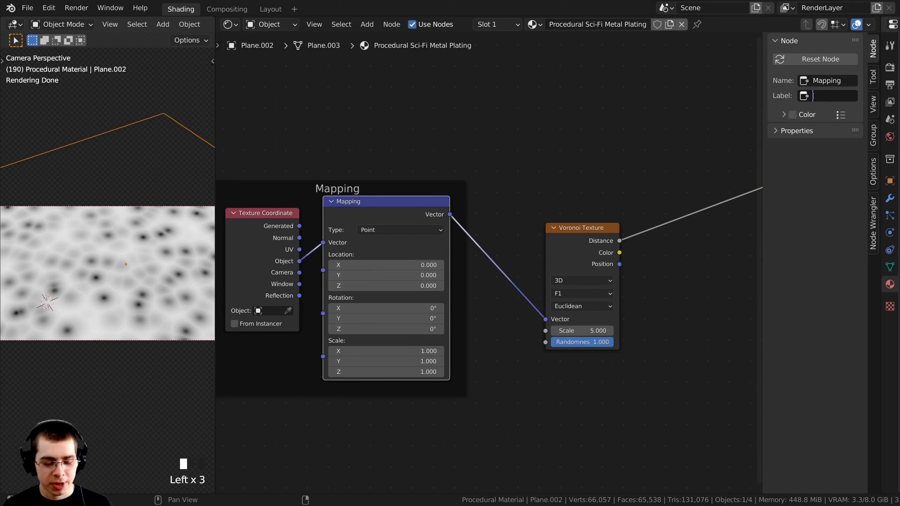
text(Texture Scale)
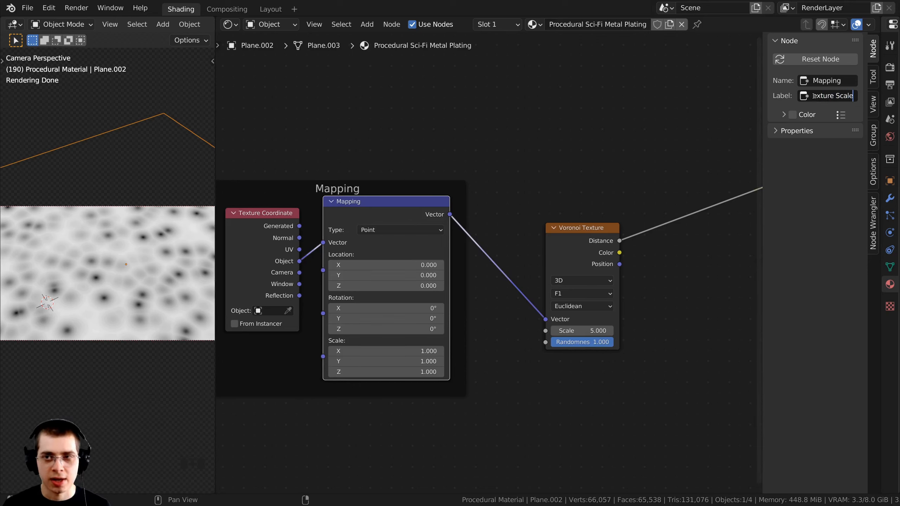
key(Return)
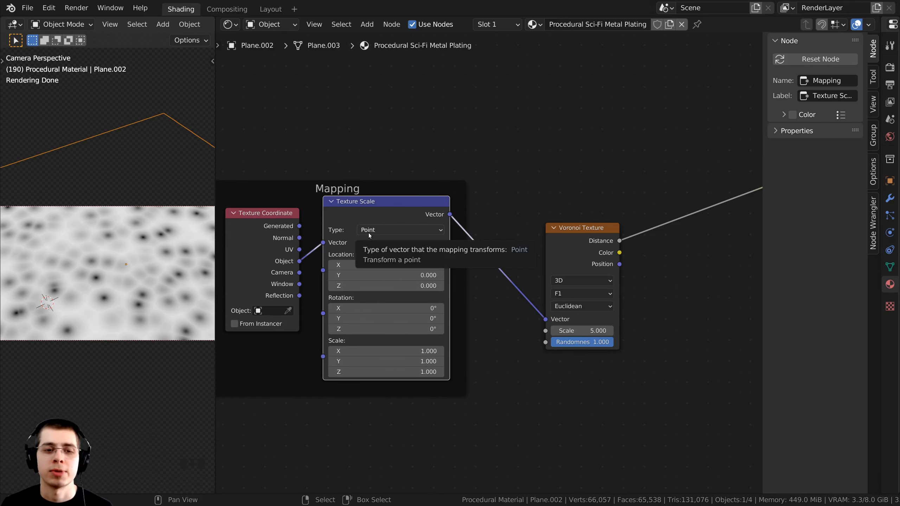
- Examine the Scale fields of the Texture Scale node and the Mapping frame that contains it
scroll(478, 228, down, 3)
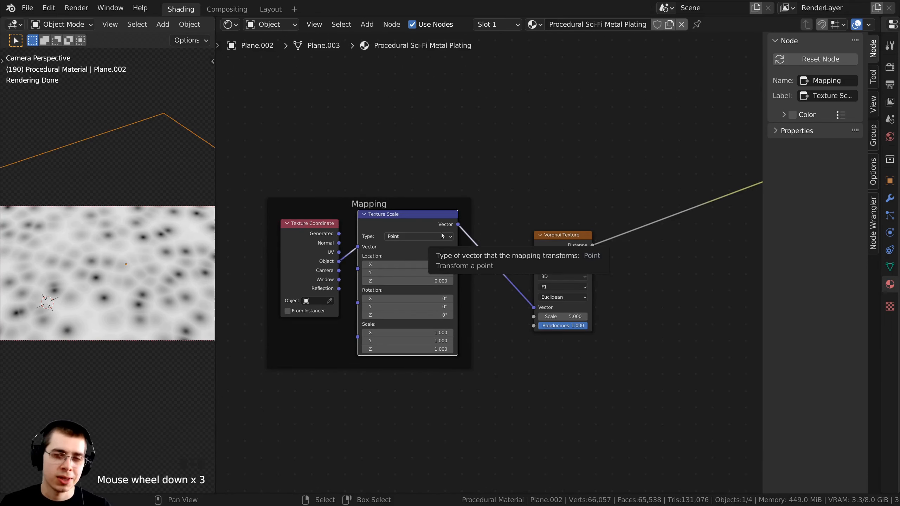
scroll(374, 218, up, 2)
click(354, 206)
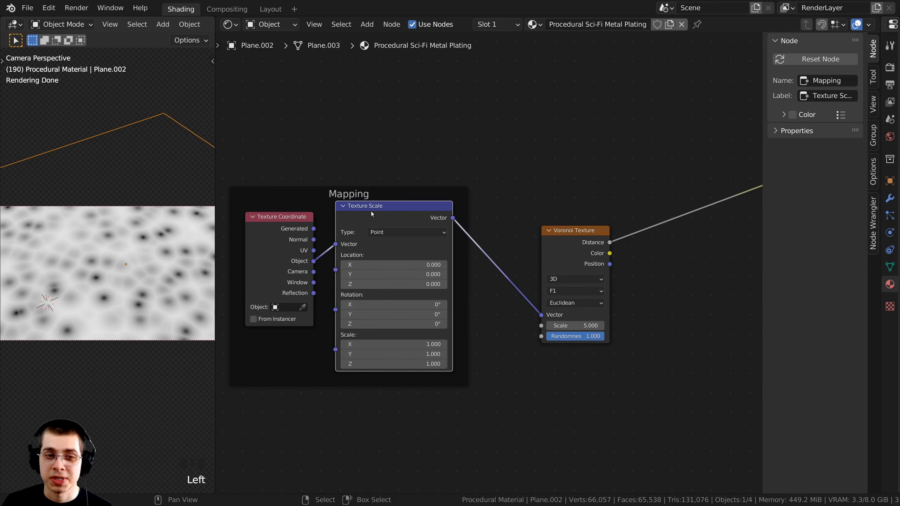
middle_drag(359, 373, 361, 366)
scroll(303, 313, up, 4)
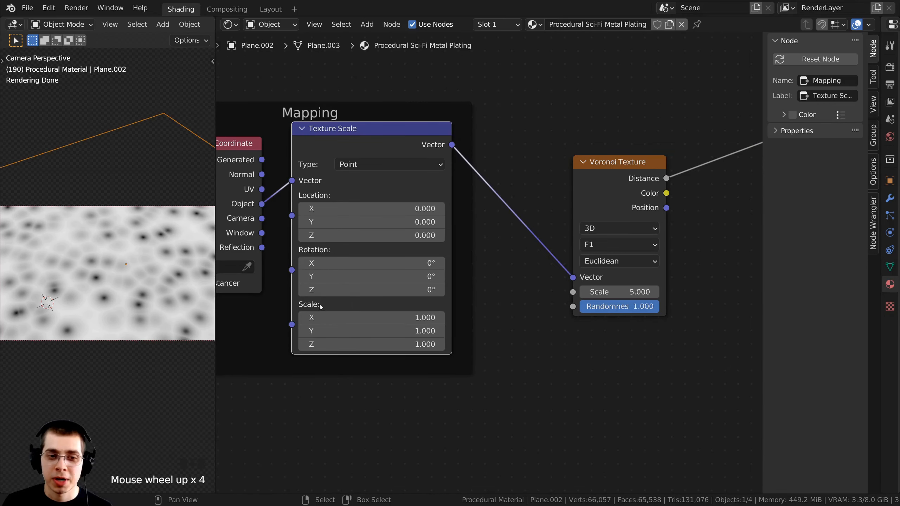
click(358, 314)
mouse_move(359, 315)
mouse_down()
mouse_move(359, 344)
mouse_move(422, 344)
mouse_move(303, 344)
mouse_move(472, 344)
mouse_move(398, 344)
mouse_move(444, 344)
mouse_move(351, 328)
mouse_up()
scroll(381, 322, down, 4)
click(341, 143)
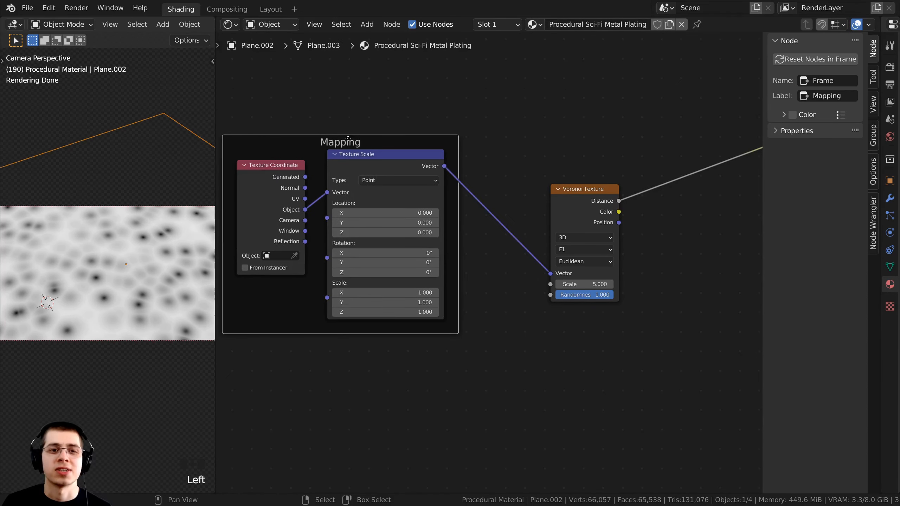
- Set the Voronoi Texture's distance metric to Chebychev and inspect the pattern closely in the 3D viewport
middle_drag(605, 207, 548, 207)
scroll(547, 207, up, 1)
click(545, 203)
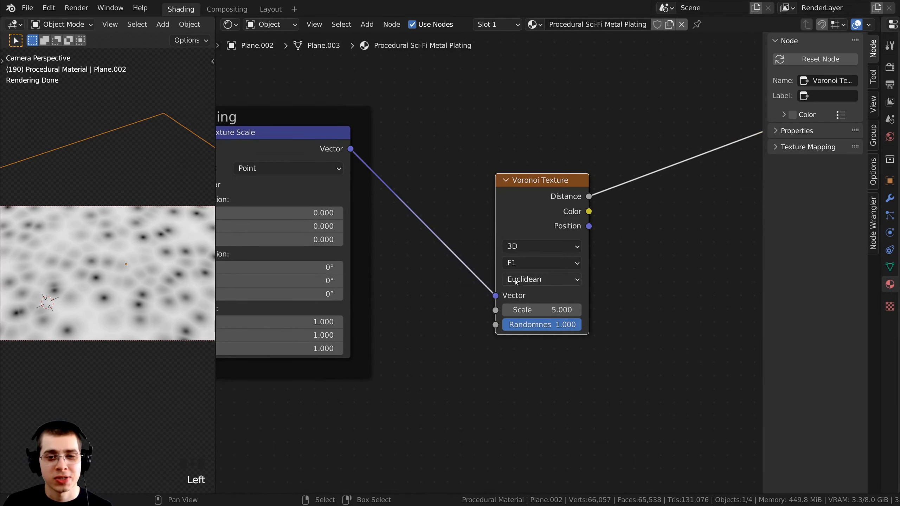
scroll(454, 208, up, 1)
middle_drag(451, 195, 443, 182)
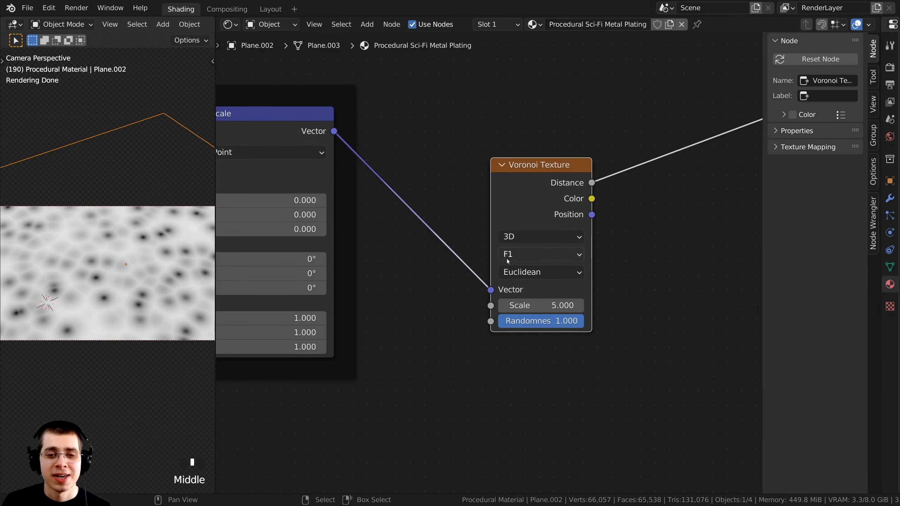
click(524, 274)
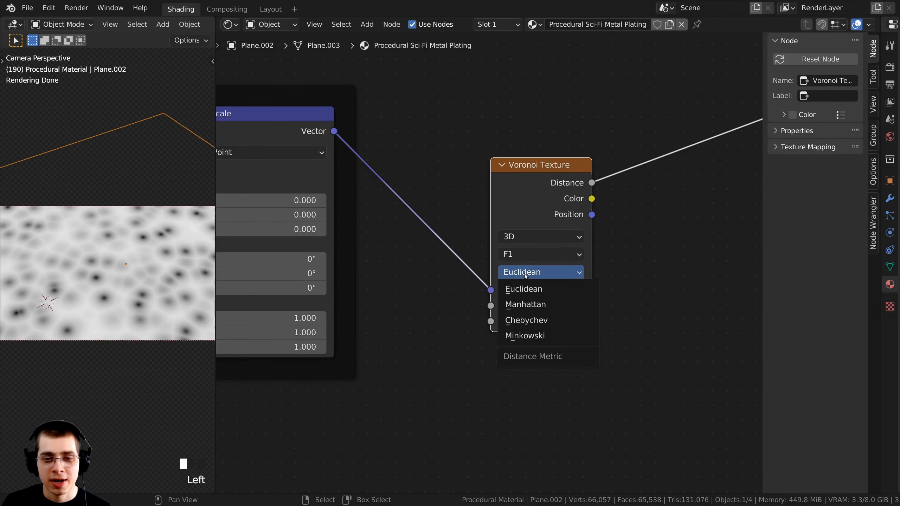
click(528, 323)
drag(530, 181, 543, 177)
scroll(133, 169, up, 4)
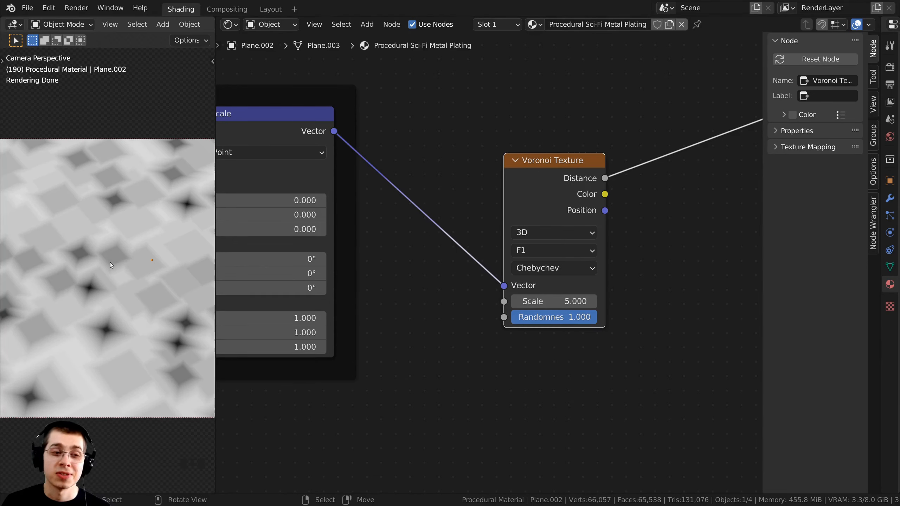
- Set the Voronoi Texture's Randomness to 0.000 and check the pattern in the 3D viewport
middle_drag(466, 317, 481, 302)
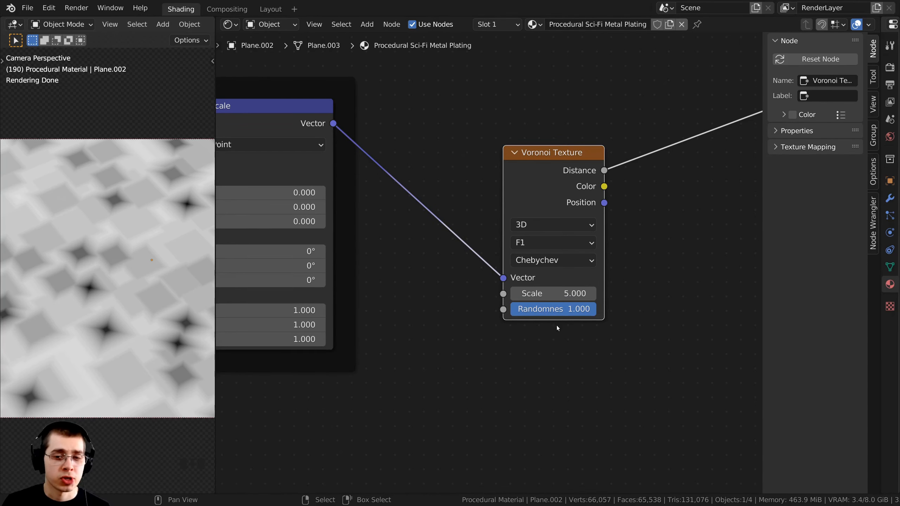
scroll(552, 308, up, 2)
drag(581, 301, 496, 302)
scroll(119, 184, up, 2)
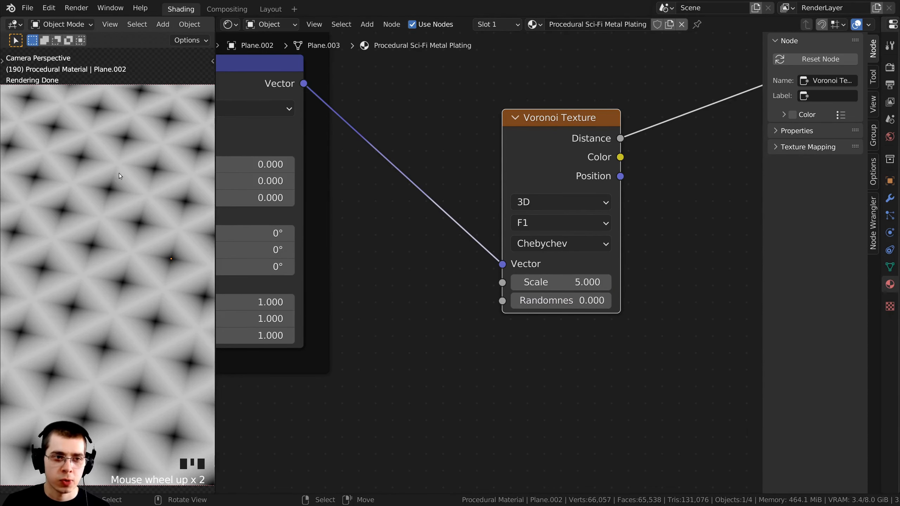
scroll(156, 255, down, 1)
scroll(503, 248, down, 1)
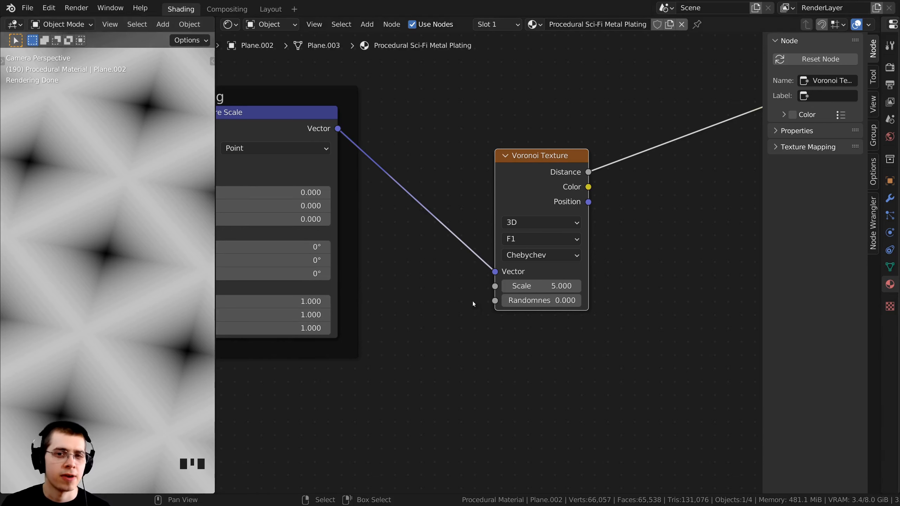
- Shift the Voronoi Texture toward the Mapping frame and insert a ColorRamp node on its Distance output link
key(ctrl+z)
key(shift+a)
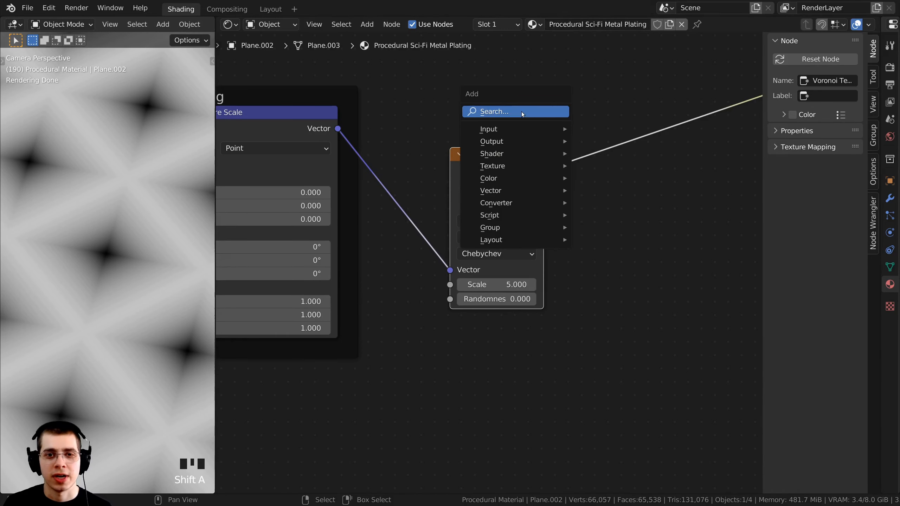
text(col)
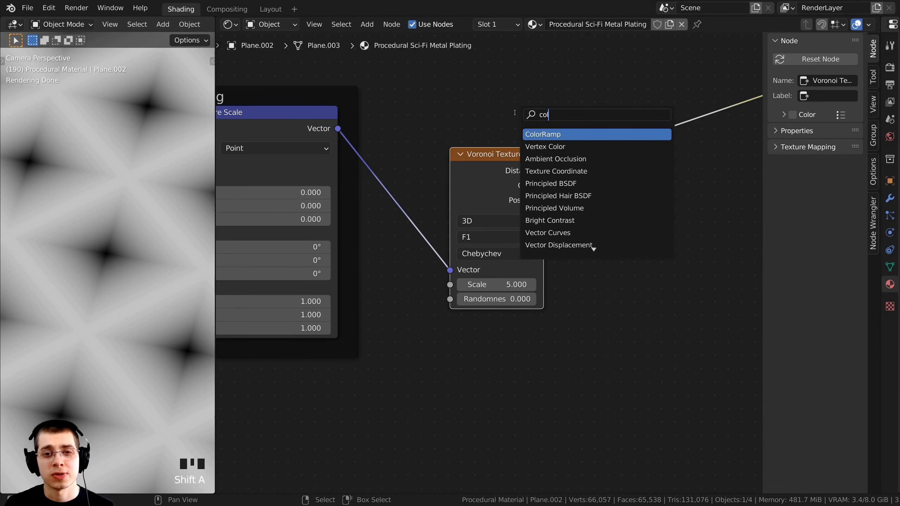
click(541, 134)
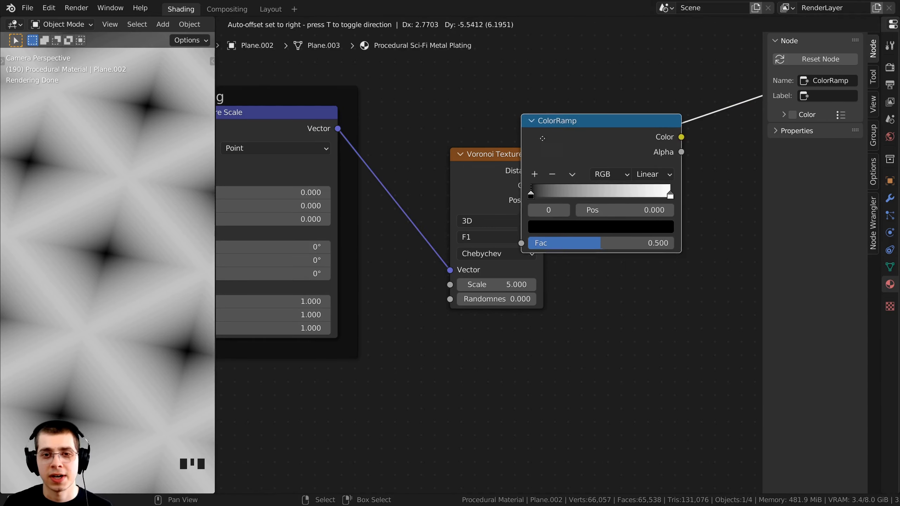
click(583, 138)
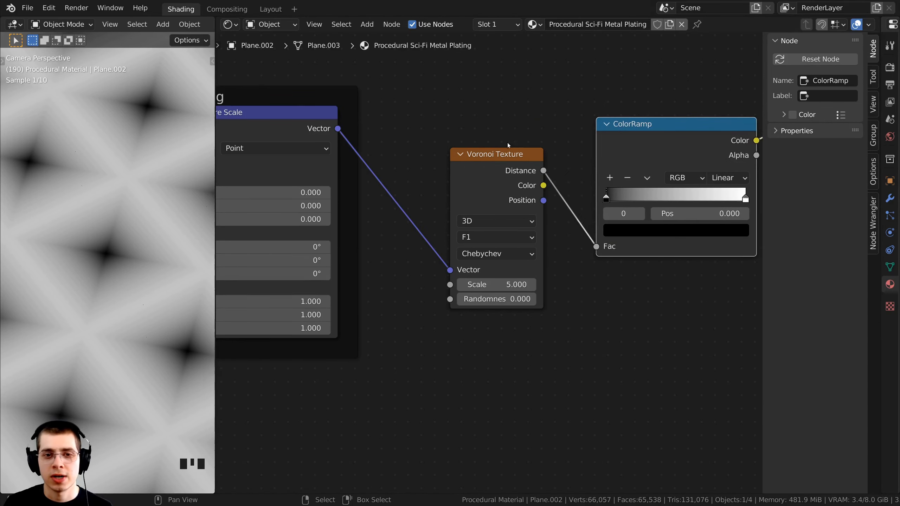
scroll(600, 232, down, 4)
middle_drag(600, 233, 517, 251)
drag(556, 198, 537, 205)
- Preview the ColorRamp's Color output on the plane with Node Wrangler
middle_drag(556, 192, 508, 223)
scroll(508, 223, down, 2)
ctrl+shift+click(503, 222)
ctrl+shift+click(496, 224)
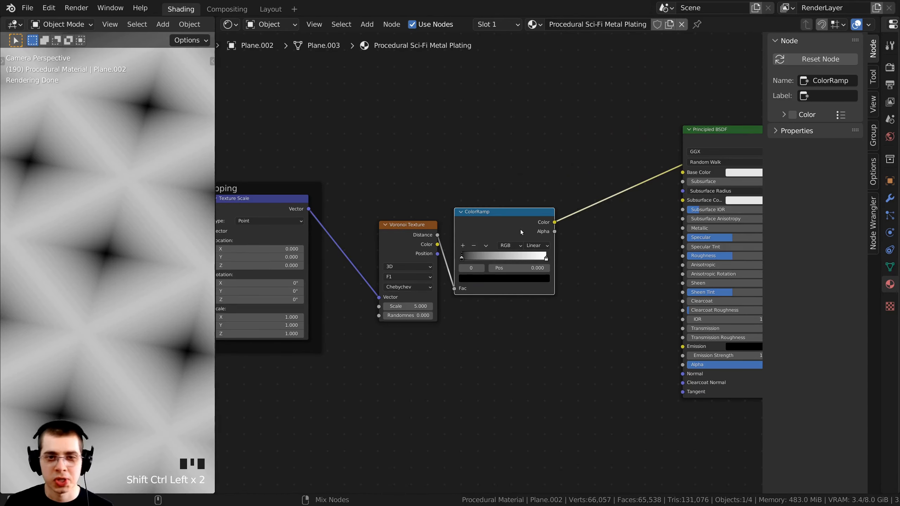
ctrl+shift+click(490, 219)
ctrl+shift+click(487, 219)
- Flip the ColorRamp's gradient so it runs from white to black
scroll(489, 255, up, 3)
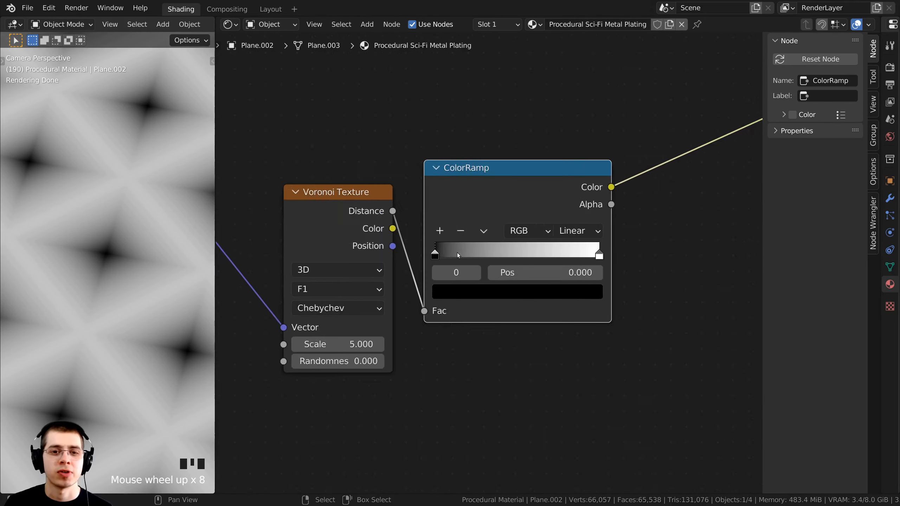
click(481, 228)
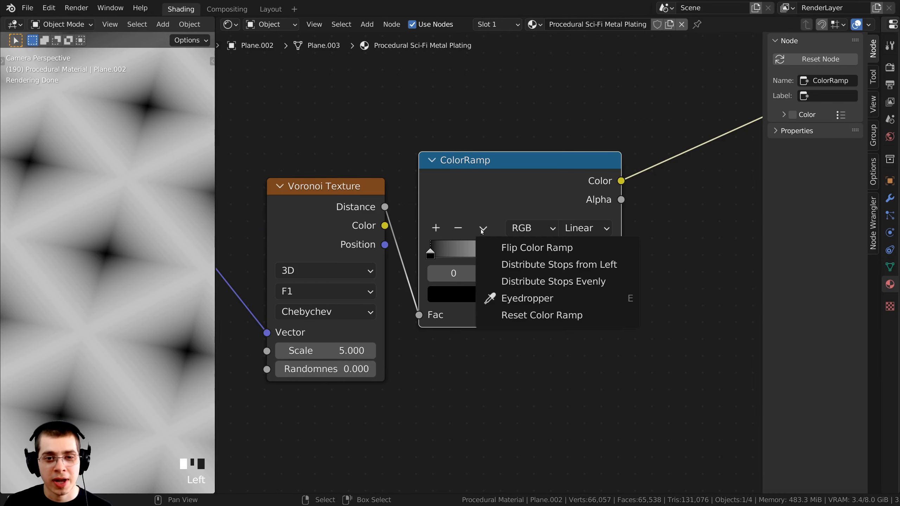
click(497, 248)
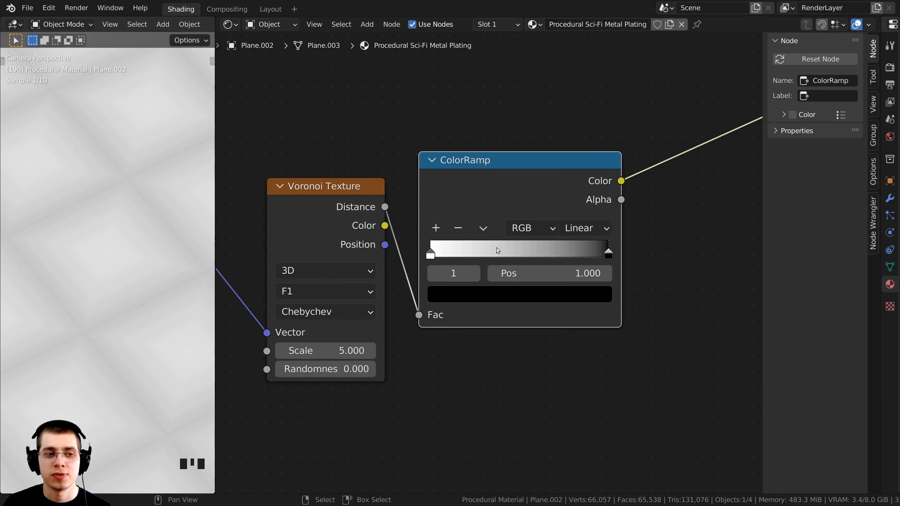
- Shift the ColorRamp's white stop inward and move the black stop to position 0.548
scroll(142, 255, down, 3)
drag(434, 251, 476, 254)
click(609, 254)
scroll(609, 255, up, 1)
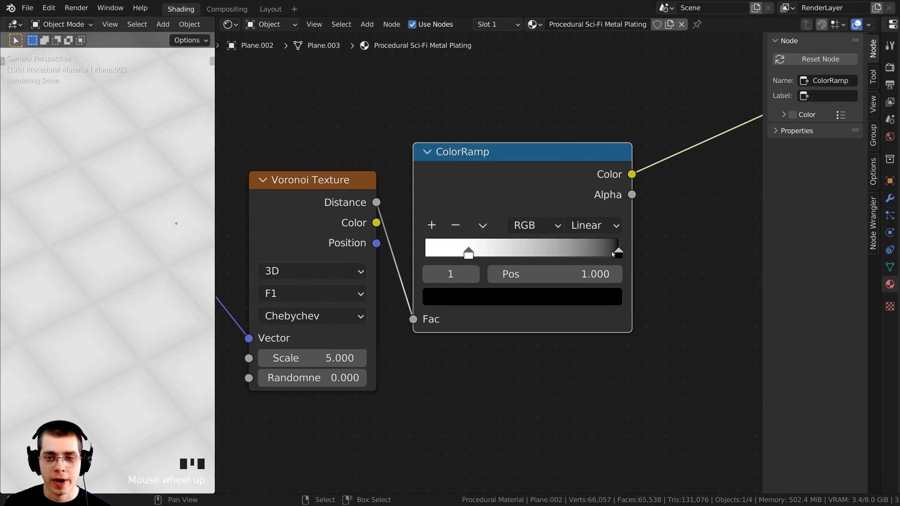
drag(618, 253, 531, 252)
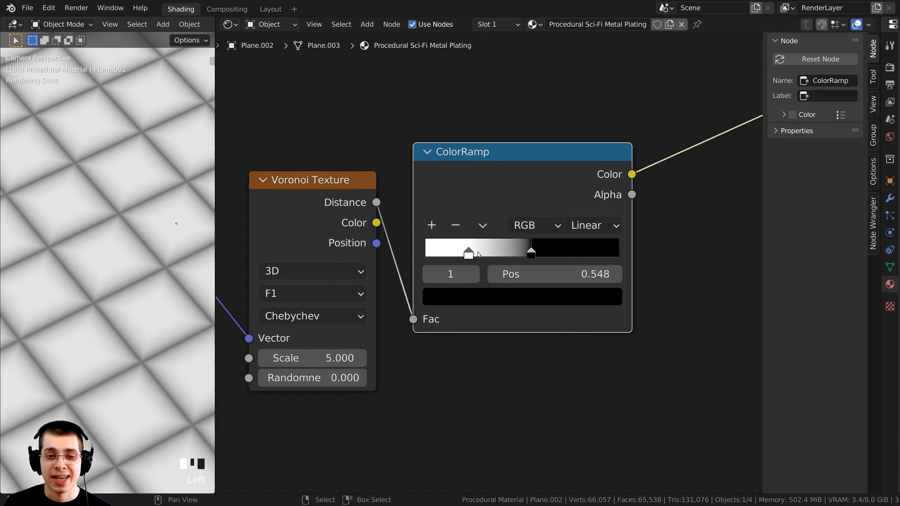
- Bring the ColorRamp's white stop right beside the black one, with the black stop at position 0.457, for sharp grid lines
drag(467, 255, 515, 252)
scroll(506, 257, up, 5)
middle_drag(515, 248, 511, 249)
drag(511, 247, 521, 247)
click(511, 248)
click(512, 246)
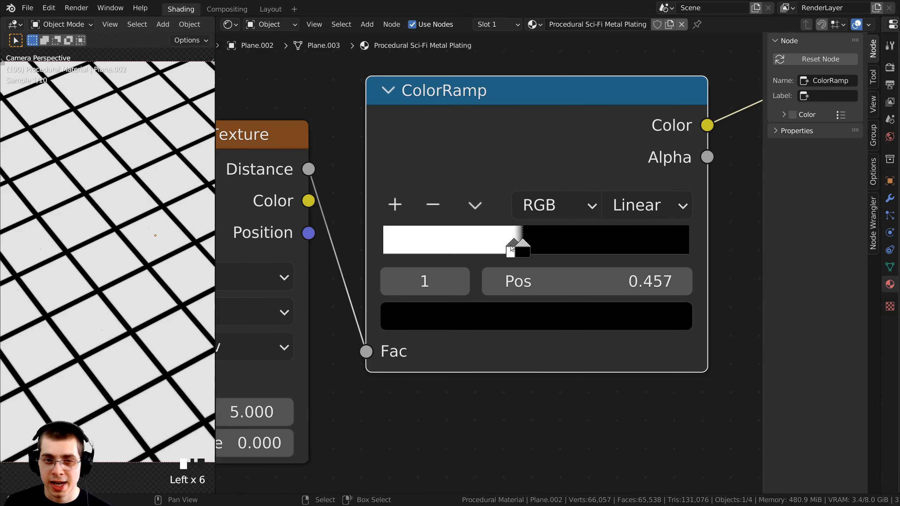
click(512, 247)
click(512, 246)
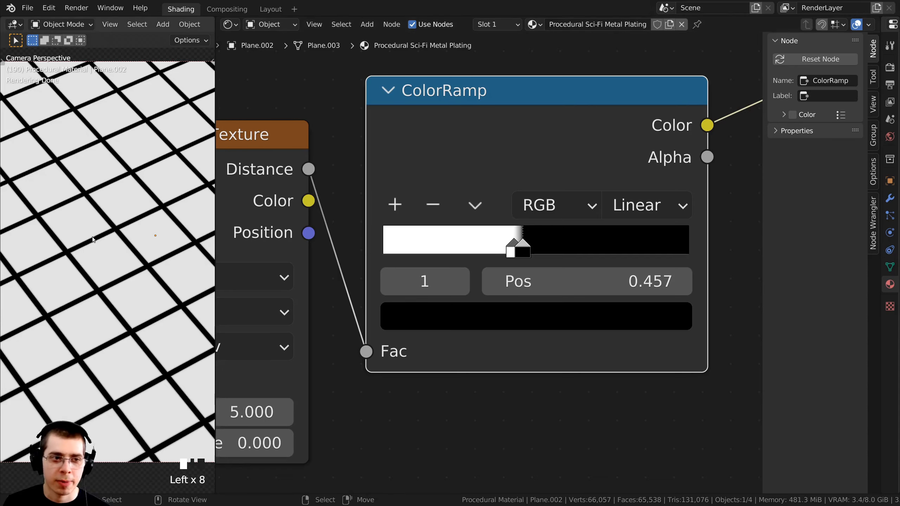
- Widen the 3D viewport and inspect the black grid pattern together with the node setup
scroll(107, 223, down, 4)
drag(218, 230, 322, 230)
scroll(73, 208, up, 5)
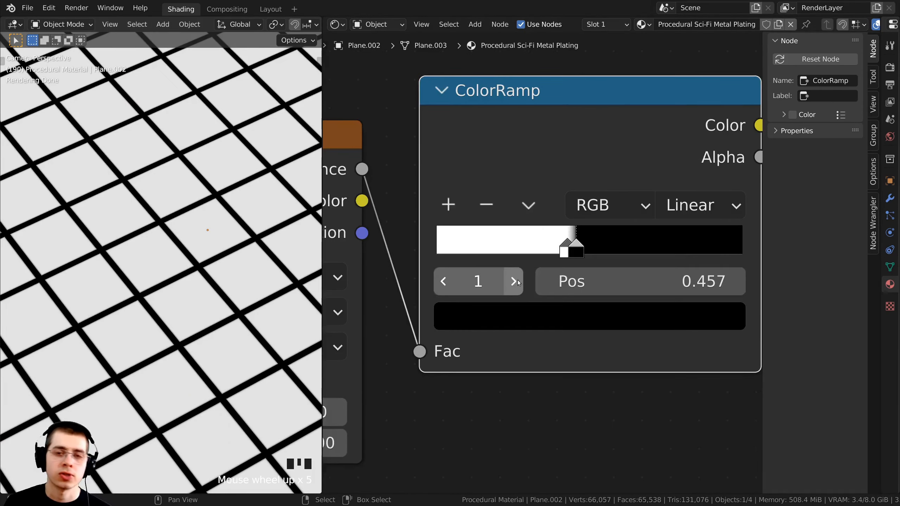
scroll(544, 275, down, 3)
mouse_move(513, 203)
mouse_down()
mouse_move(507, 209)
mouse_move(515, 219)
mouse_up()
scroll(515, 220, down, 4)
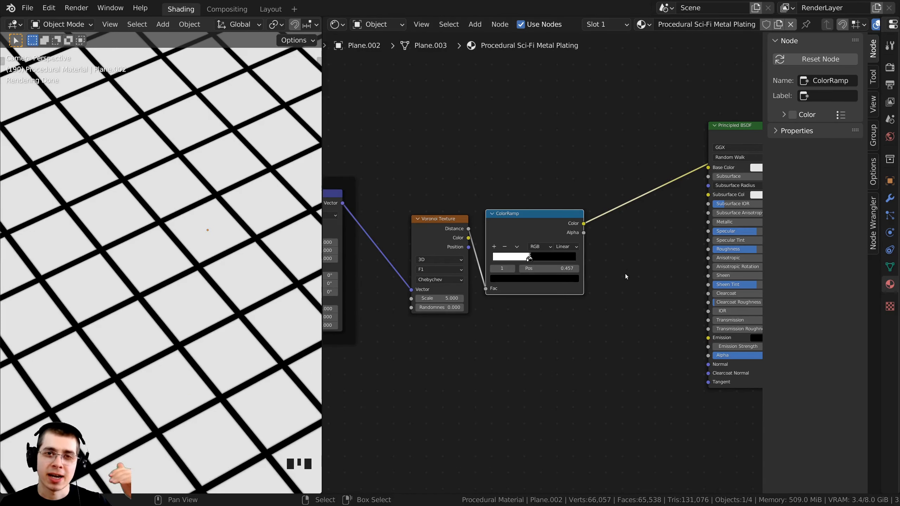
scroll(633, 278, up, 1)
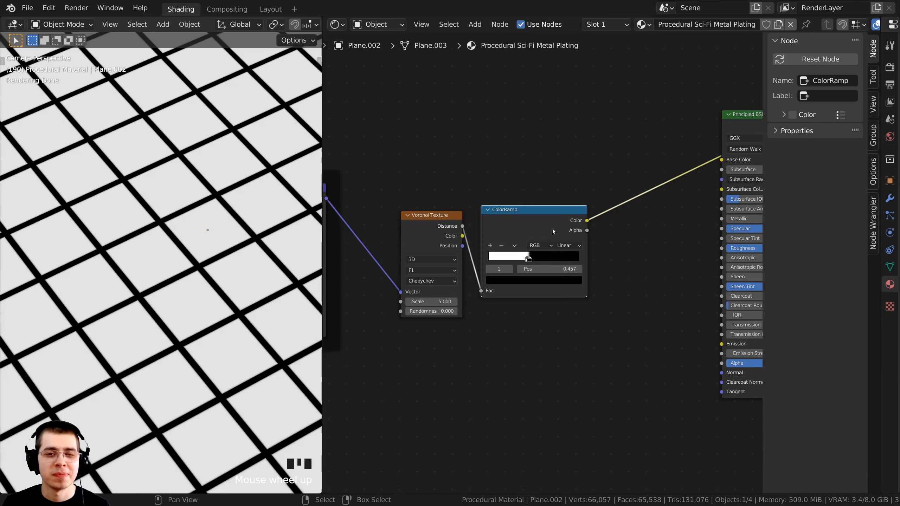
- Duplicate the Voronoi Texture with its mapping Vector connection kept and place the copy below the original
scroll(551, 228, up, 1)
middle_drag(479, 228, 479, 200)
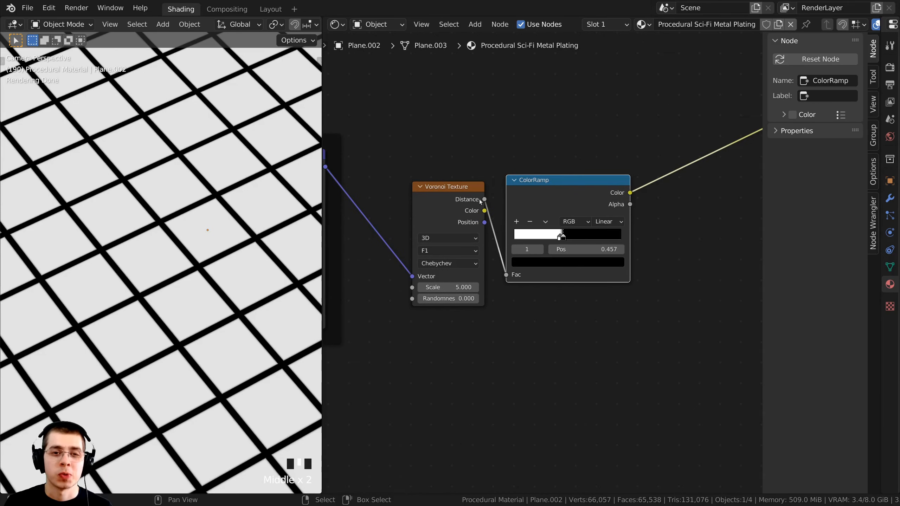
right_click(445, 197)
middle_drag(469, 337, 502, 323)
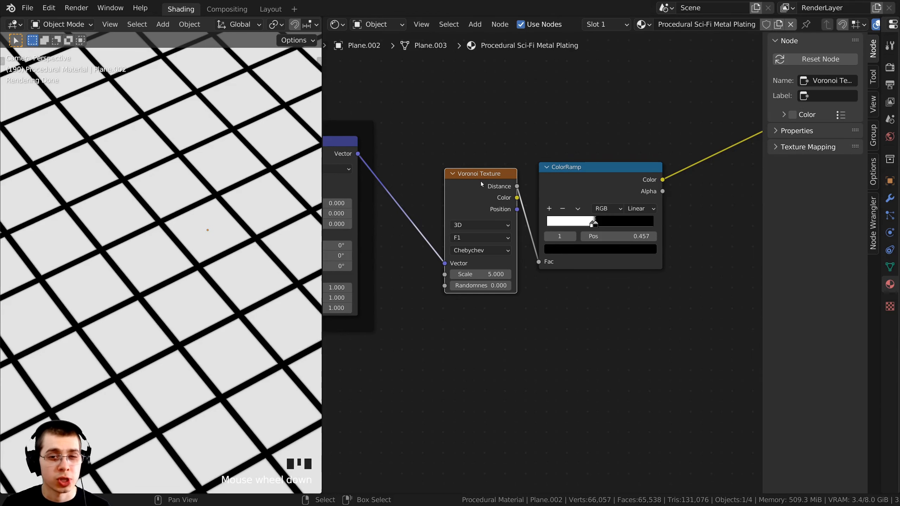
drag(481, 181, 482, 176)
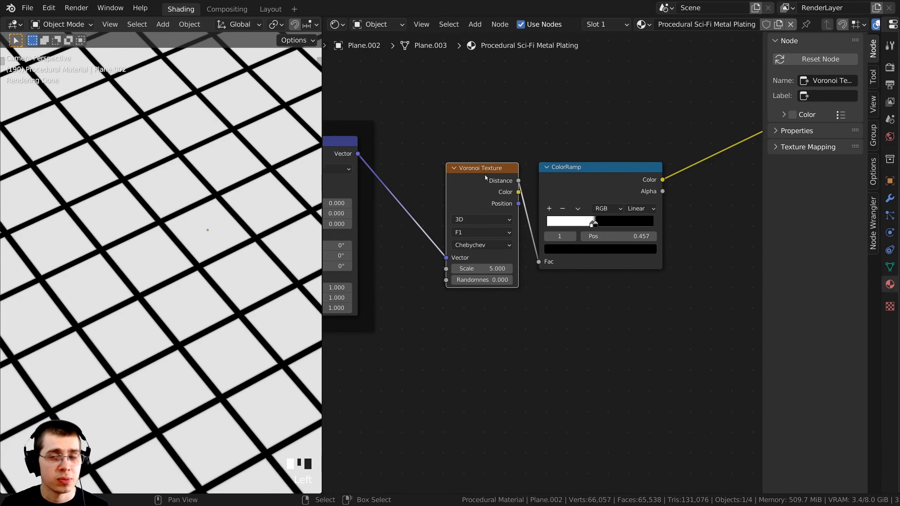
scroll(485, 175, up, 2)
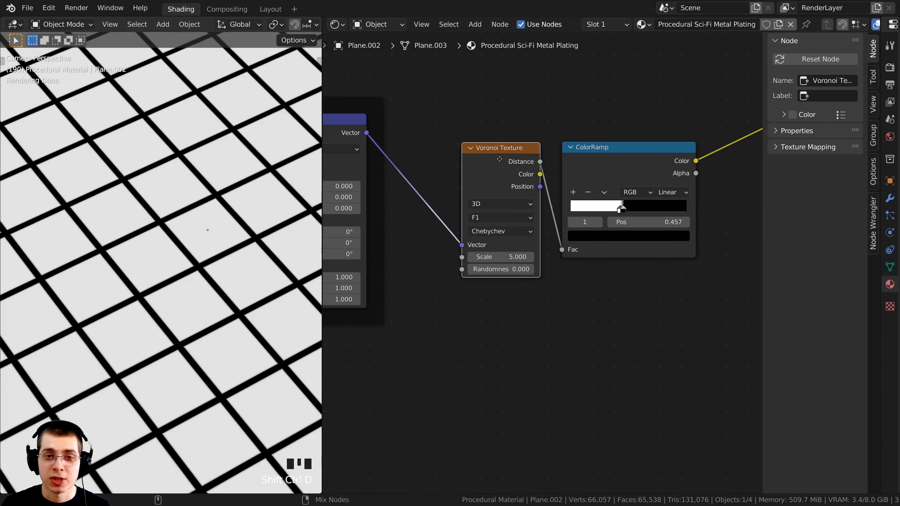
key(ctrl+shift+d)
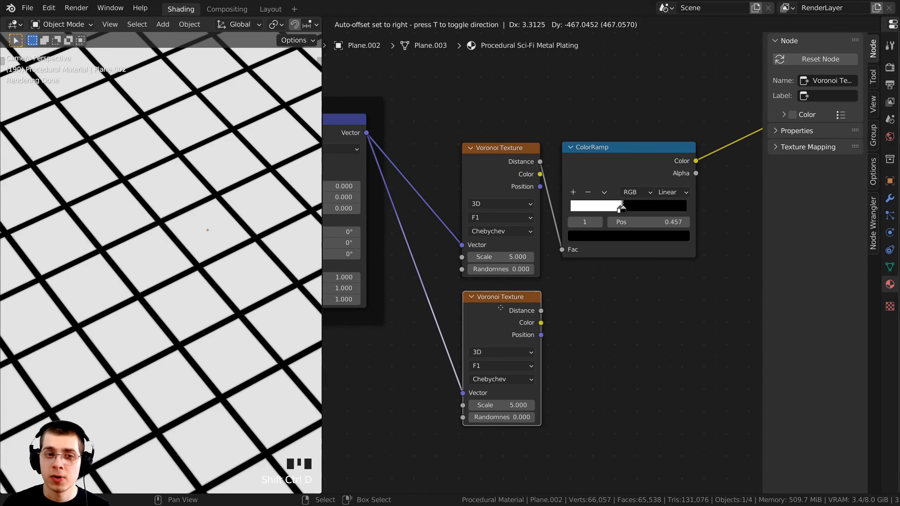
click(502, 299)
middle_drag(503, 299, 517, 263)
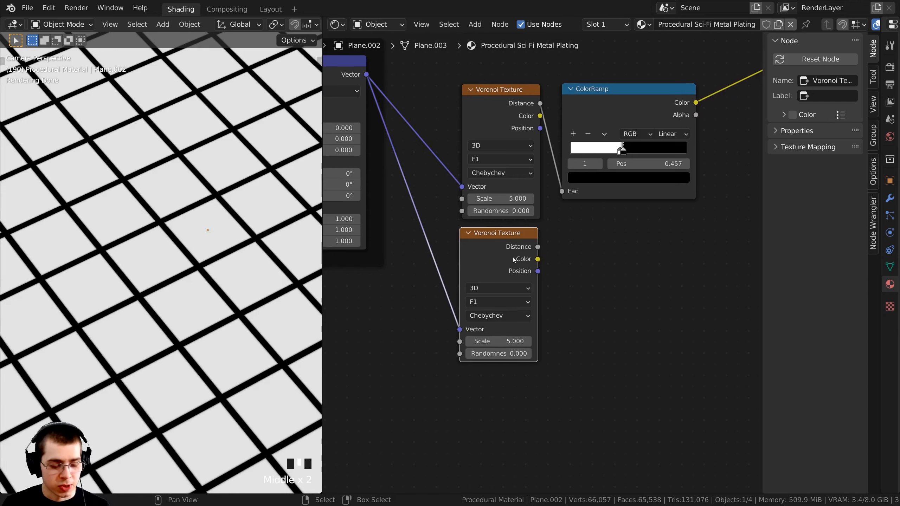
- Preview the Distance output of the lower Voronoi Texture on the plane
ctrl+shift+click(508, 252)
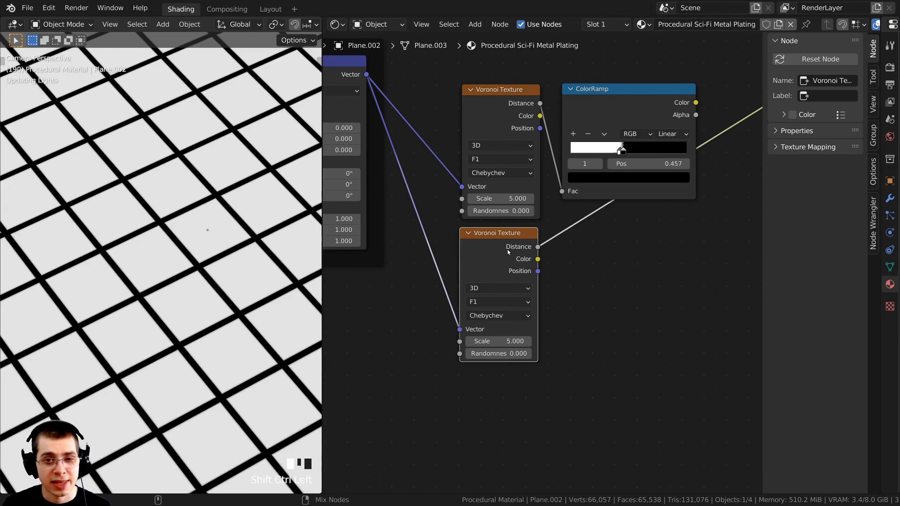
drag(504, 241, 508, 248)
middle_drag(501, 255, 557, 260)
scroll(496, 261, down, 1)
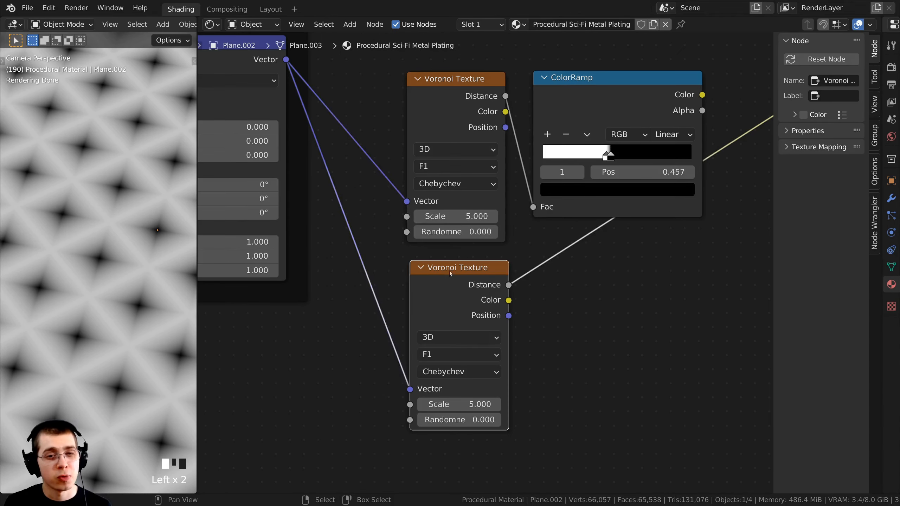
- Set the Scale of both Voronoi Texture nodes to 2
click(421, 127)
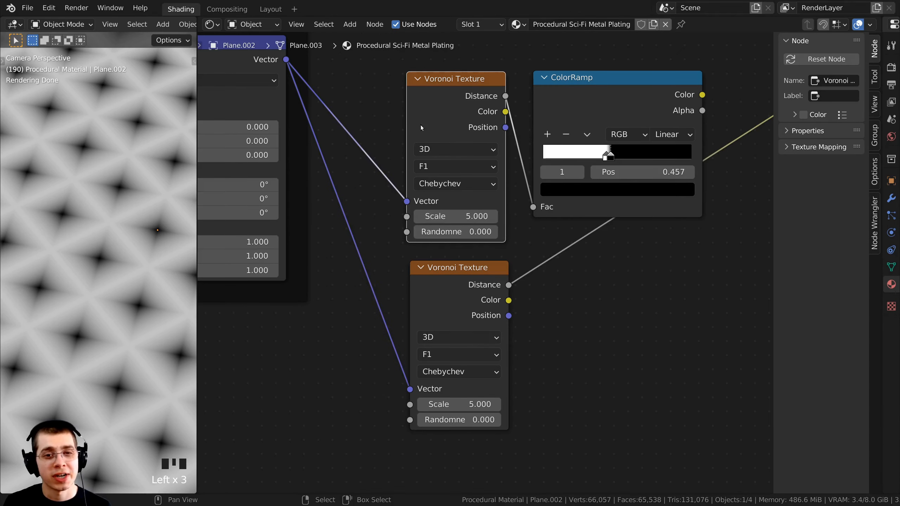
click(454, 217)
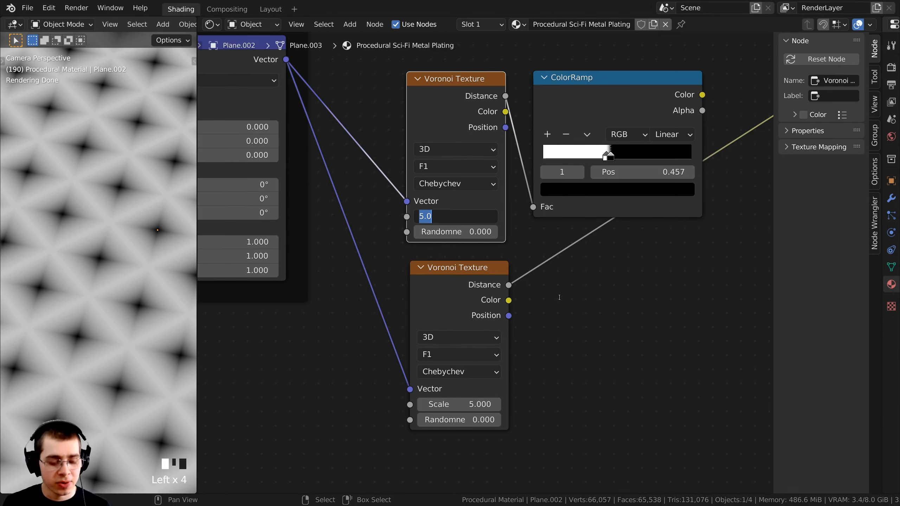
text(2)
key(Return)
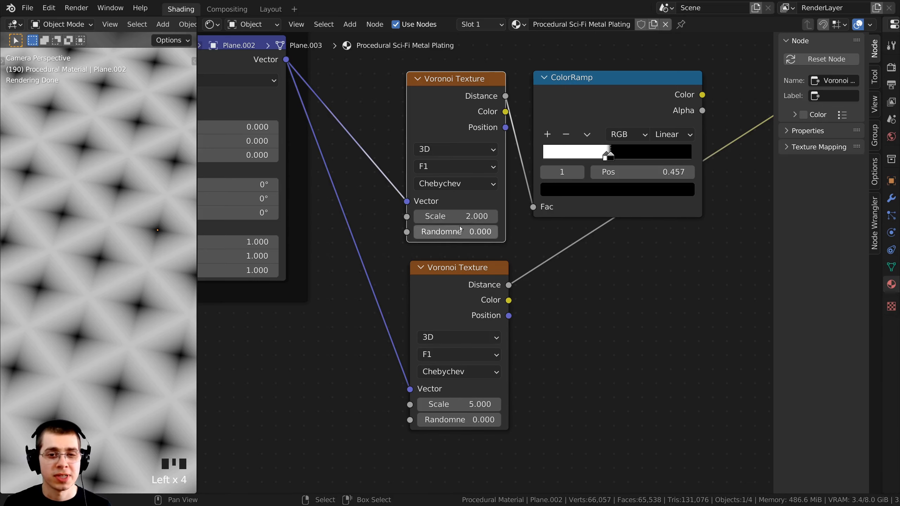
middle_drag(478, 407, 478, 374)
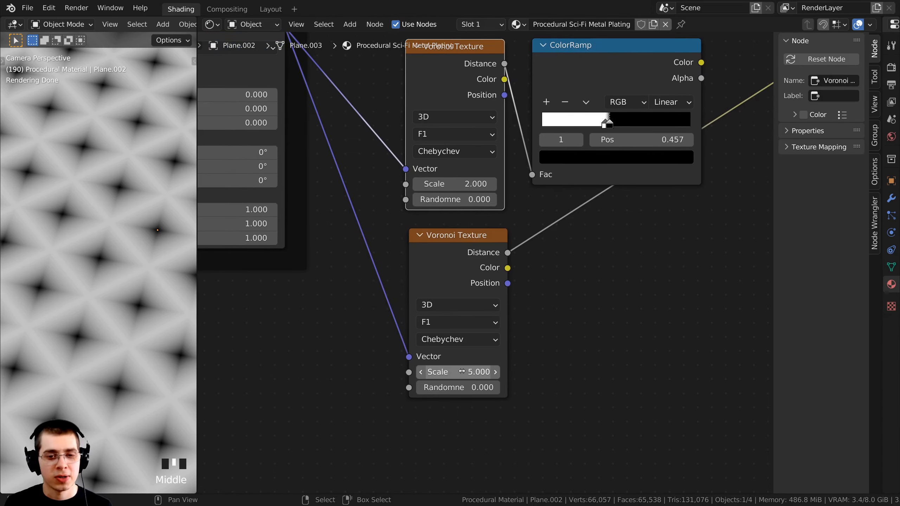
click(461, 371)
text(2)
key(Return)
scroll(476, 234, down, 2)
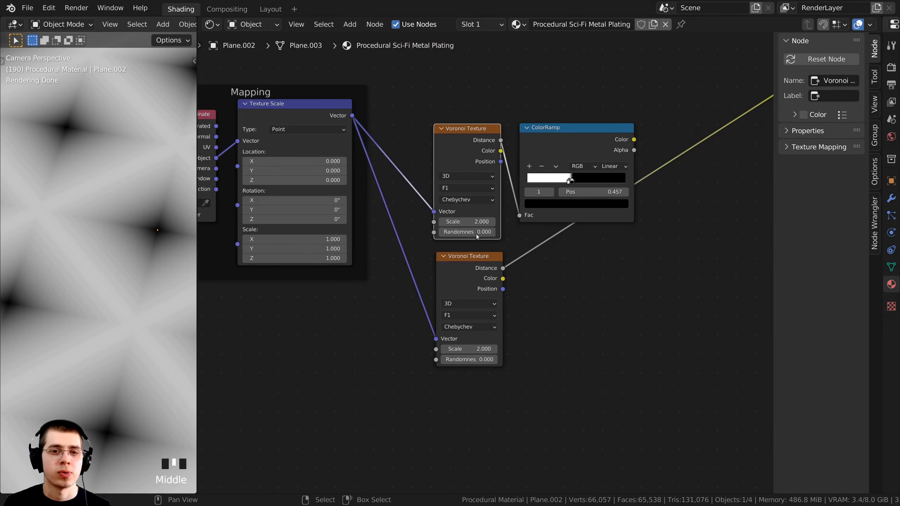
- Examine the Texture Scale mapping node's scale values alongside the settings of the two Voronoi Textures
scroll(475, 234, up, 2)
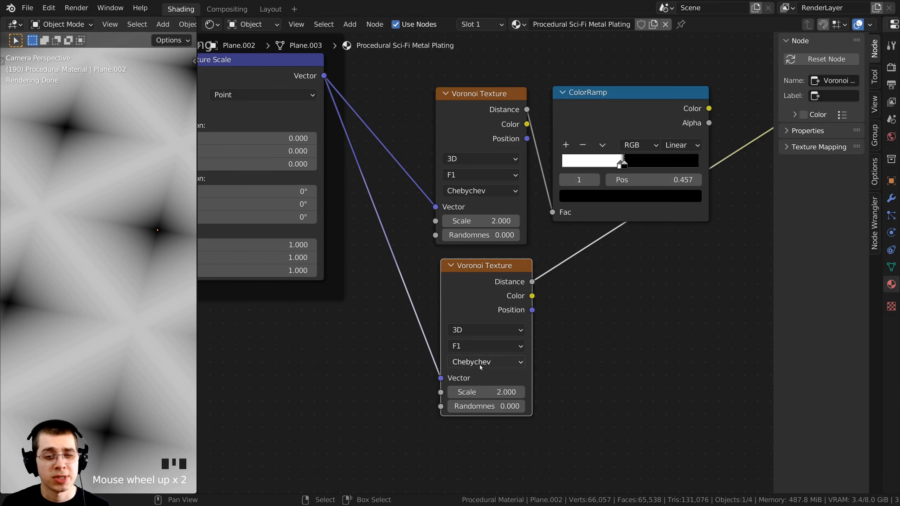
scroll(170, 310, down, 5)
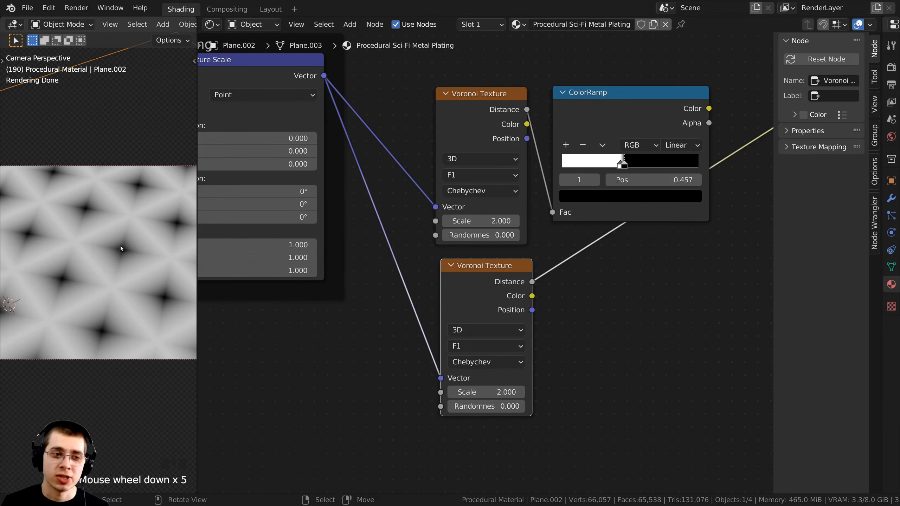
middle_drag(215, 272, 388, 288)
click(388, 288)
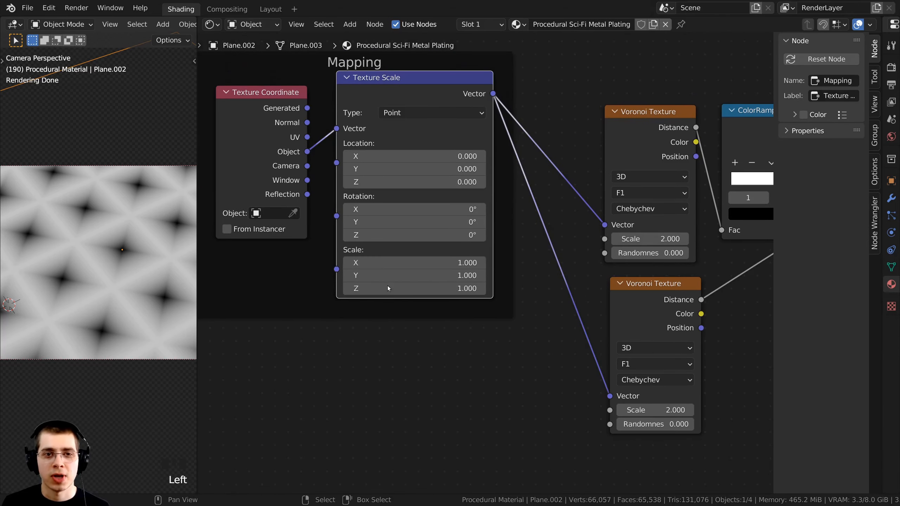
drag(405, 263, 486, 289)
key(Escape)
click(575, 208)
scroll(577, 230, up, 2)
middle_drag(636, 227, 508, 212)
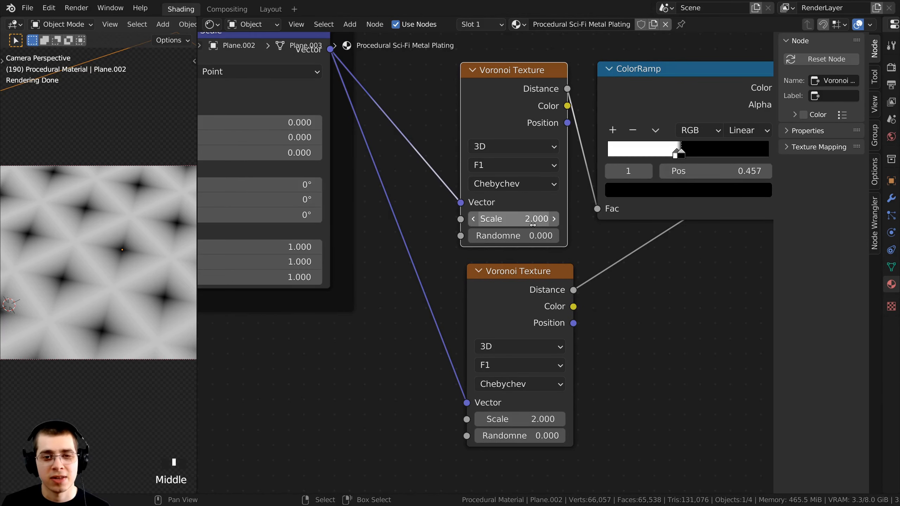
click(512, 321)
click(515, 111)
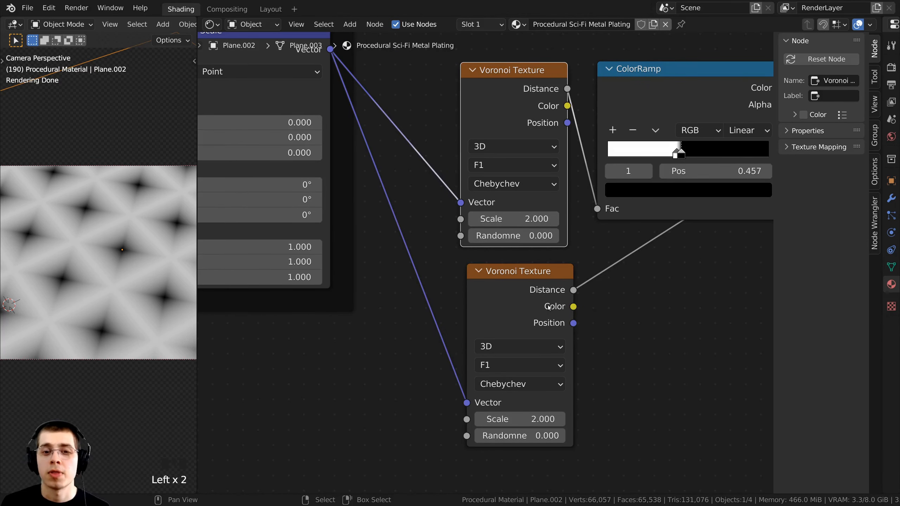
- Inspect the Chebychev distance pattern of the lower Voronoi Texture up close on the plane
middle_drag(549, 307, 478, 274)
shift+middle_drag(68, 262, 57, 256)
scroll(93, 235, up, 3)
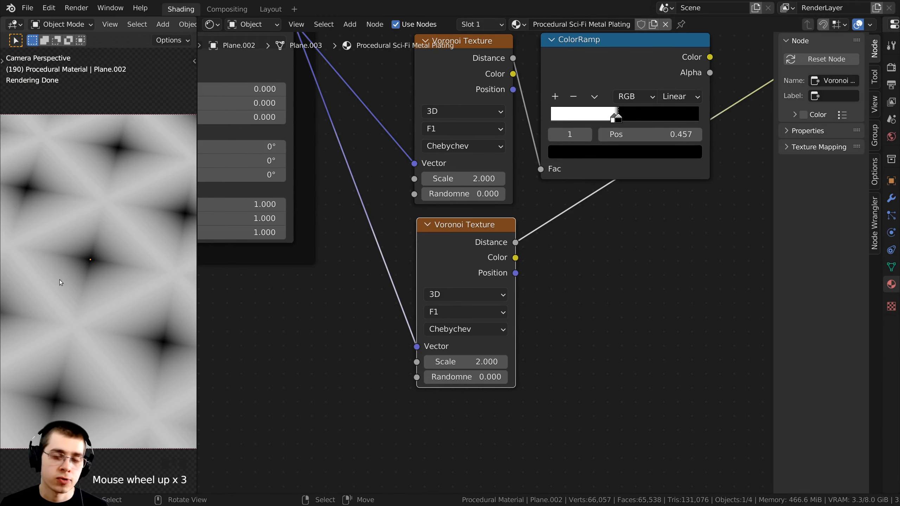
shift+middle_drag(62, 252, 114, 256)
scroll(86, 231, up, 2)
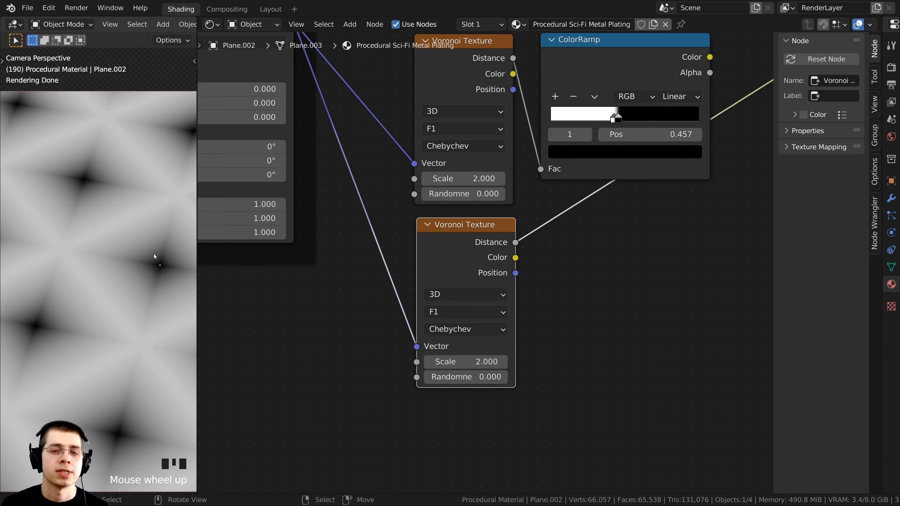
scroll(422, 262, down, 2)
- Preview the ColorRamp's output and examine where its grid lines cross on the plane
click(531, 121)
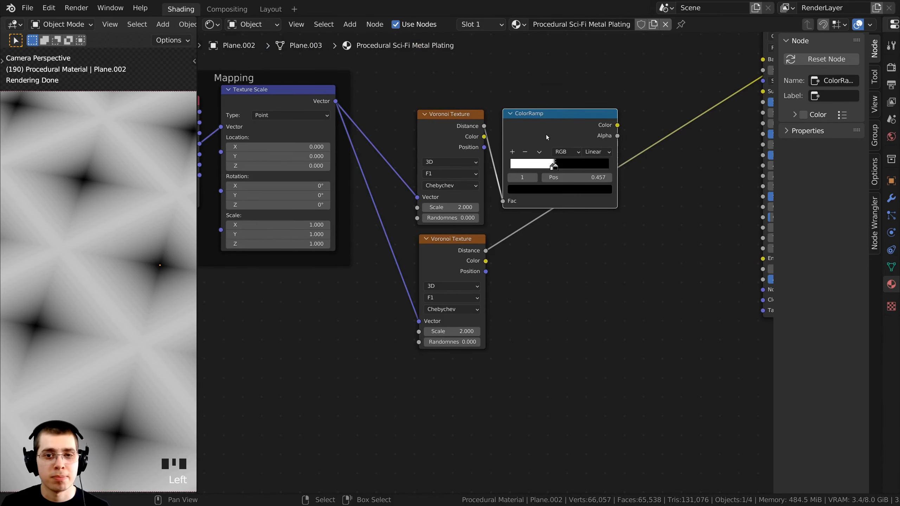
drag(558, 123, 562, 129)
ctrl+shift+click(565, 129)
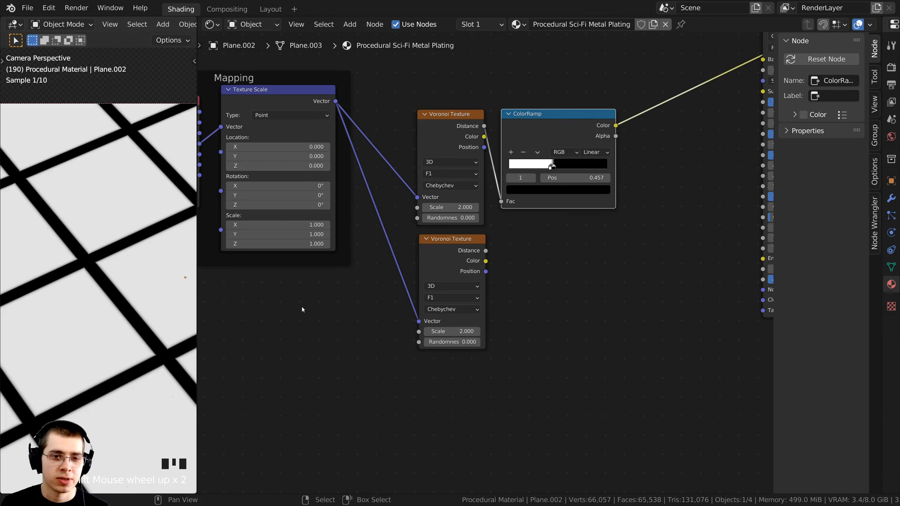
mouse_move(438, 238)
mouse_down()
mouse_move(410, 240)
mouse_move(440, 239)
mouse_up()
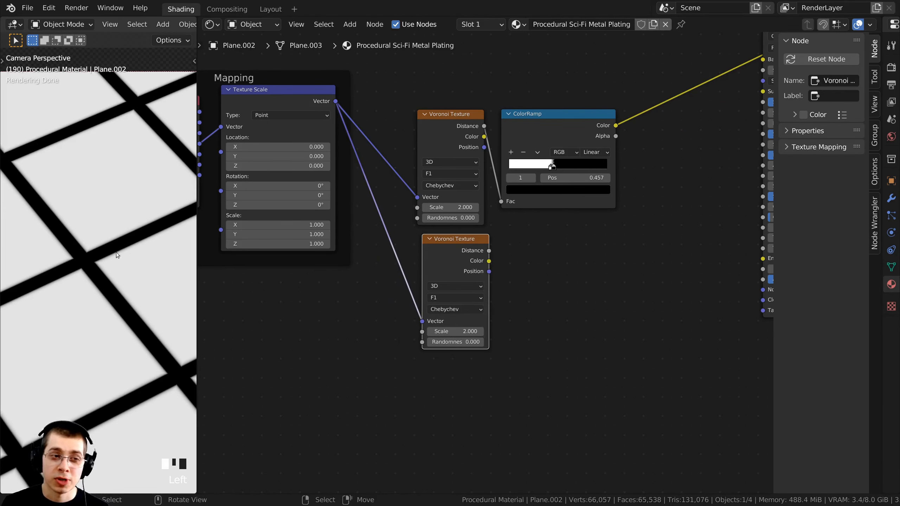
scroll(92, 276, down, 2)
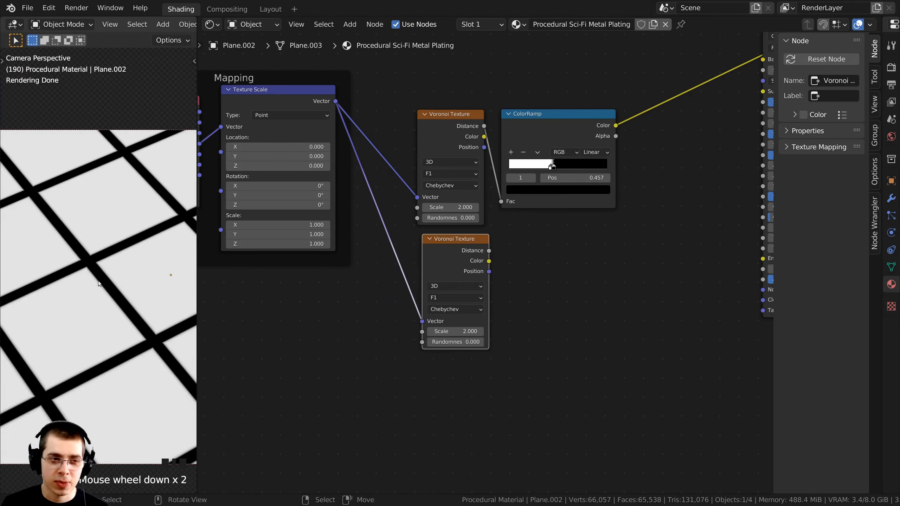
scroll(82, 264, up, 3)
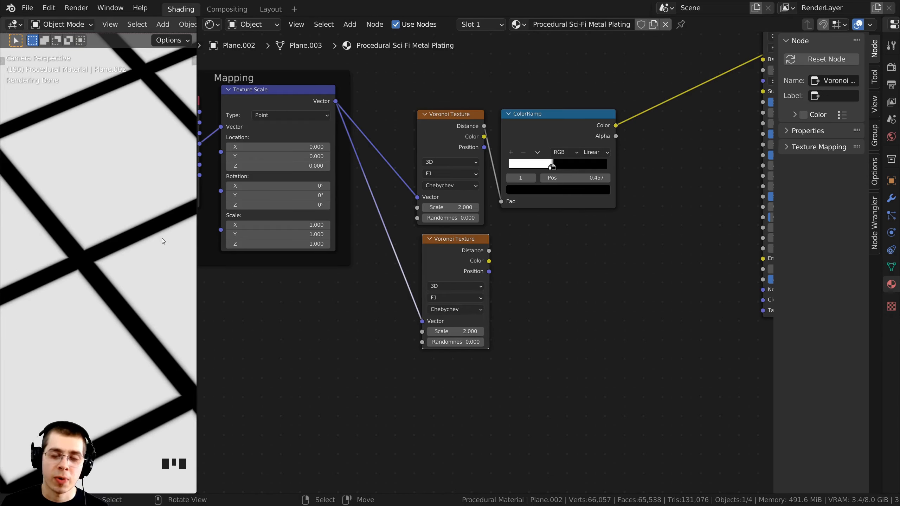
scroll(446, 298, up, 1)
middle_drag(446, 297, 442, 291)
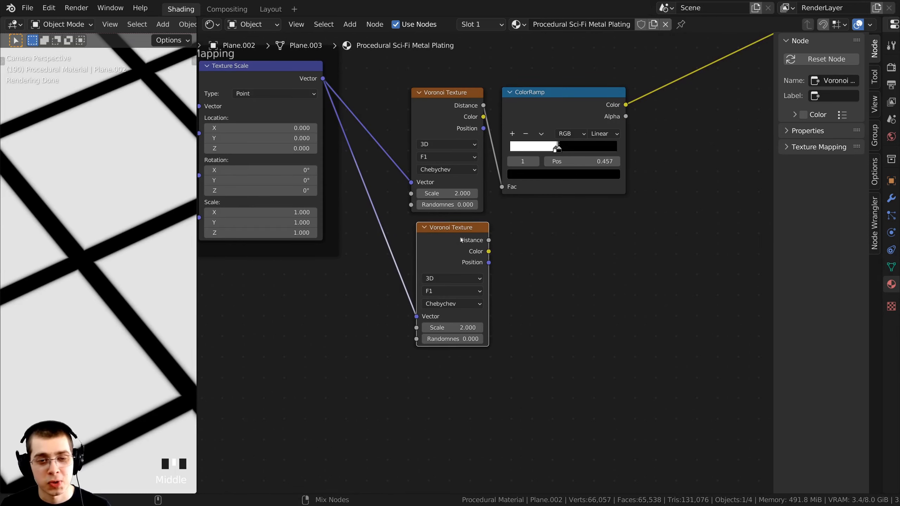
- Switch the preview back to the lower Voronoi Texture's Distance output
ctrl+shift+click(457, 249)
scroll(461, 250, up, 3)
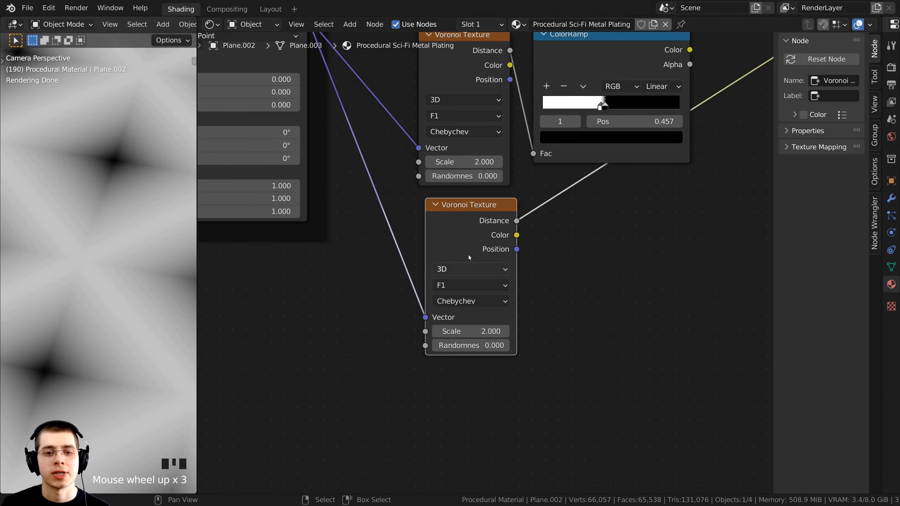
drag(464, 224, 473, 225)
scroll(433, 336, up, 1)
middle_drag(434, 337, 426, 306)
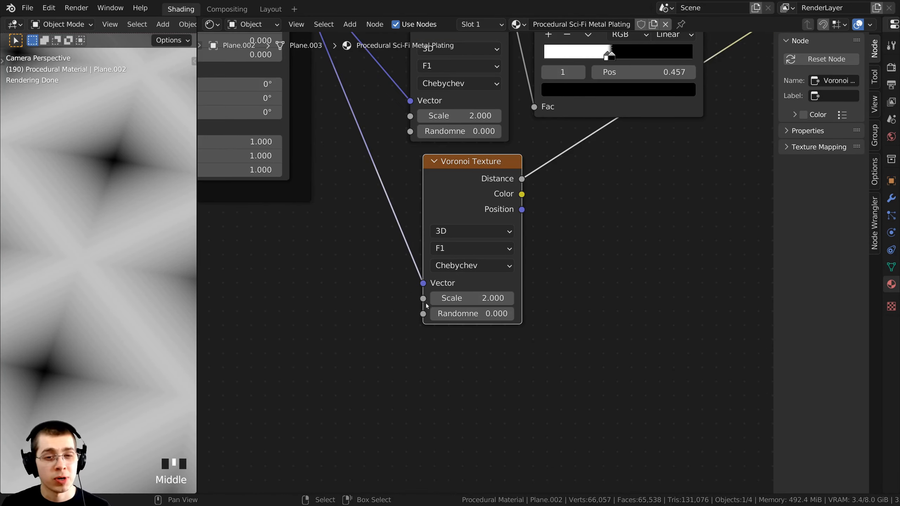
- Change the lower Voronoi Texture's distance metric to Manhattan and inspect the pattern on the plane
click(448, 270)
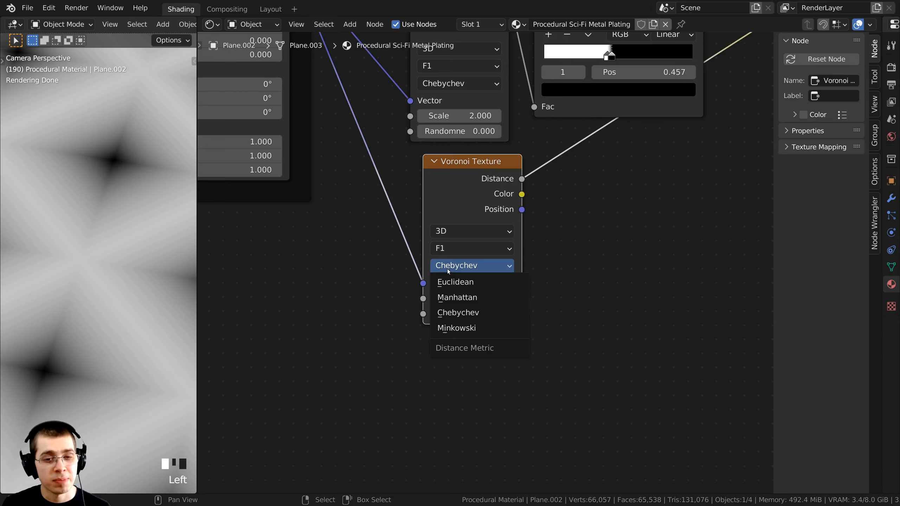
click(457, 297)
scroll(91, 349, down, 4)
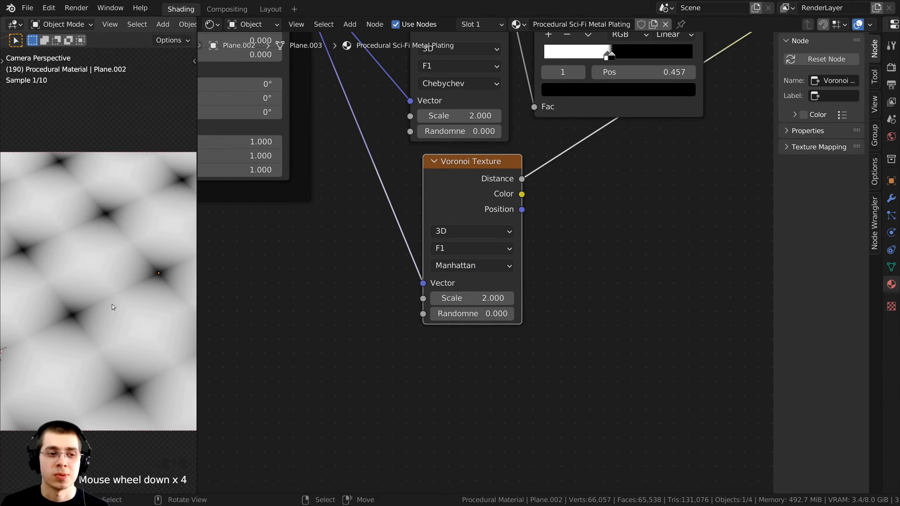
shift+middle_drag(91, 349, 128, 270)
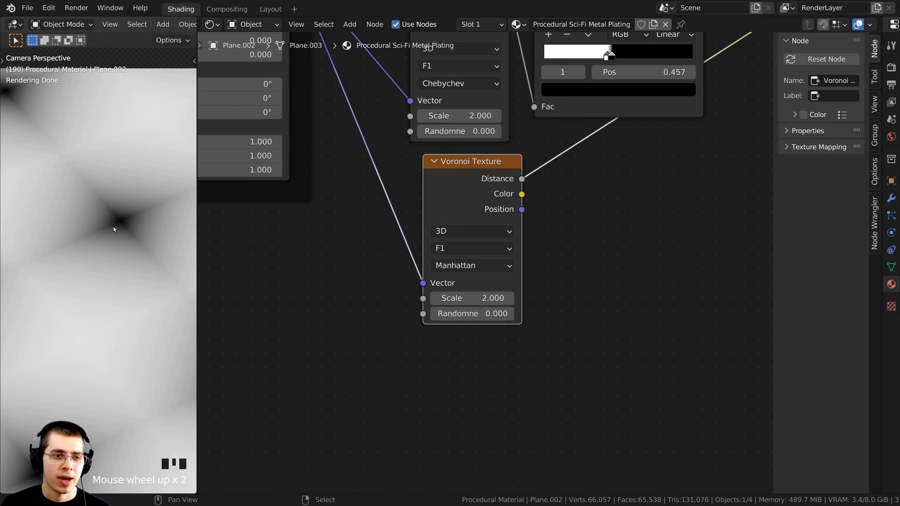
shift+middle_drag(124, 228, 93, 259)
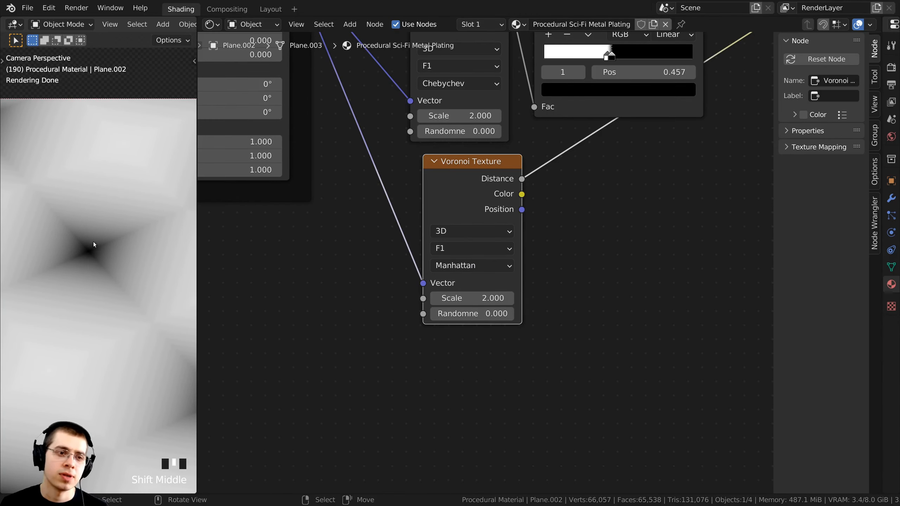
scroll(93, 245, down, 5)
scroll(481, 302, up, 1)
- Duplicate the ColorRamp, insert the copy on the lower Voronoi Texture's Distance link, and align the two nodes below the first pair
middle_drag(481, 300, 485, 294)
drag(466, 162, 457, 170)
scroll(456, 171, down, 3)
middle_drag(449, 183, 431, 204)
middle_drag(431, 203, 429, 263)
click(522, 71)
key(shift+d)
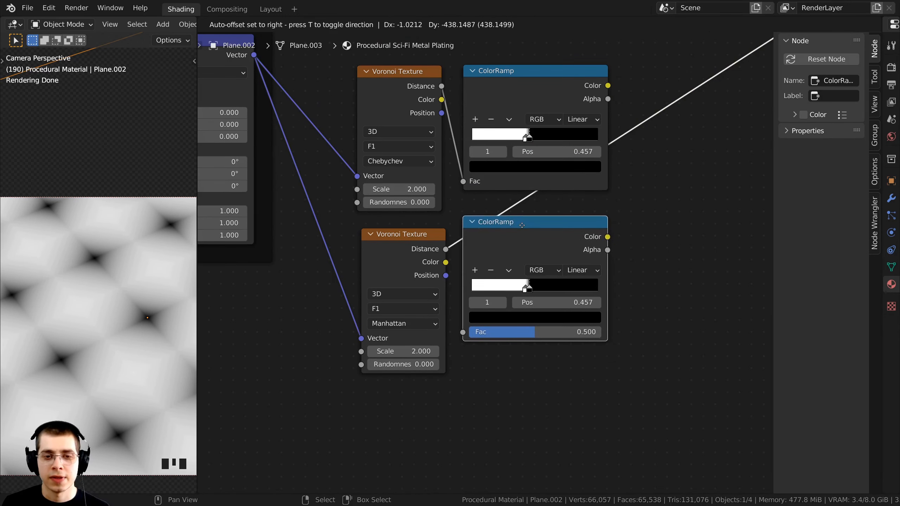
click(552, 220)
drag(528, 232, 506, 238)
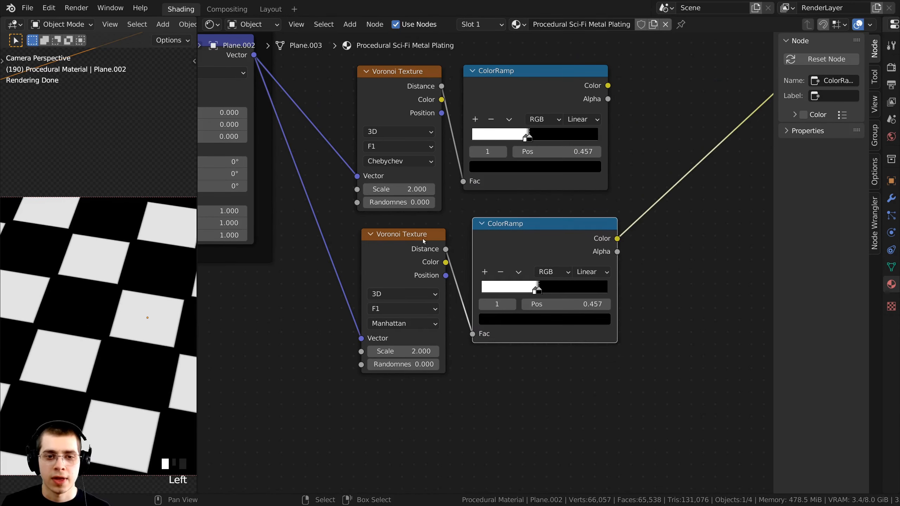
drag(423, 242, 415, 243)
click(521, 255)
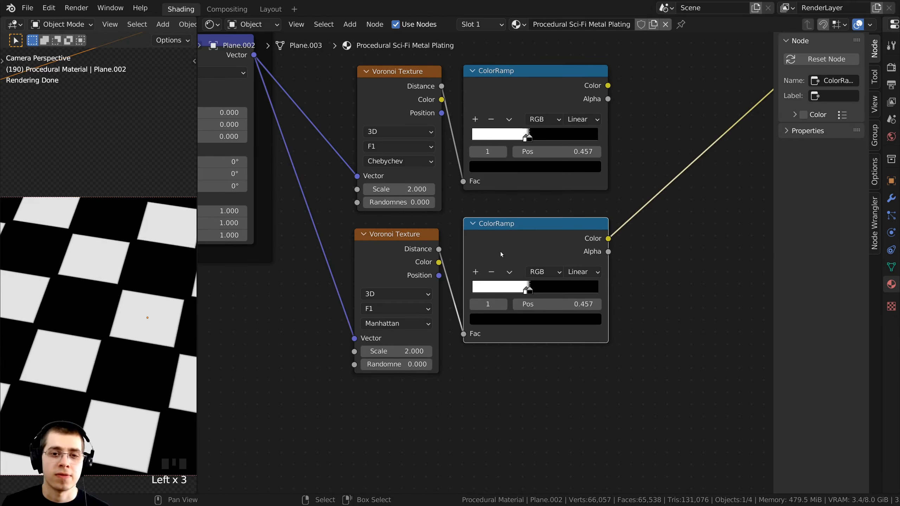
- Preview the lower ColorRamp's output and examine the checker pattern up close on the plane
scroll(521, 244, up, 2)
ctrl+shift+click(530, 225)
ctrl+shift+click(531, 226)
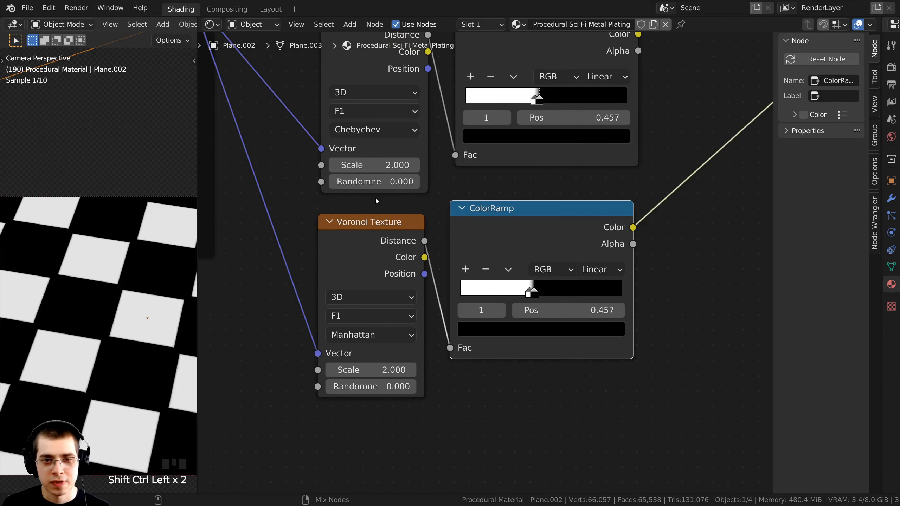
click(21, 335)
scroll(161, 312, down, 1)
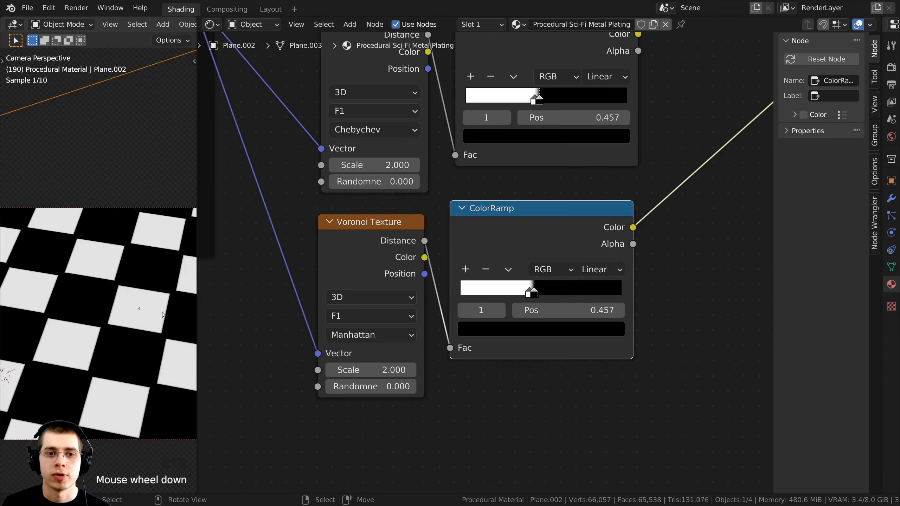
scroll(201, 307, up, 2)
scroll(126, 313, up, 4)
scroll(132, 365, up, 1)
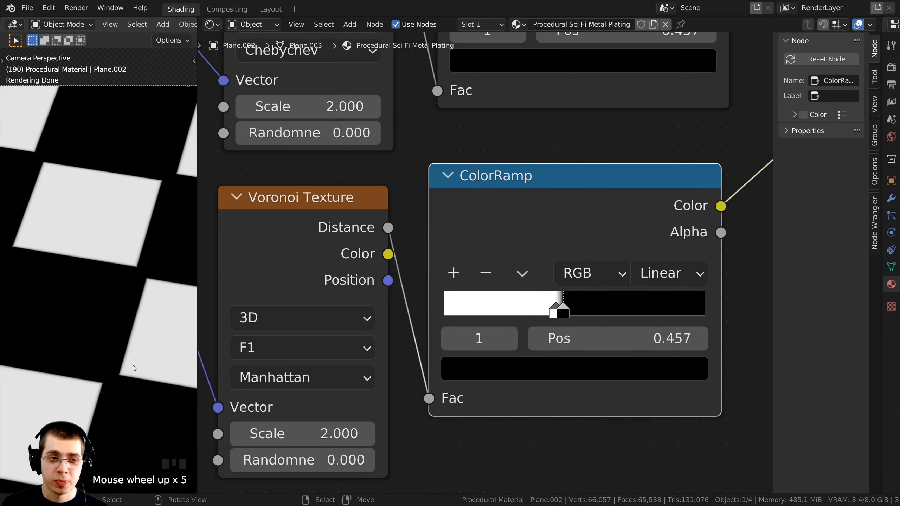
scroll(559, 305, up, 1)
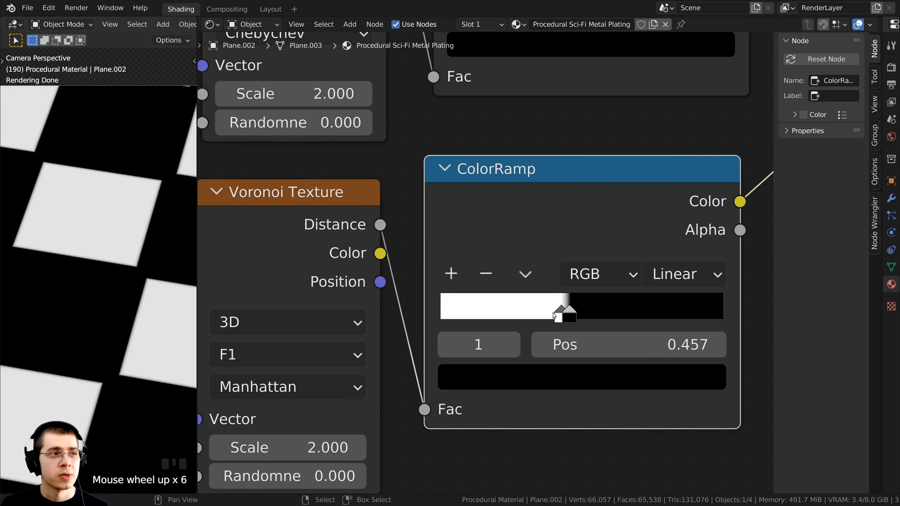
- Reverse the lower ColorRamp's gradient by moving its black stop to 0.231 and its white stop to 0.301
drag(570, 313, 507, 312)
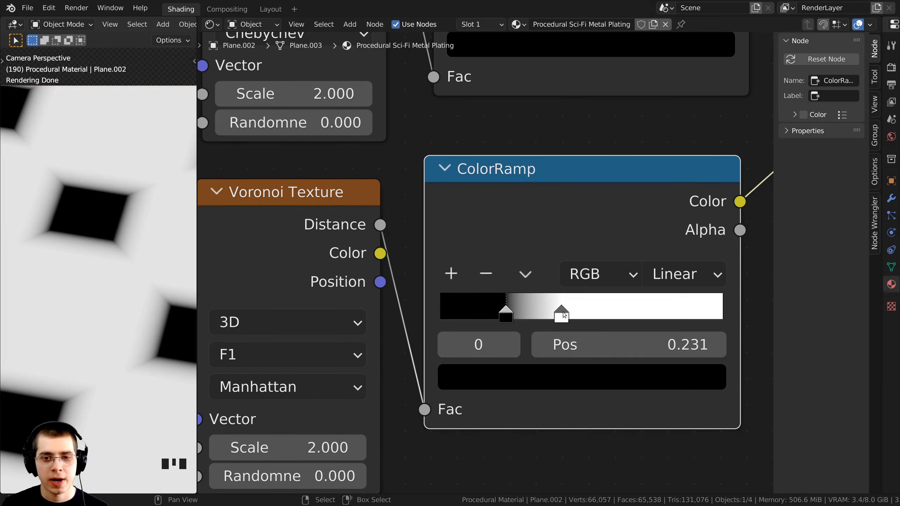
drag(563, 311, 527, 314)
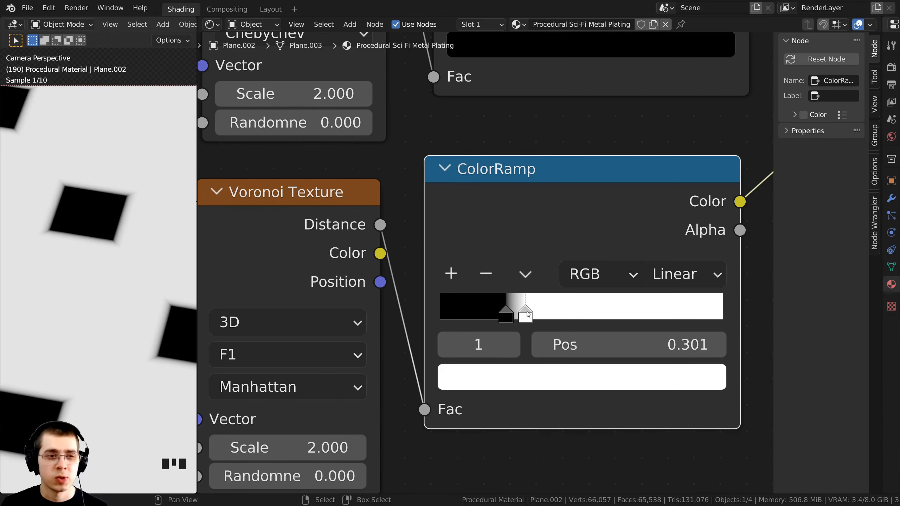
shift+middle_drag(140, 329, 102, 309)
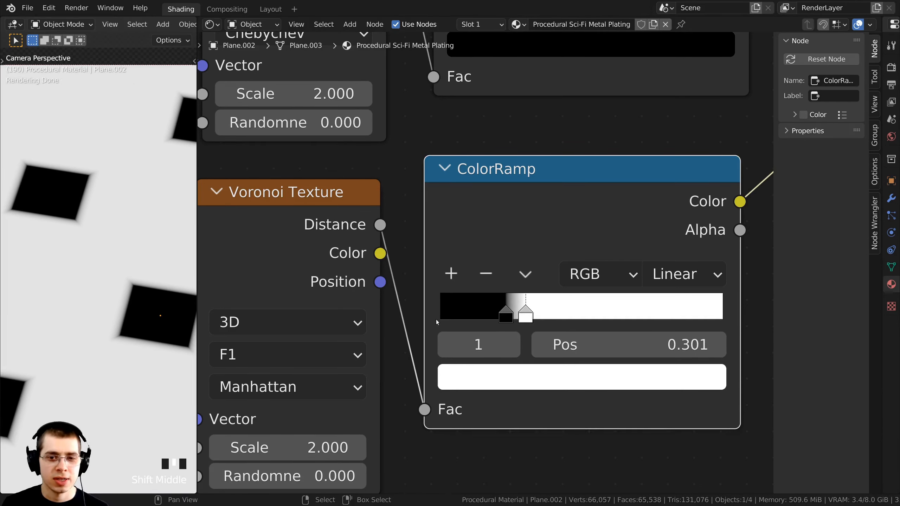
drag(526, 315, 526, 313)
- Nudge the upper ColorRamp upward and compare its grid preview with the lower ColorRamp's squares
scroll(526, 314, down, 4)
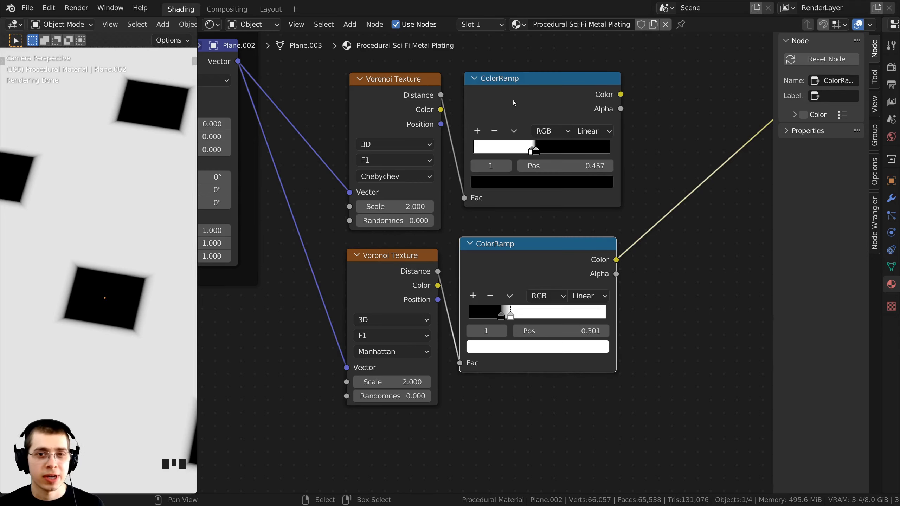
mouse_move(513, 102)
mouse_down()
mouse_move(530, 94)
mouse_move(510, 94)
mouse_up()
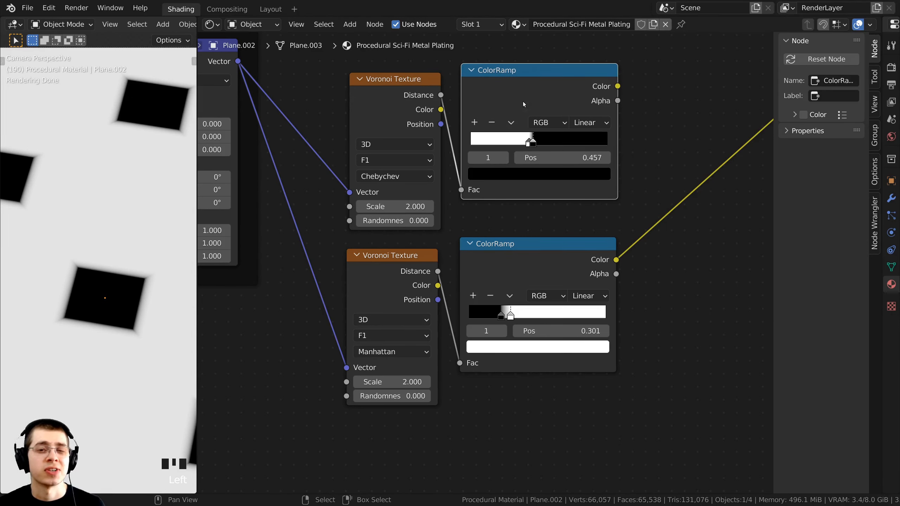
ctrl+shift+click(556, 90)
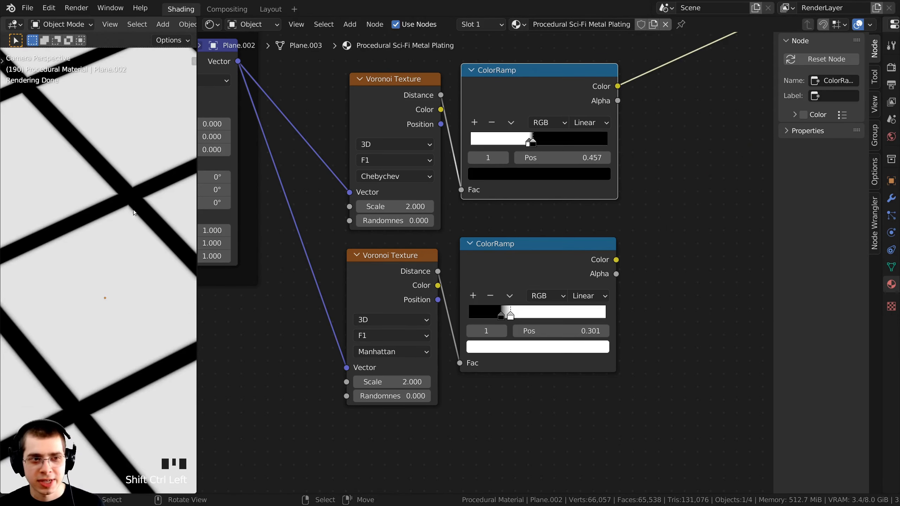
middle_drag(526, 270, 526, 291)
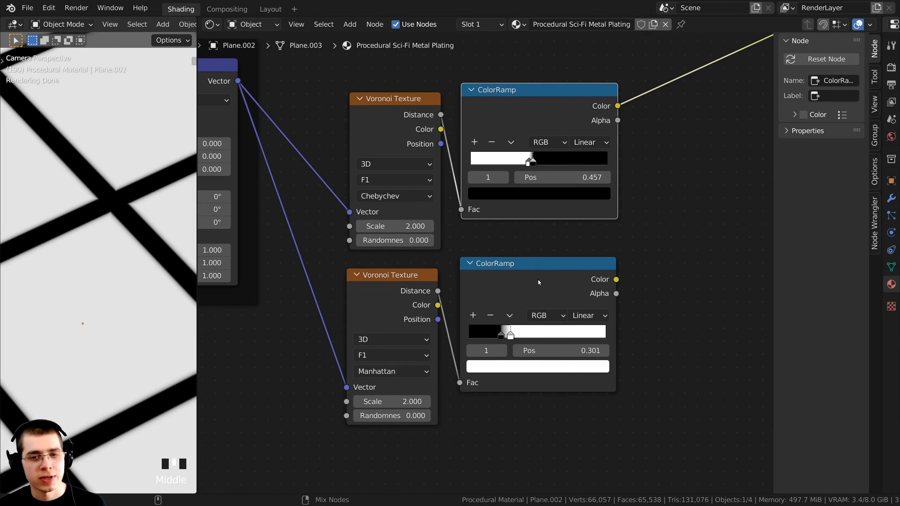
ctrl+shift+click(514, 281)
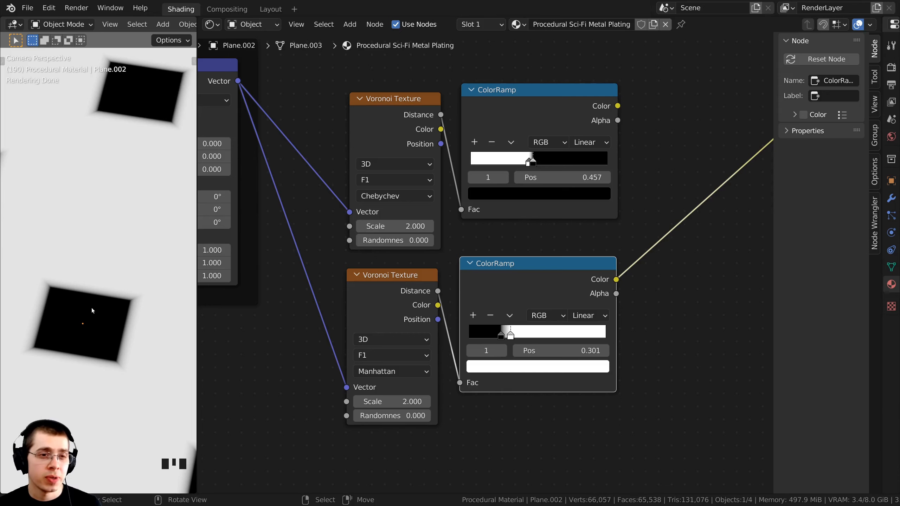
- Add a Vector Math node in Add mode on the link feeding the Manhattan Voronoi Texture's Vector input
middle_drag(303, 293, 381, 214)
key(shift+a)
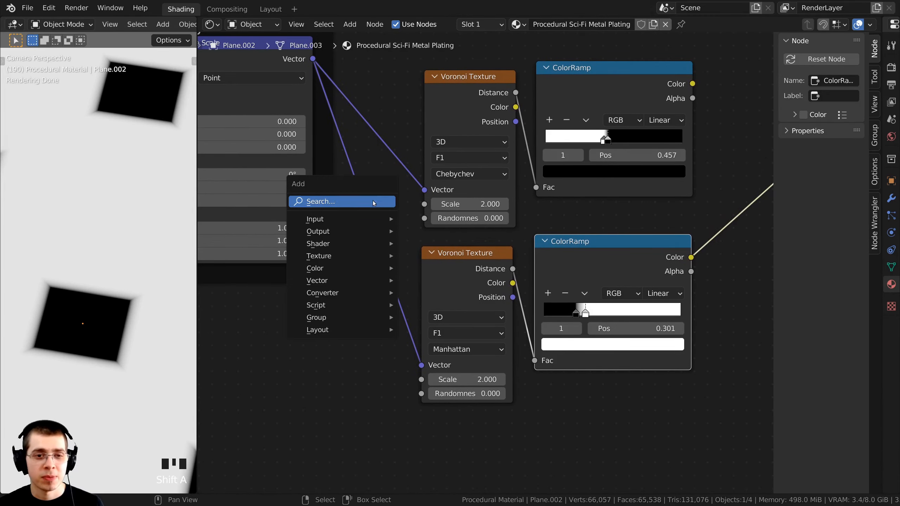
click(314, 200)
text(vec)
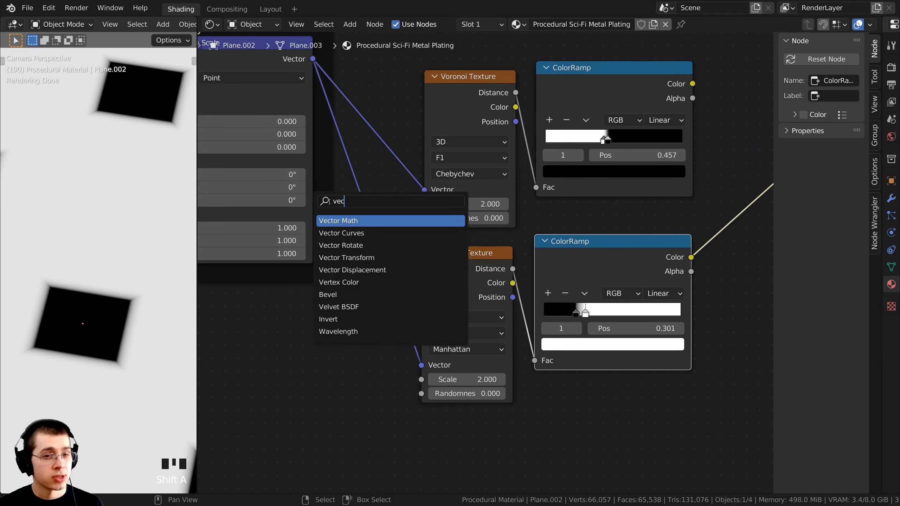
click(358, 221)
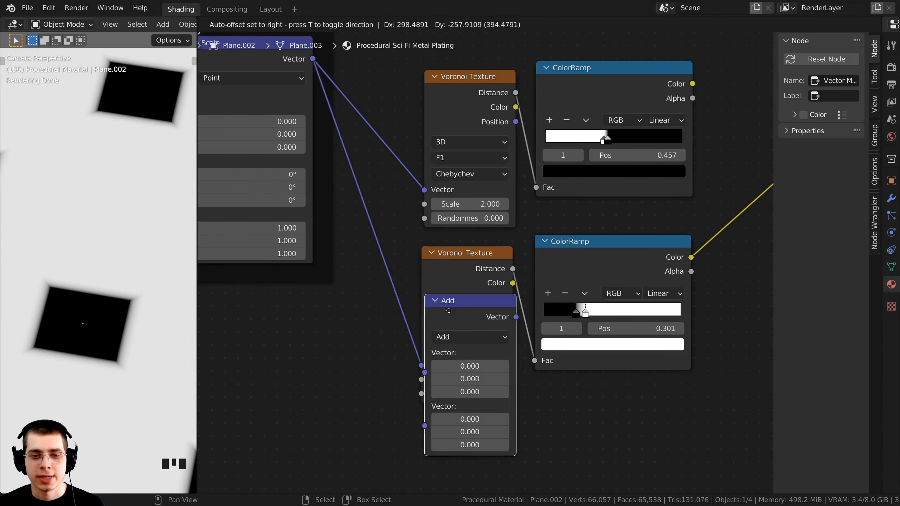
click(418, 271)
scroll(413, 319, down, 3)
drag(420, 263, 407, 269)
scroll(400, 259, down, 5)
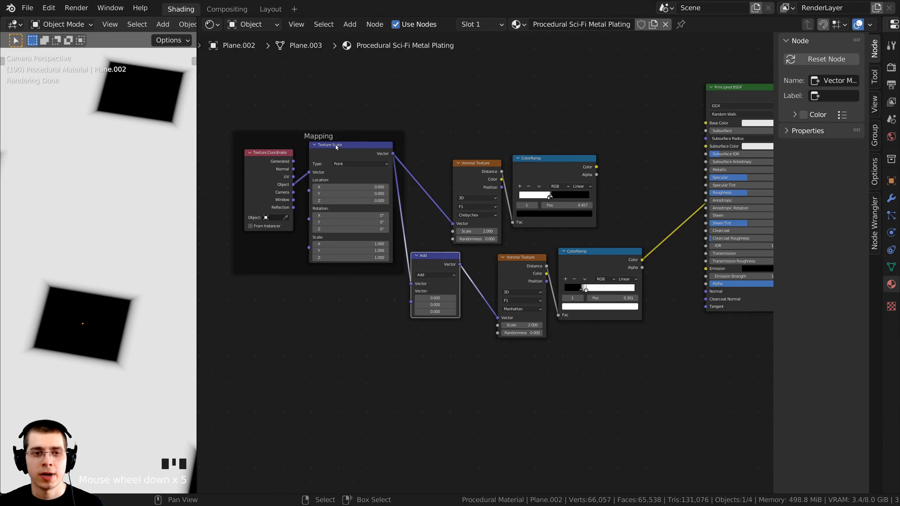
- Spread out the Mapping frame and line up the Add node, Manhattan Voronoi Texture and its ColorRamp in the lower row
drag(328, 137, 279, 136)
drag(426, 264, 405, 242)
drag(525, 257, 480, 254)
drag(588, 260, 541, 251)
scroll(496, 255, up, 2)
drag(403, 253, 387, 261)
scroll(387, 261, up, 2)
middle_drag(386, 260, 358, 237)
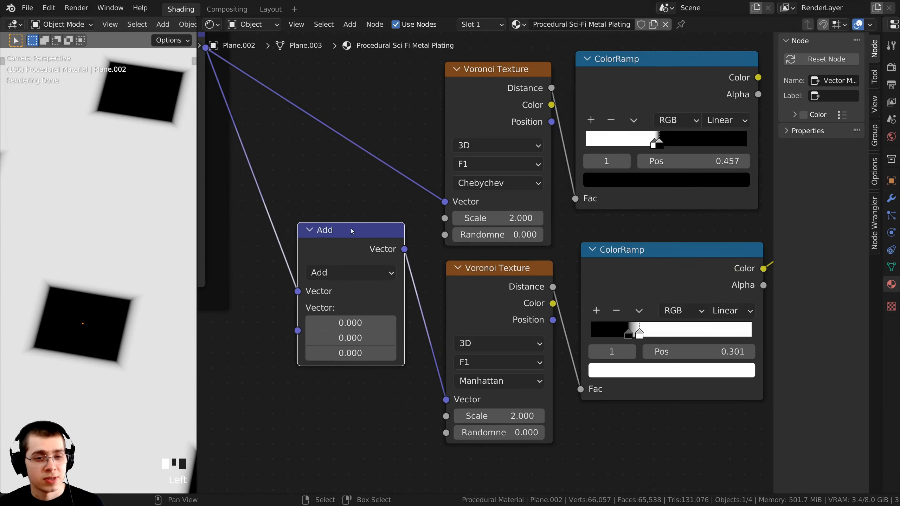
mouse_move(344, 238)
mouse_down()
mouse_move(329, 237)
mouse_move(349, 242)
mouse_up()
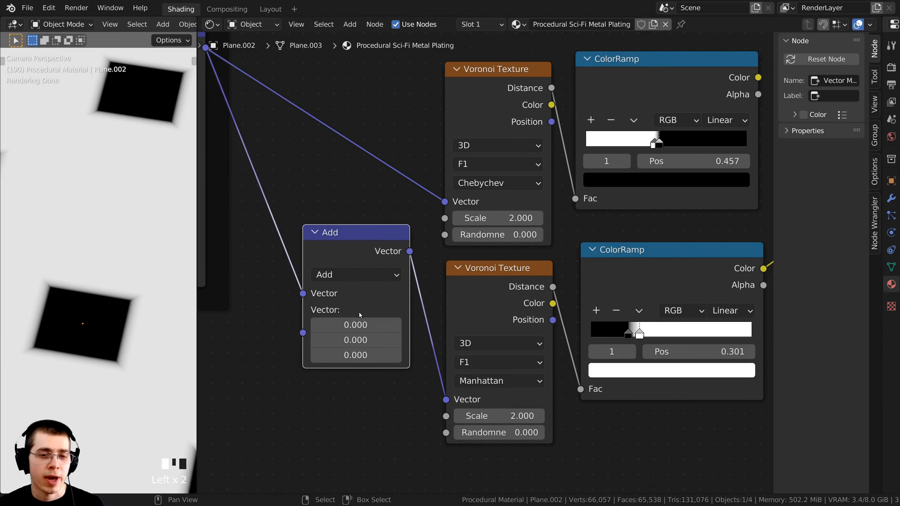
- Set the Add node's first and second vector values to 0.75 to offset the Manhattan pattern
scroll(145, 290, down, 3)
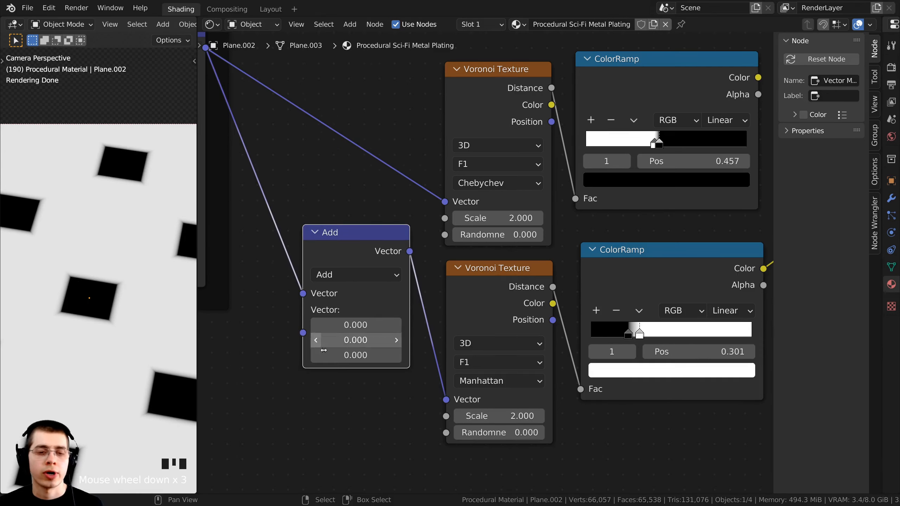
scroll(323, 349, up, 1)
middle_drag(329, 341, 337, 323)
mouse_move(358, 308)
mouse_down()
mouse_move(387, 308)
mouse_move(363, 312)
mouse_up()
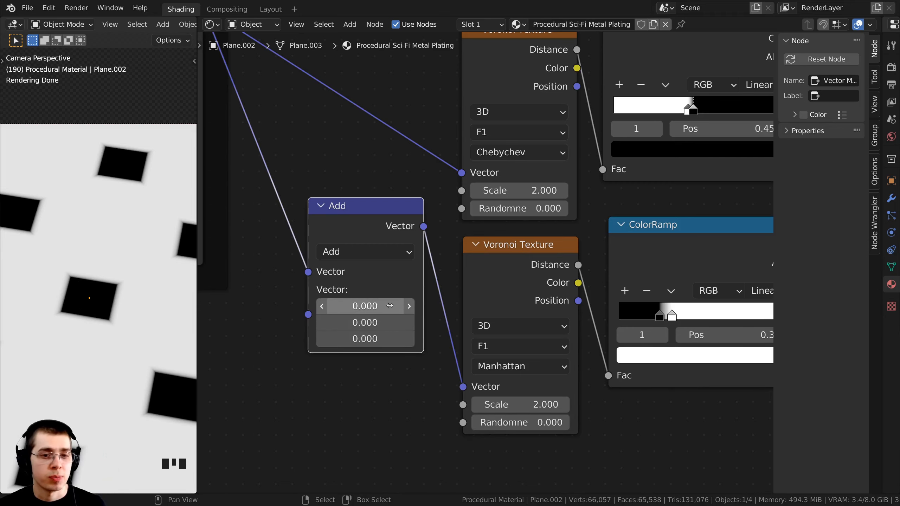
click(362, 306)
drag(362, 306, 362, 323)
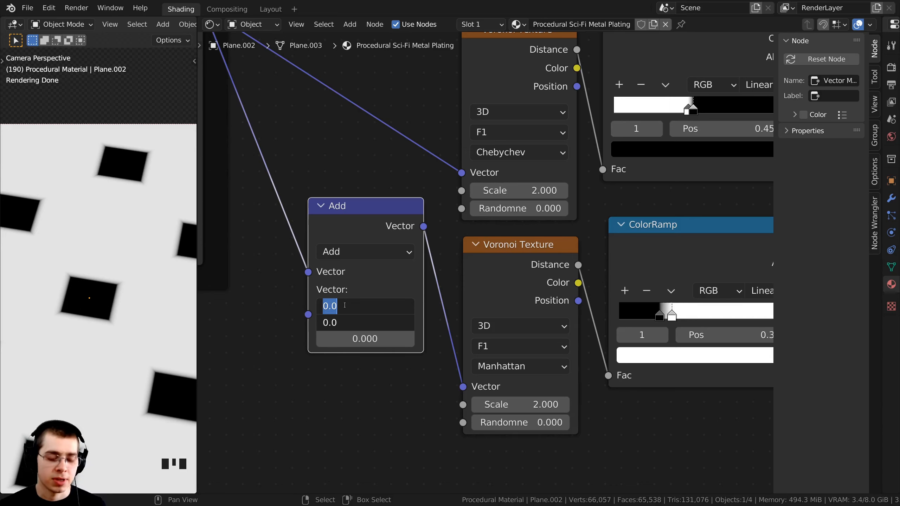
key(BackSpace)
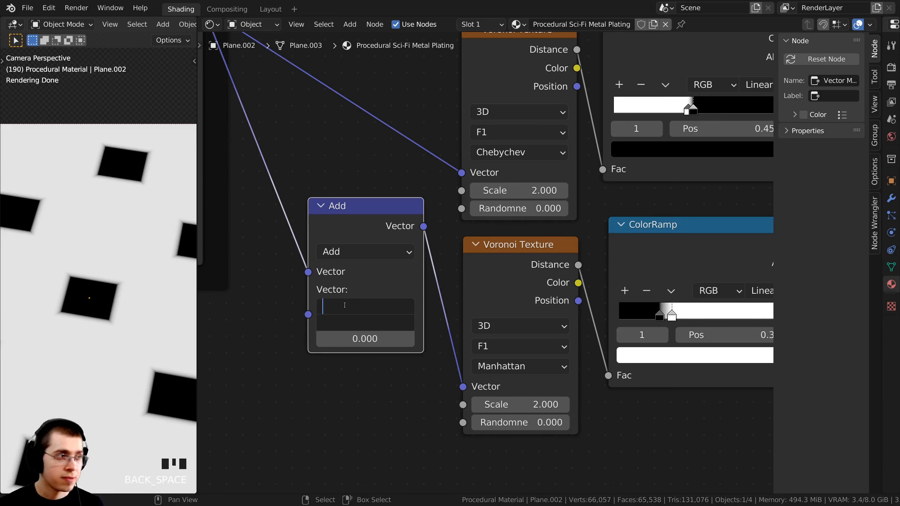
text(.75)
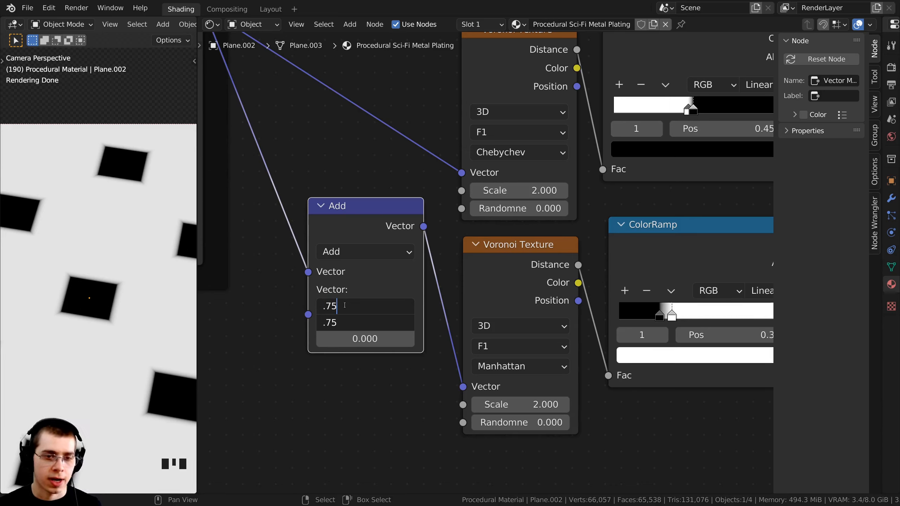
key(Return)
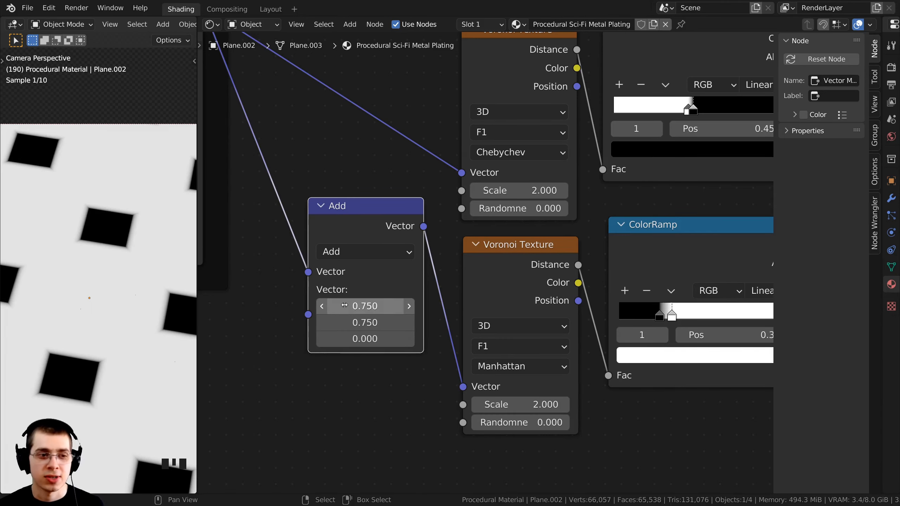
- Alternate the preview between the two ColorRamps and check how the offset squares line up with the grid crossings
scroll(61, 240, down, 3)
scroll(67, 239, up, 2)
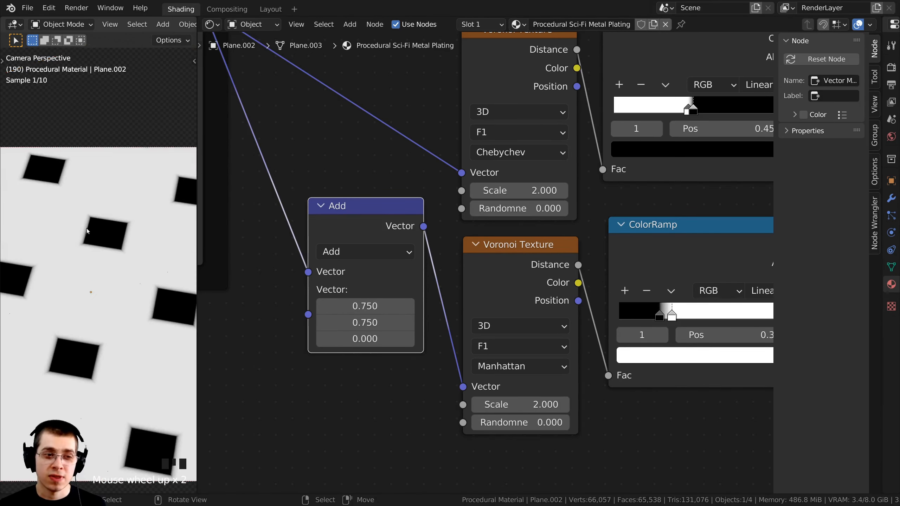
scroll(86, 235, down, 1)
scroll(637, 183, down, 2)
middle_drag(684, 180, 525, 212)
scroll(525, 202, down, 3)
scroll(530, 117, up, 2)
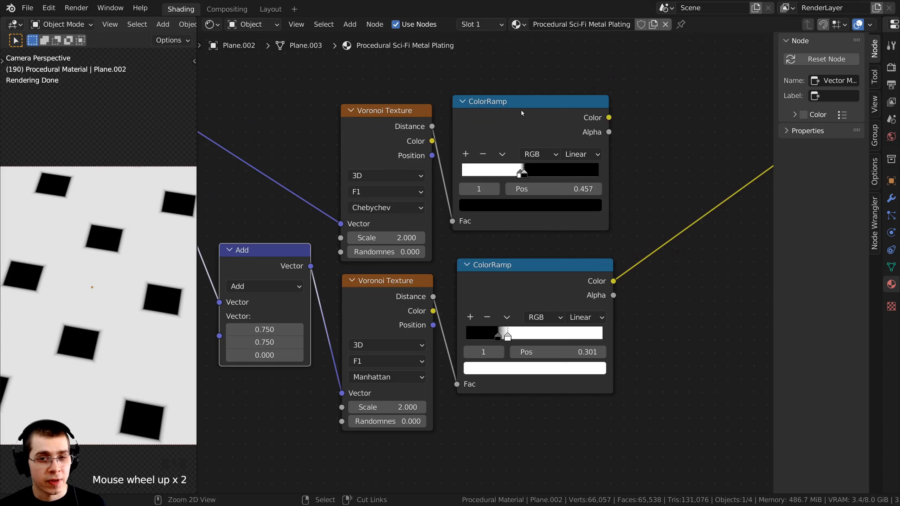
ctrl+shift+click(508, 117)
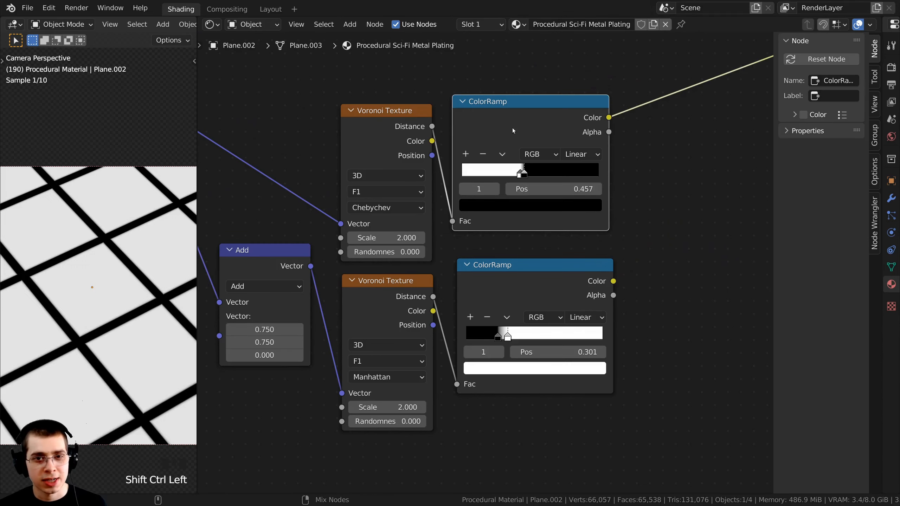
ctrl+shift+click(522, 279)
scroll(109, 245, up, 1)
scroll(109, 245, up, 1)
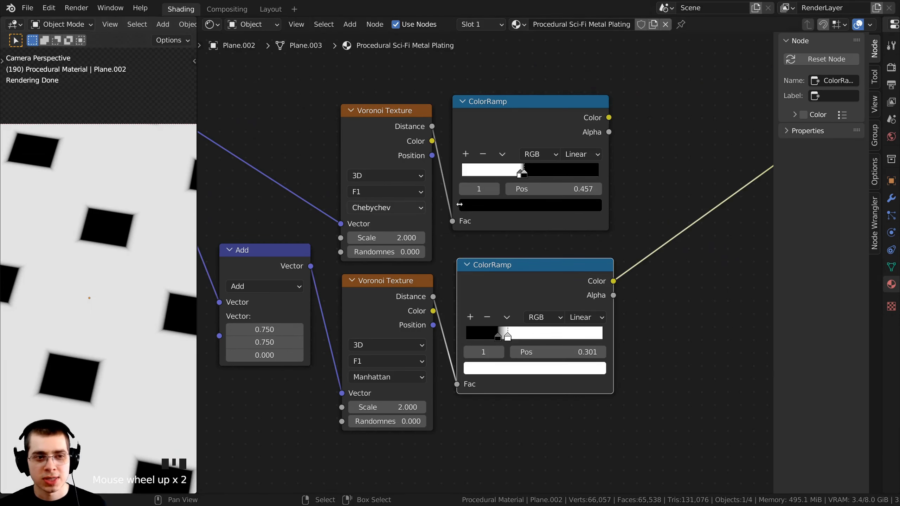
ctrl+shift+click(489, 141)
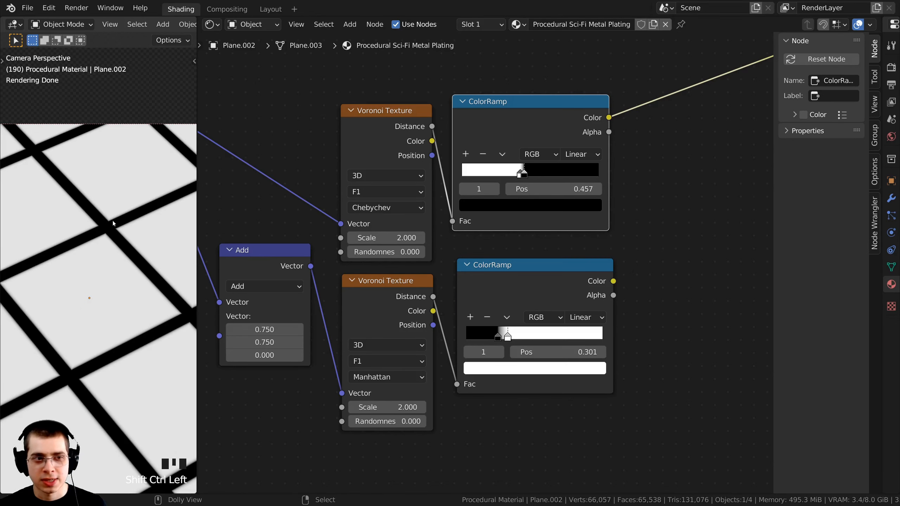
ctrl+shift+click(512, 282)
ctrl+shift+click(501, 141)
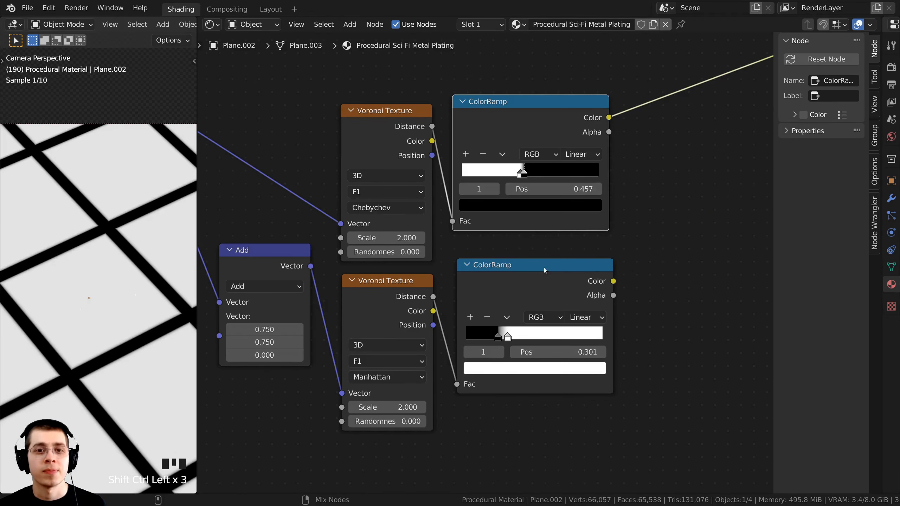
- Combine the Color outputs of the upper and lower ColorRamps in a new Mix node and expand that node
scroll(526, 283, down, 2)
middle_drag(525, 282, 492, 270)
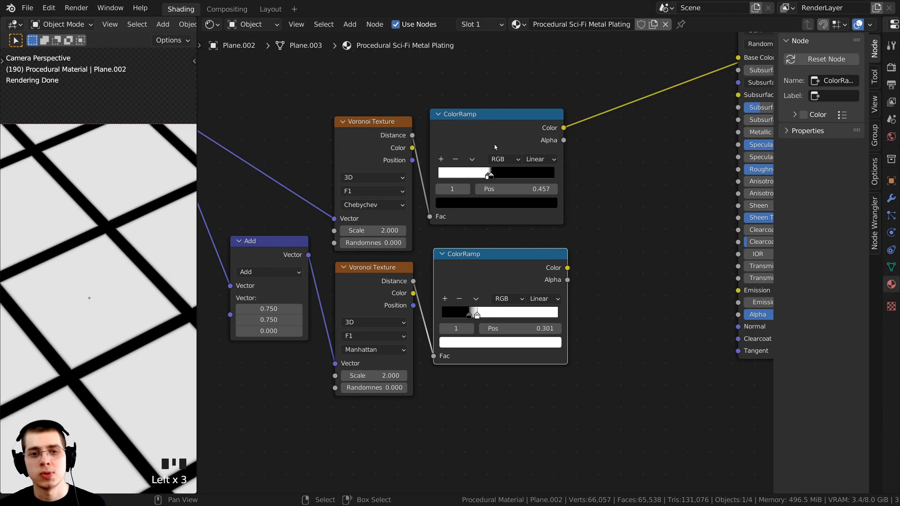
middle_drag(504, 222, 463, 231)
drag(445, 144, 457, 144)
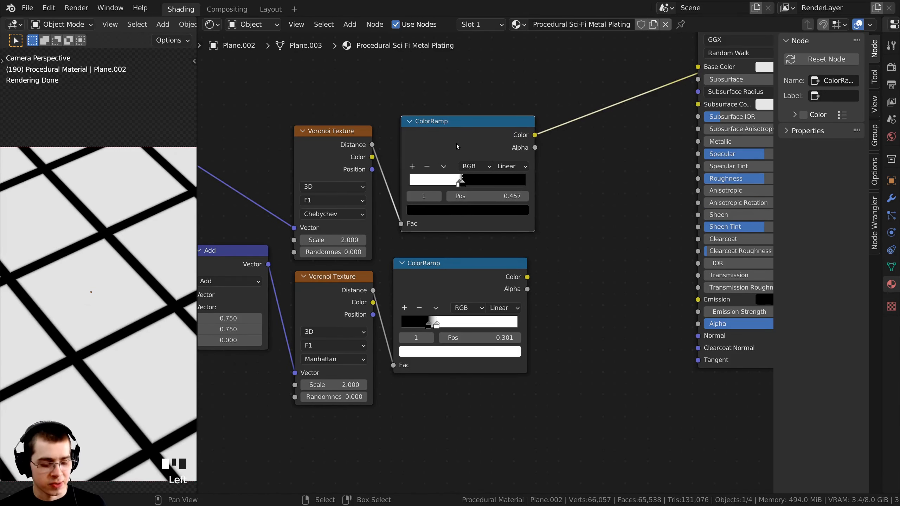
shift+click(431, 277)
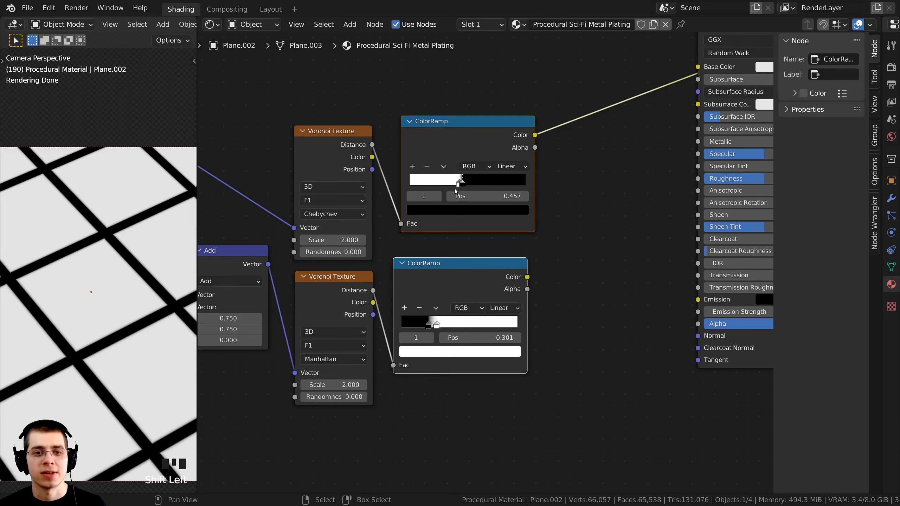
key(ctrl+0)
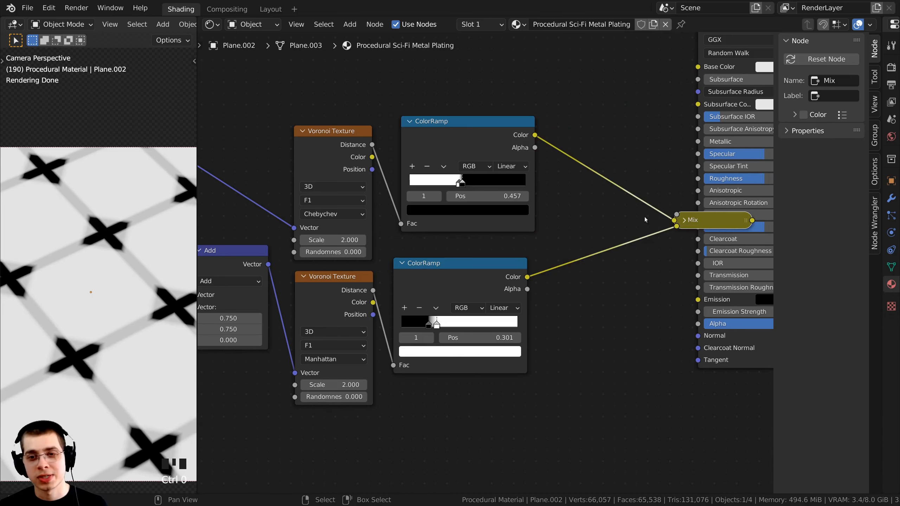
click(682, 220)
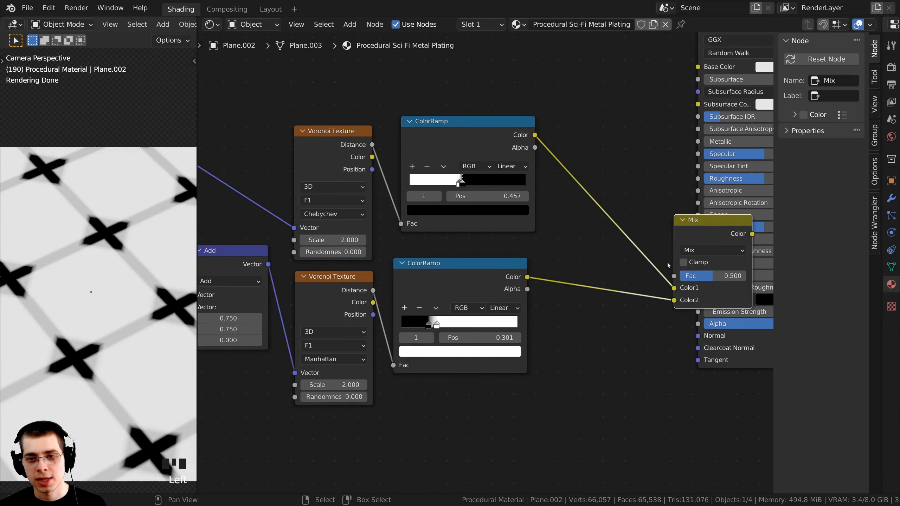
- Place the Mix node between the two ColorRamps and the Principled BSDF, clear of the other nodes
drag(704, 224, 585, 181)
middle_drag(585, 183, 486, 181)
scroll(486, 181, up, 2)
drag(487, 177, 494, 171)
middle_drag(489, 206, 507, 192)
scroll(508, 192, up, 1)
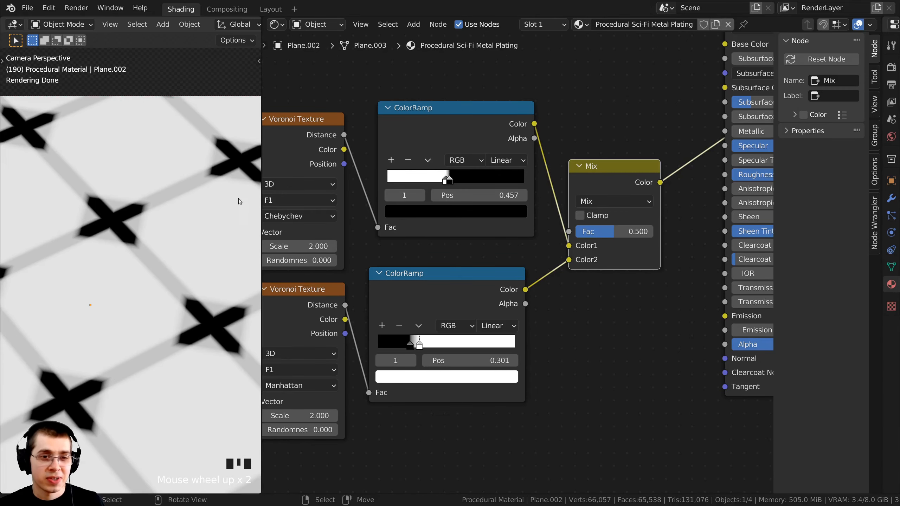
drag(261, 196, 220, 198)
shift+middle_drag(141, 230, 158, 197)
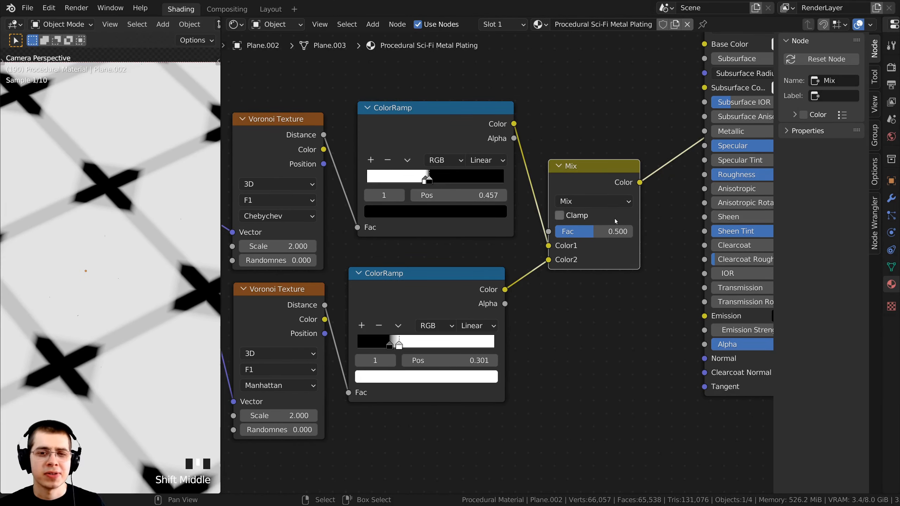
- Set the Mix node's blend mode to Darken with a factor of 1.000
drag(577, 229, 612, 232)
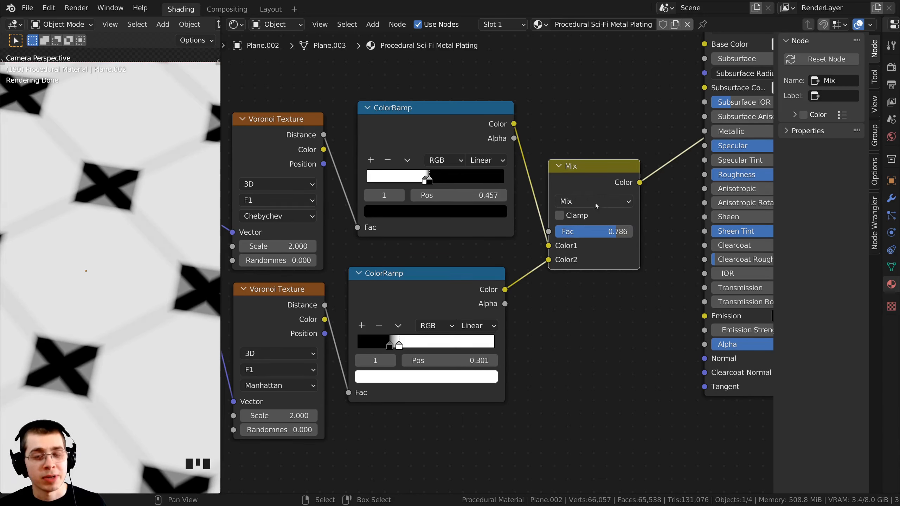
click(581, 205)
click(574, 237)
scroll(110, 276, down, 4)
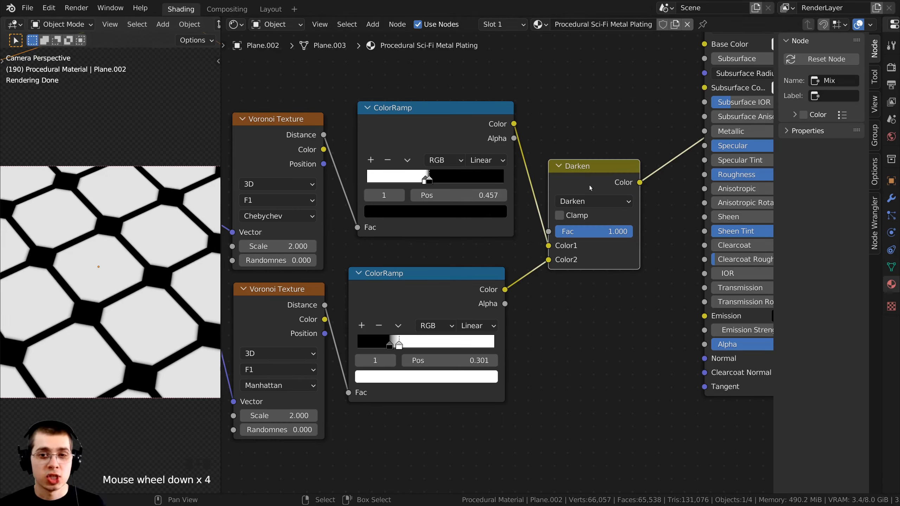
- Space out the Darken node and line up the two ColorRamps beside their Voronoi Textures
drag(590, 188, 612, 183)
drag(466, 155, 460, 164)
drag(418, 279, 410, 278)
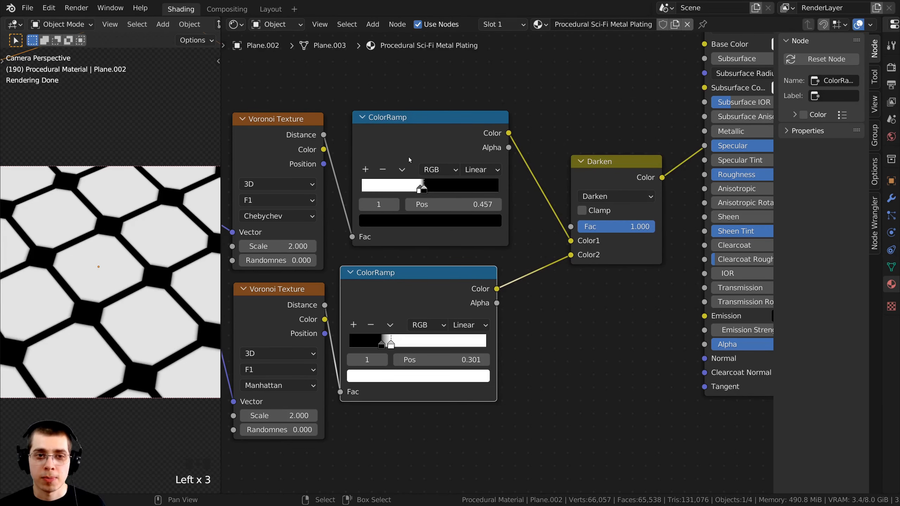
drag(410, 157, 402, 157)
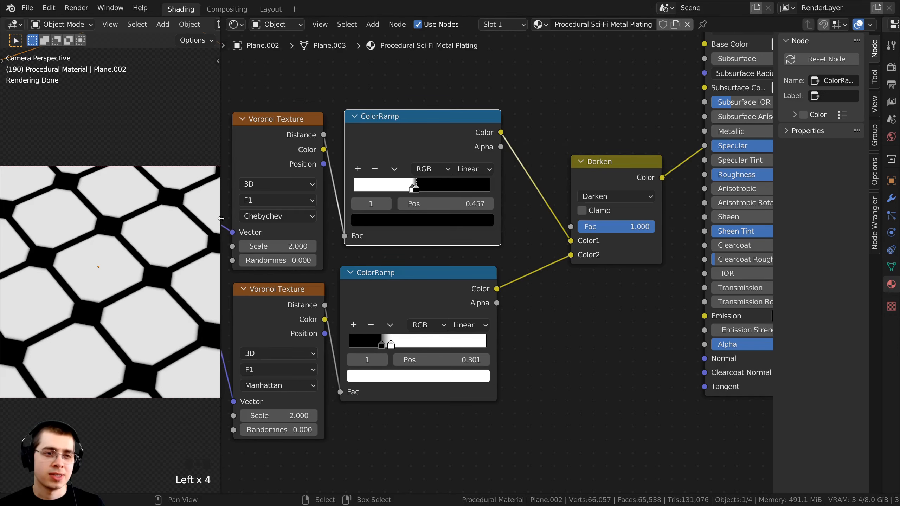
- Enlarge the preview area and inspect how the grid lines and crossing squares combine across the plane
drag(221, 218, 302, 221)
shift+middle_drag(198, 230, 114, 236)
scroll(147, 173, up, 3)
scroll(146, 211, up, 2)
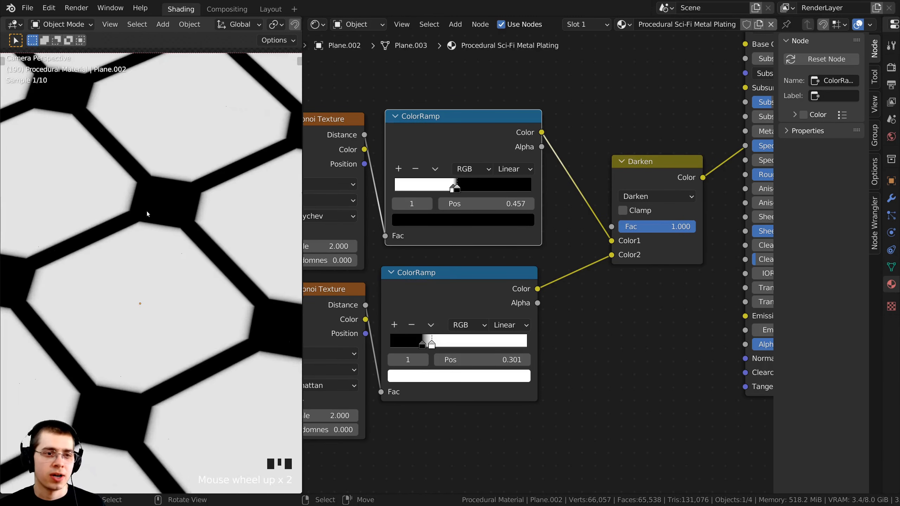
scroll(153, 278, down, 2)
shift+middle_drag(152, 287, 145, 251)
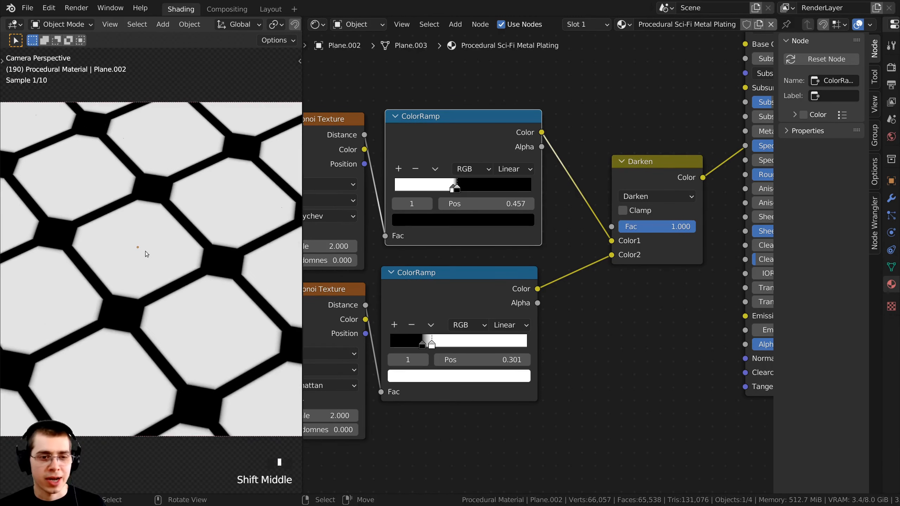
scroll(628, 205, down, 2)
click(641, 248)
scroll(559, 273, down, 3)
scroll(132, 192, down, 1)
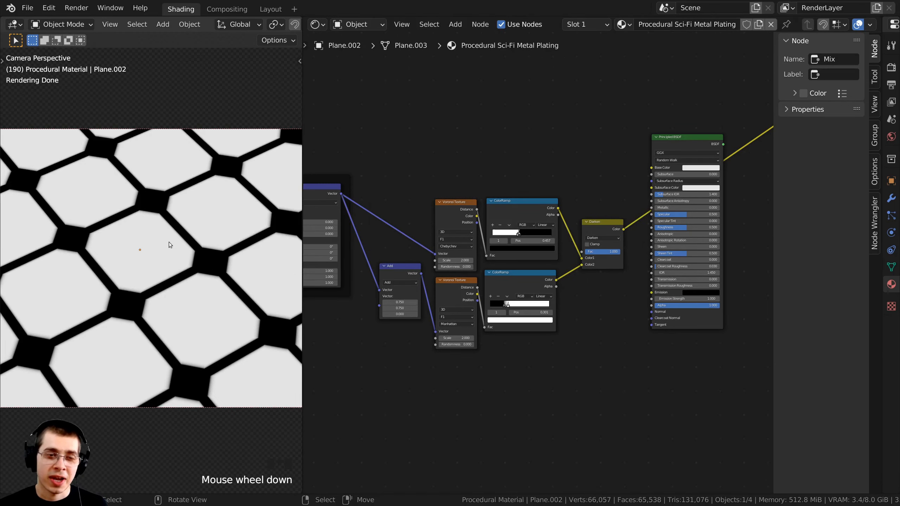
- Compare the soft edges of the grid lines up close with the gradient between the stops of the upper ColorRamp
scroll(189, 231, up, 4)
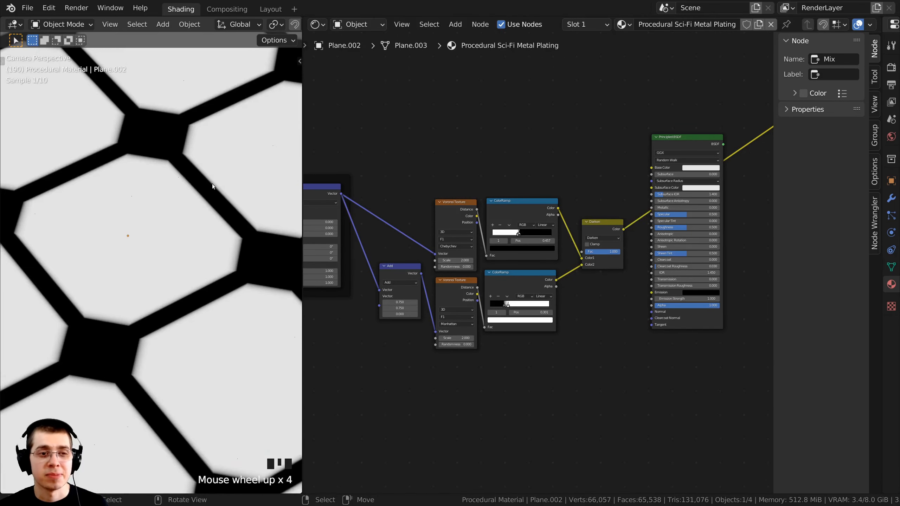
shift+middle_drag(212, 183, 184, 183)
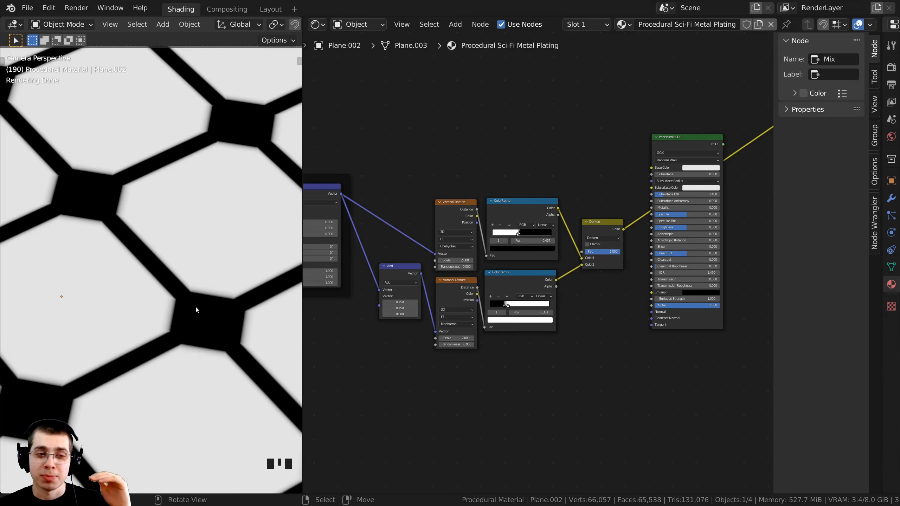
scroll(204, 312, up, 1)
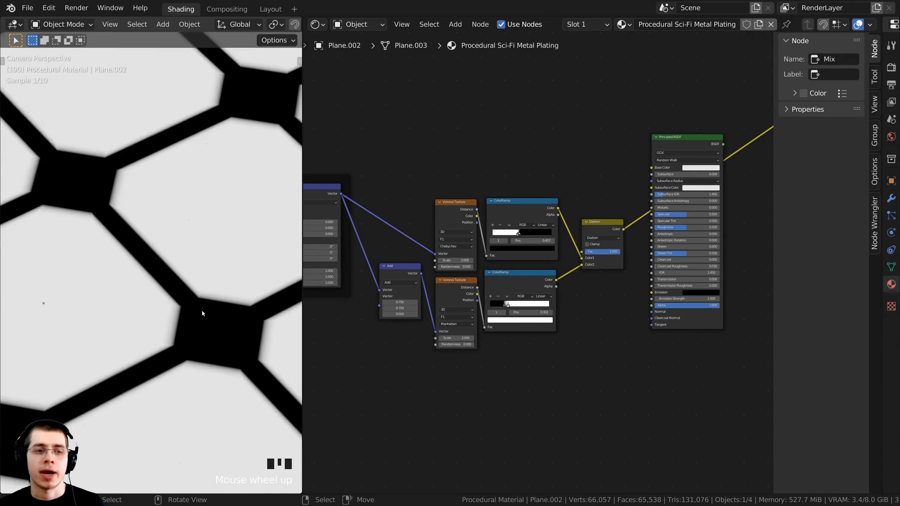
scroll(202, 311, up, 1)
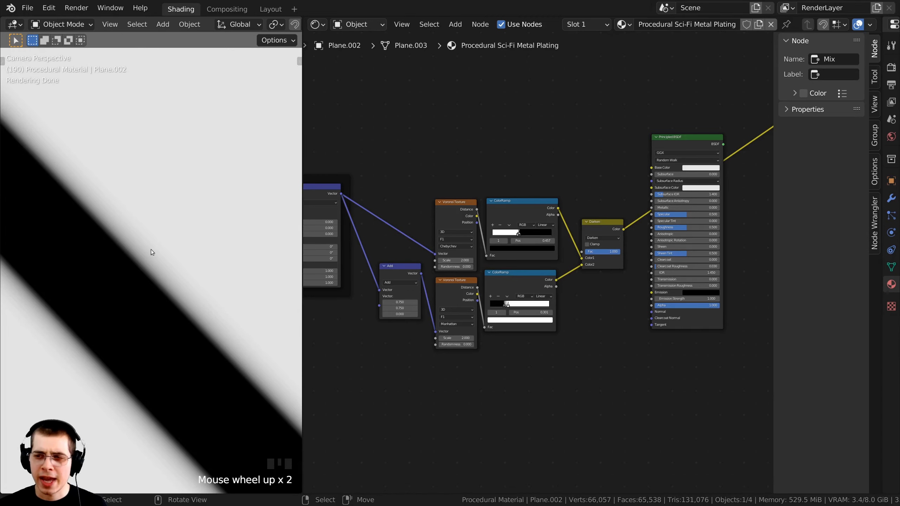
scroll(539, 262, up, 16)
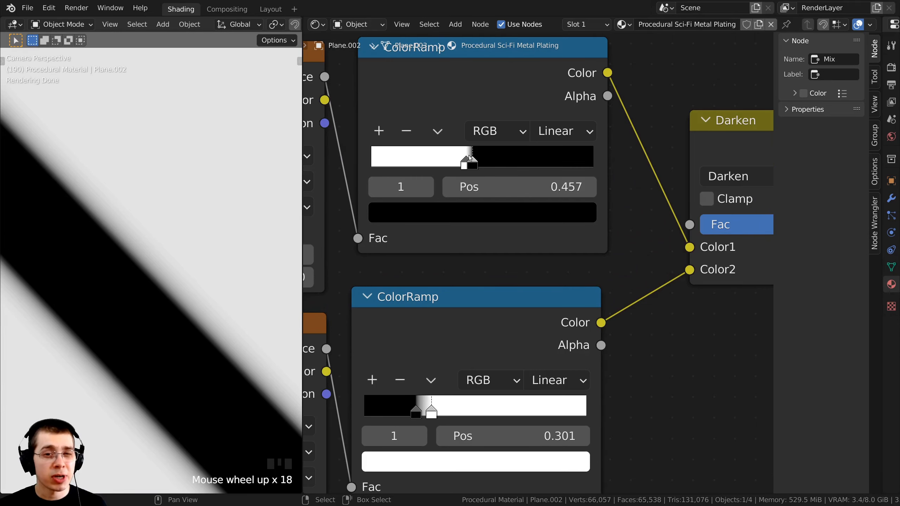
drag(474, 165, 473, 167)
scroll(152, 247, down, 4)
shift+middle_drag(207, 271, 235, 301)
scroll(217, 295, down, 1)
scroll(217, 297, down, 4)
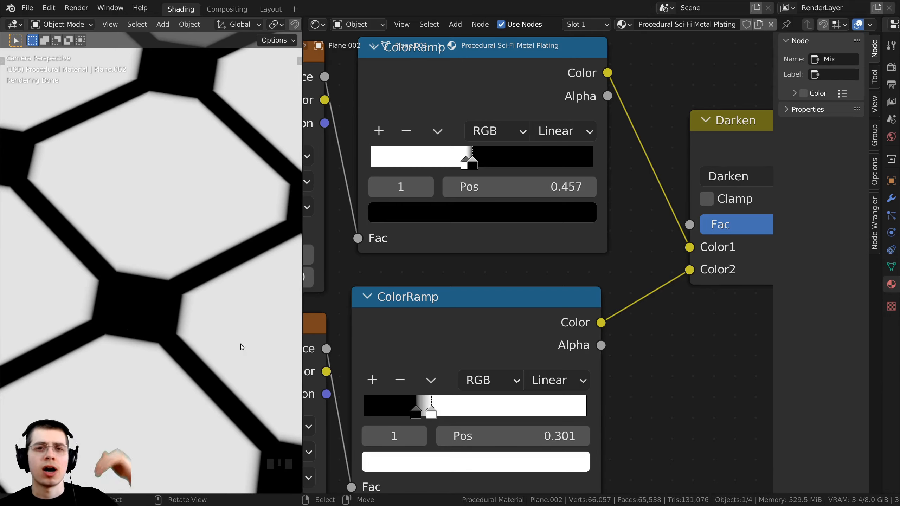
- Group the Add node, both Voronoi Textures, both ColorRamps and the Darken node in a new frame beside the Mapping frame
scroll(496, 230, down, 6)
middle_drag(495, 229, 511, 233)
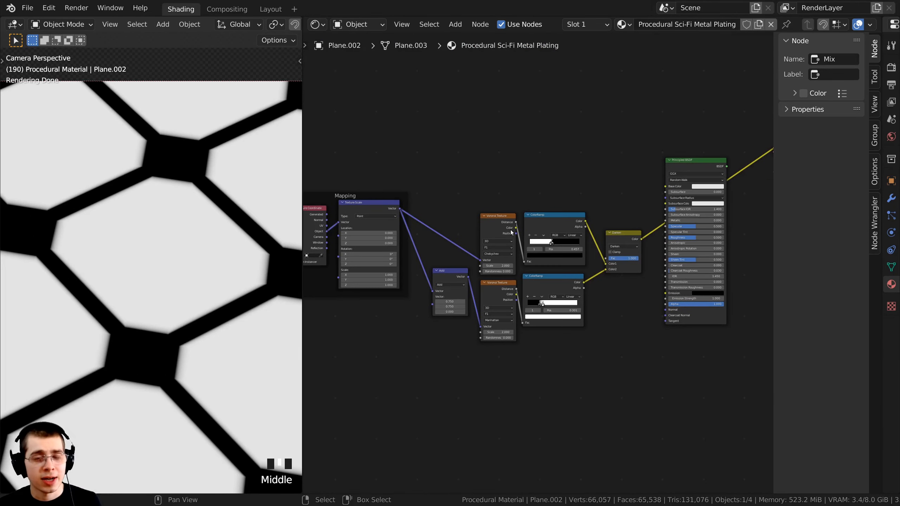
scroll(504, 231, up, 1)
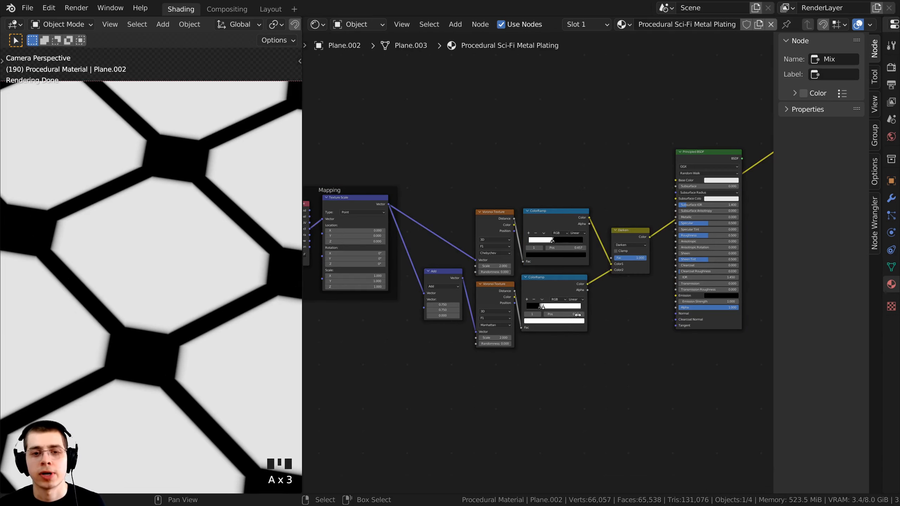
scroll(554, 271, up, 1)
key(a)
key(a)
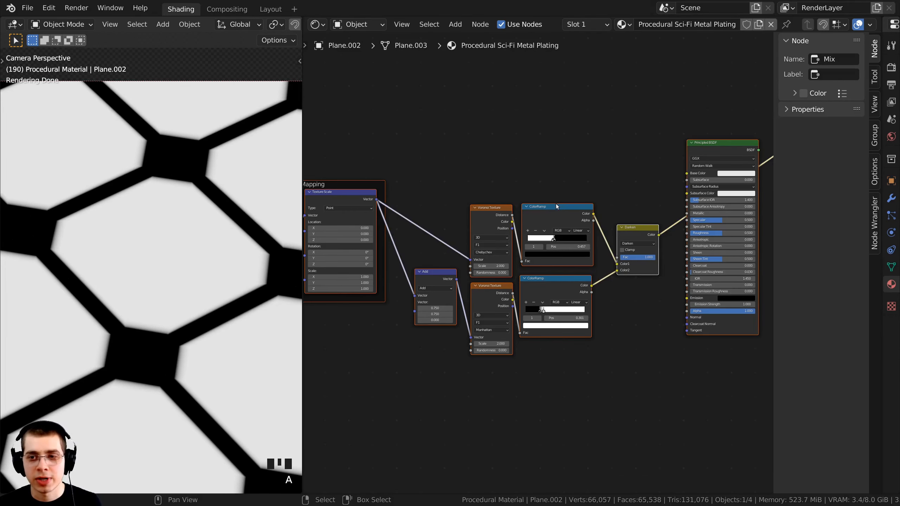
middle_drag(558, 205, 524, 223)
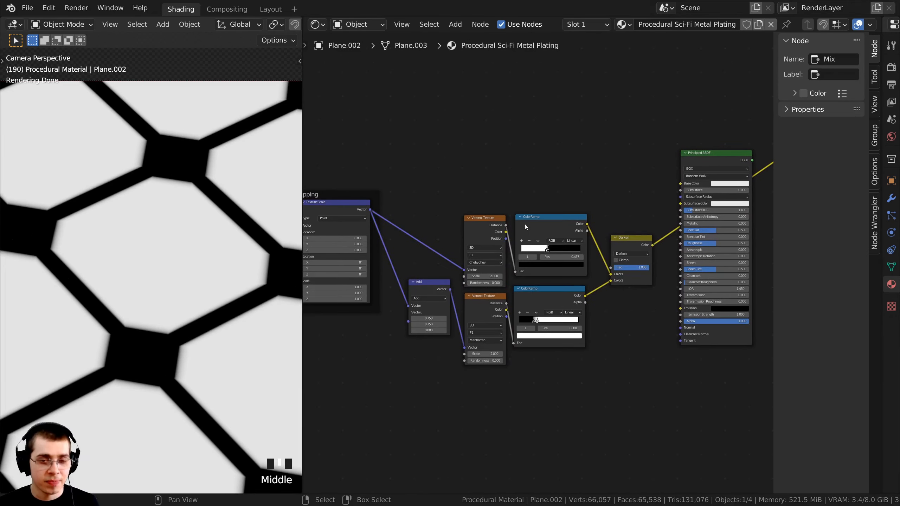
key(b)
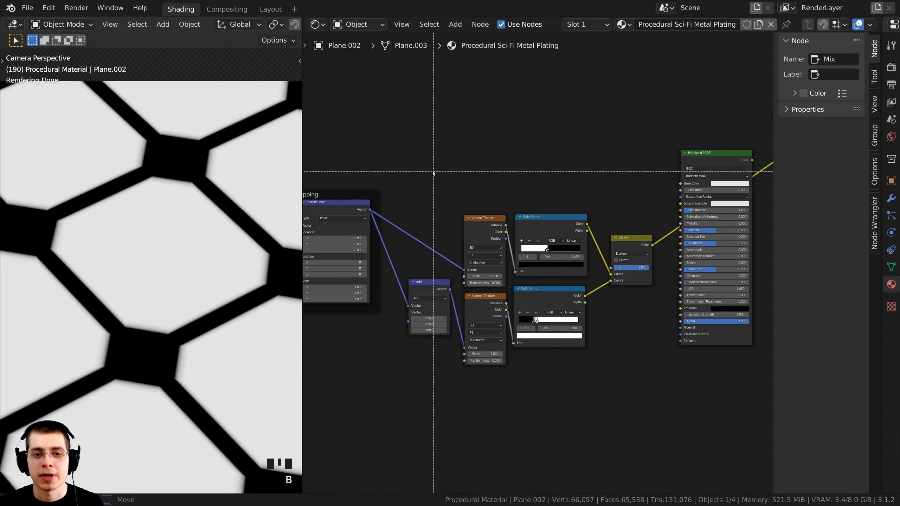
drag(393, 143, 628, 346)
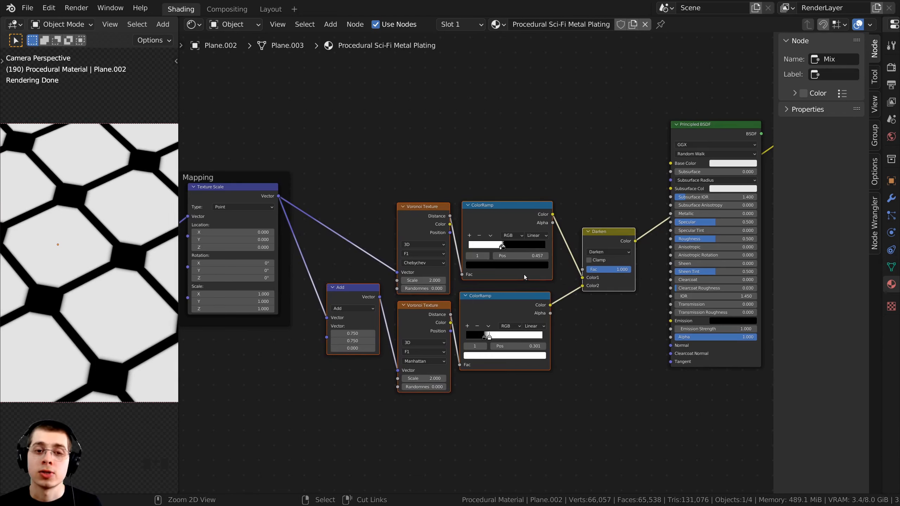
key(ctrl+j)
click(375, 241)
drag(375, 241, 366, 238)
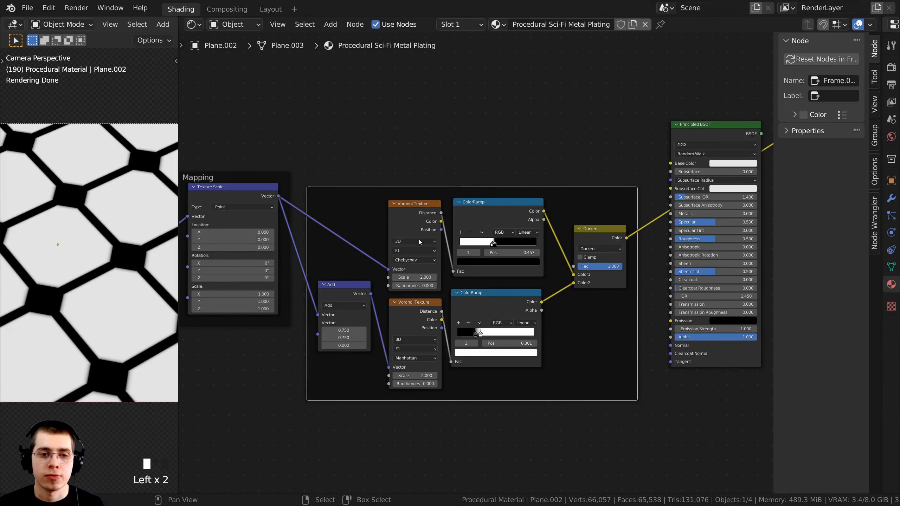
- Tidy the spacing of the Voronoi Texture, ColorRamp, Darken and Add nodes inside the new frame
drag(402, 306, 402, 302)
drag(519, 301, 519, 298)
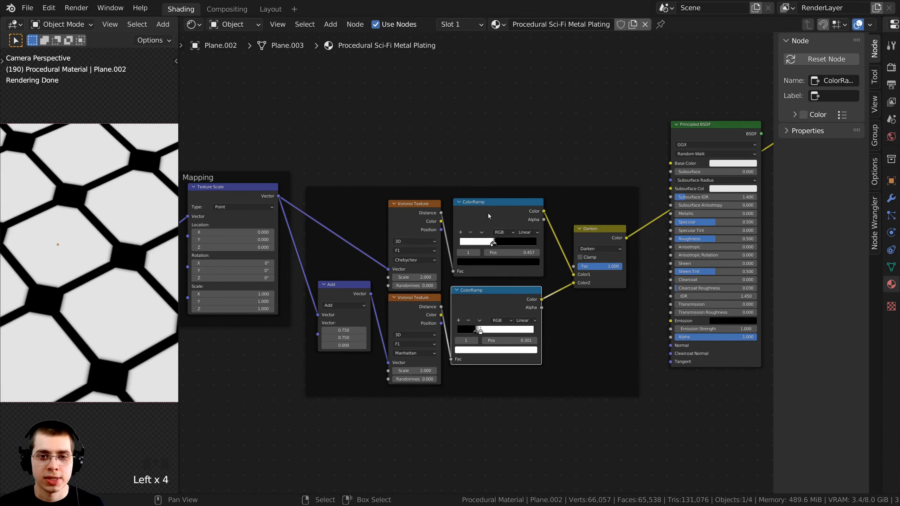
drag(488, 213, 487, 218)
drag(616, 237, 611, 240)
drag(339, 286, 338, 275)
- Label the new frame "Displacement Texture"
click(546, 192)
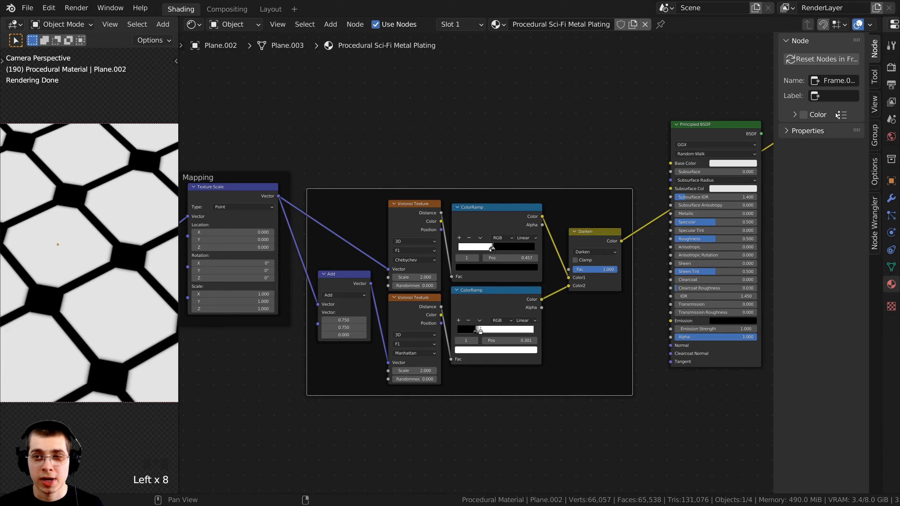
click(829, 96)
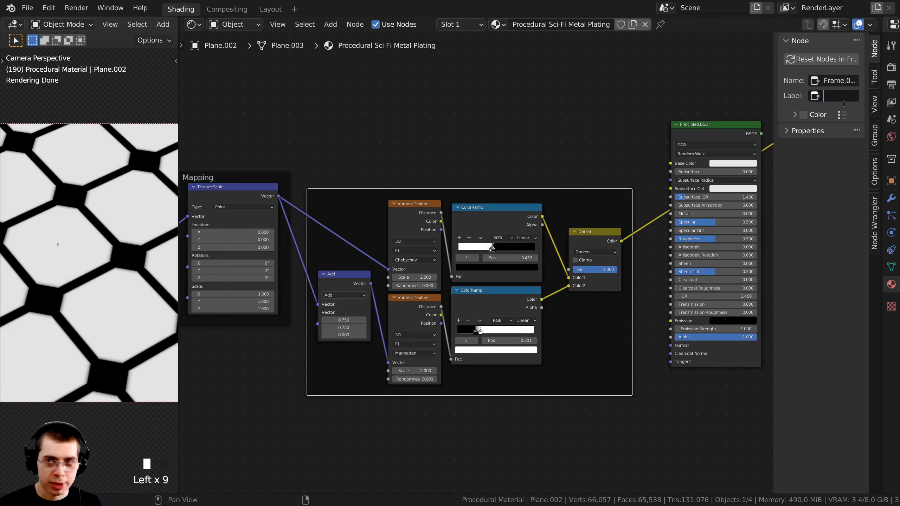
drag(772, 45, 679, 45)
click(766, 98)
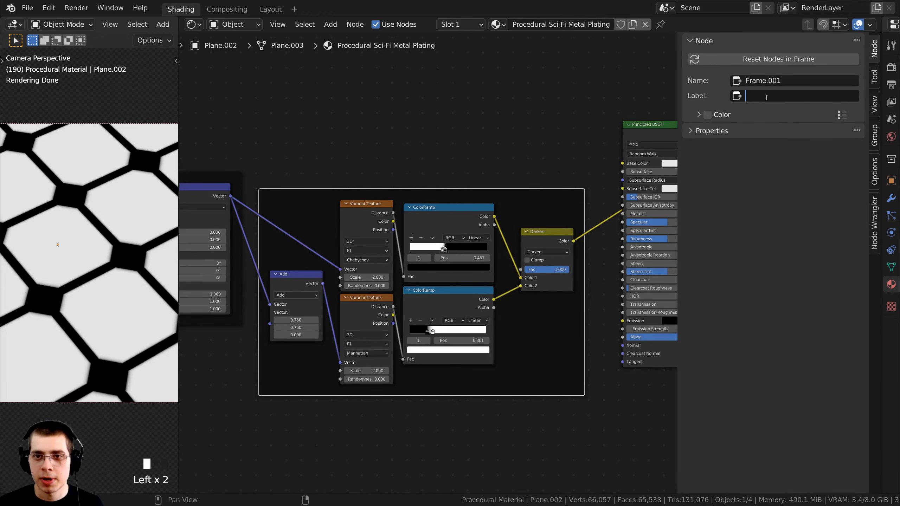
text(Dis)
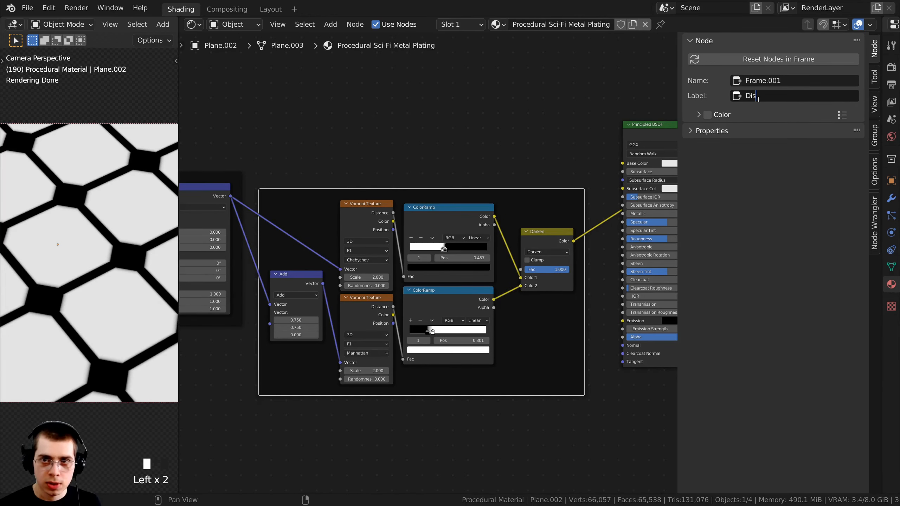
text(placement Texture)
key(Return)
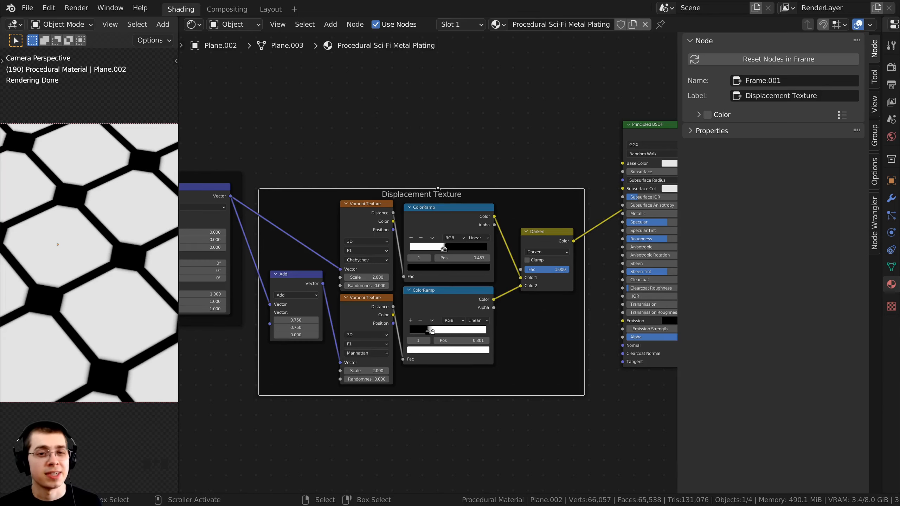
mouse_move(438, 189)
mouse_down()
mouse_move(426, 191)
mouse_move(442, 189)
mouse_up()
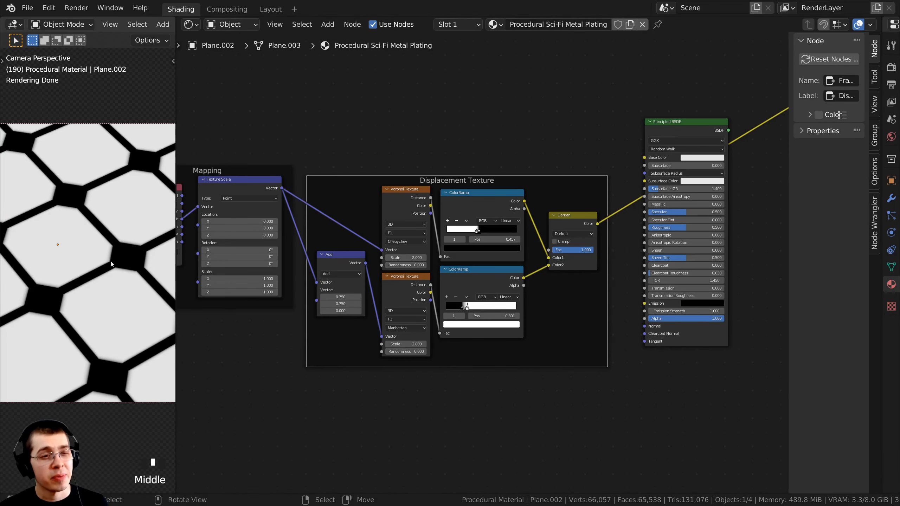
- Connect the Darken node's Color output to the Material Output's Displacement input and preview the Principled BSDF on the plane
middle_drag(613, 220, 413, 244)
scroll(406, 282, up, 2)
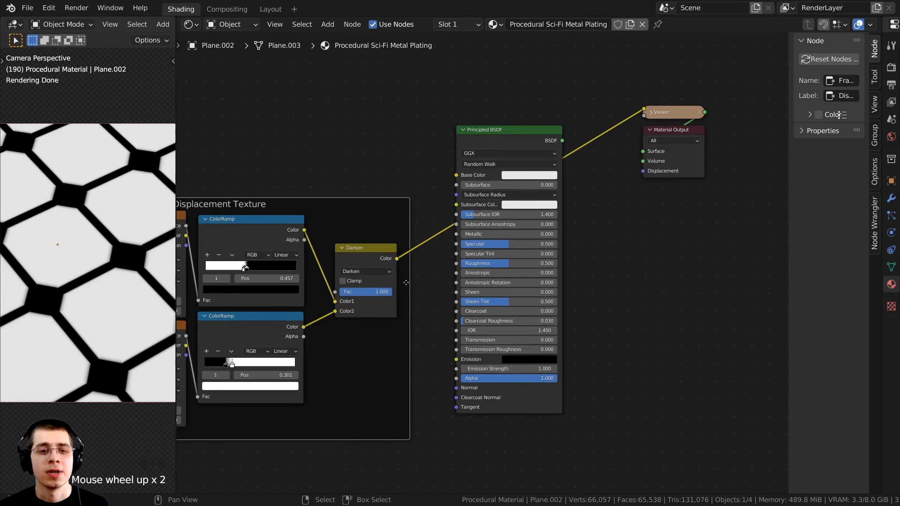
drag(396, 259, 645, 173)
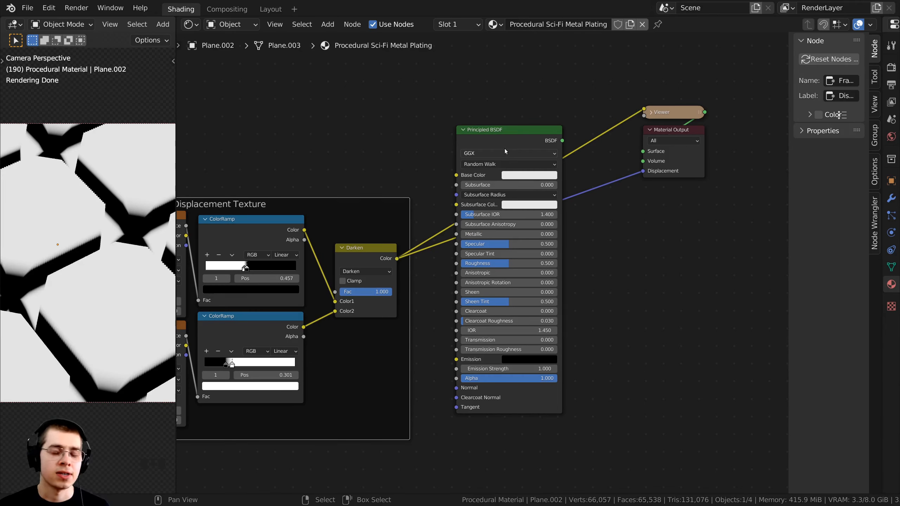
ctrl+shift+click(485, 136)
middle_drag(117, 286, 166, 241)
scroll(387, 249, up, 3)
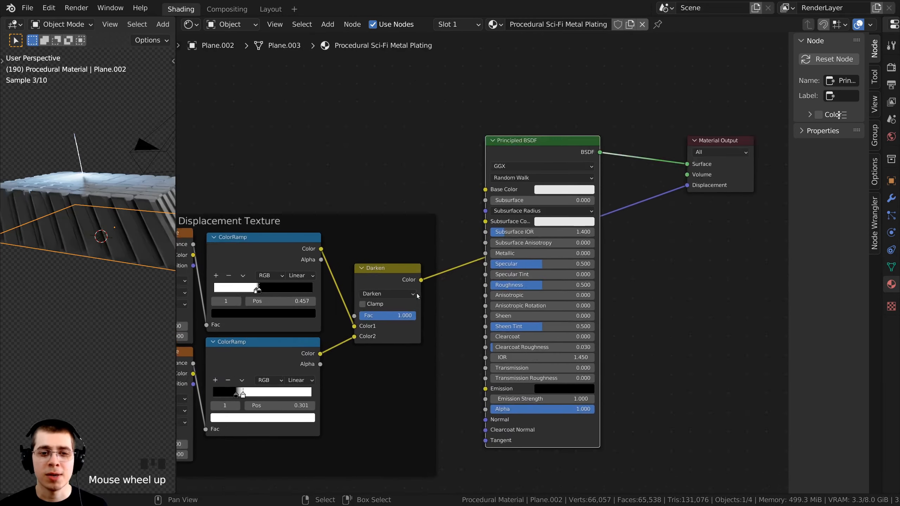
- Examine the direct link from the Darken node into the Material Output's Displacement input
drag(388, 262, 440, 180)
key(Escape)
middle_drag(500, 198, 370, 280)
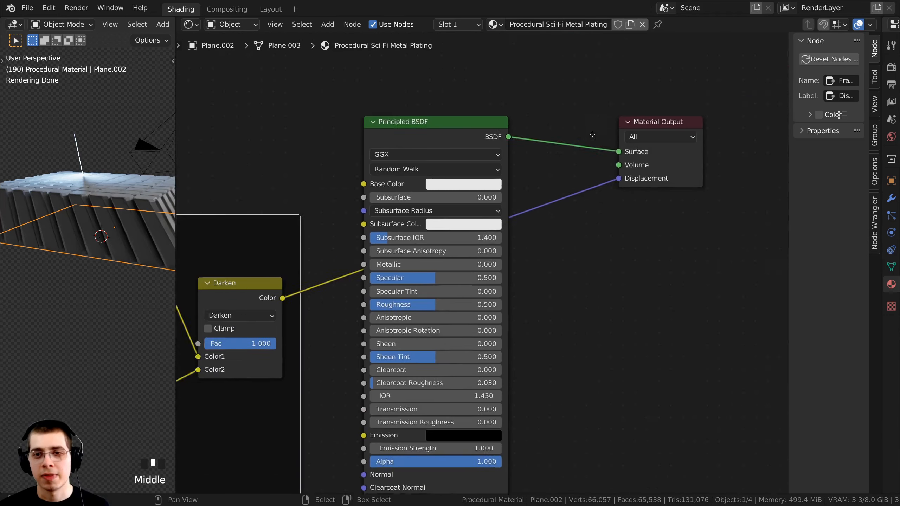
scroll(574, 185, up, 5)
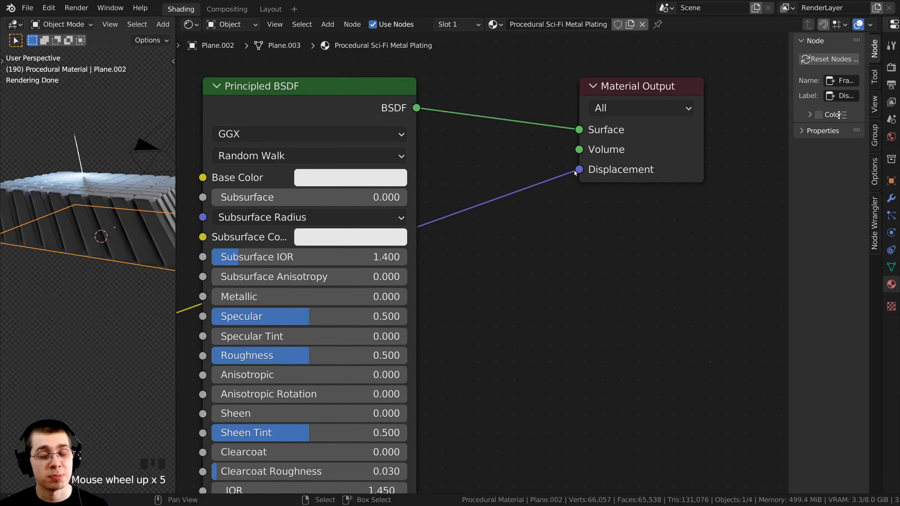
scroll(576, 174, down, 6)
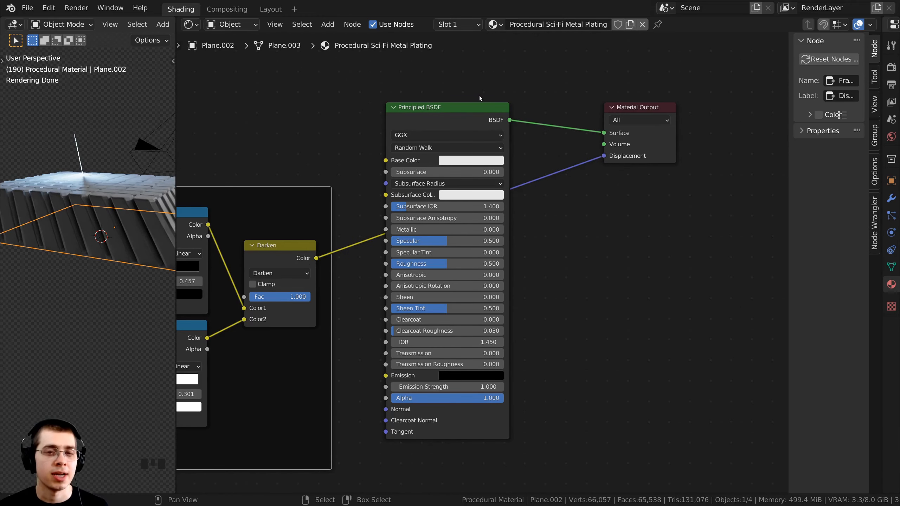
- Add a Displacement node and insert it into the link between the Darken node and the Material Output's Displacement input
middle_drag(467, 76, 469, 80)
key(shift+a)
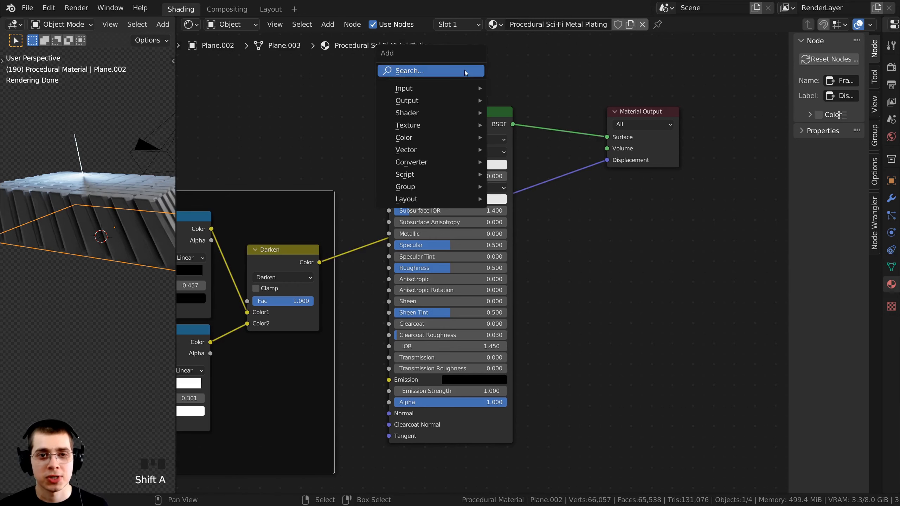
click(414, 71)
text(dis)
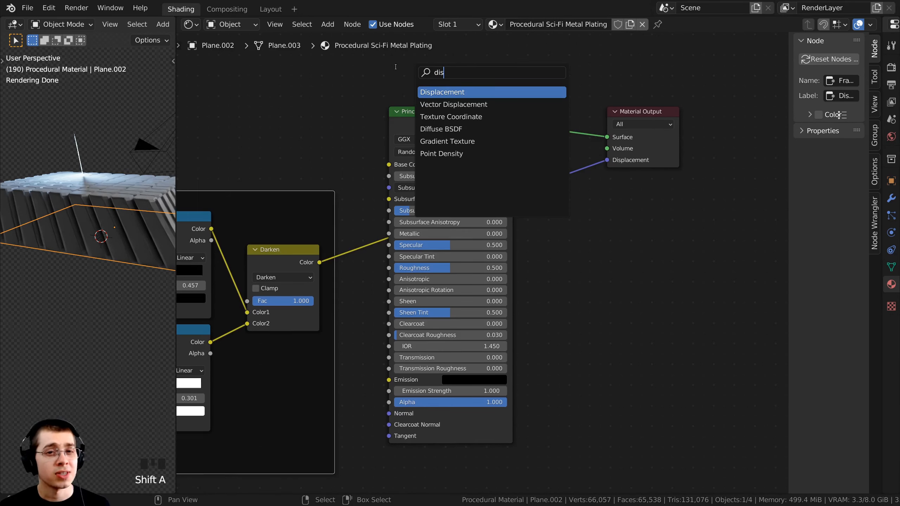
click(453, 93)
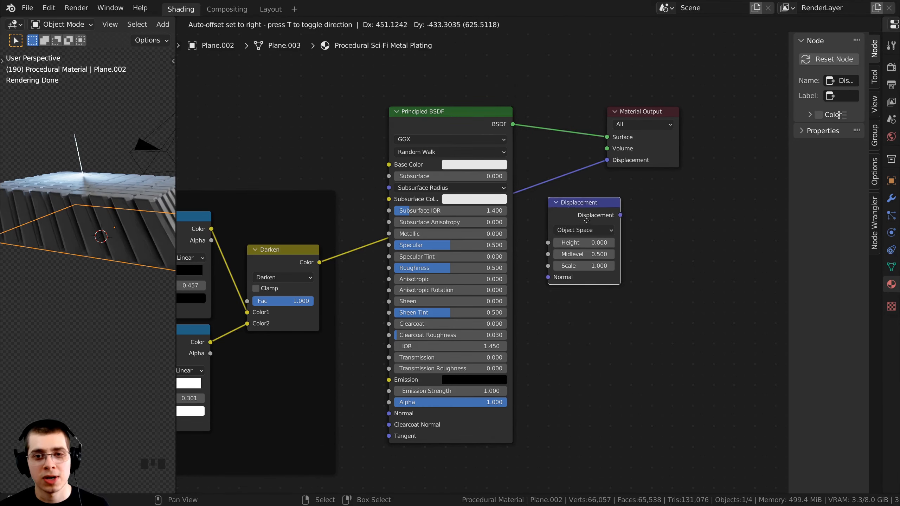
click(571, 196)
- Move the Displacement node directly below the Principled BSDF node
scroll(530, 316, down, 3)
middle_drag(534, 242, 546, 166)
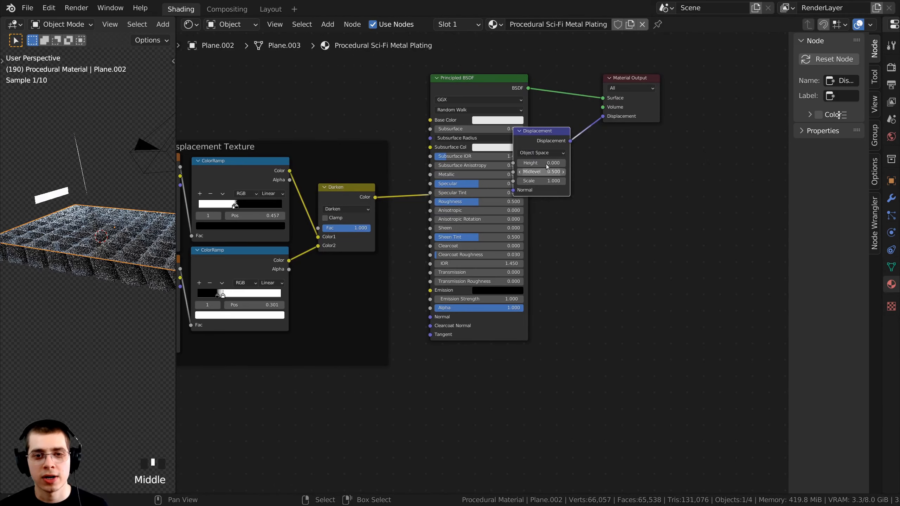
drag(546, 140, 503, 373)
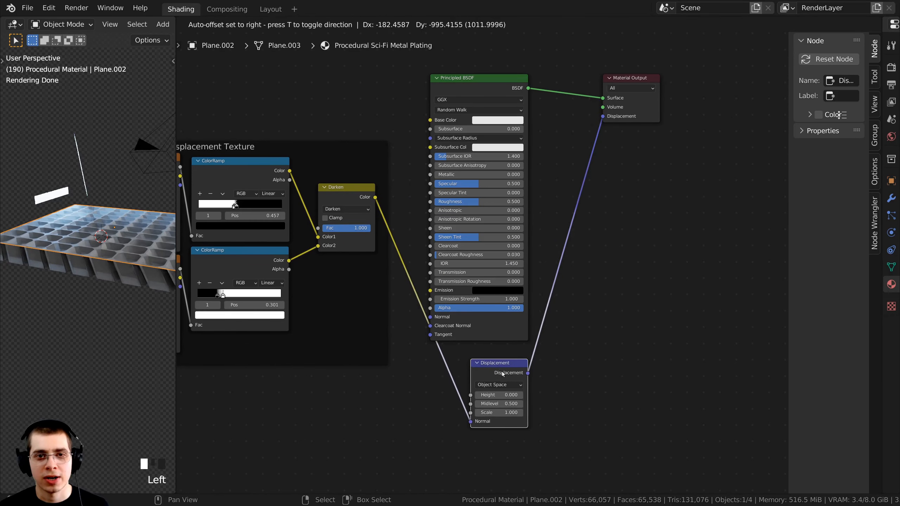
middle_drag(503, 374, 505, 357)
drag(508, 356, 509, 352)
- Spread out the node layout by moving the Displacement Texture frame lower and shifting the Mapping frame farther from it
scroll(374, 309, down, 3)
middle_drag(389, 305, 514, 263)
scroll(475, 288, down, 2)
drag(416, 166, 410, 230)
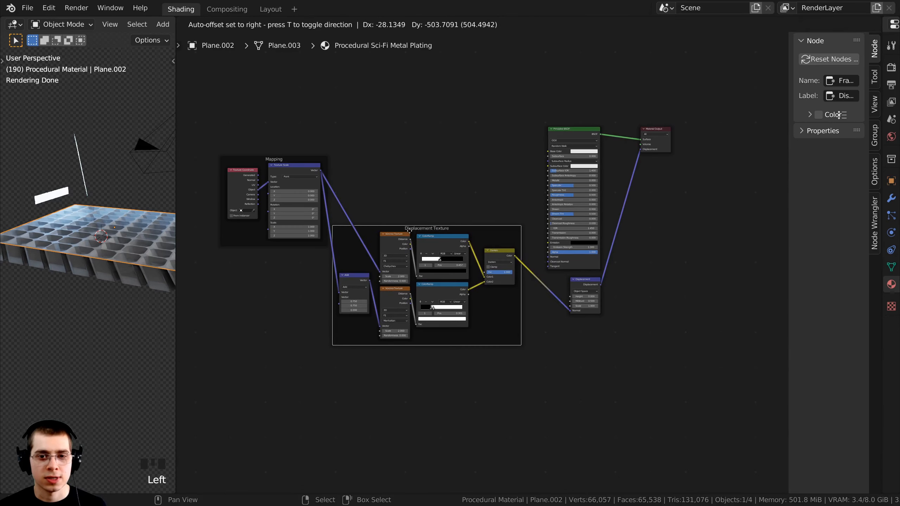
drag(256, 158, 199, 157)
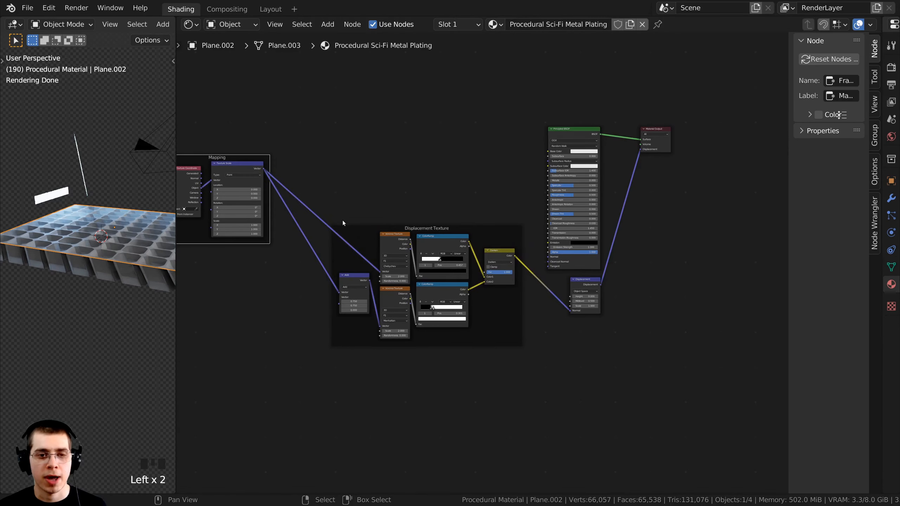
drag(342, 223, 307, 241)
click(581, 281)
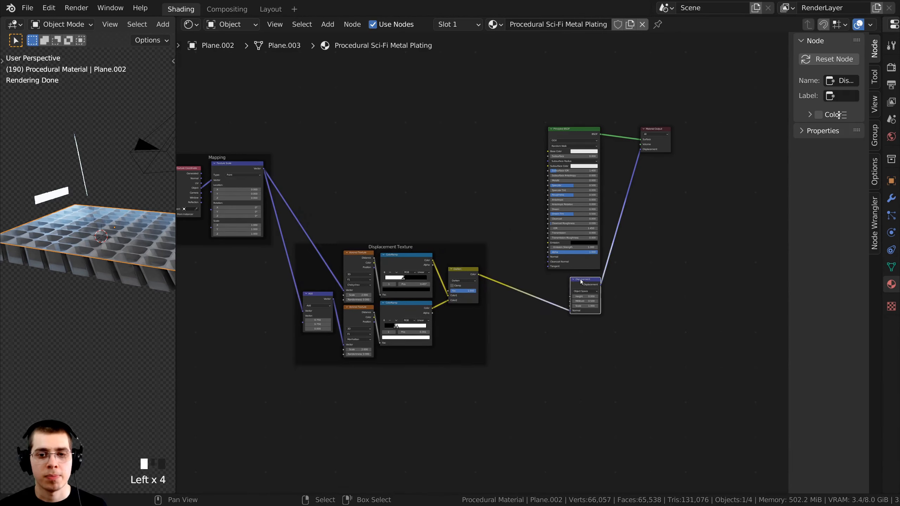
drag(581, 281, 578, 278)
- Reconnect the Darken node's Color link from the Displacement node's Normal input to its Height input
middle_drag(531, 268, 516, 258)
scroll(553, 305, up, 5)
scroll(525, 261, up, 5)
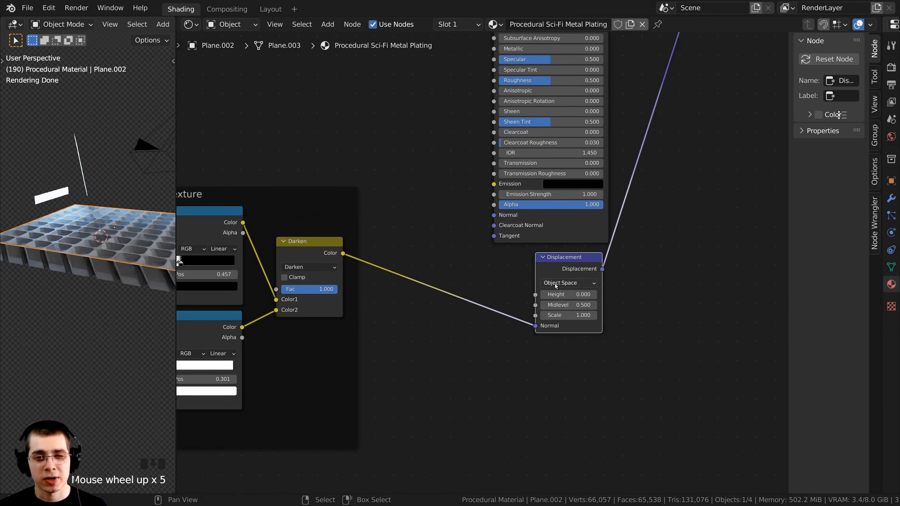
scroll(514, 287, up, 5)
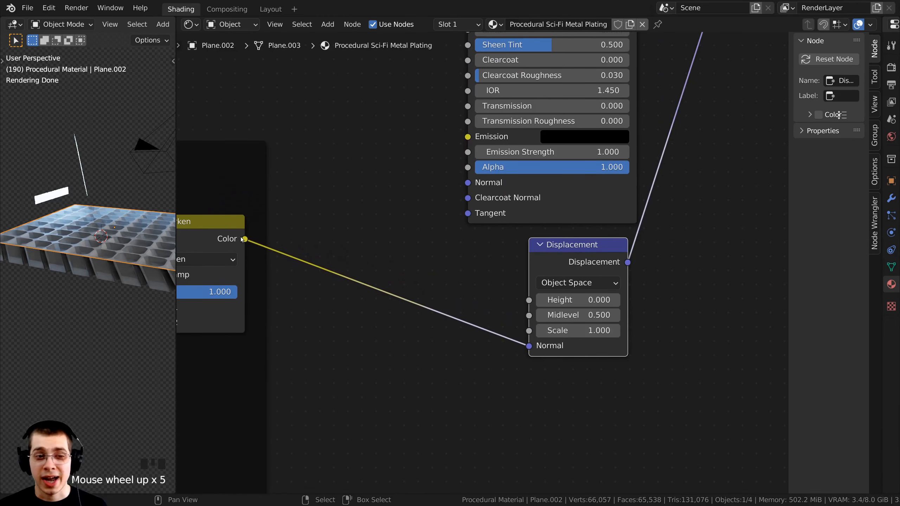
middle_drag(250, 246, 263, 243)
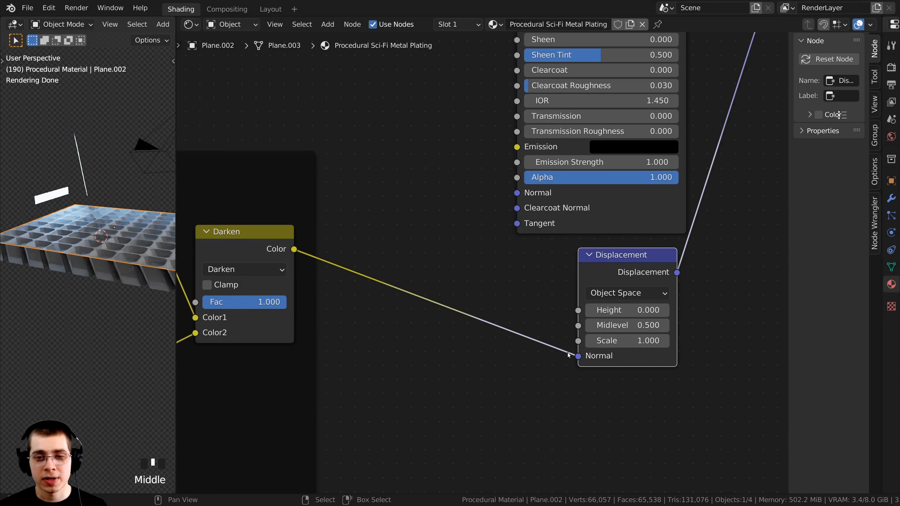
drag(568, 354, 577, 310)
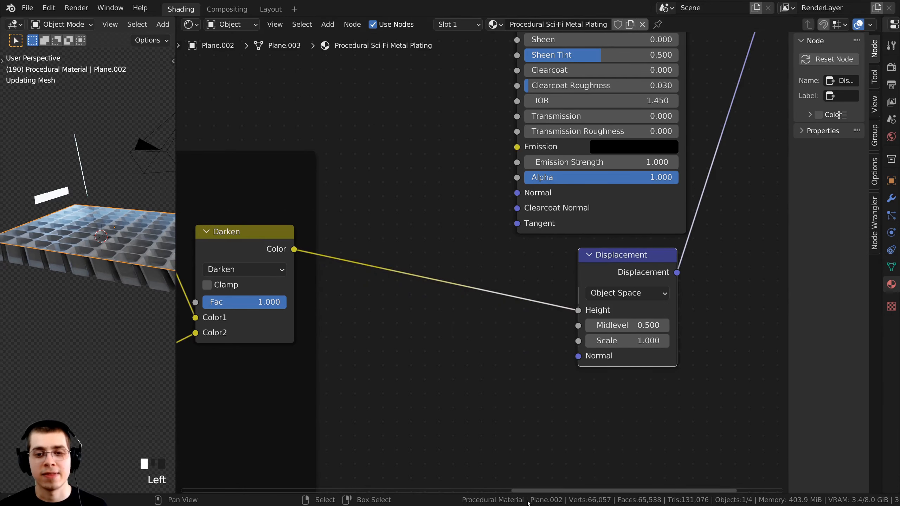
- Examine the Displacement node's connections from the Darken node through to the Material Output
middle_drag(375, 294, 295, 305)
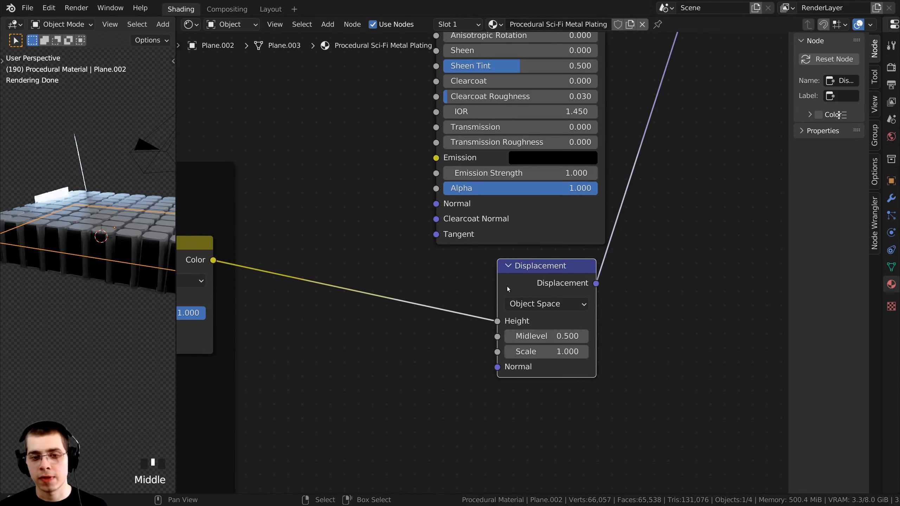
scroll(358, 279, down, 2)
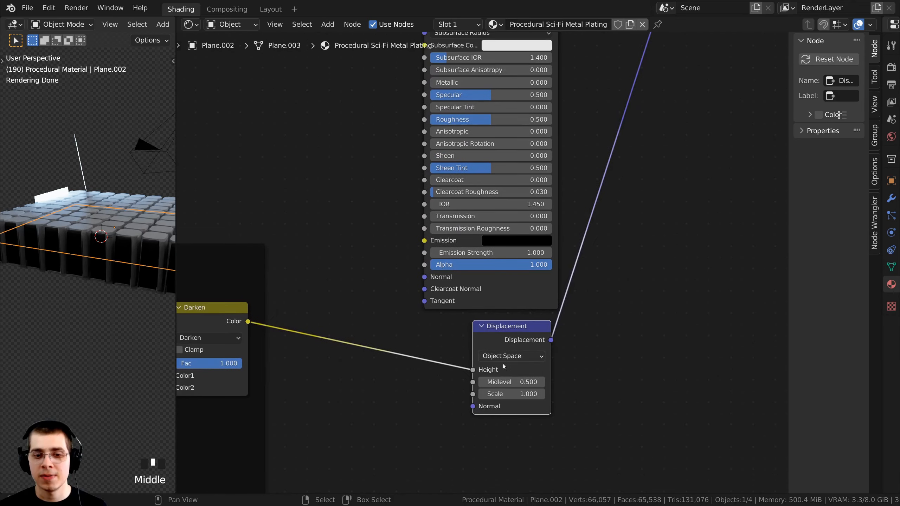
scroll(474, 306, up, 3)
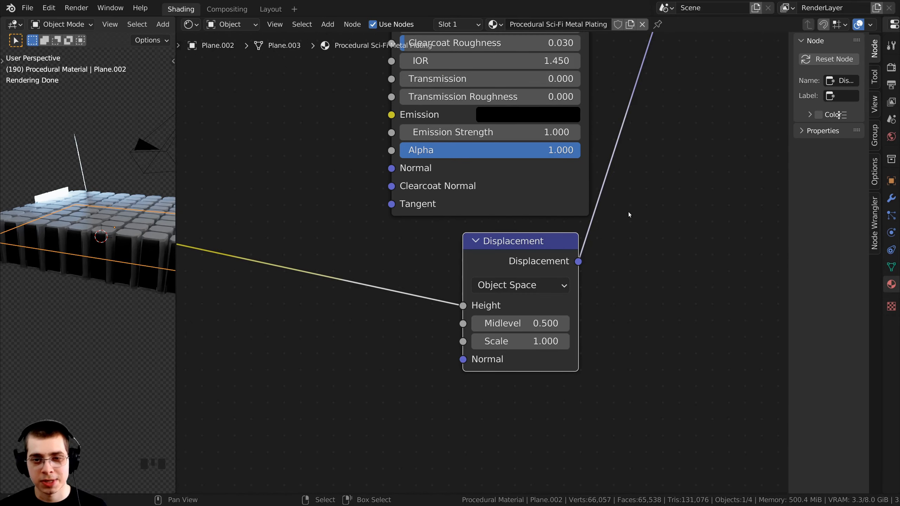
scroll(575, 184, down, 6)
middle_drag(575, 183, 506, 331)
middle_drag(615, 44, 582, 149)
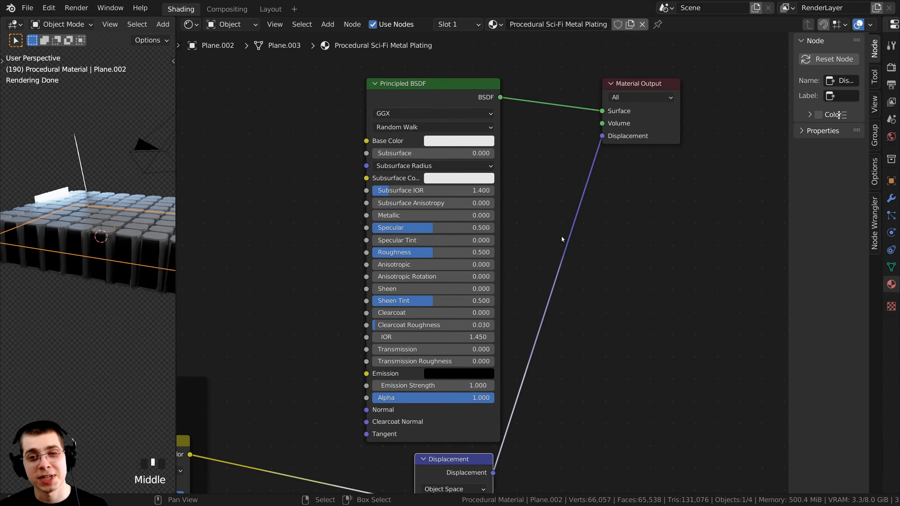
middle_drag(496, 323, 540, 221)
- Widen the 3D viewport slightly and inspect the plane's displaced plates from above and from the side
middle_drag(152, 173, 180, 211)
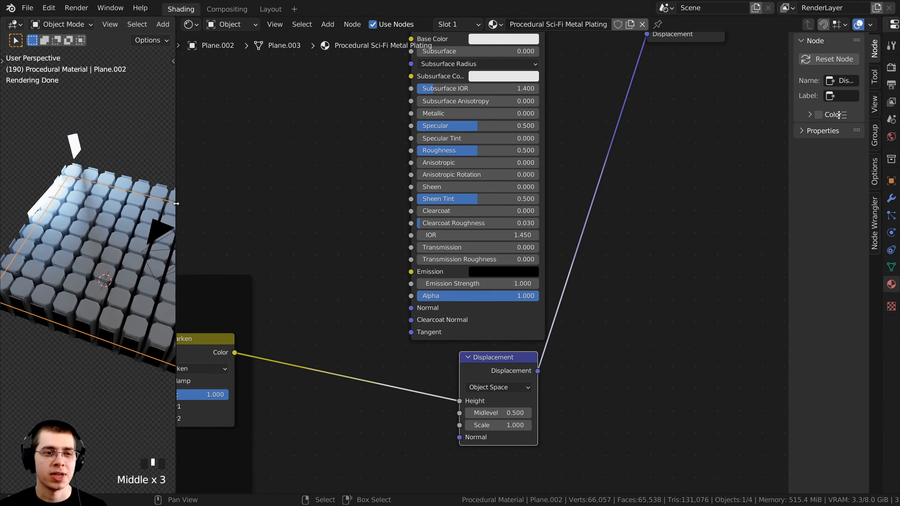
drag(176, 203, 198, 209)
scroll(121, 210, up, 3)
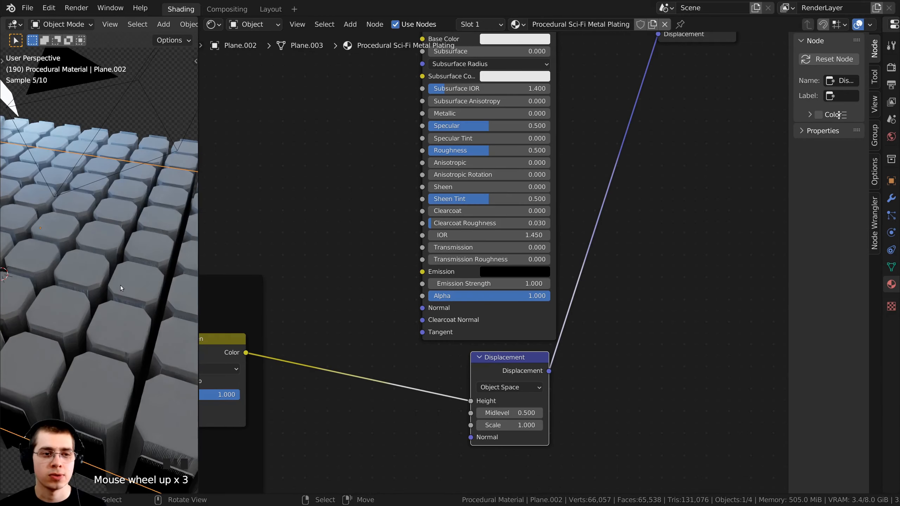
middle_drag(443, 346, 439, 260)
scroll(439, 261, up, 1)
scroll(117, 294, down, 3)
middle_drag(117, 294, 121, 266)
middle_drag(135, 315, 77, 227)
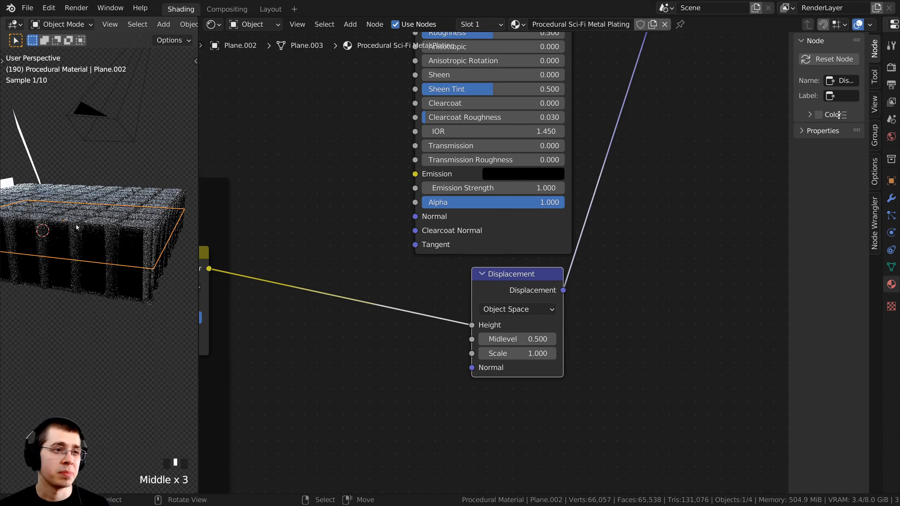
- Set the Displacement node's Scale to 0.025 and check the plating through the camera view
scroll(506, 353, up, 5)
middle_drag(506, 353, 490, 340)
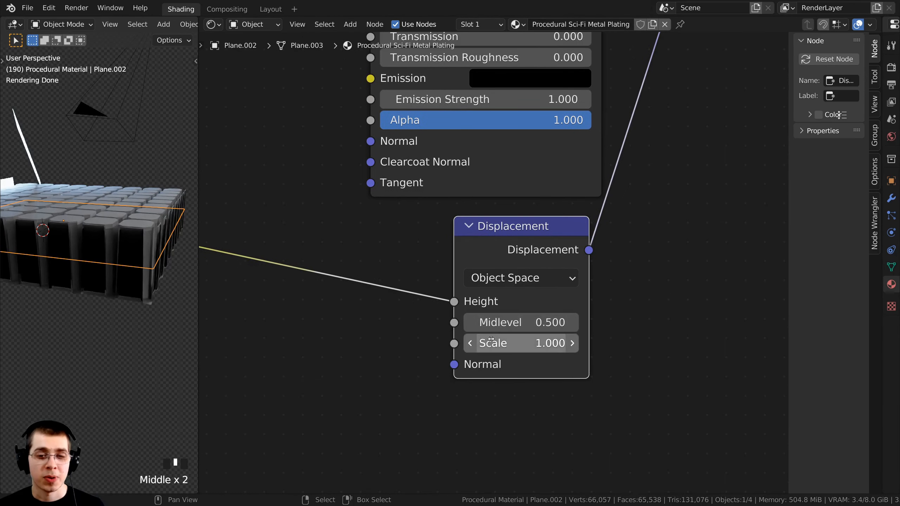
click(515, 344)
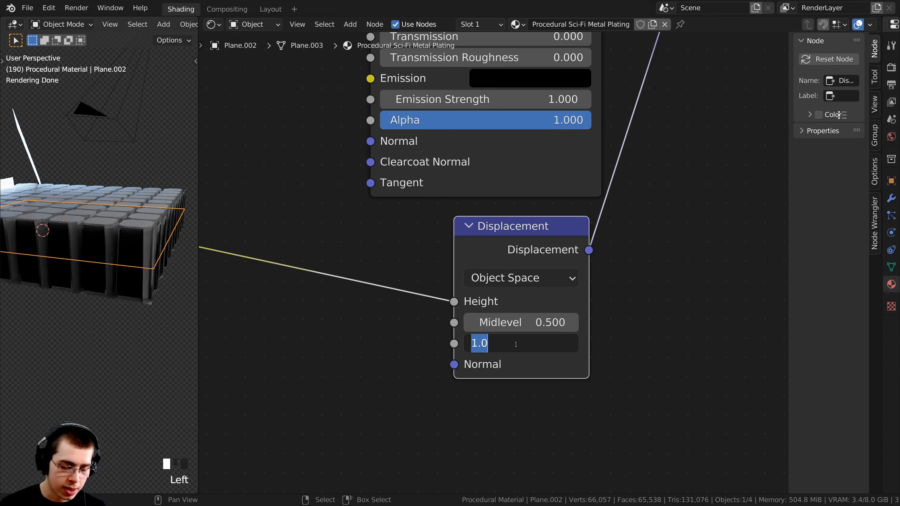
text(.025)
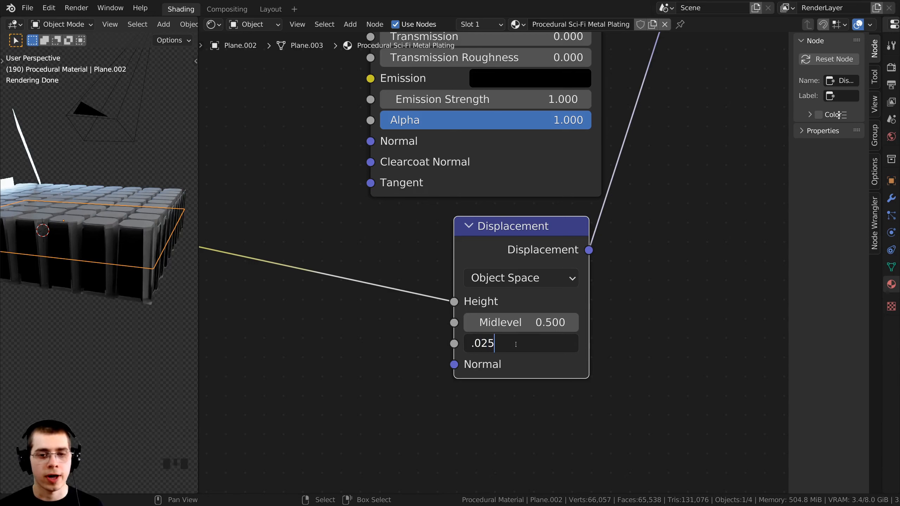
key(Return)
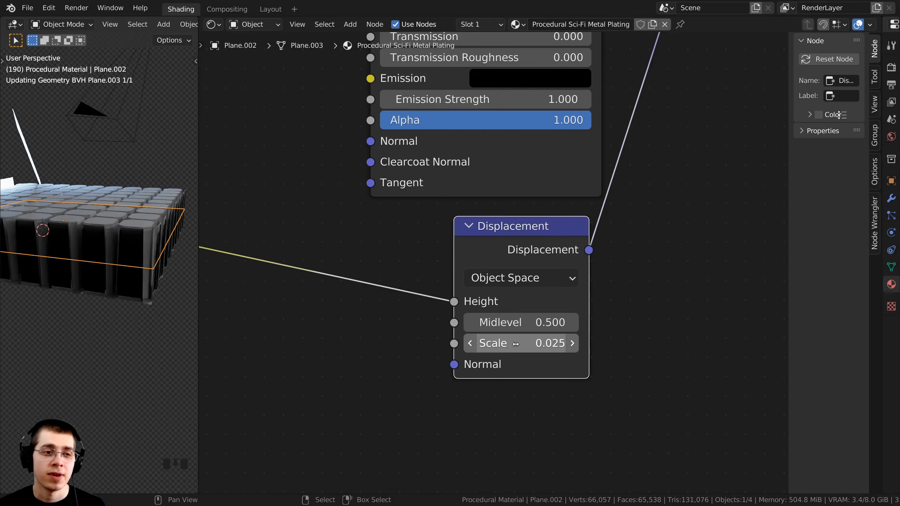
middle_drag(157, 284, 146, 310)
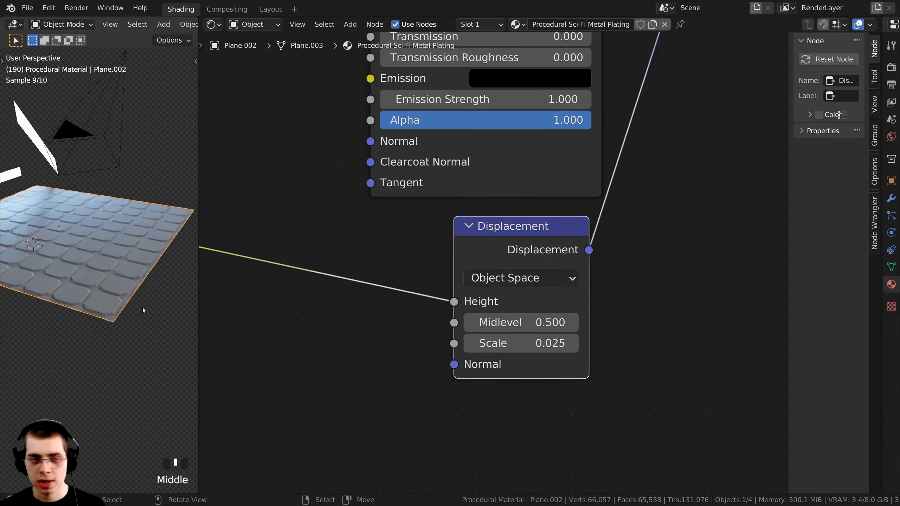
key(KP_0)
scroll(143, 292, up, 3)
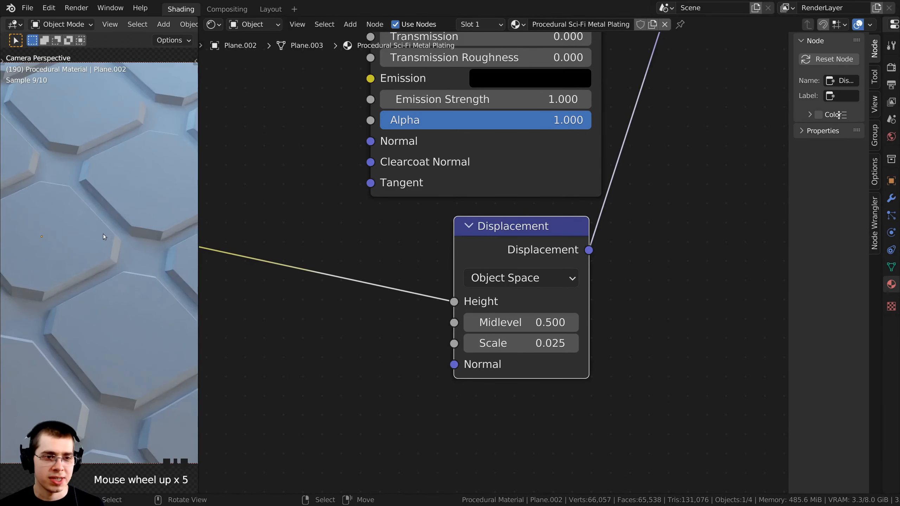
scroll(56, 245, down, 3)
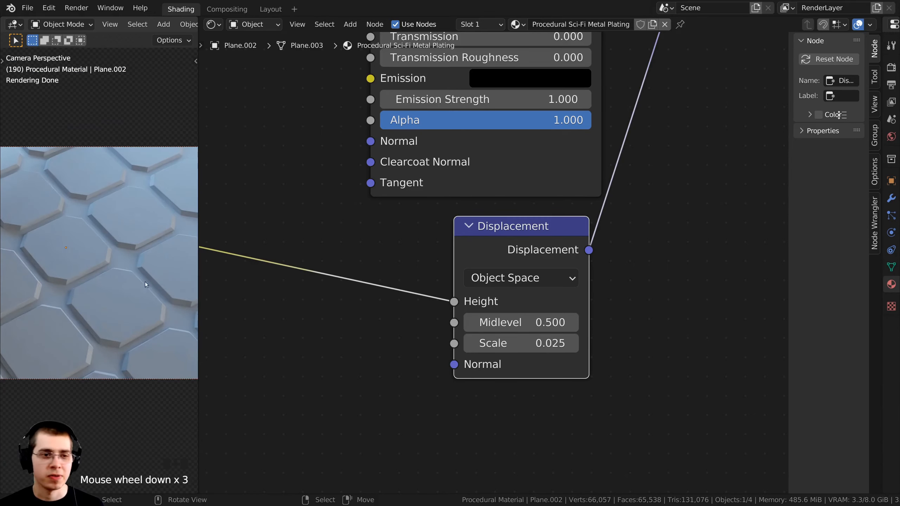
- Set the Displacement node's Midlevel to 0, inspect the plate edges up close and return to the camera view
drag(502, 237, 501, 233)
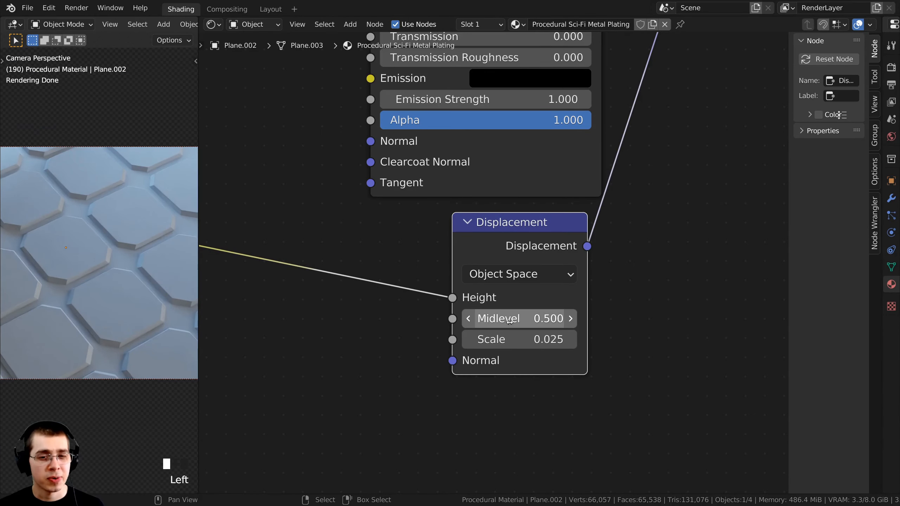
click(520, 321)
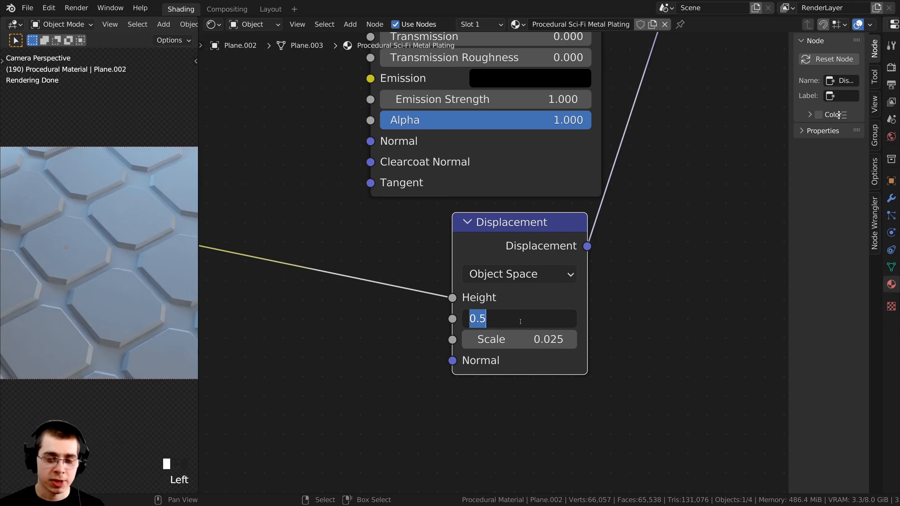
text(0)
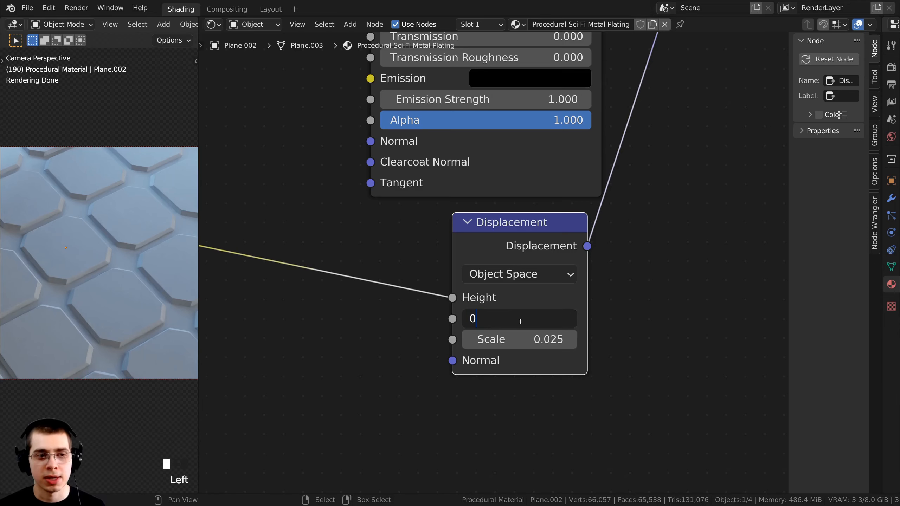
key(Return)
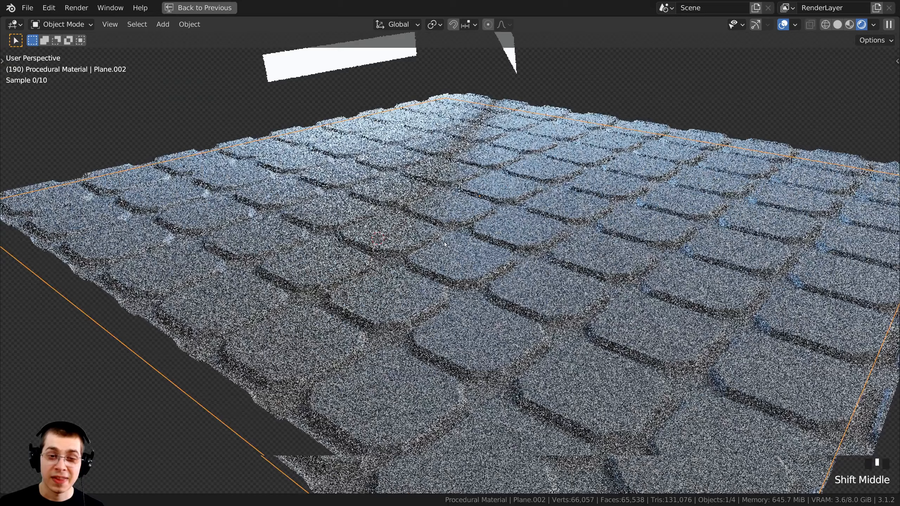
scroll(444, 244, up, 2)
shift+middle_drag(581, 227, 576, 222)
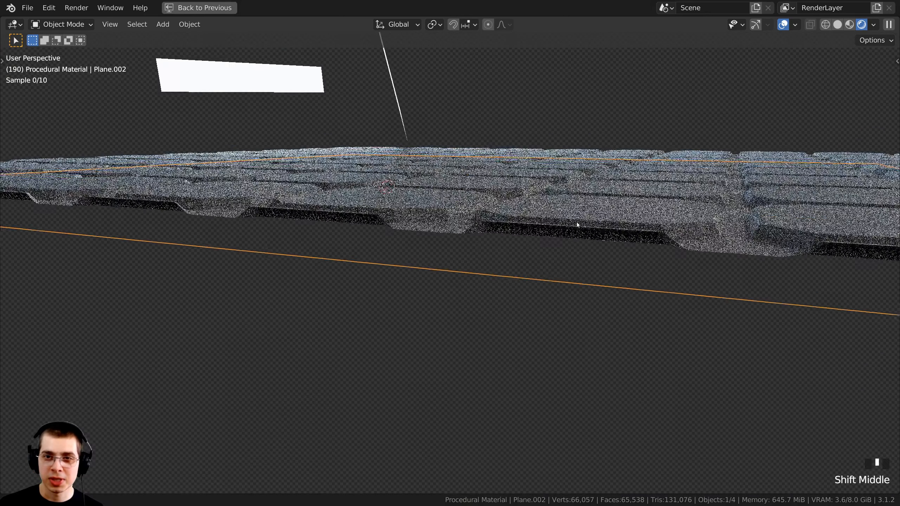
scroll(497, 214, up, 2)
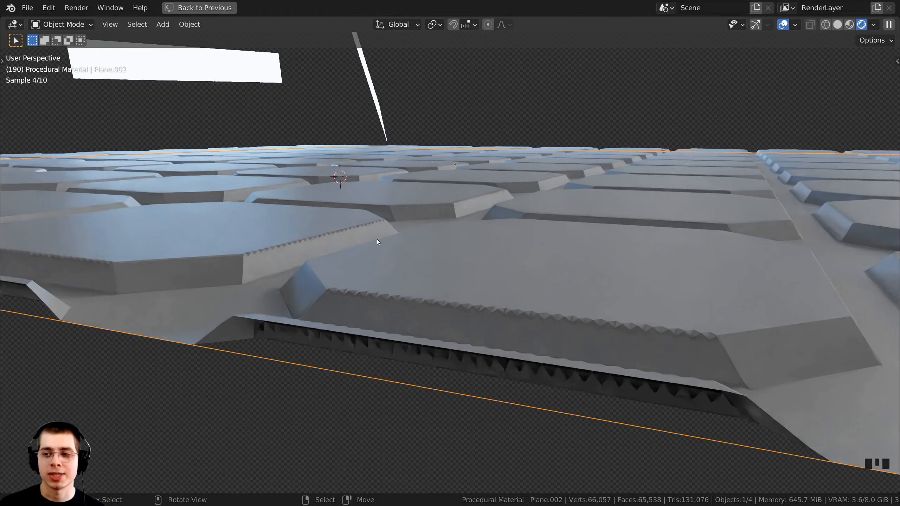
key(KP_0)
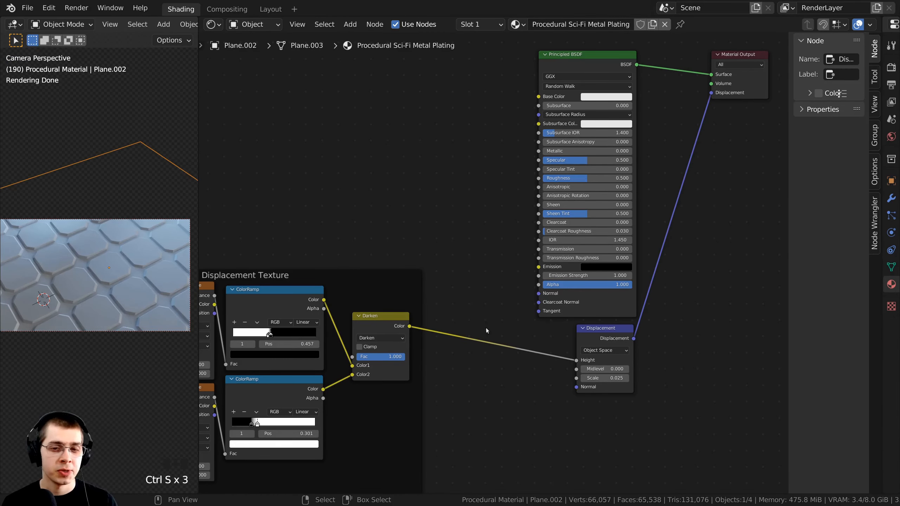
scroll(479, 287, up, 2)
click(610, 341)
middle_drag(454, 359, 437, 331)
scroll(378, 308, up, 1)
drag(554, 263, 496, 242)
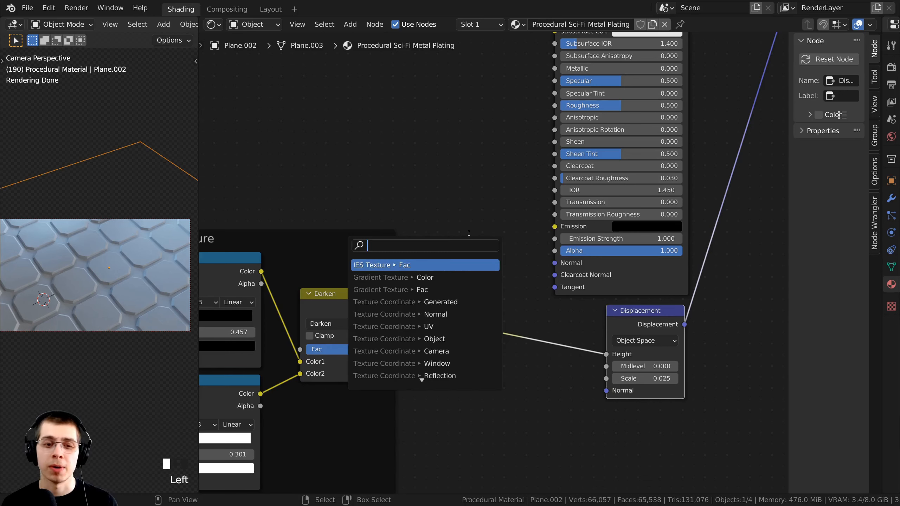
key(Escape)
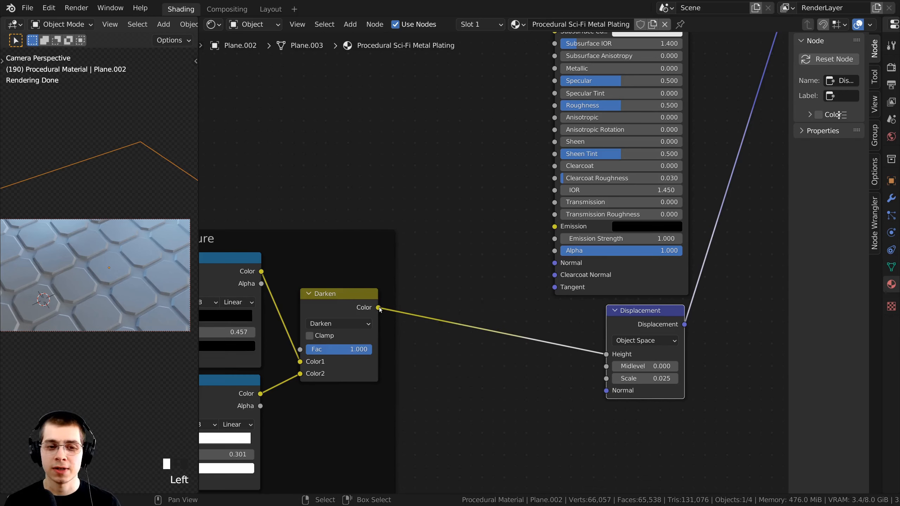
- Link the Darken color to the Principled BSDF's Normal and insert a Bump node on that link, fed through its Height input
drag(378, 308, 555, 266)
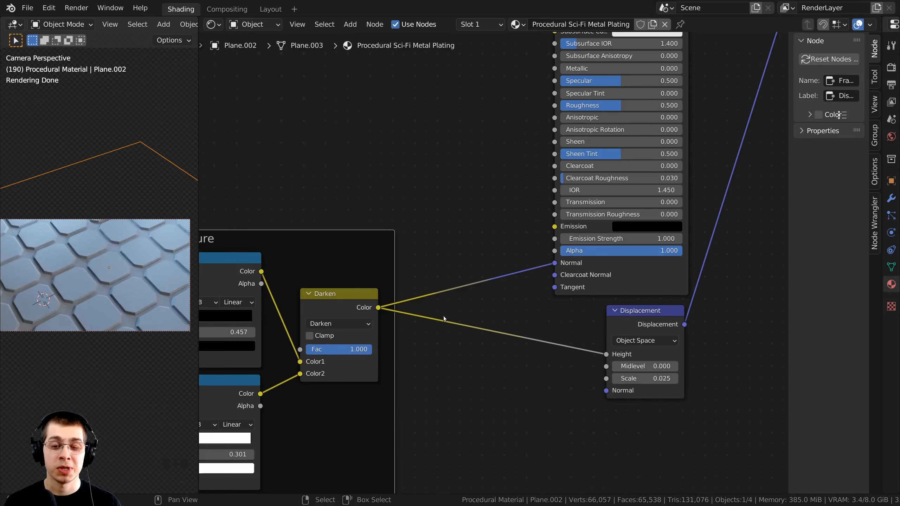
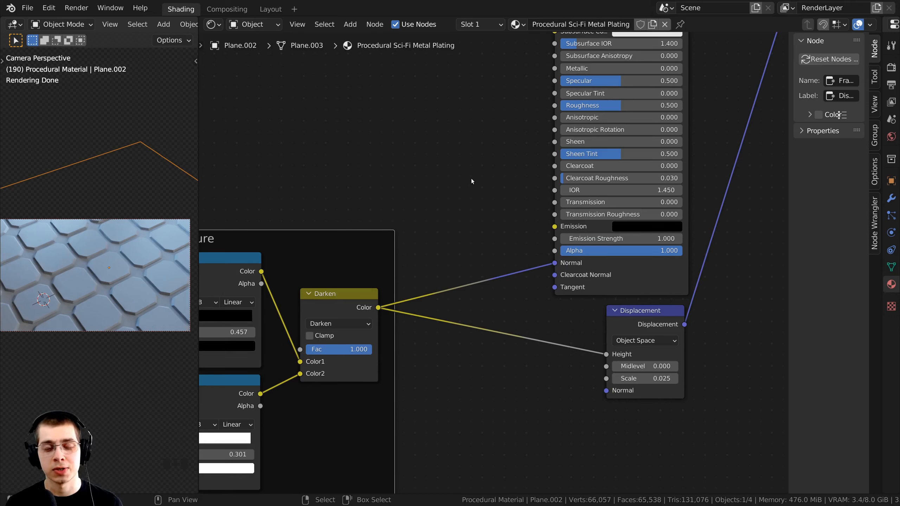
key(shift+a)
click(441, 164)
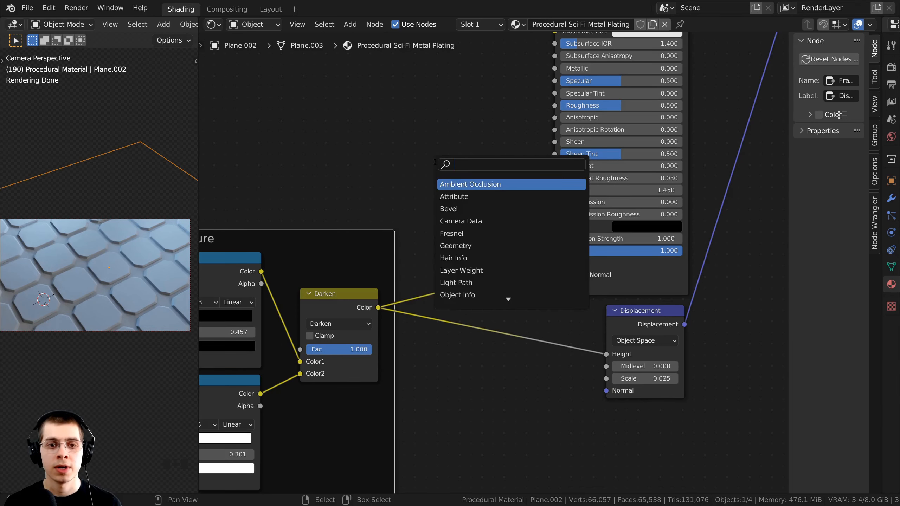
text(bump)
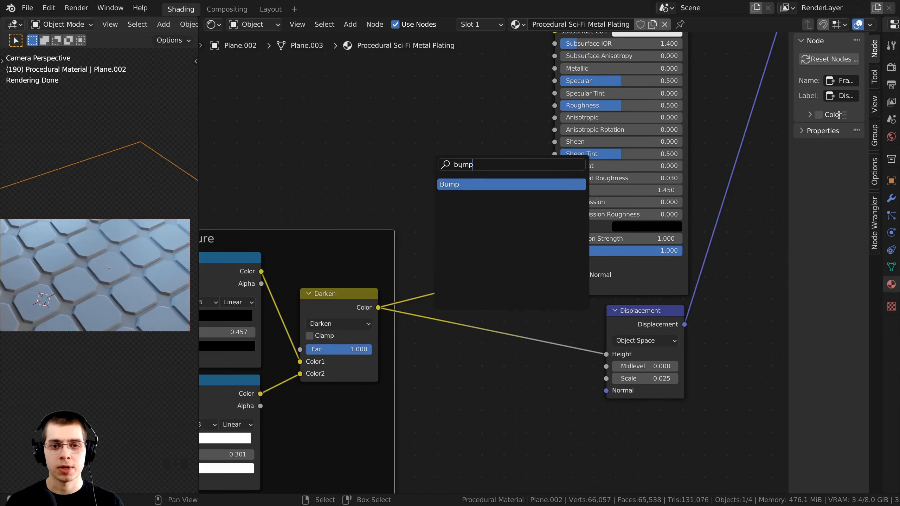
click(470, 184)
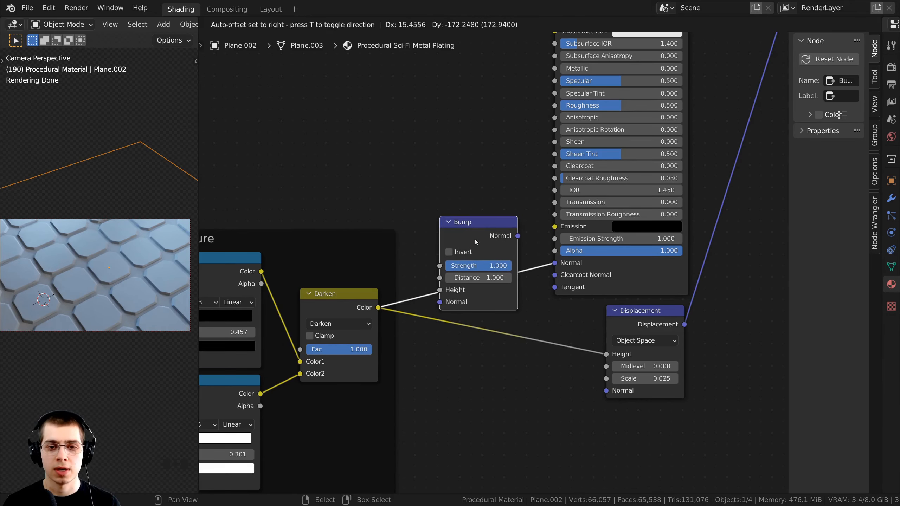
click(482, 243)
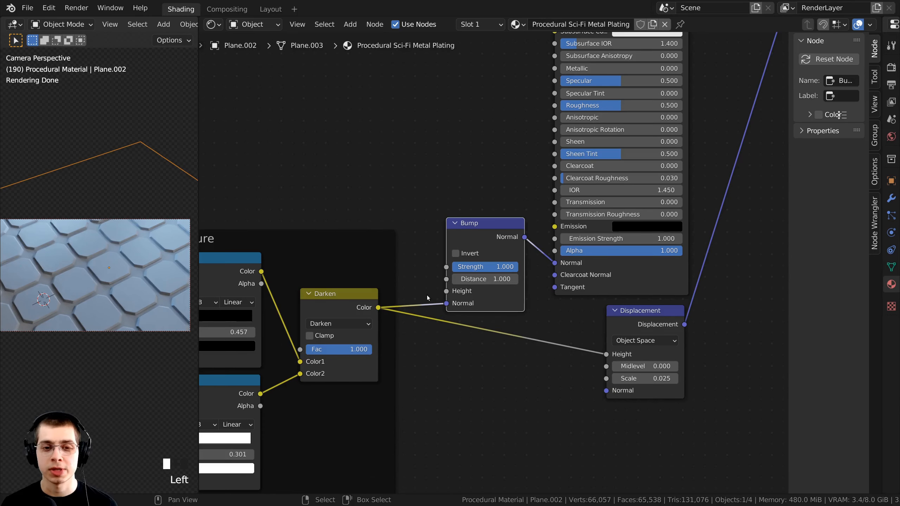
scroll(427, 297, up, 1)
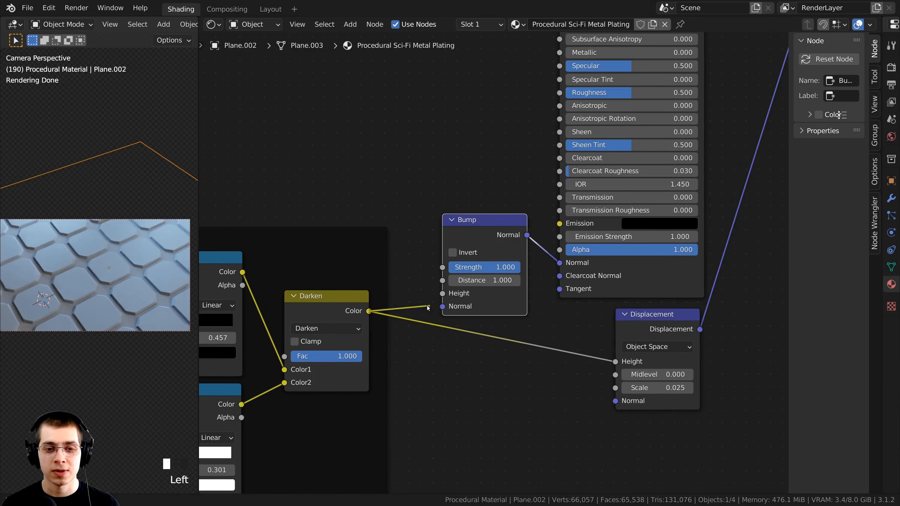
drag(443, 306, 442, 293)
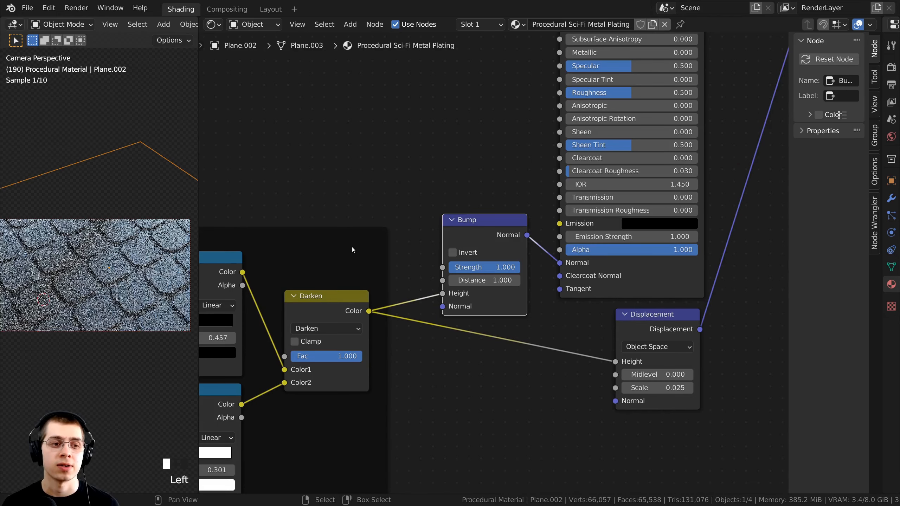
- Label the new Bump node "Plating Bump"
middle_drag(481, 228, 462, 229)
click(462, 229)
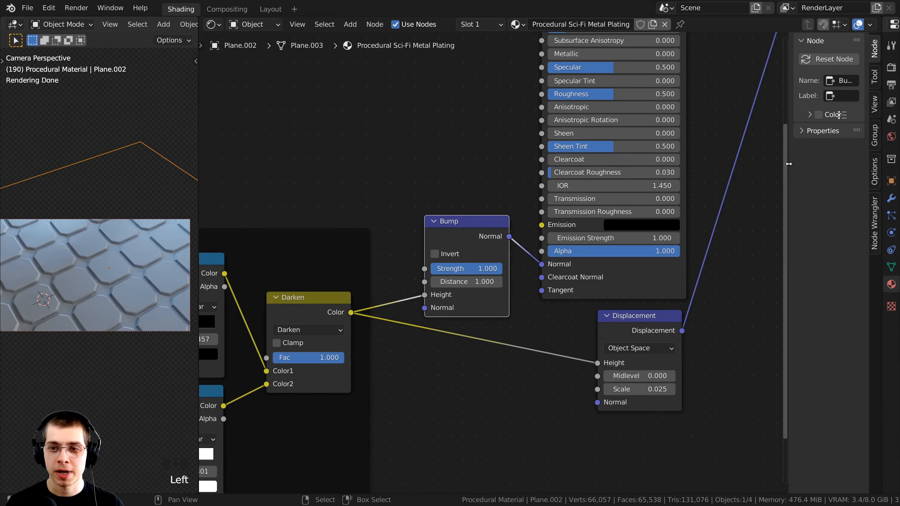
drag(788, 165, 730, 167)
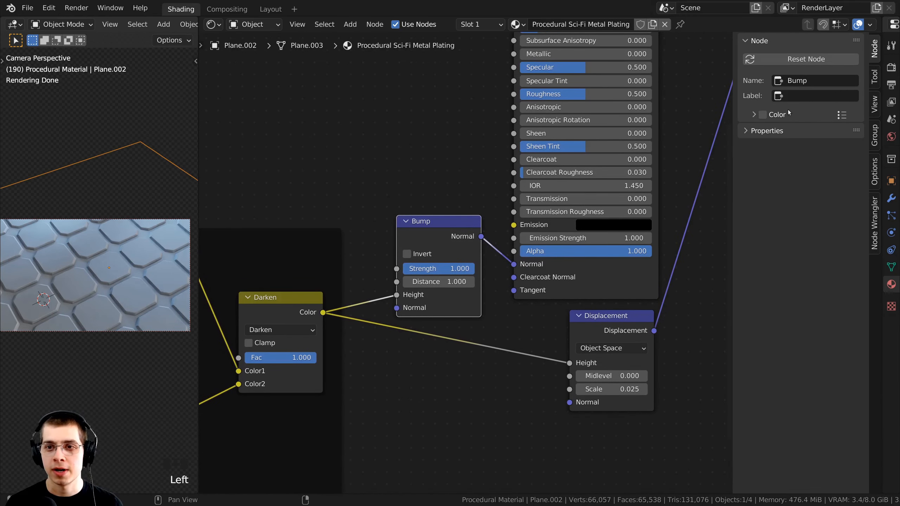
click(811, 95)
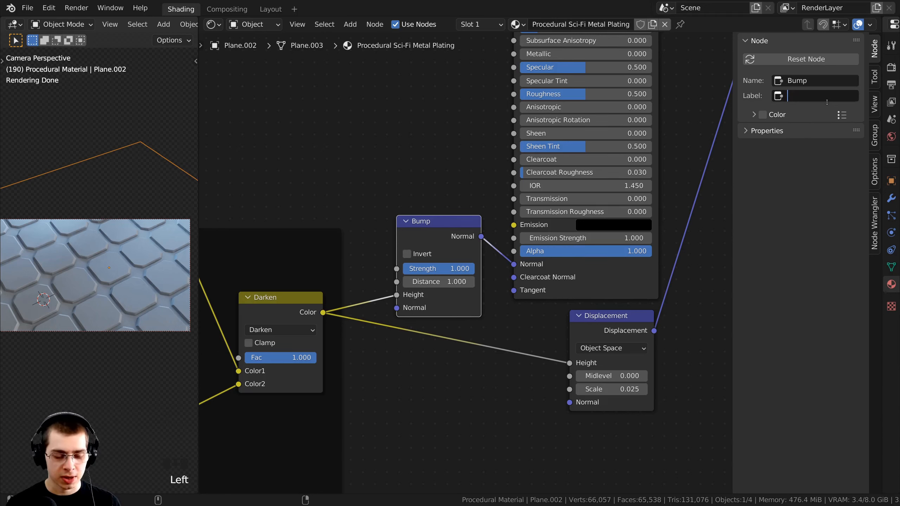
text(Plating Bump)
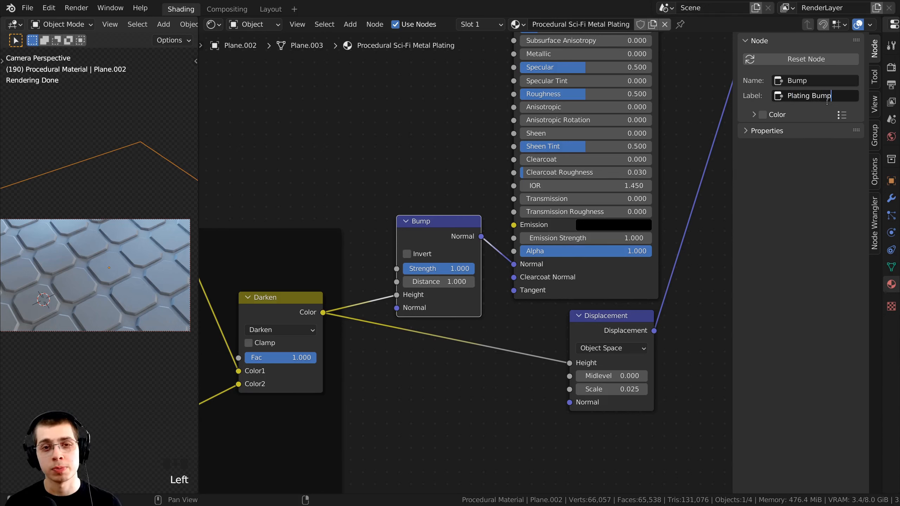
key(Return)
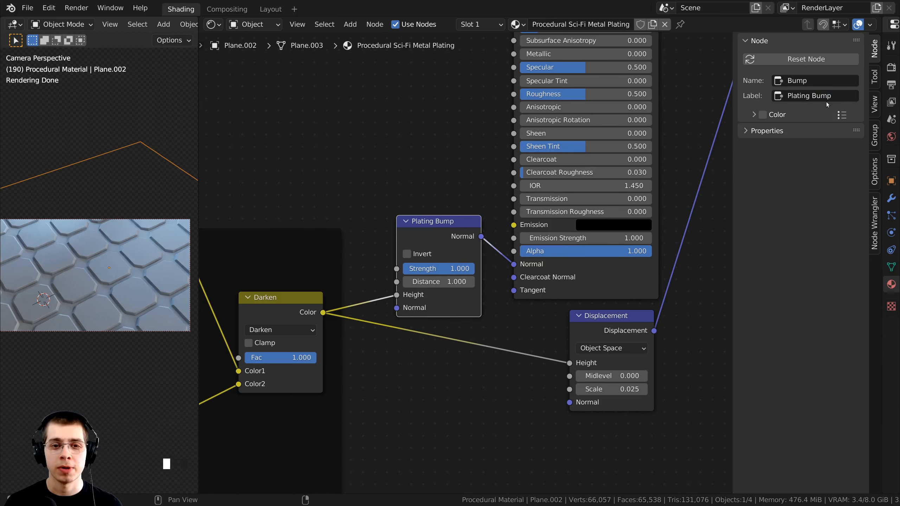
- Mute the Displacement node so that only the Plating Bump node shapes the surface relief
middle_drag(494, 257, 464, 271)
scroll(468, 272, down, 1)
scroll(467, 272, up, 1)
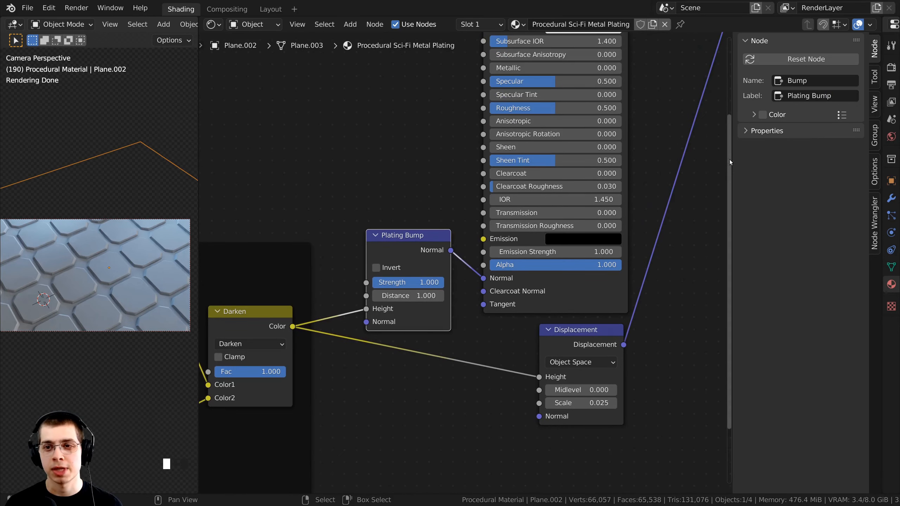
drag(730, 156, 778, 157)
drag(578, 314, 579, 318)
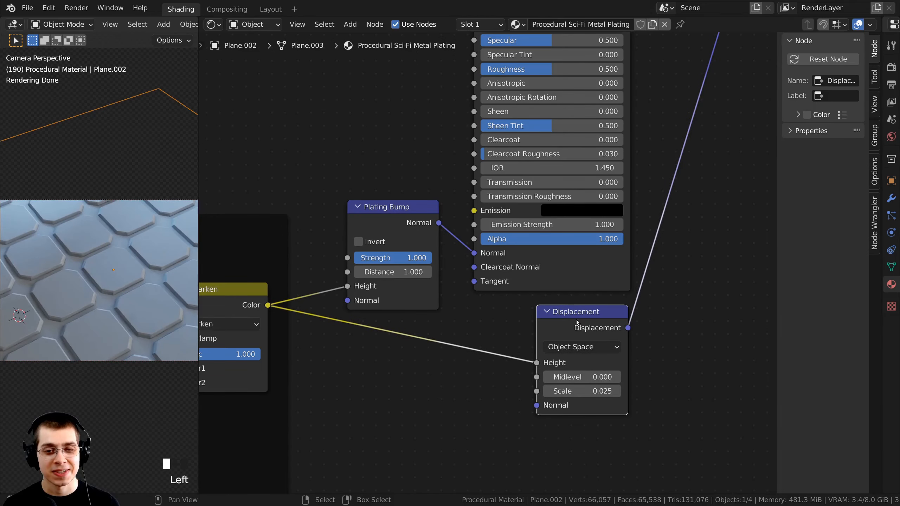
key(m)
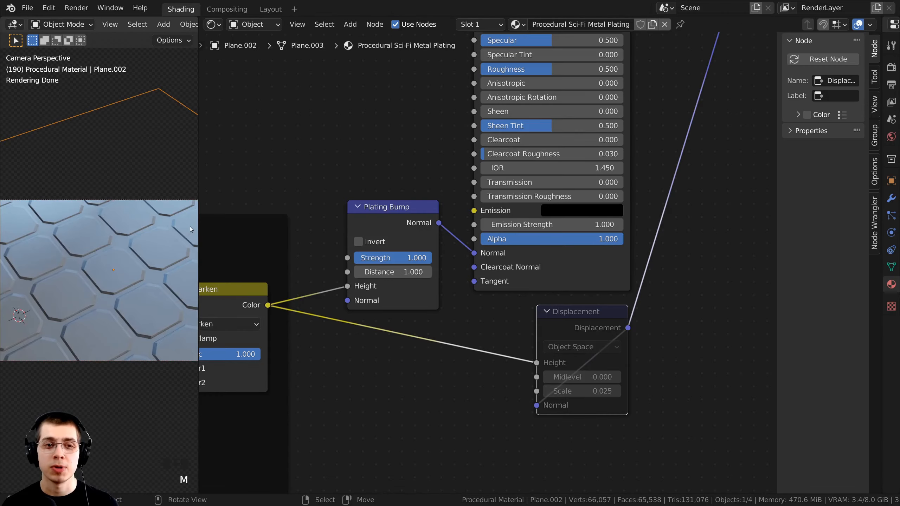
- Enlarge the 3D viewport, inspect the bump-only plates up close and return to the camera view
drag(198, 200, 247, 206)
scroll(110, 330, up, 4)
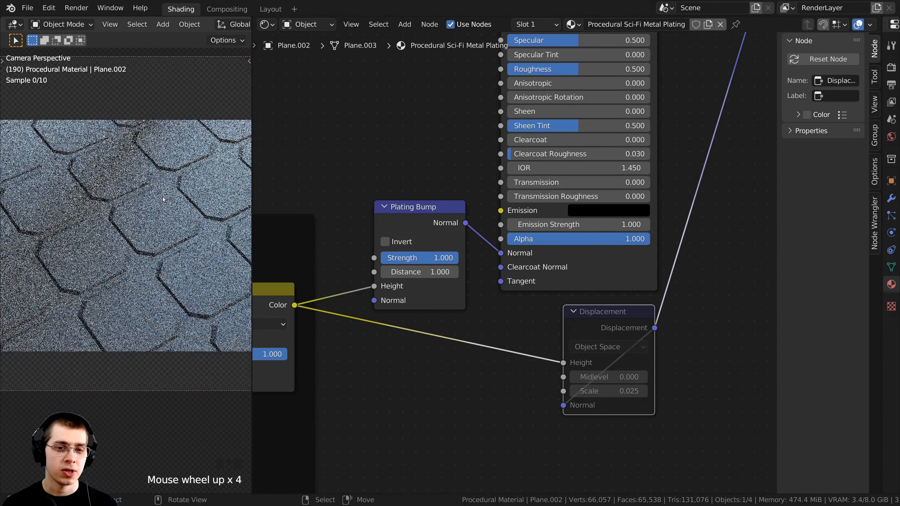
drag(418, 208, 418, 204)
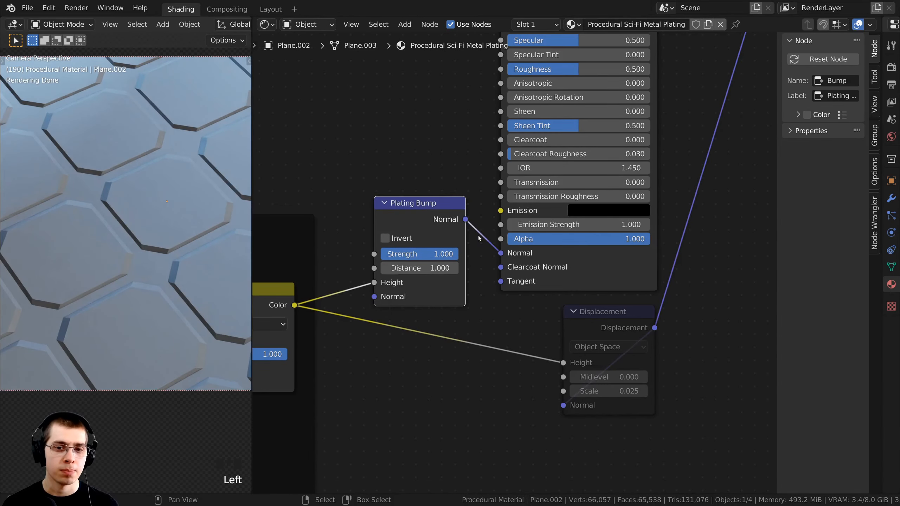
middle_drag(496, 252, 519, 268)
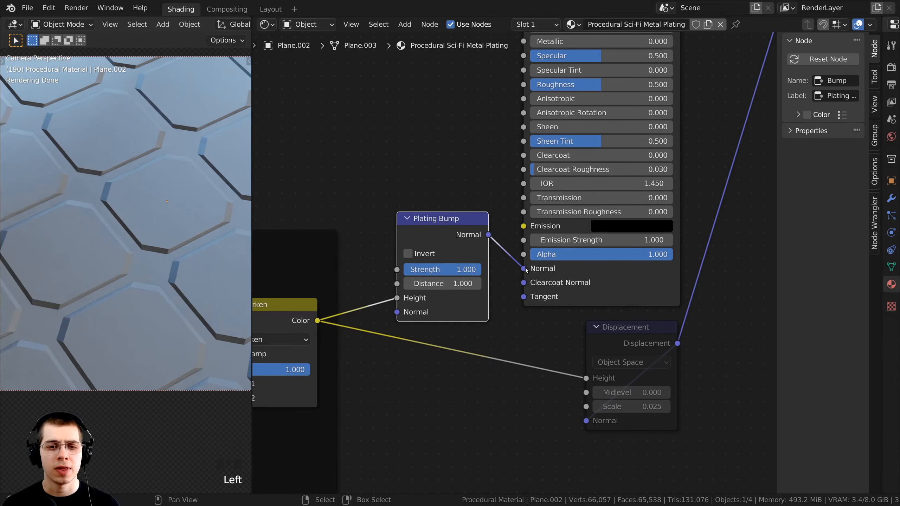
middle_drag(149, 284, 95, 302)
scroll(155, 280, up, 3)
key(KP_0)
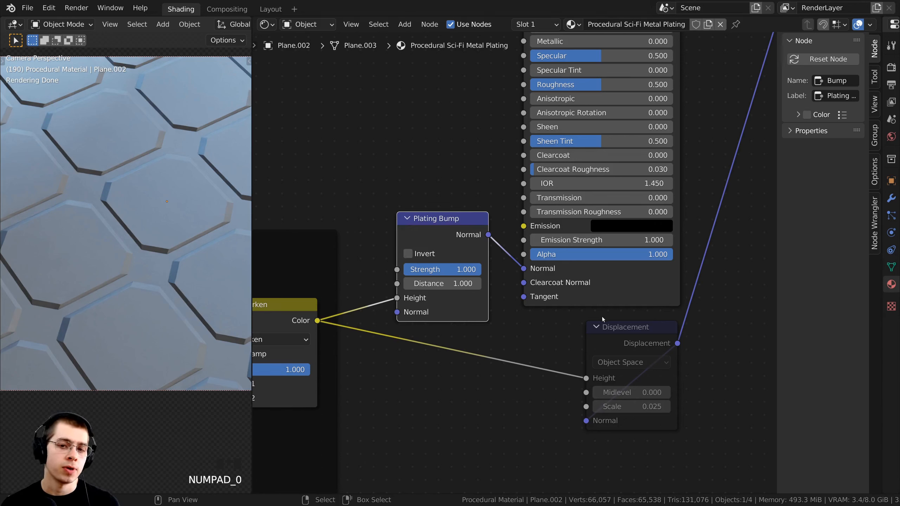
drag(618, 340, 612, 339)
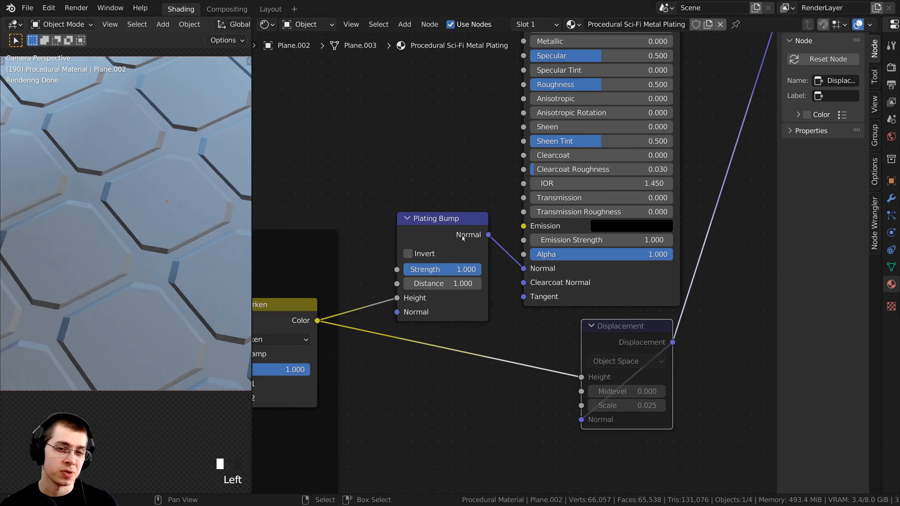
mouse_move(434, 240)
mouse_down()
mouse_move(430, 215)
mouse_move(436, 239)
mouse_up()
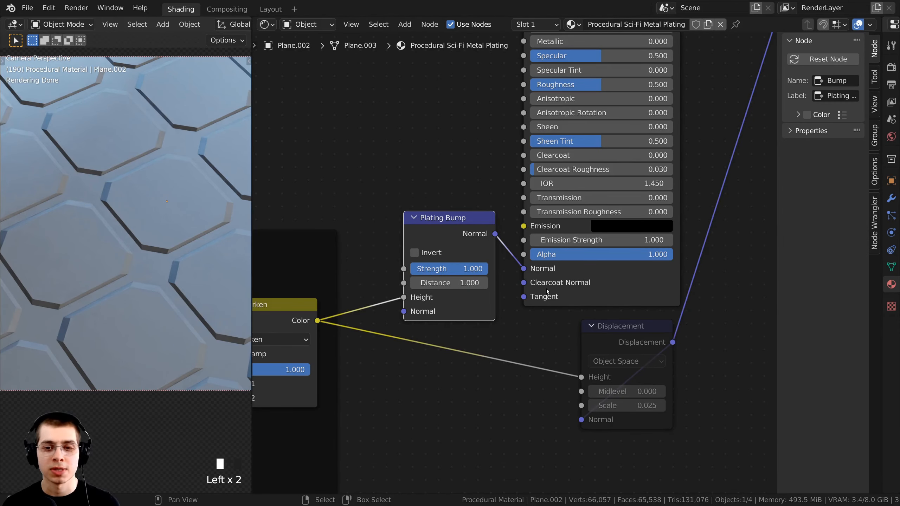
mouse_move(630, 342)
mouse_down()
mouse_move(643, 336)
mouse_move(595, 331)
mouse_move(633, 336)
mouse_up()
scroll(132, 253, down, 4)
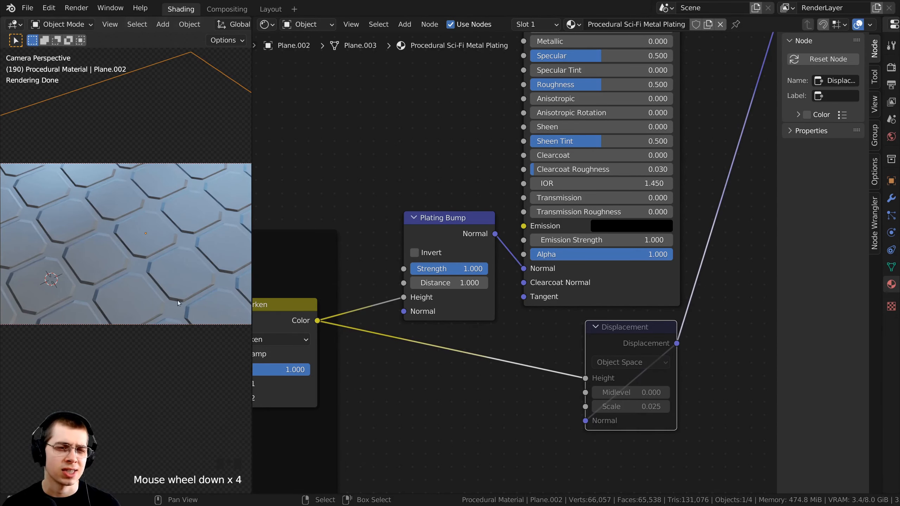
drag(586, 343, 592, 343)
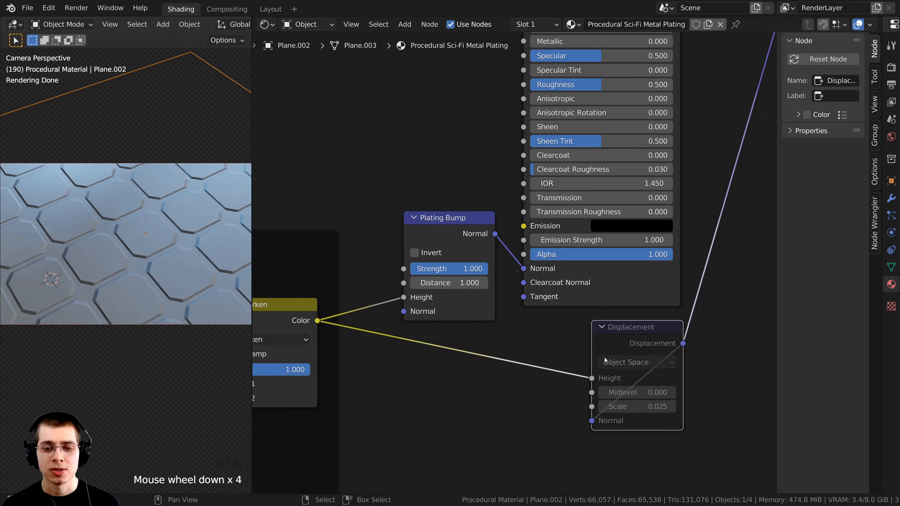
drag(634, 336, 633, 334)
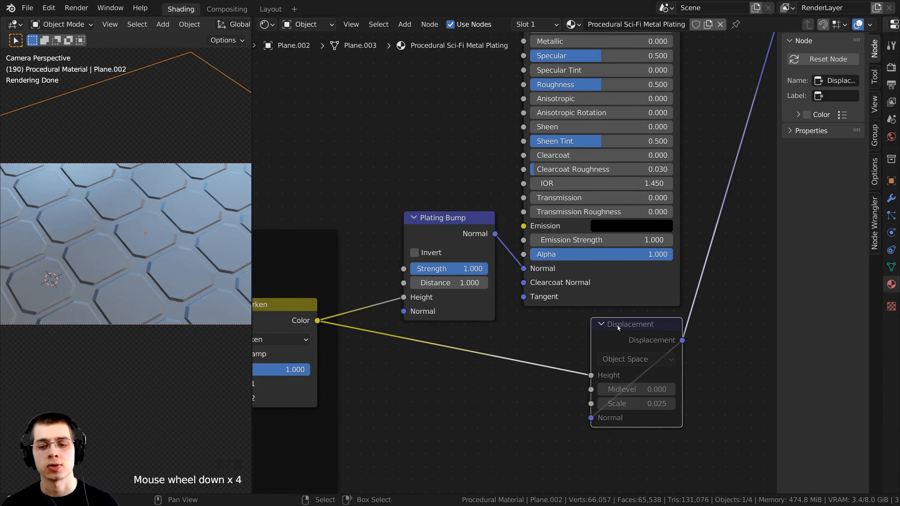
- Add a Brick Texture node in the empty area above the Displacement Texture frame
scroll(617, 325, down, 4)
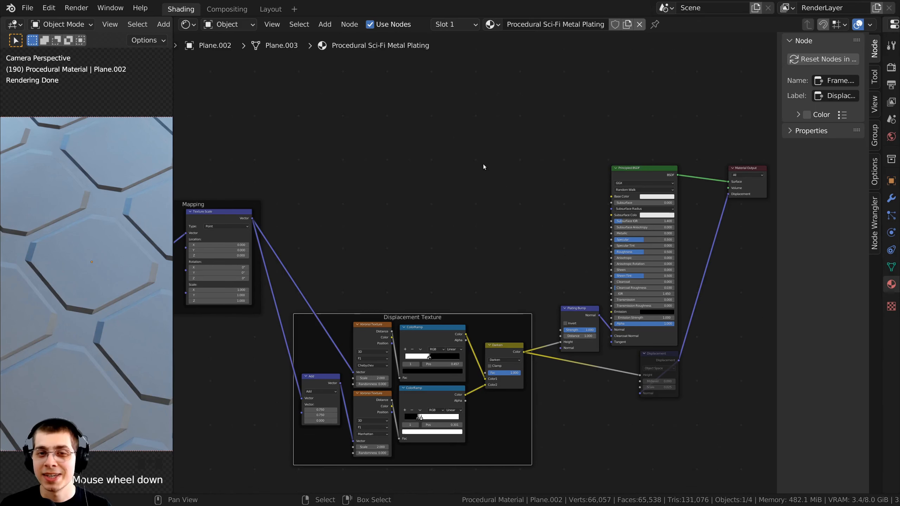
scroll(393, 248, up, 1)
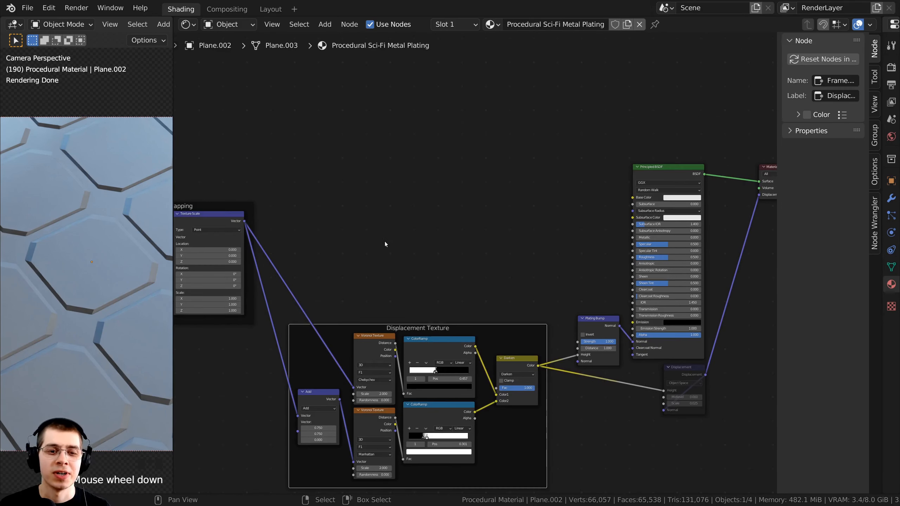
scroll(408, 284, up, 1)
scroll(436, 379, down, 2)
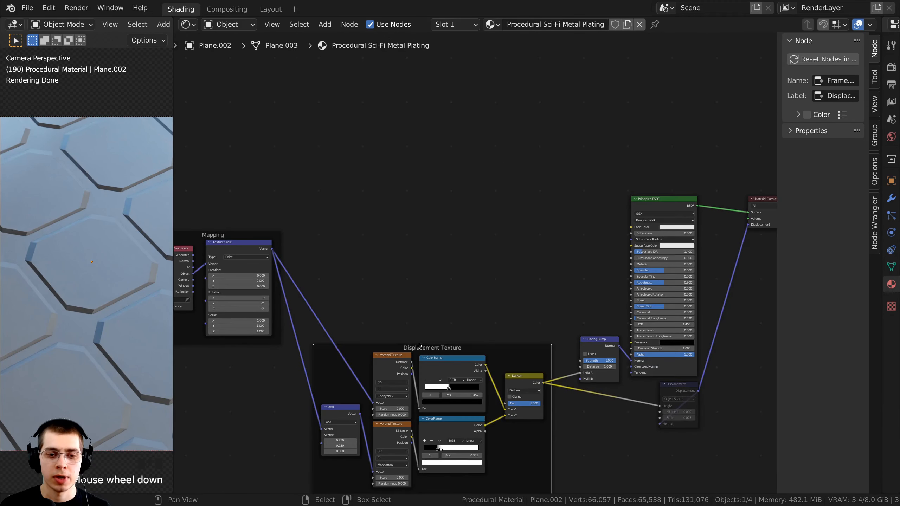
scroll(420, 275, up, 2)
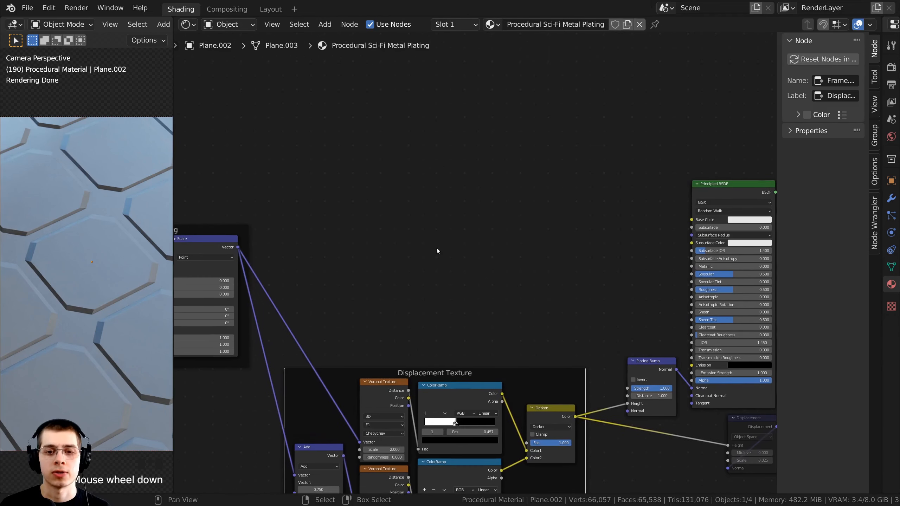
key(shift+a)
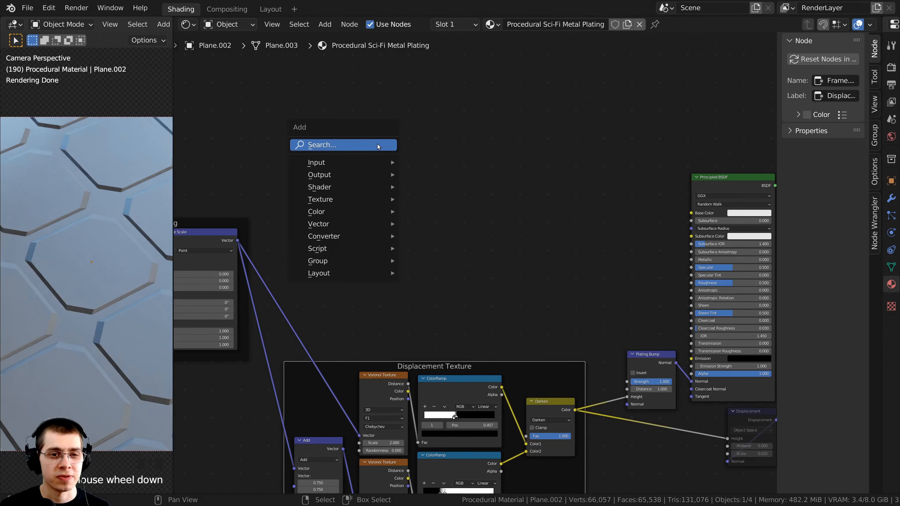
click(360, 144)
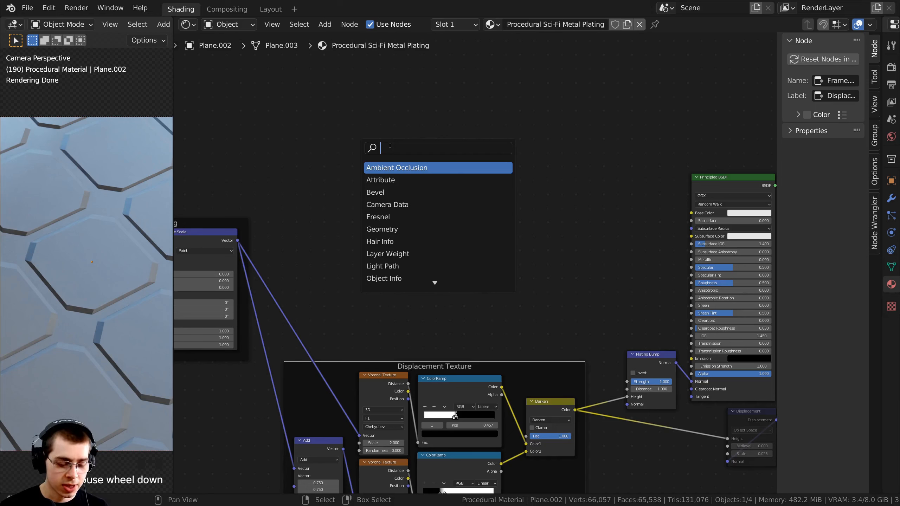
text(bri)
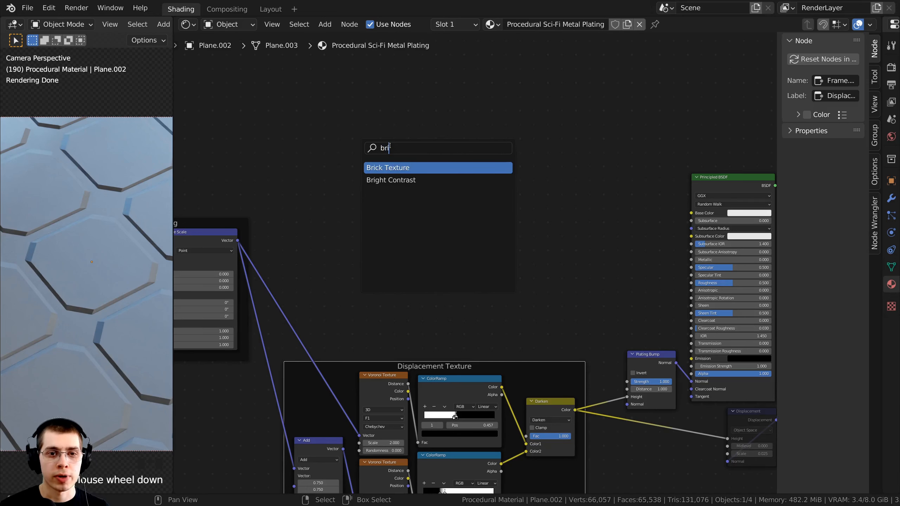
click(378, 168)
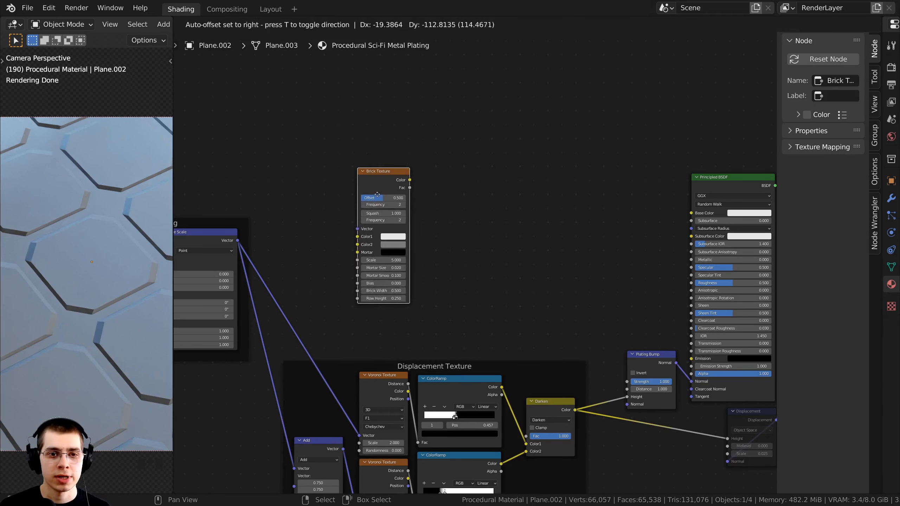
- Place the new Brick Texture node in the empty area above the Displacement Texture frame
click(376, 195)
middle_drag(401, 195, 497, 196)
scroll(496, 196, up, 2)
drag(496, 196, 498, 196)
middle_drag(281, 230, 346, 199)
scroll(346, 202, up, 1)
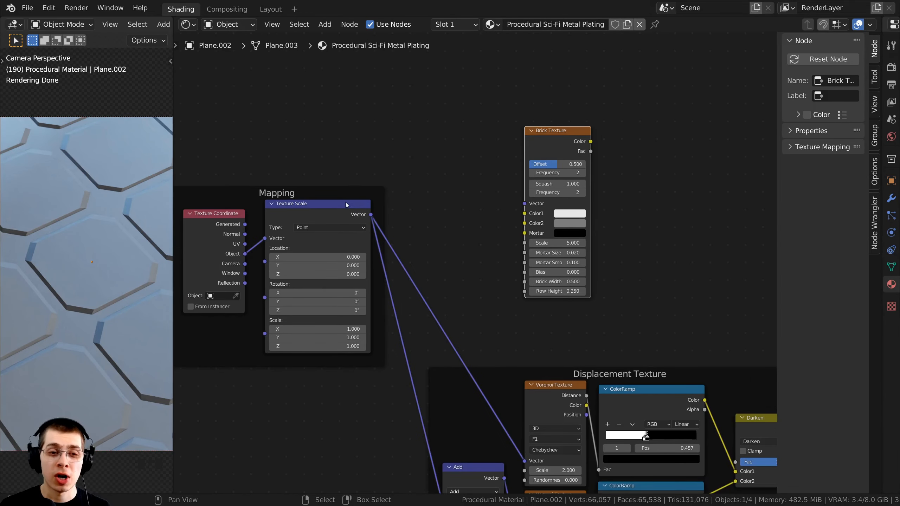
- Connect the Vector output of the Texture Scale mapping node to the Brick Texture's Vector input
click(291, 210)
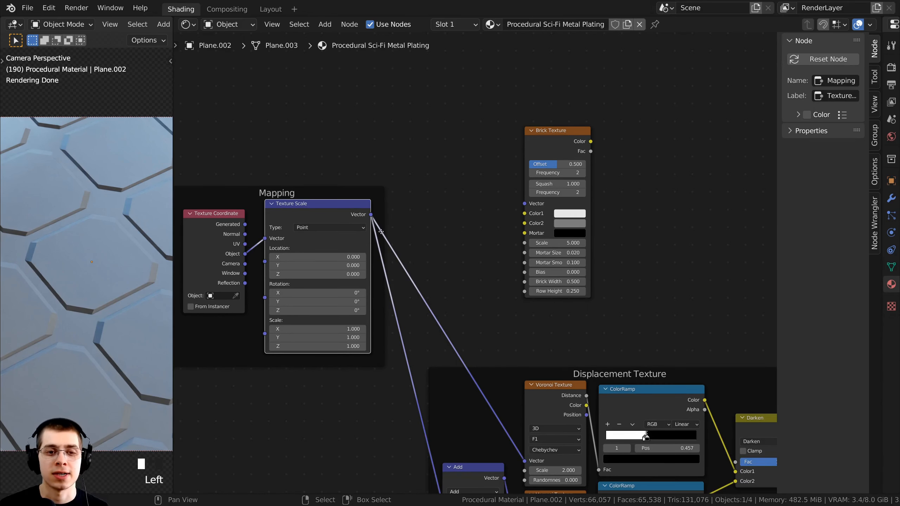
scroll(381, 231, up, 1)
drag(362, 211, 529, 199)
middle_drag(231, 233, 318, 215)
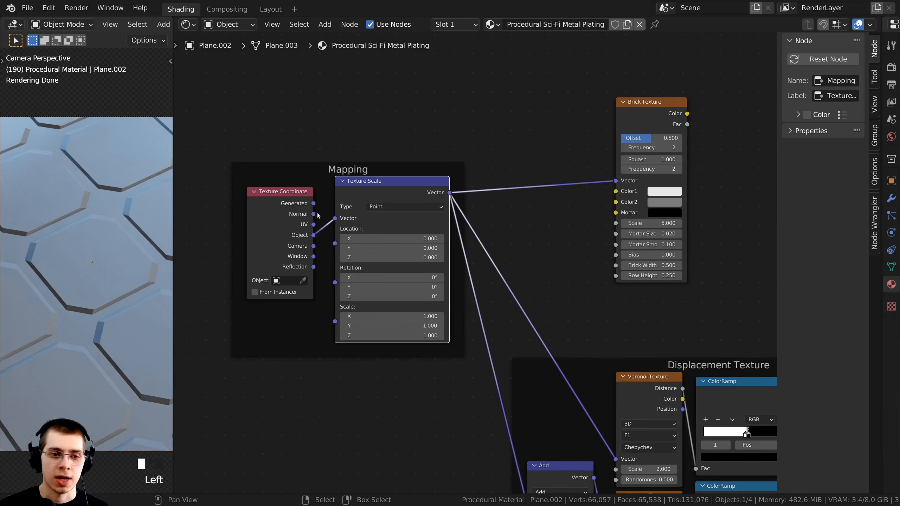
click(286, 214)
- Preview the Brick Texture's Color output on the plane and nudge the node slightly upward
middle_drag(591, 258, 525, 268)
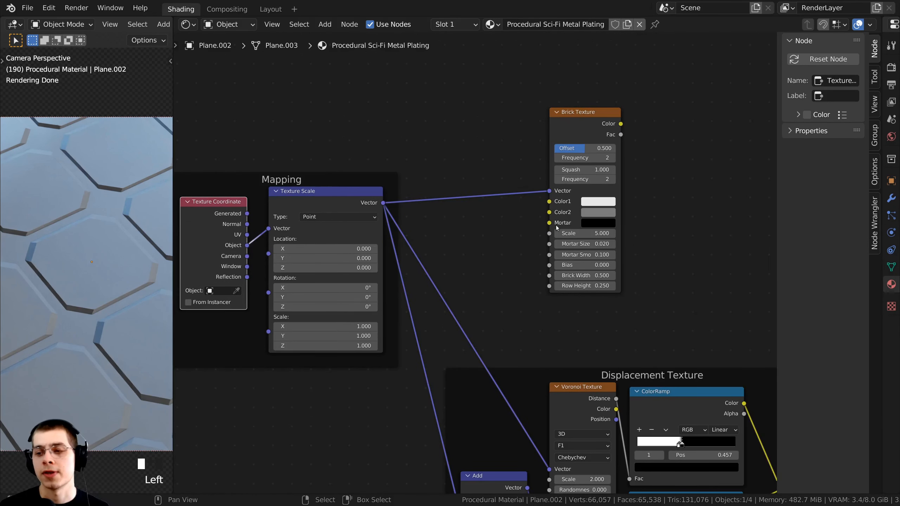
middle_drag(589, 214, 548, 220)
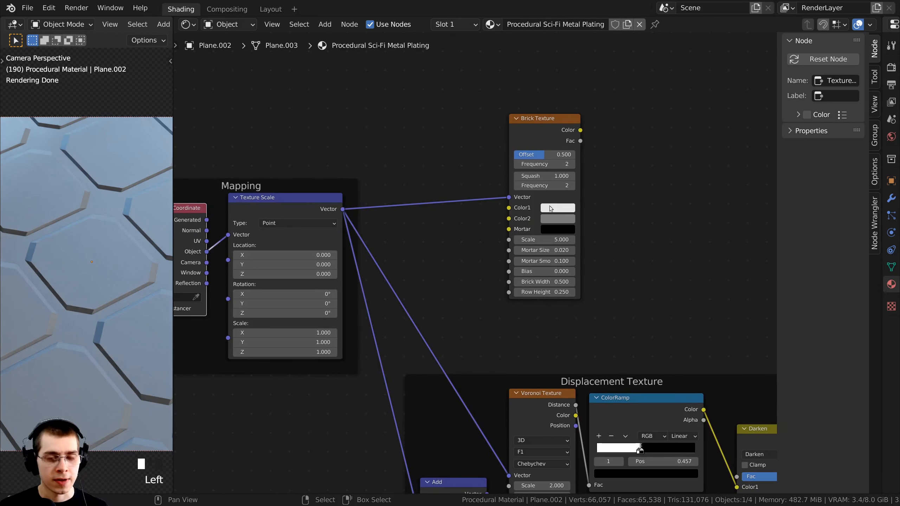
ctrl+shift+click(555, 125)
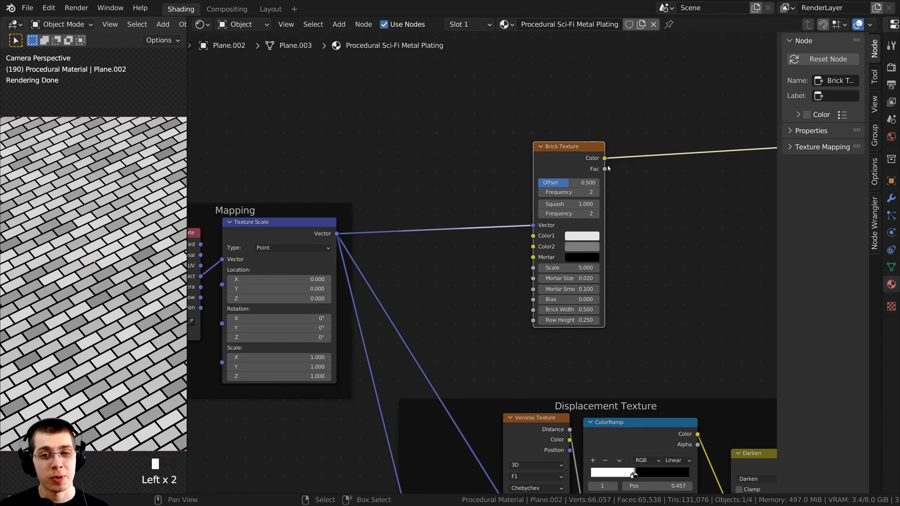
scroll(602, 160, up, 2)
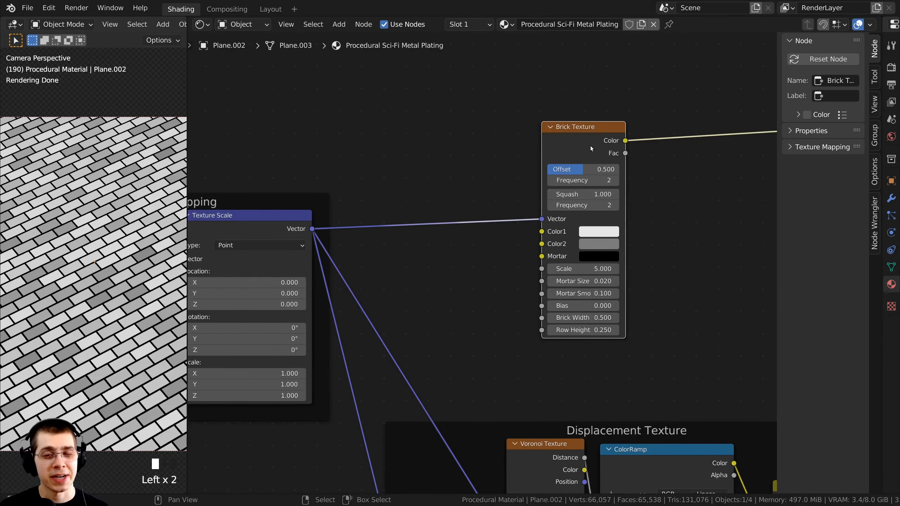
drag(592, 143, 584, 134)
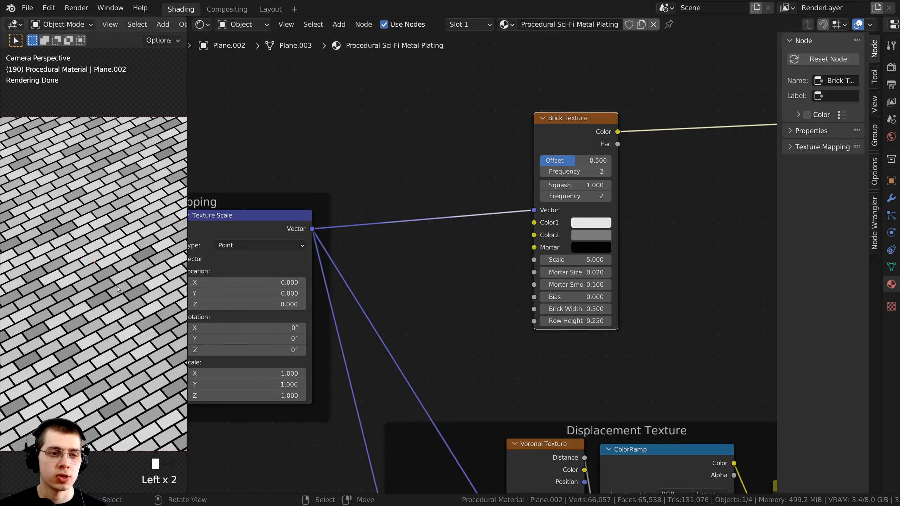
- Add a Voronoi Texture node and insert it into the link between Texture Scale and Brick Texture
key(shift+a)
click(396, 118)
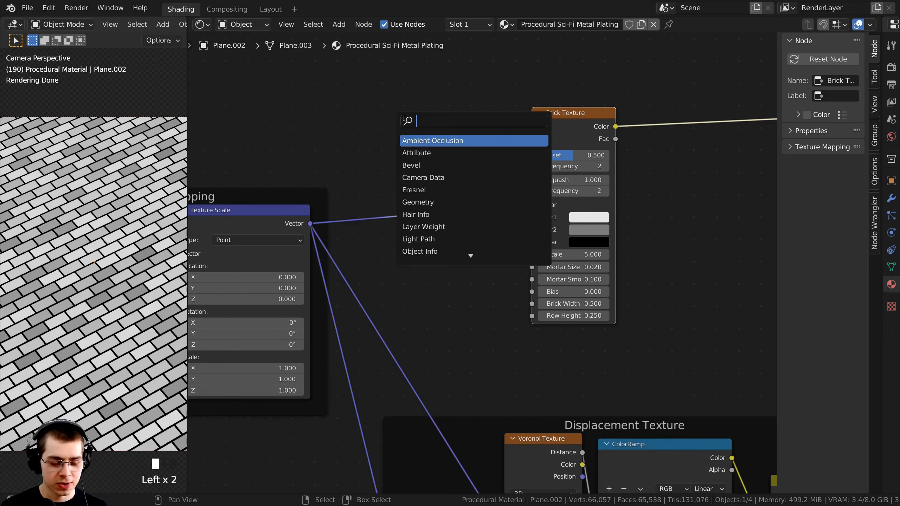
text(vor)
click(415, 141)
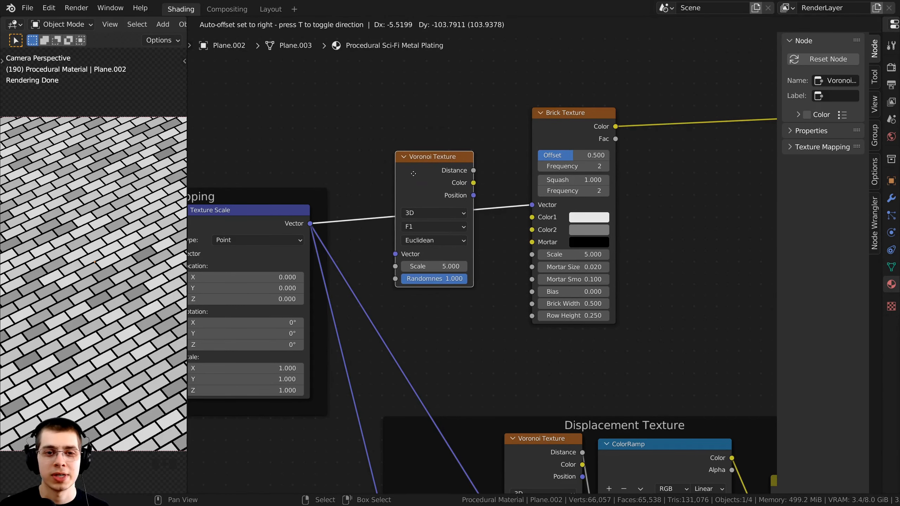
click(413, 174)
scroll(481, 267, down, 1)
drag(438, 165, 441, 177)
drag(567, 124, 572, 119)
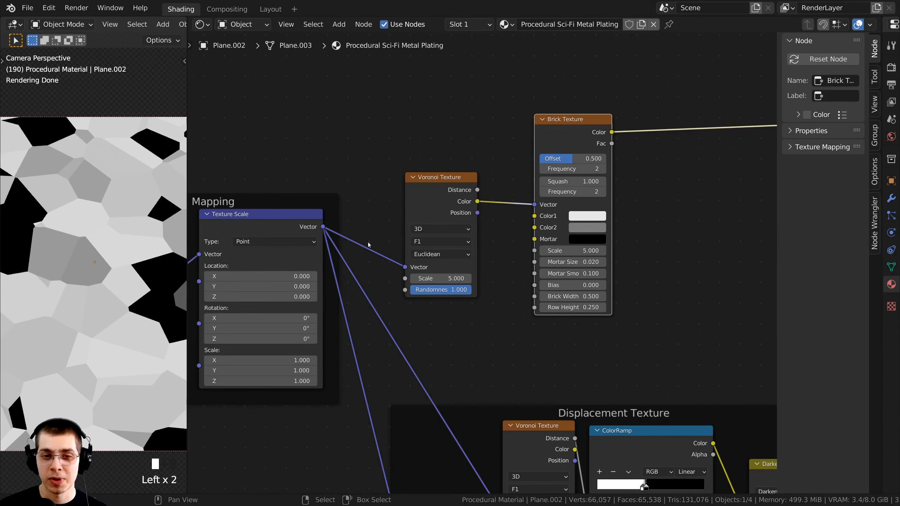
- Drive the Brick Texture's Vector input with the new Voronoi Texture's Distance output instead of its Color output
scroll(485, 183, up, 2)
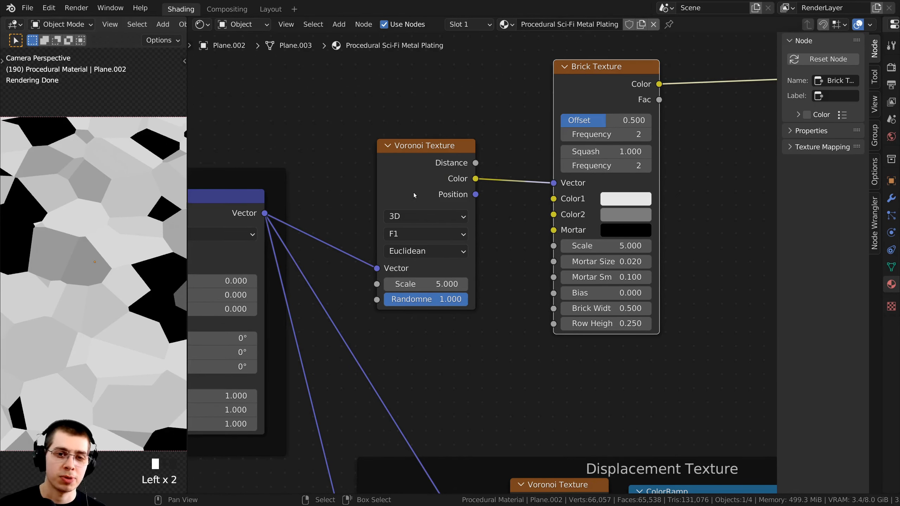
mouse_move(415, 179)
mouse_down()
mouse_move(443, 184)
mouse_move(416, 178)
mouse_up()
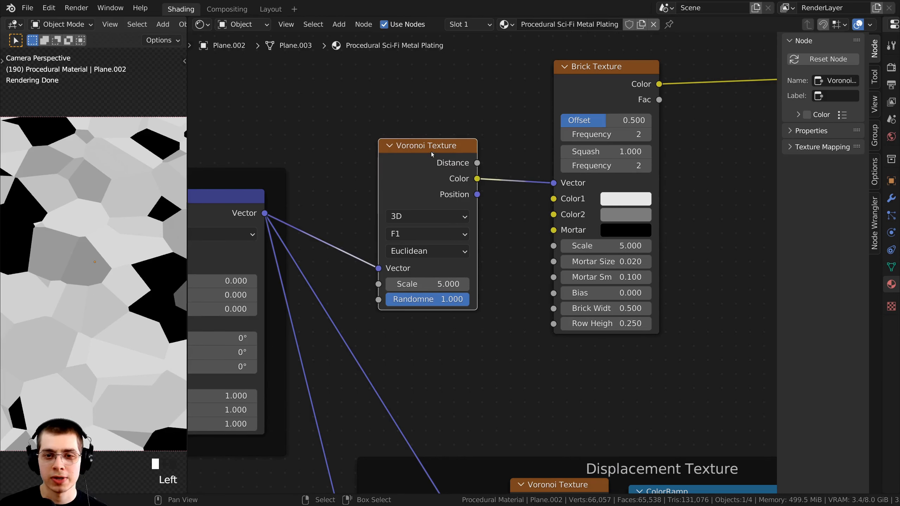
drag(445, 188, 437, 194)
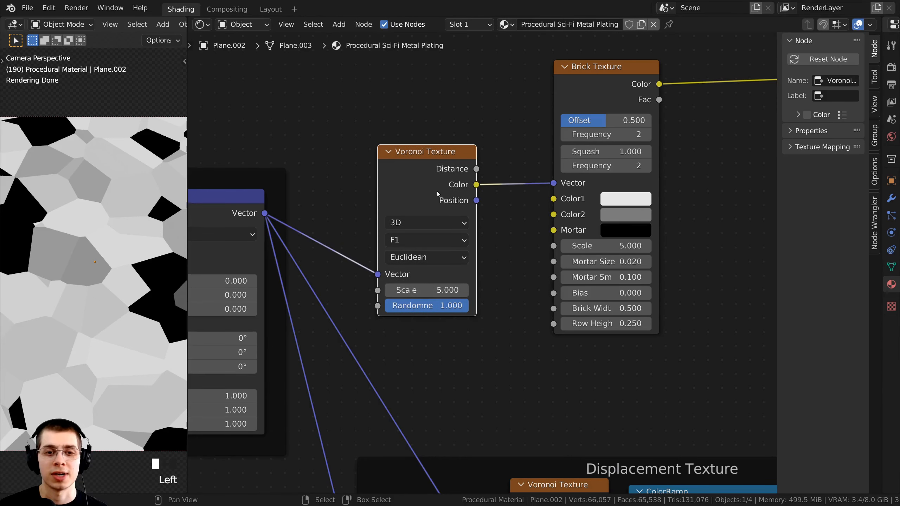
drag(476, 170, 553, 183)
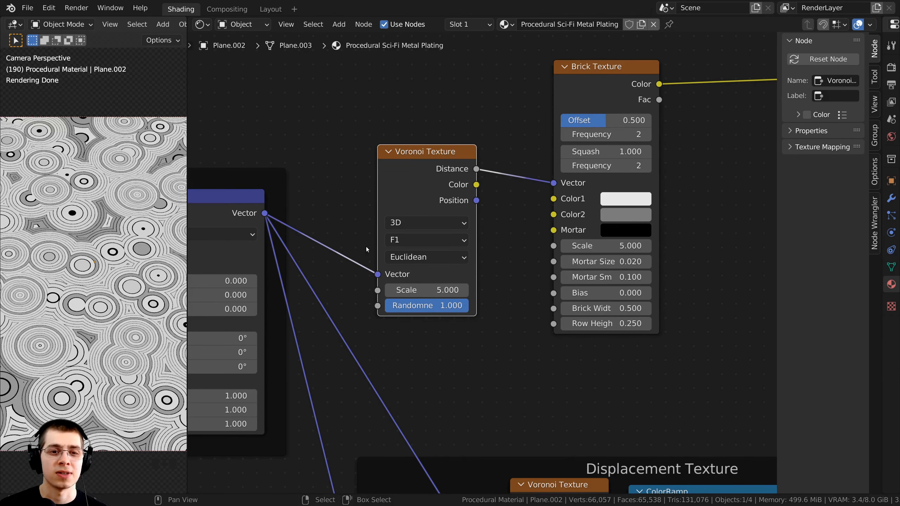
- Set the new Voronoi Texture to 4D with F2 as its feature output
middle_drag(366, 249, 374, 233)
click(414, 210)
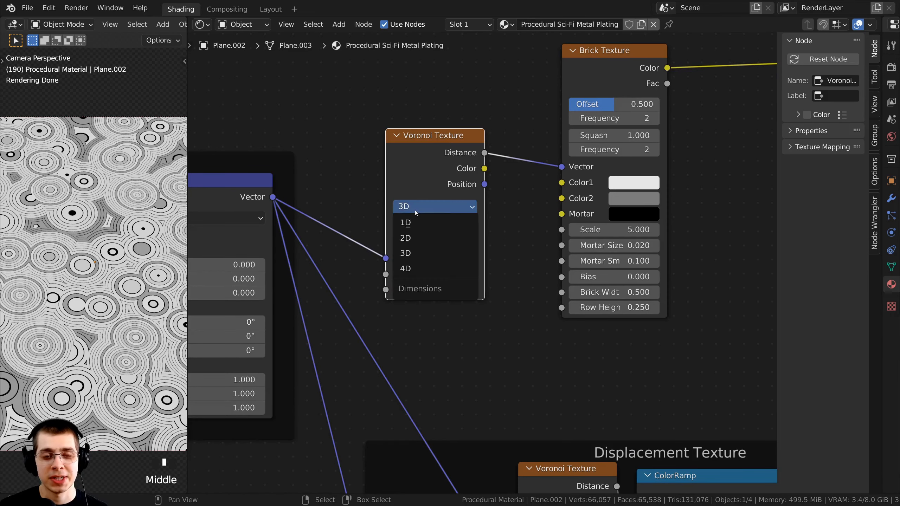
click(414, 270)
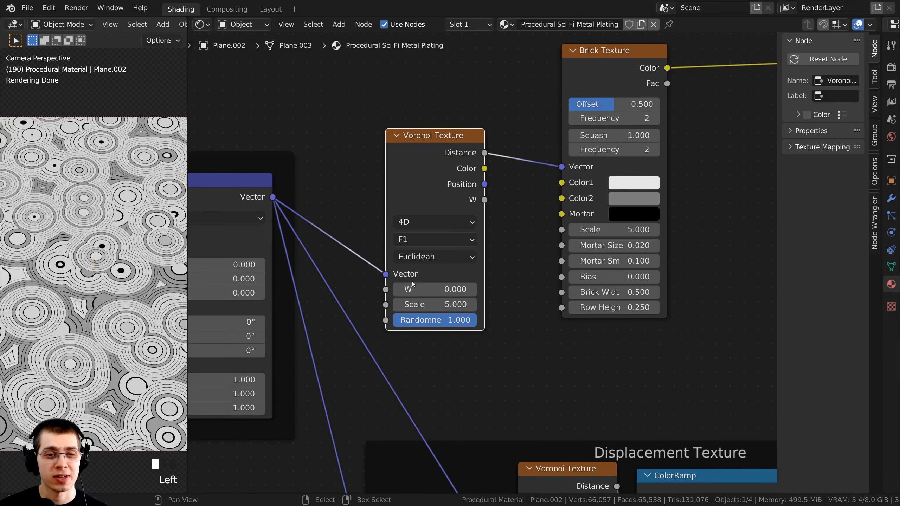
click(425, 243)
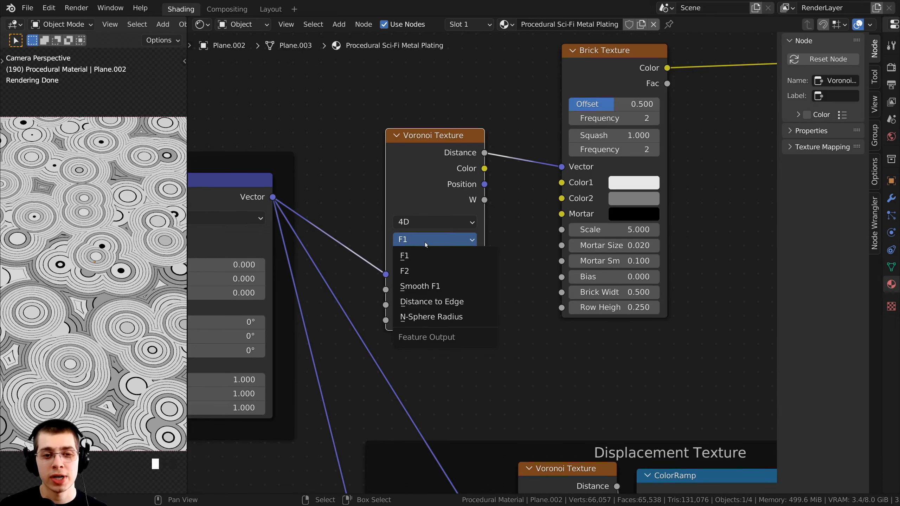
click(428, 271)
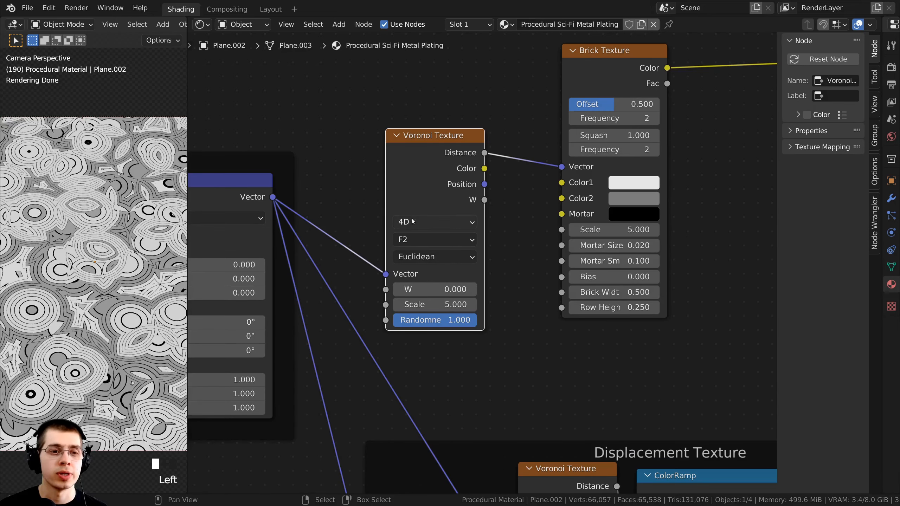
- Change the new Voronoi Texture's distance metric to Chebychev
middle_drag(411, 191, 407, 155)
scroll(408, 139, up, 1)
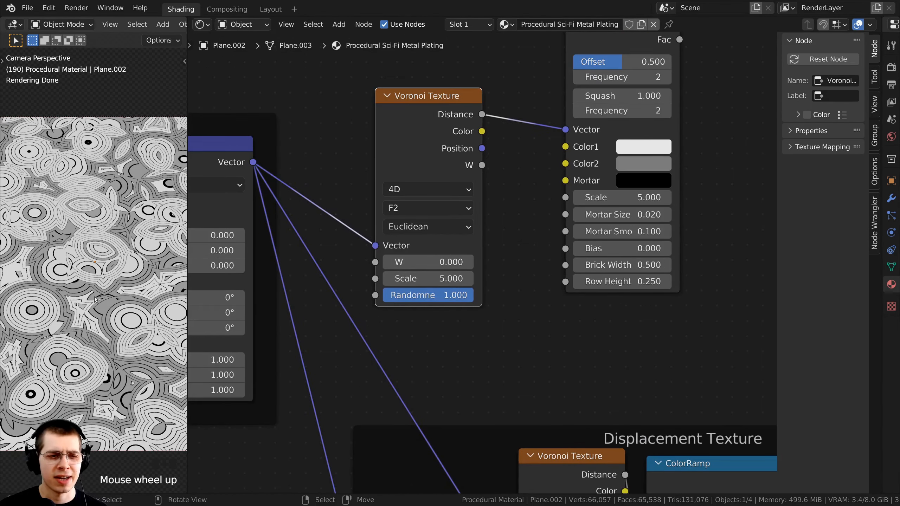
scroll(92, 301, up, 2)
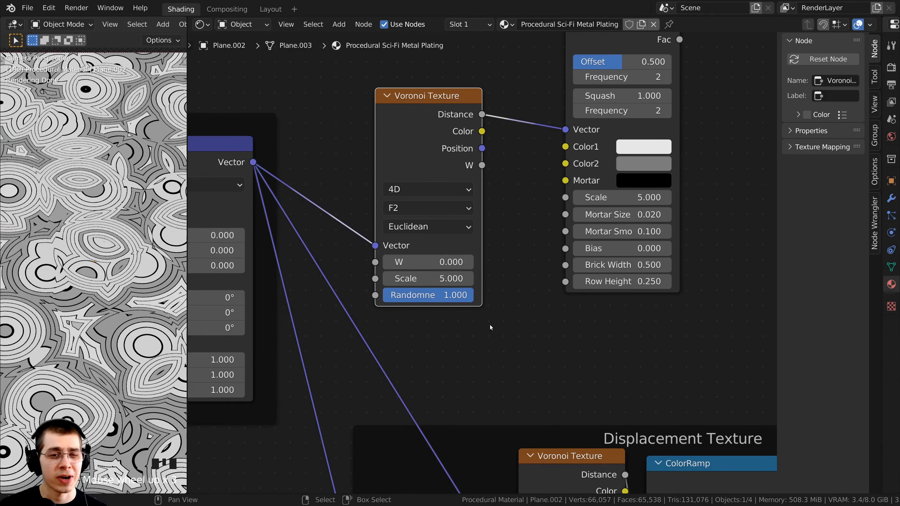
middle_drag(495, 310, 509, 294)
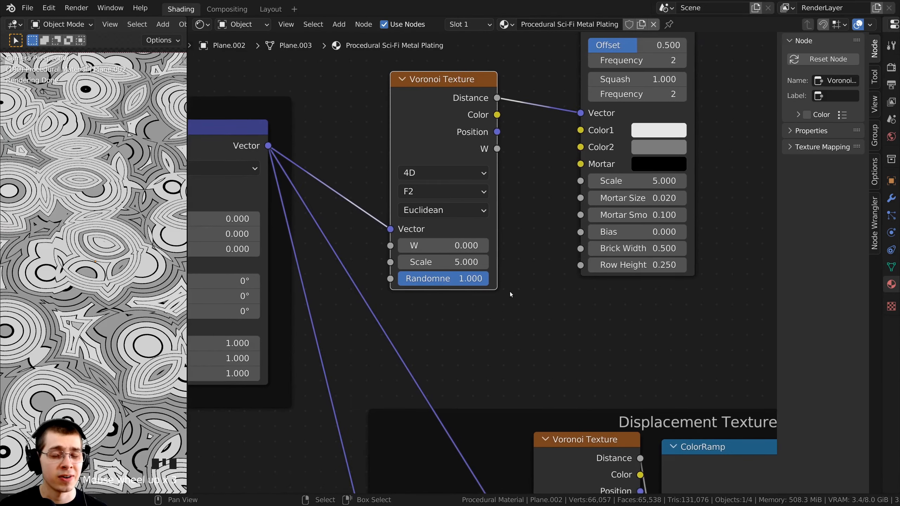
click(421, 211)
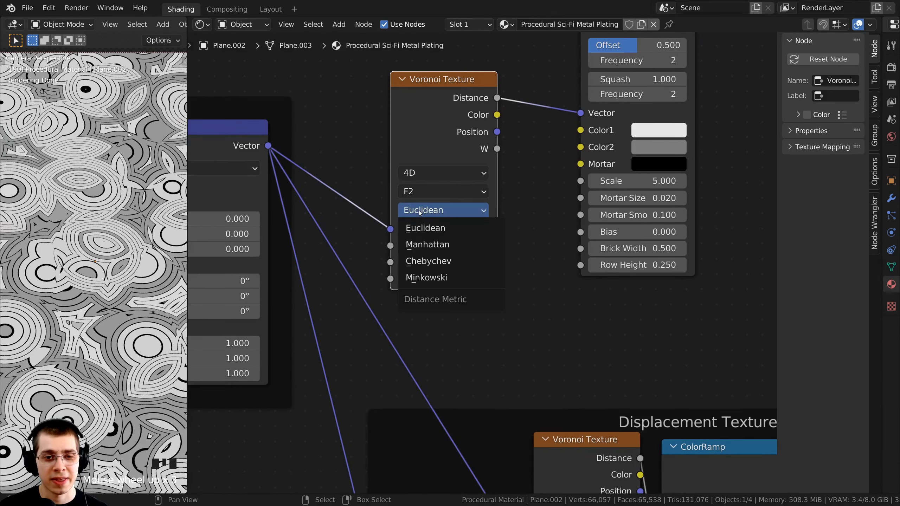
click(423, 262)
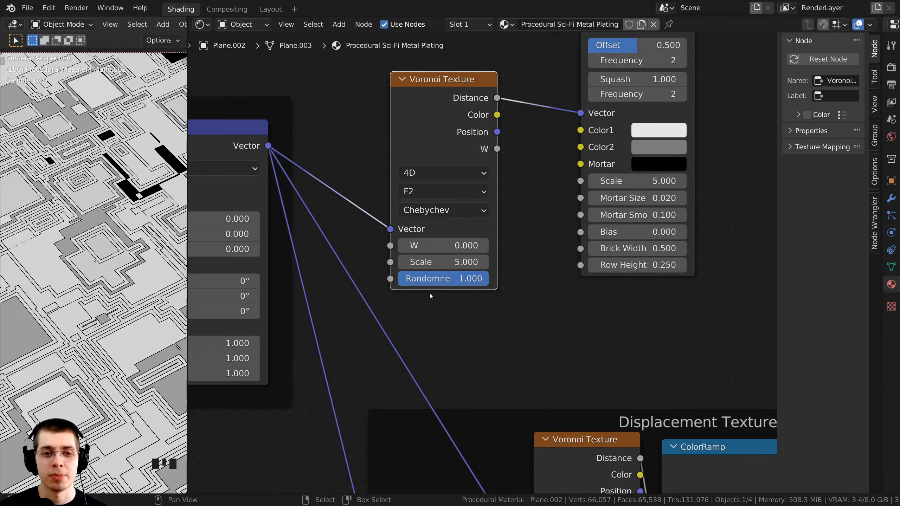
- Inspect the pattern in a wider viewport and set the new Voronoi Texture's scale to 6
scroll(430, 262, down, 1)
drag(187, 251, 280, 253)
middle_drag(132, 328, 237, 370)
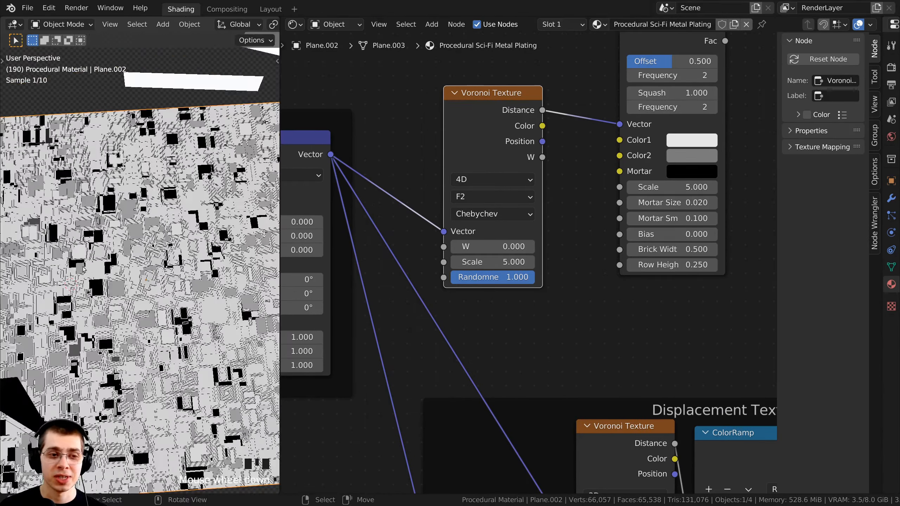
middle_drag(172, 363, 216, 386)
scroll(156, 354, up, 4)
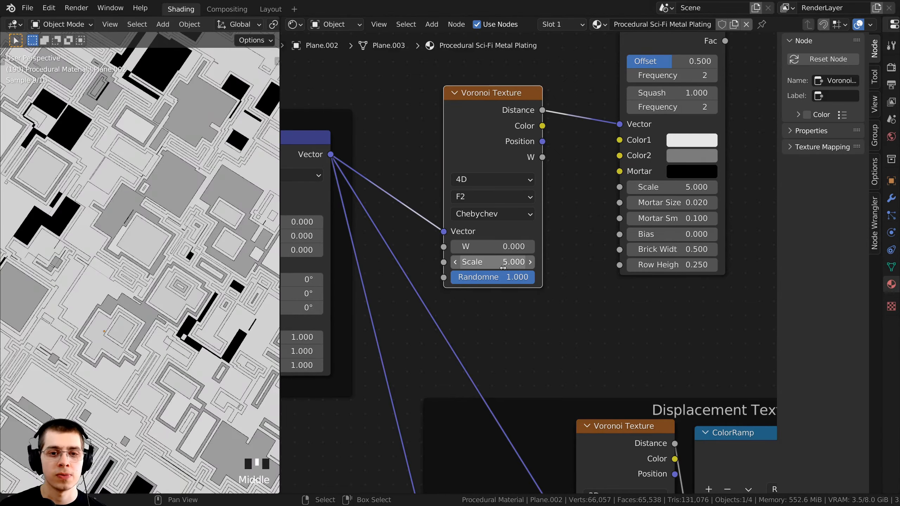
click(493, 261)
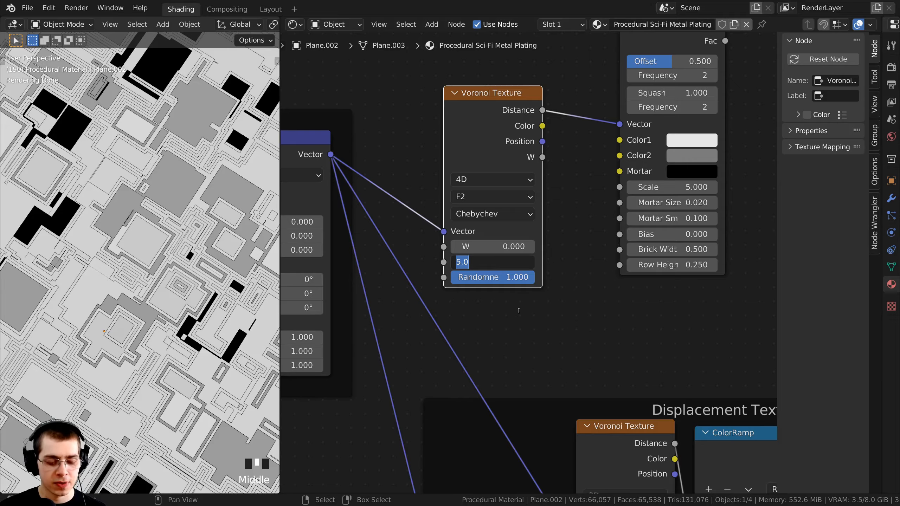
text(6)
key(Return)
scroll(142, 248, down, 2)
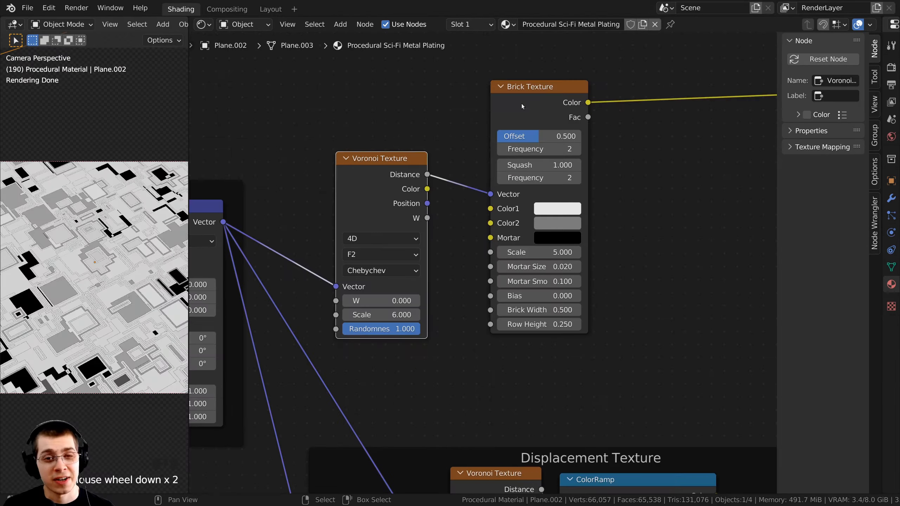
- Move the new Voronoi Texture and Brick Texture nodes farther above the Displacement Texture frame
click(522, 106)
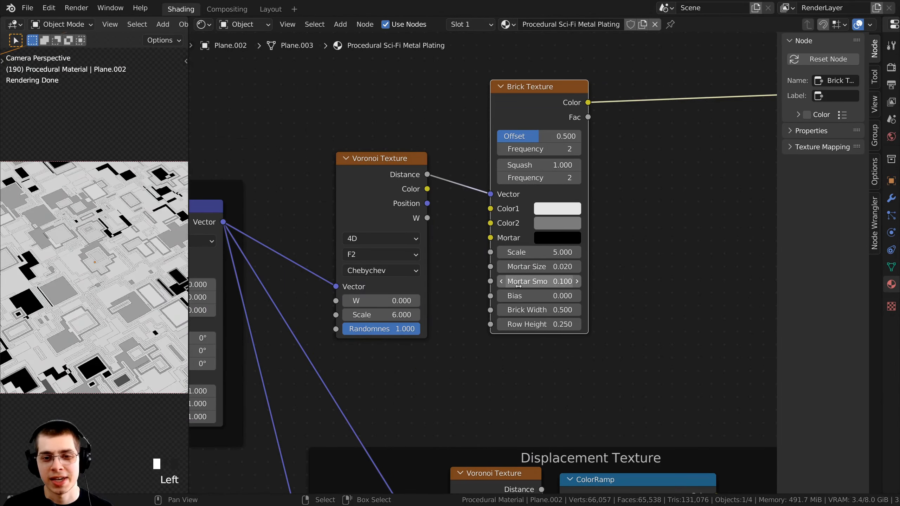
drag(531, 104, 518, 111)
middle_drag(519, 156, 511, 143)
middle_drag(511, 200, 499, 204)
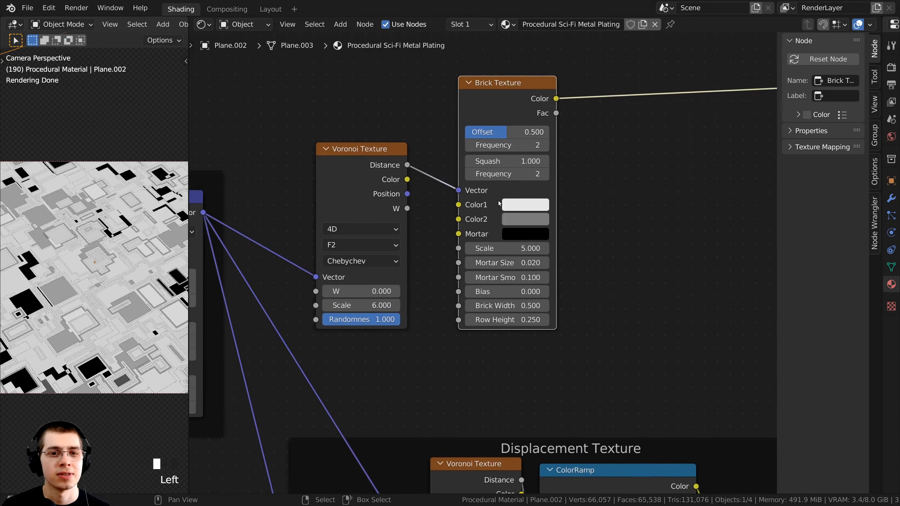
scroll(499, 204, down, 2)
scroll(106, 214, up, 4)
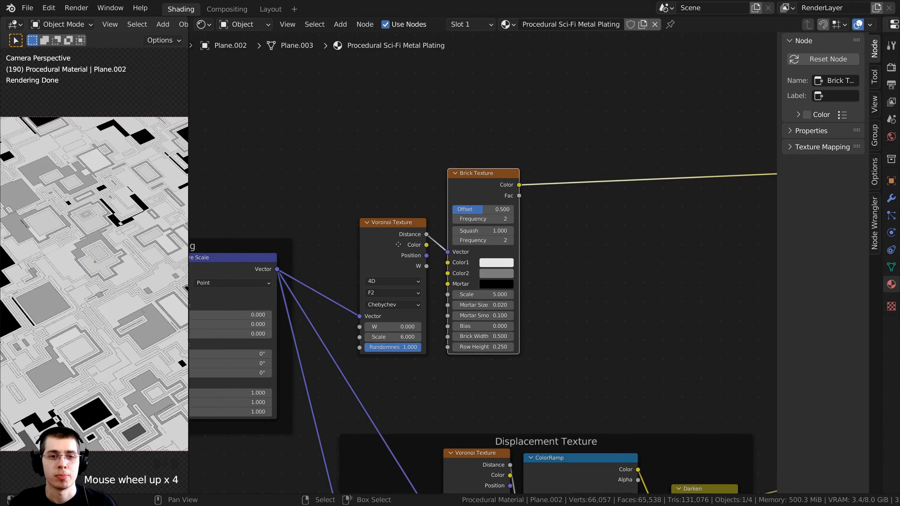
drag(411, 247, 407, 188)
drag(462, 188, 476, 134)
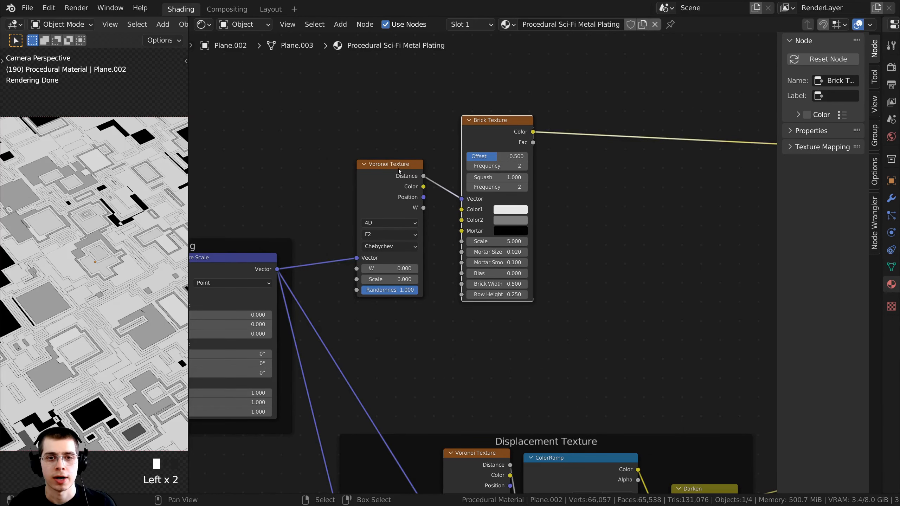
drag(399, 170, 406, 170)
- Add a Noise Texture node beside the Brick Texture node
key(shift+a)
click(394, 142)
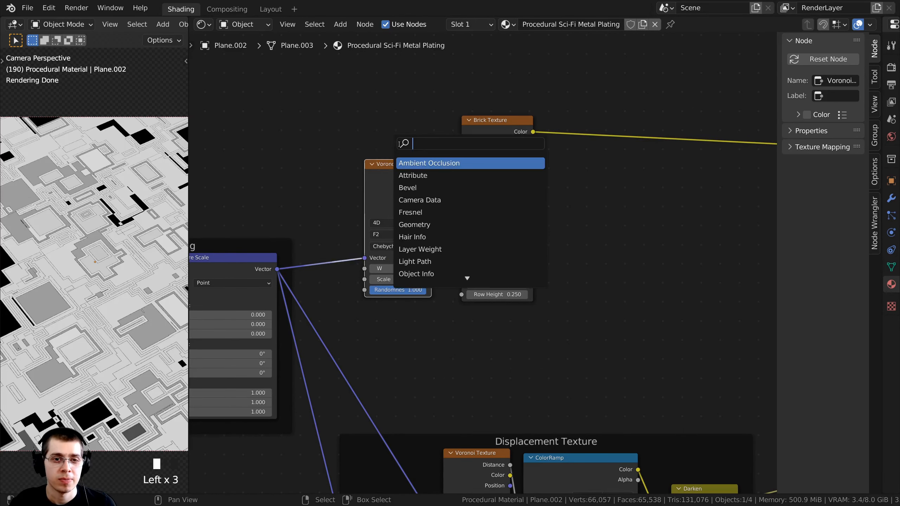
text(noise)
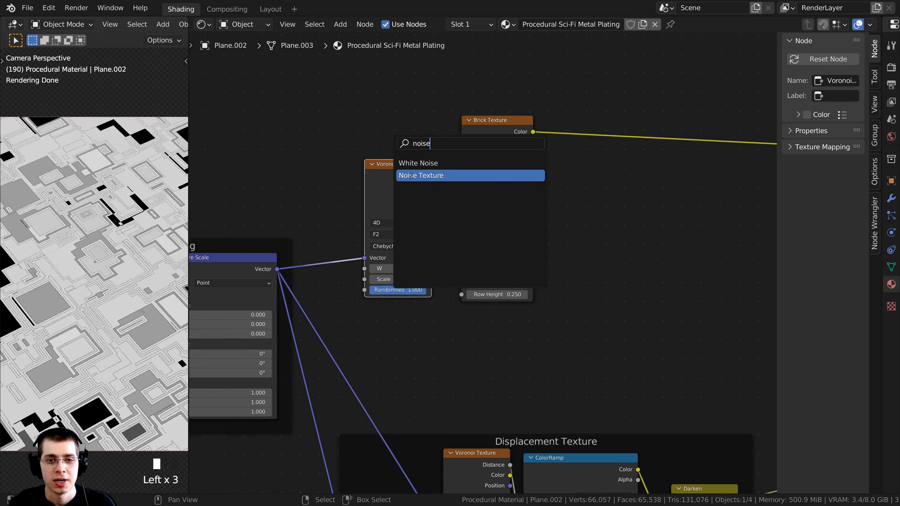
click(411, 175)
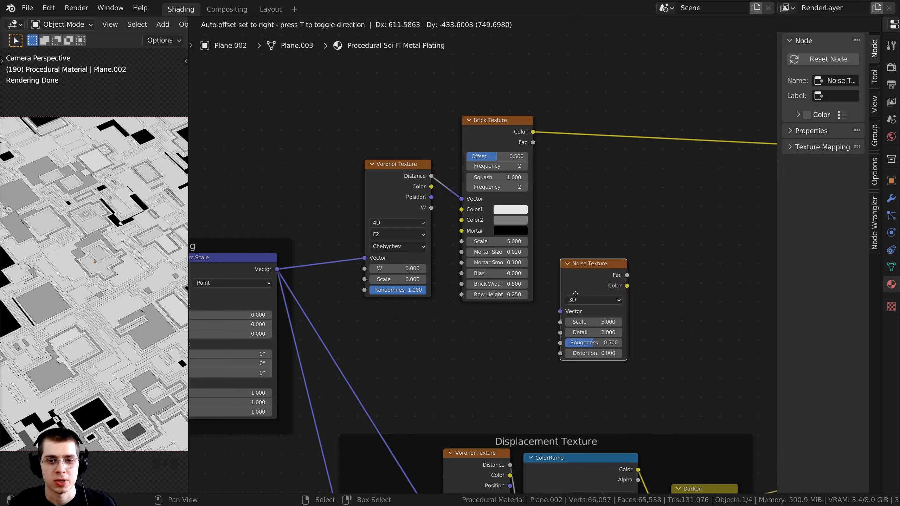
click(558, 295)
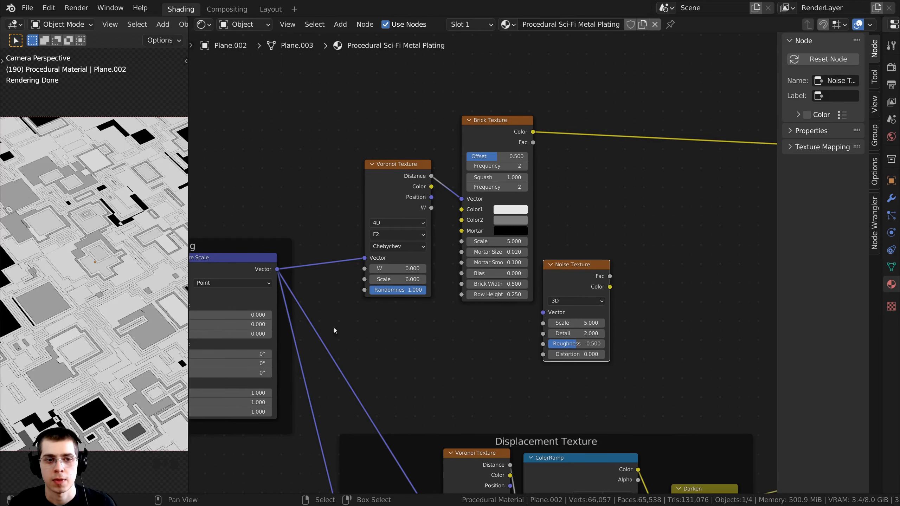
- Connect the Texture Scale node's Vector output to the Noise Texture's Vector input and preview the Noise Texture on the plane
middle_drag(230, 254, 238, 234)
scroll(238, 234, up, 1)
scroll(267, 259, up, 1)
mouse_move(267, 259)
middle_down()
mouse_move(317, 252)
mouse_move(255, 247)
middle_up()
drag(262, 246, 569, 297)
click(615, 243)
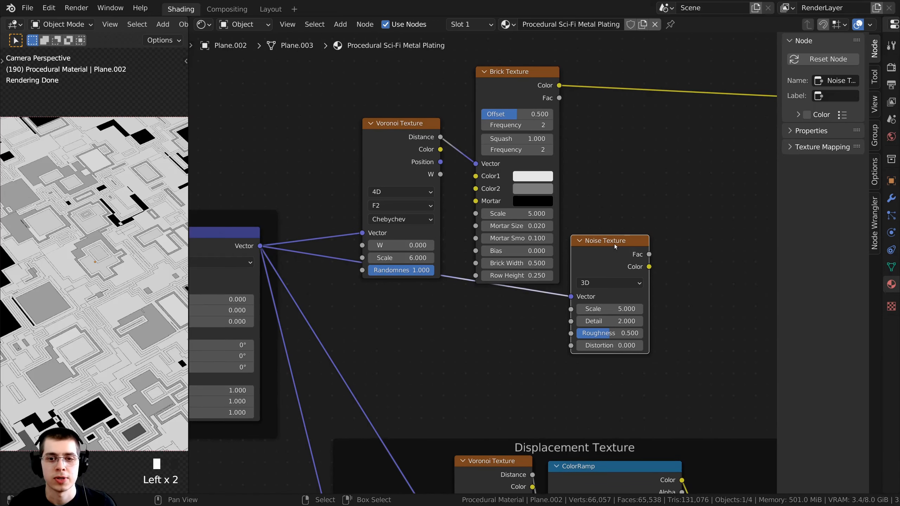
middle_drag(585, 247, 509, 251)
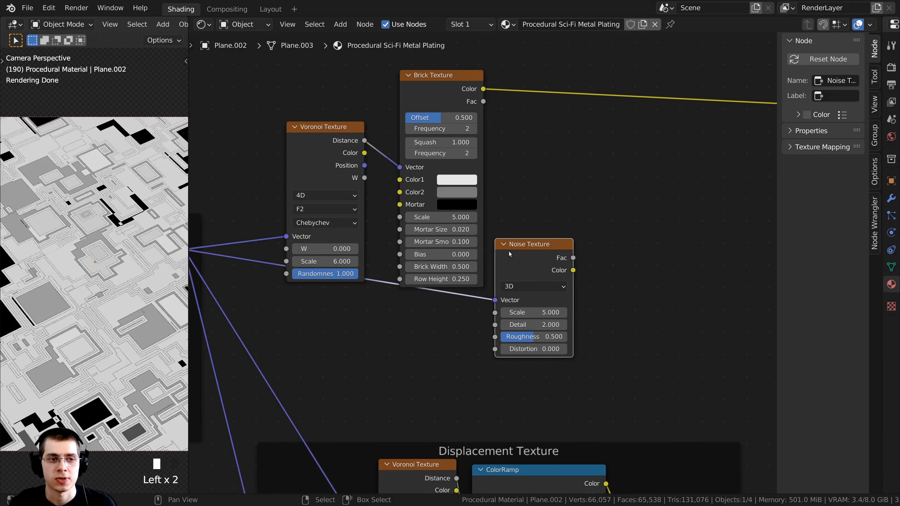
ctrl+shift+click(528, 250)
middle_drag(386, 310, 376, 289)
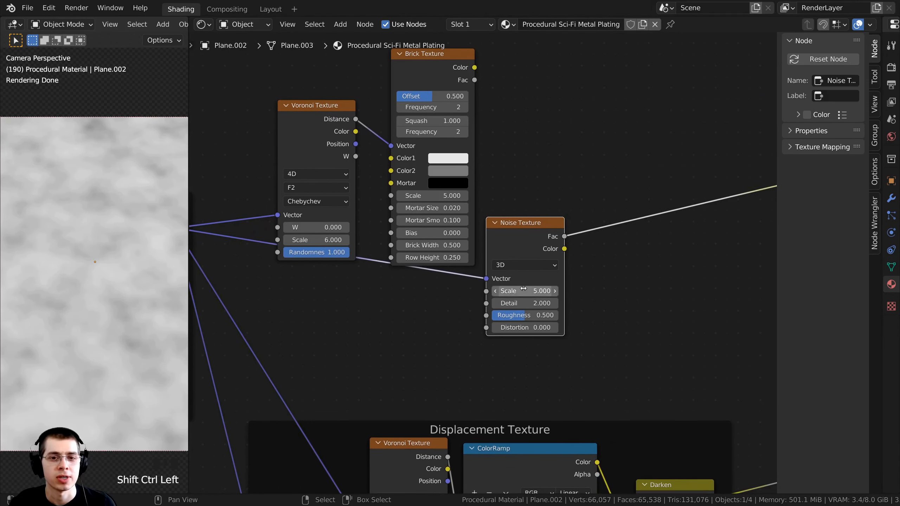
- Set the Noise Texture's Detail to 15 and its Roughness to 0.6
scroll(509, 243, up, 5)
middle_drag(508, 244, 498, 237)
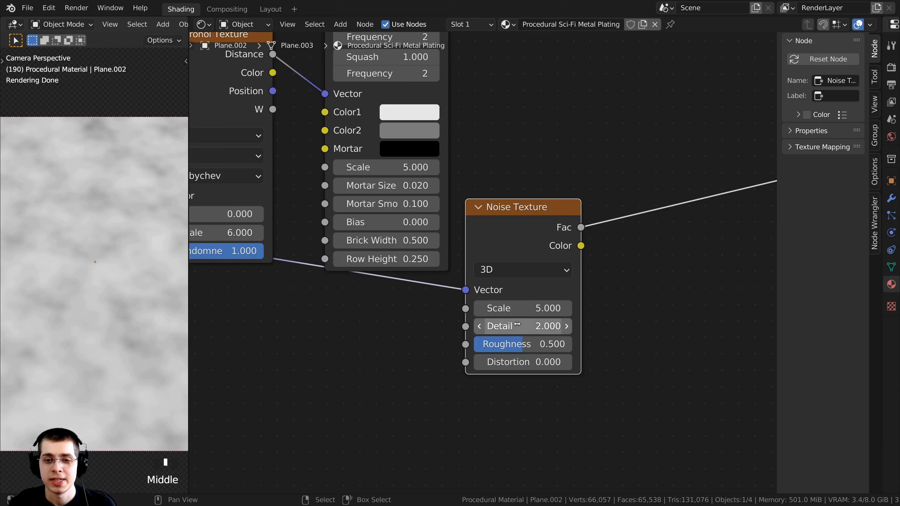
drag(514, 328, 620, 328)
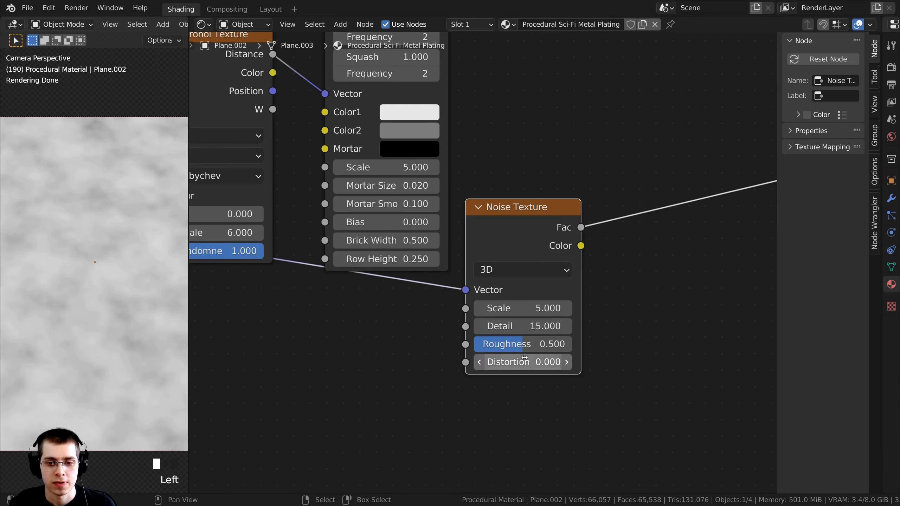
click(517, 346)
click(520, 341)
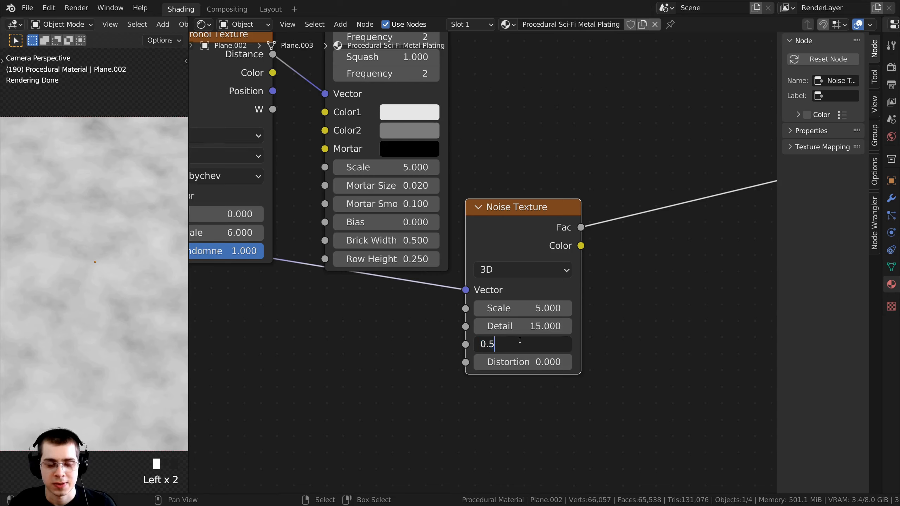
key(BackSpace)
text(6)
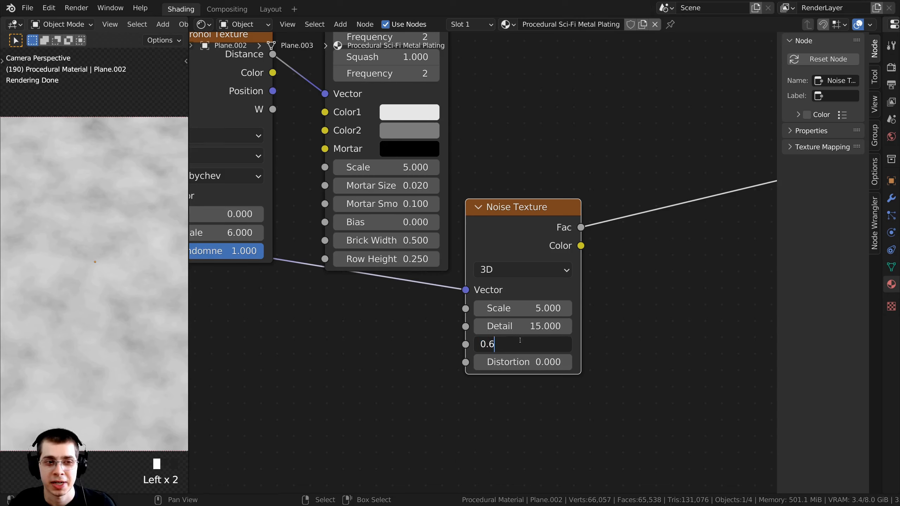
key(Return)
scroll(114, 366, down, 3)
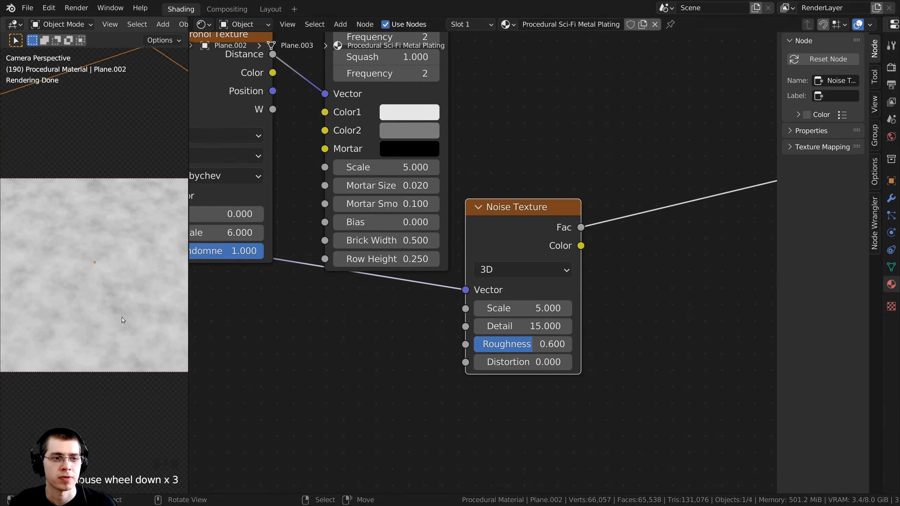
shift+middle_drag(121, 318, 40, 321)
scroll(39, 321, up, 2)
shift+middle_drag(90, 259, 118, 297)
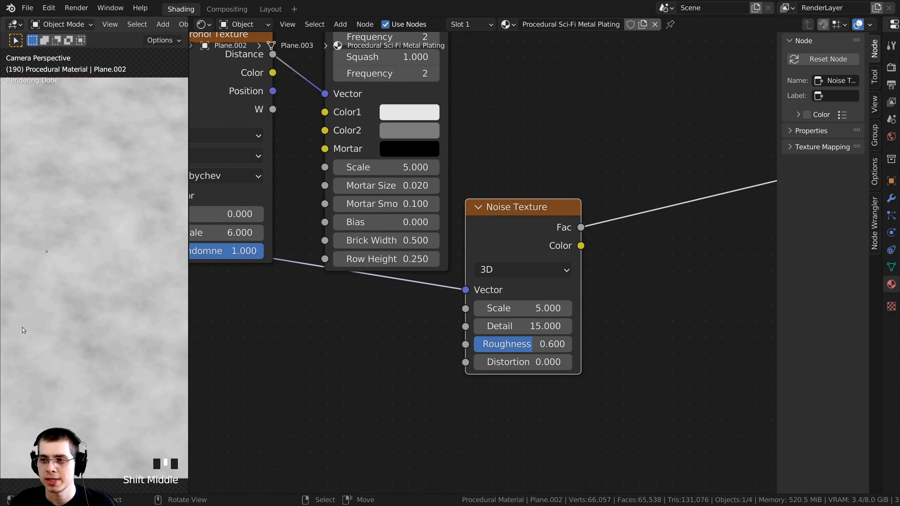
drag(188, 275, 192, 275)
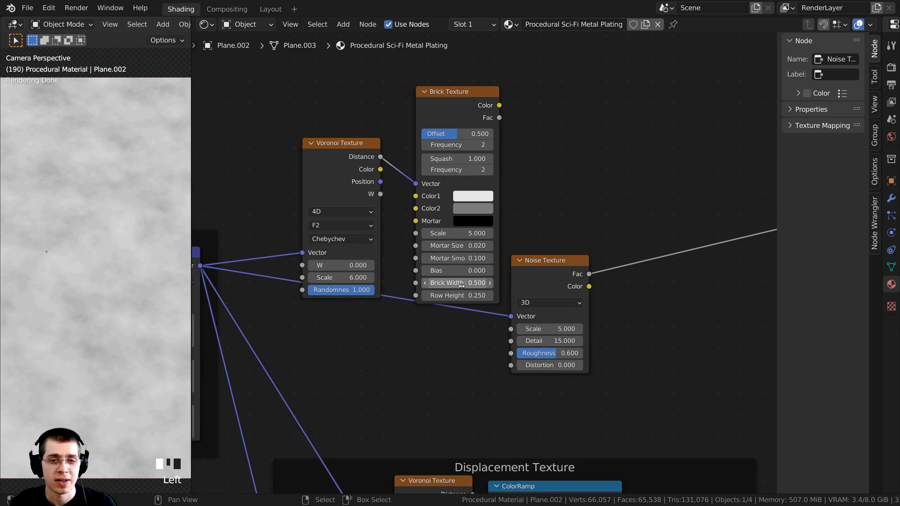
- Join the new Voronoi, Brick and Noise Texture nodes in a frame and shift that frame slightly toward the Mapping frame
scroll(445, 257, down, 2)
middle_drag(447, 226, 464, 235)
key(a)
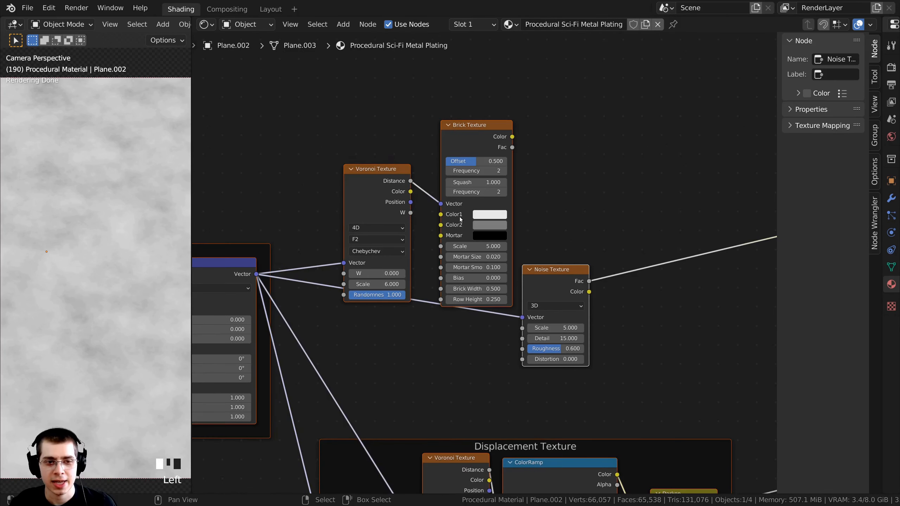
key(alt+a)
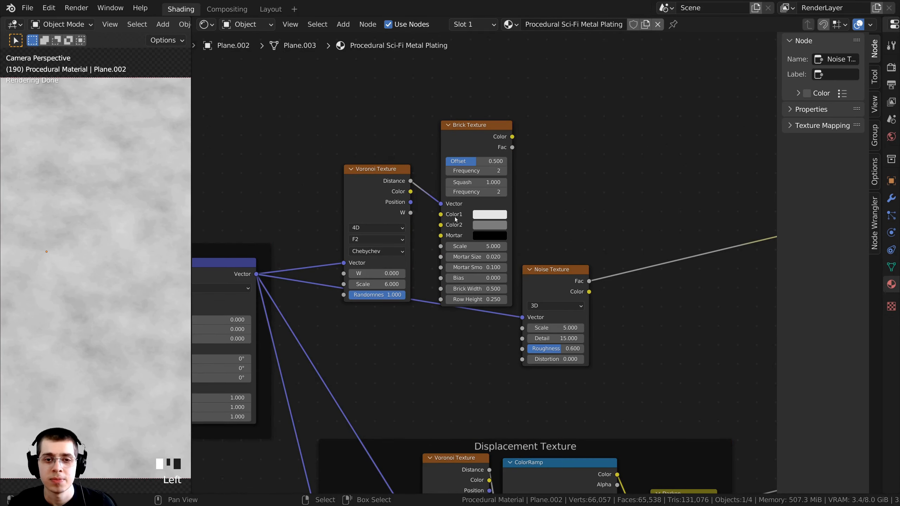
drag(331, 90, 596, 365)
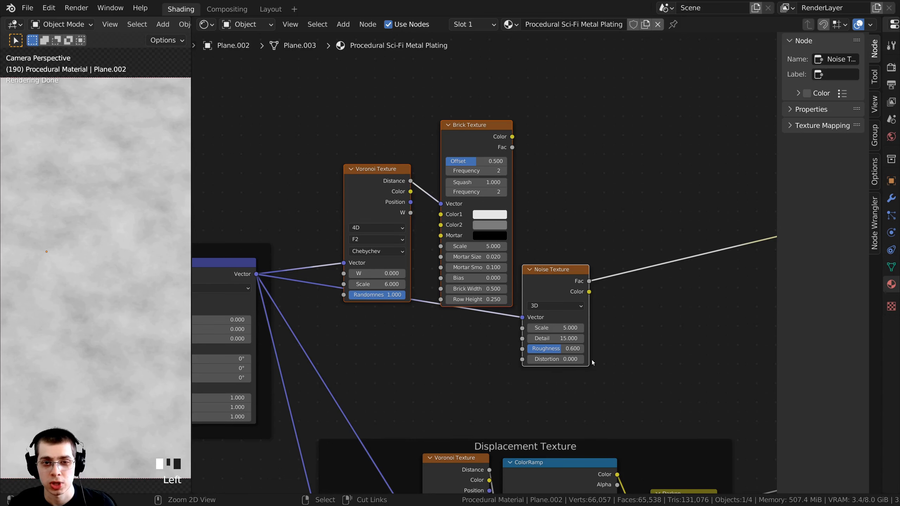
key(ctrl+j)
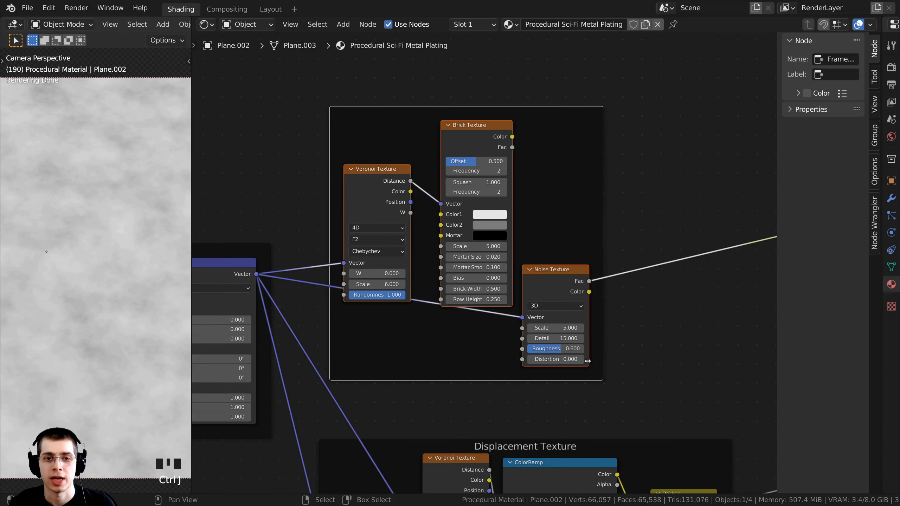
click(519, 110)
drag(542, 109, 524, 121)
- Label the new frame Sci-Fi Texture
drag(776, 111, 728, 111)
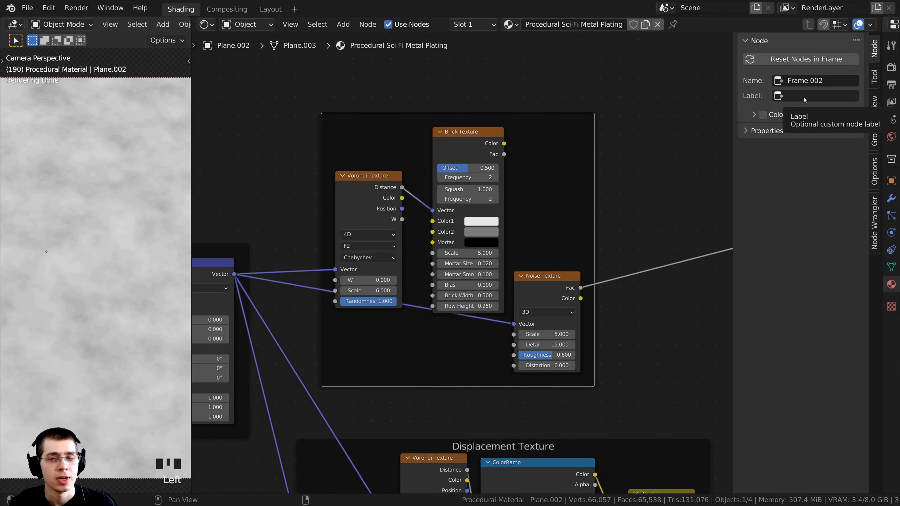
click(804, 97)
text(Sci-)
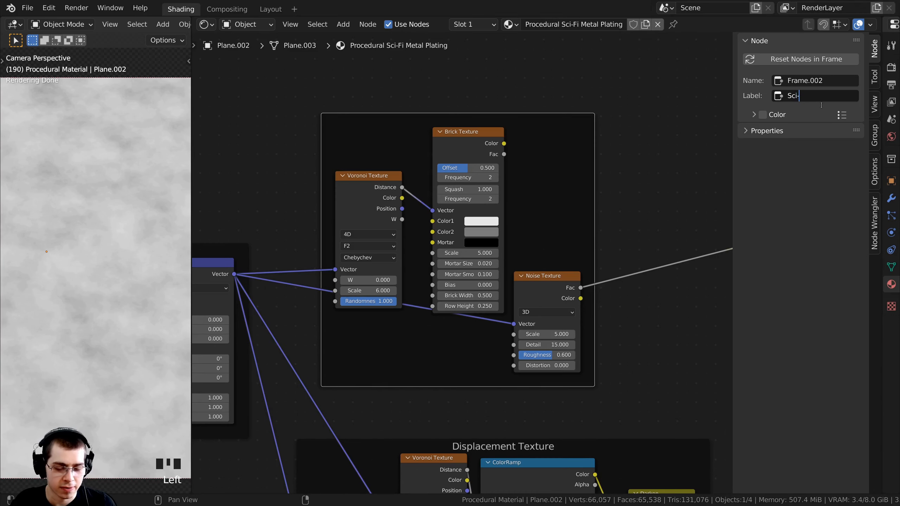
text(Fi Texture)
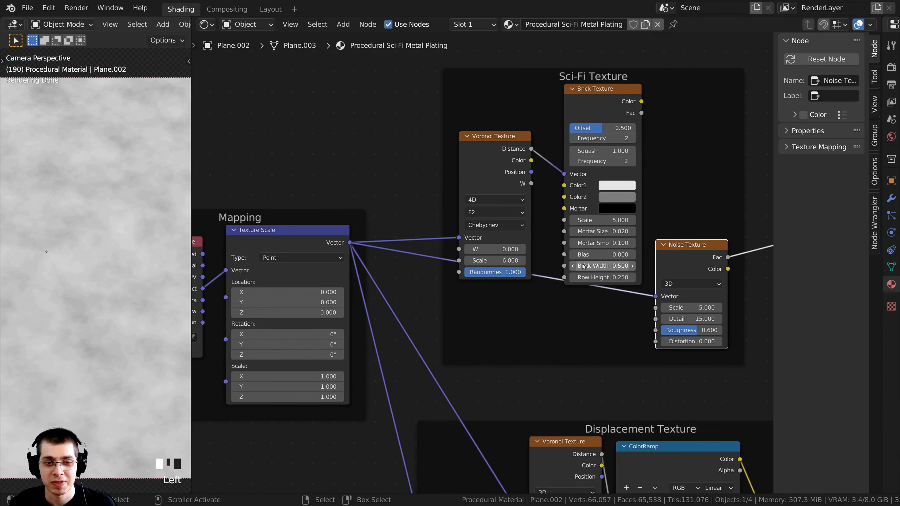
- Add a reroute on the link into the Noise Texture and place it below the Voronoi Texture so the link clears the nodes
scroll(369, 265, up, 2)
middle_drag(583, 266, 480, 269)
mouse_move(478, 237)
shift+right_down()
mouse_move(480, 304)
mouse_move(511, 316)
mouse_move(505, 331)
mouse_move(517, 342)
mouse_move(521, 329)
shift+right_up()
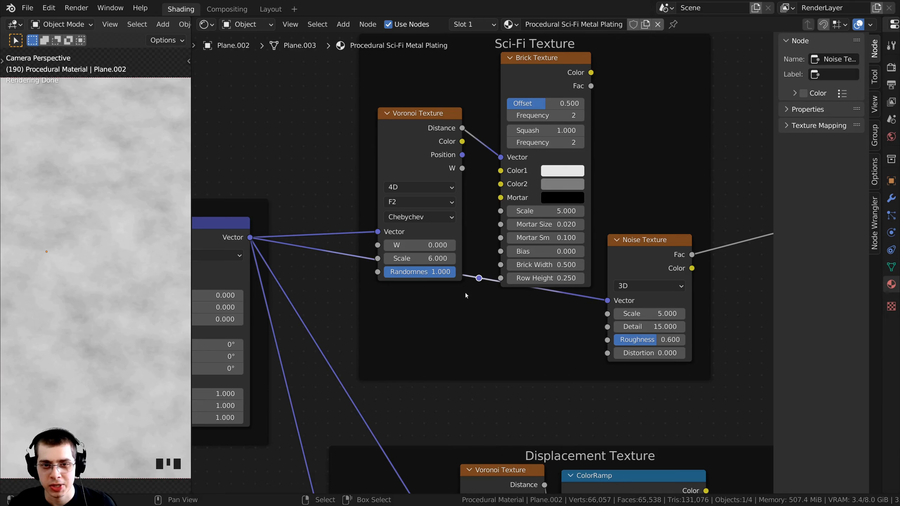
drag(479, 281, 399, 319)
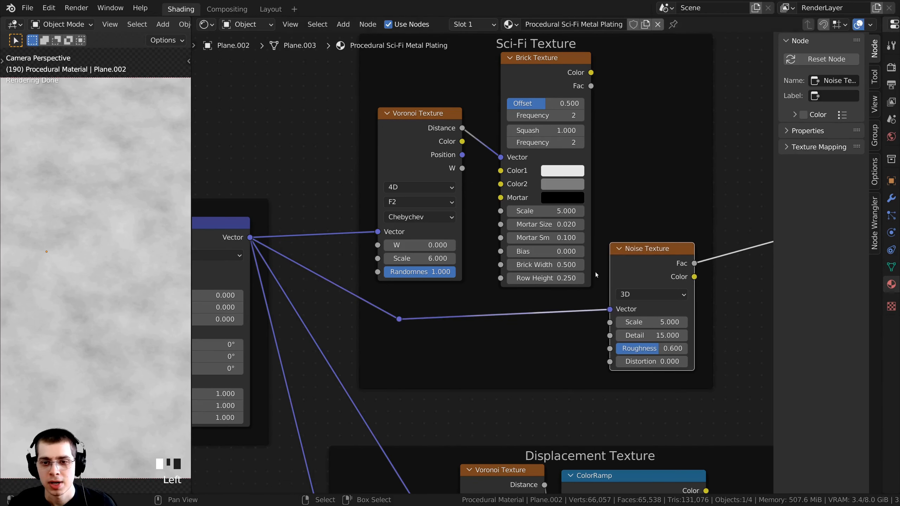
right_drag(401, 322, 399, 317)
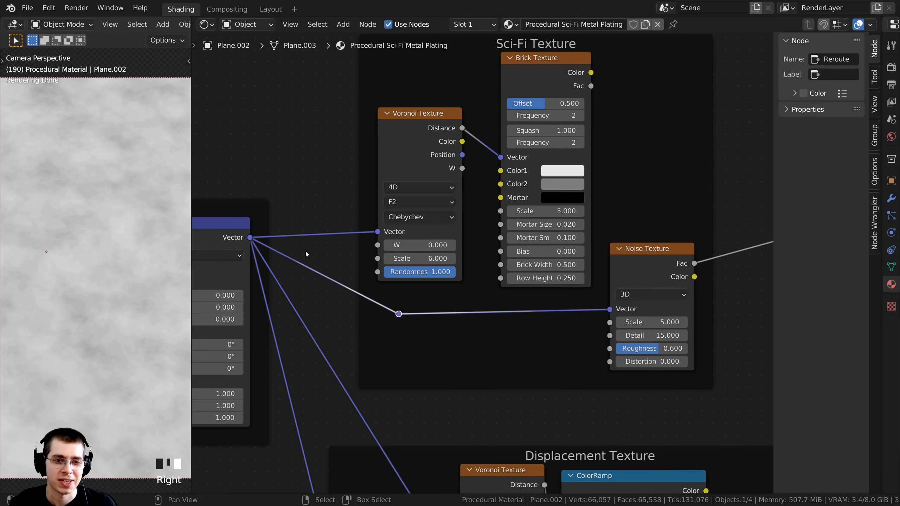
scroll(460, 261, down, 2)
scroll(460, 262, down, 3)
scroll(363, 271, up, 4)
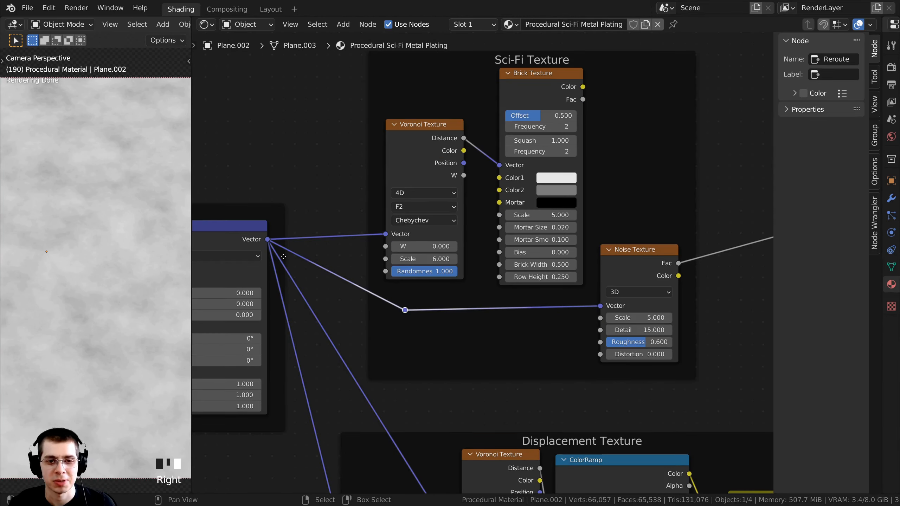
click(648, 271)
key(shift+a)
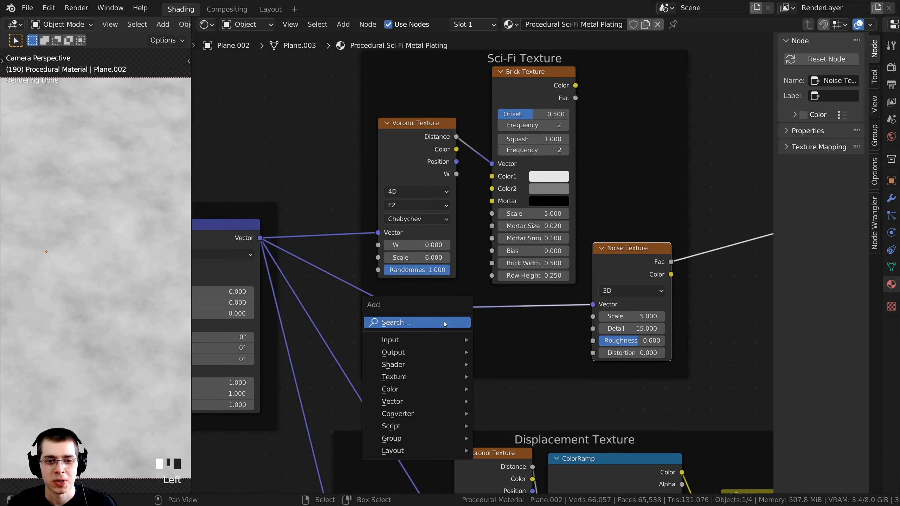
click(394, 322)
text(re)
click(415, 343)
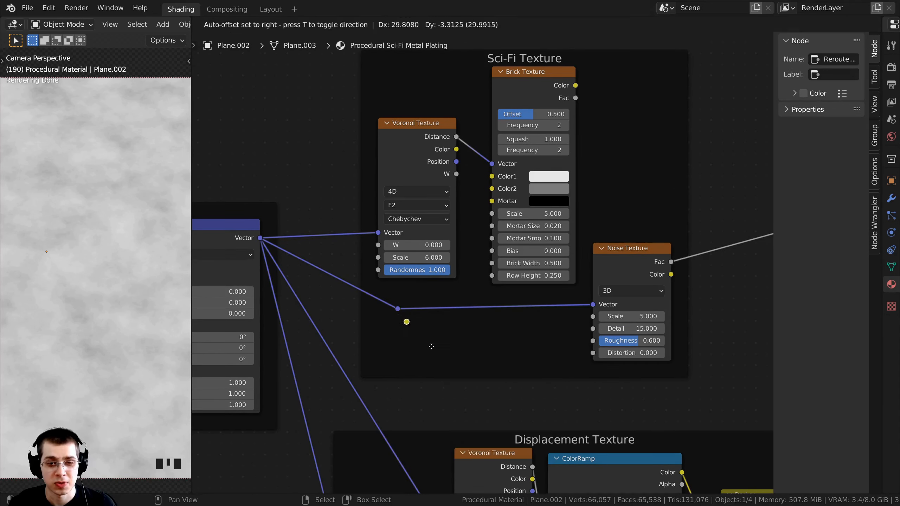
click(426, 341)
key(x)
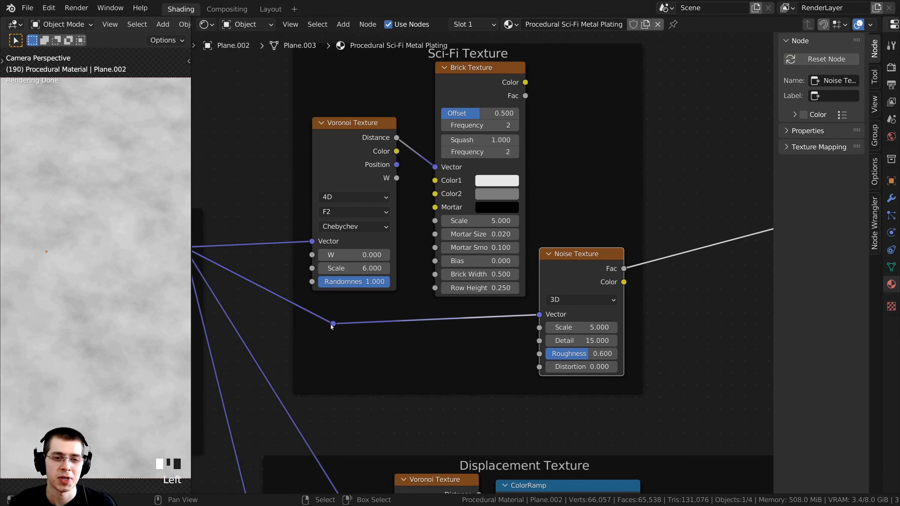
- Mix the Brick Texture's Color with the Noise Texture's Fac in a new Mix node, expand it and place it inside the Sci-Fi Texture frame
right_drag(330, 323, 334, 326)
middle_drag(580, 263, 498, 287)
scroll(542, 273, down, 2)
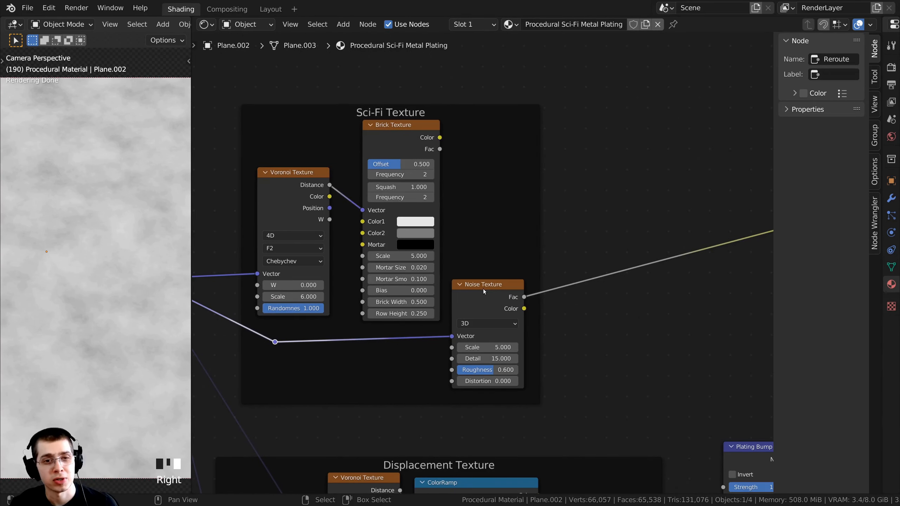
click(483, 287)
click(395, 144)
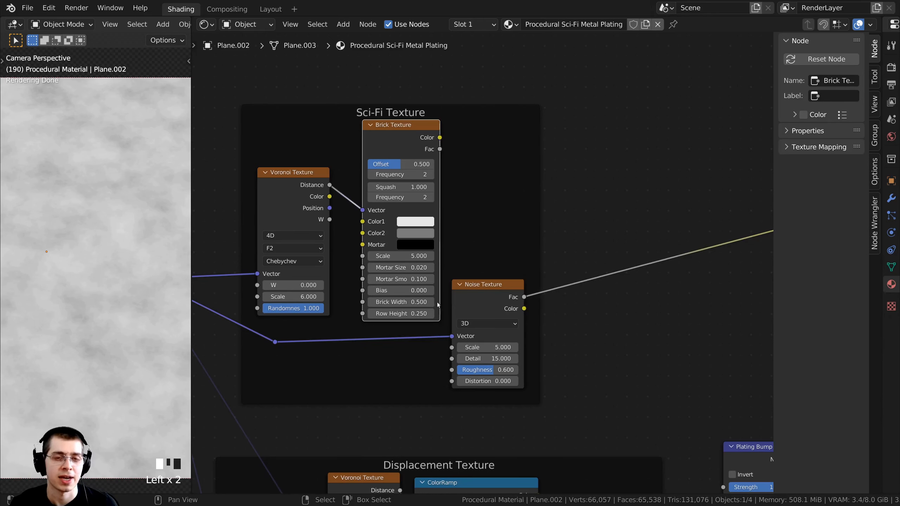
click(503, 318)
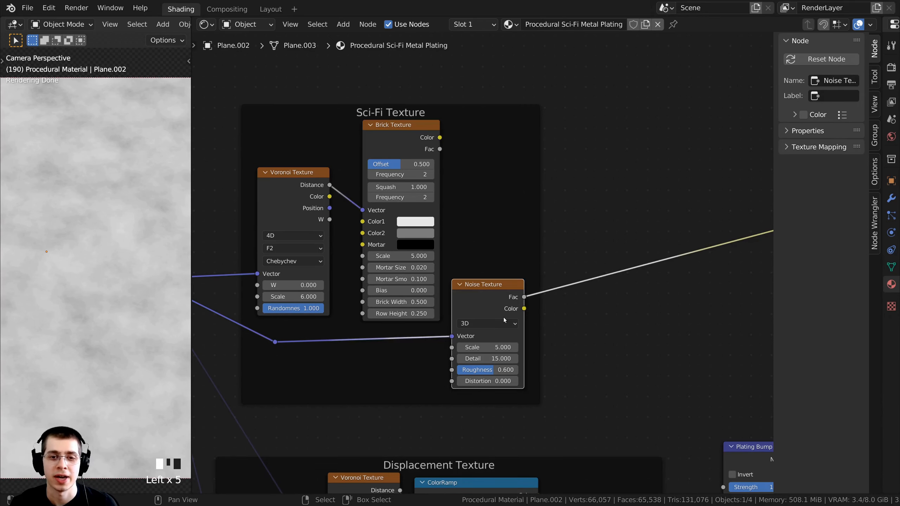
click(500, 298)
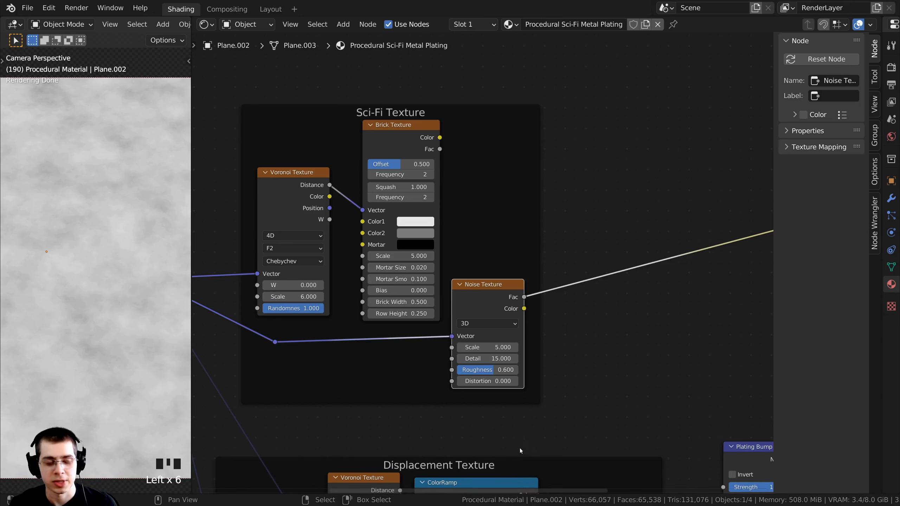
shift+click(385, 137)
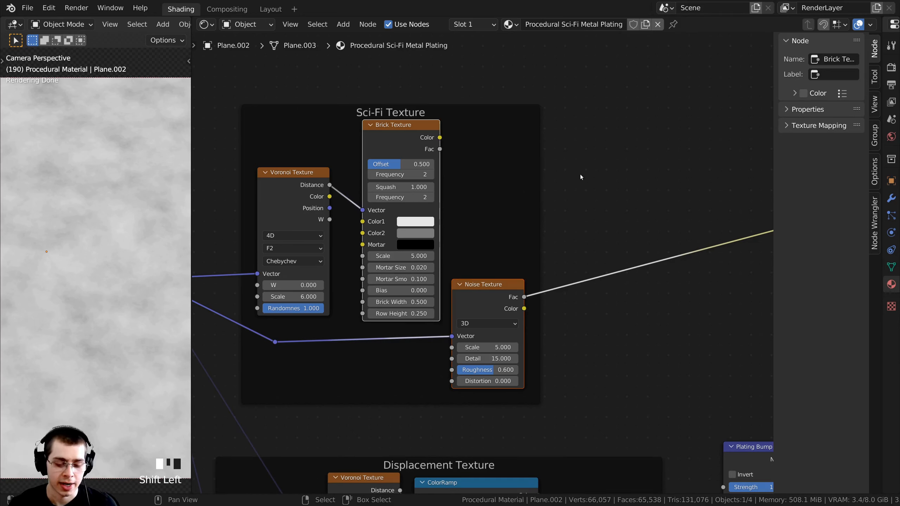
key(ctrl+0)
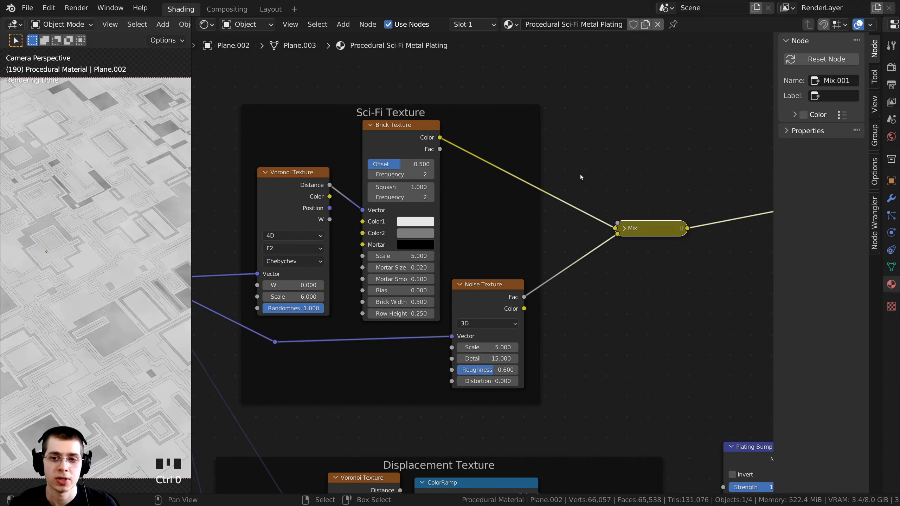
click(623, 228)
drag(648, 239, 573, 218)
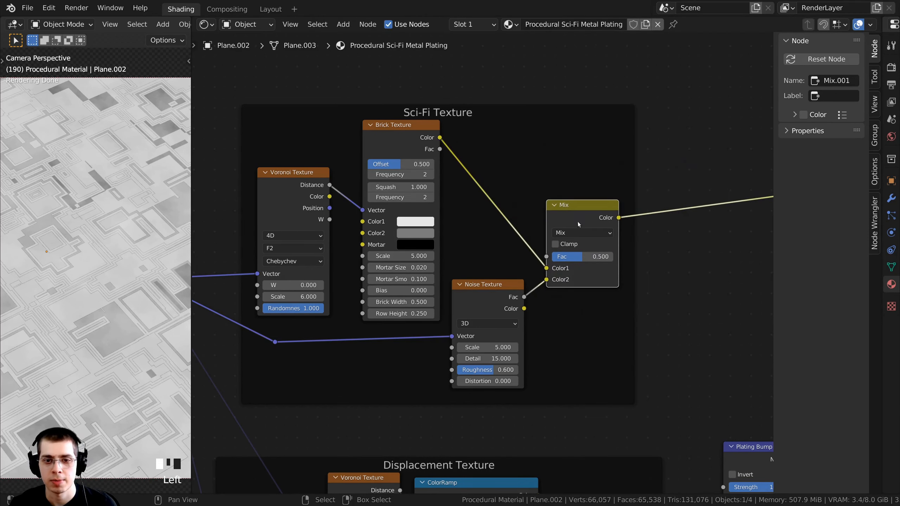
- Set the new Mix node's blend mode to Lighten and nudge it slightly within the Sci-Fi Texture frame
scroll(578, 221, up, 2)
scroll(558, 259, up, 2)
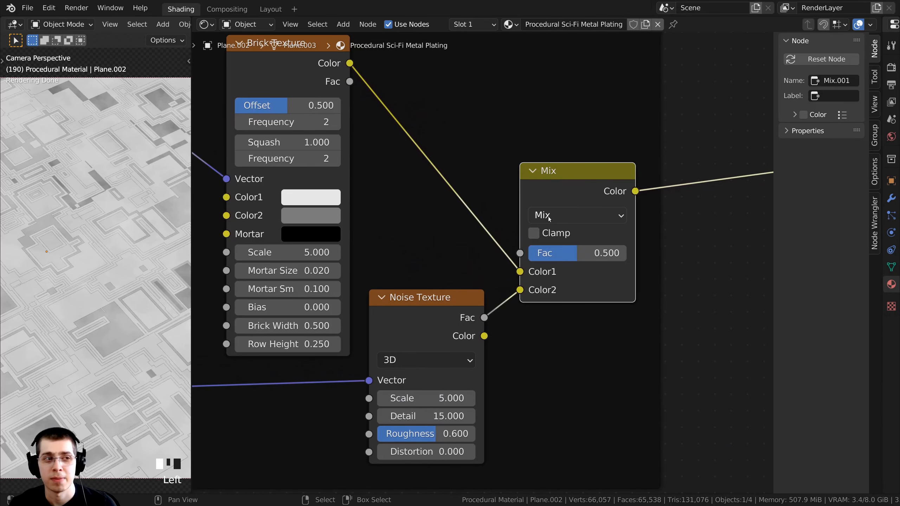
click(567, 215)
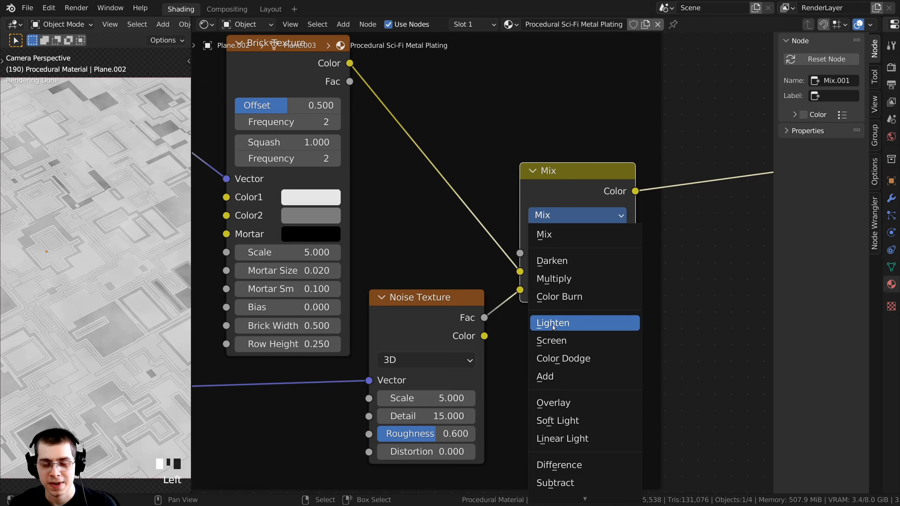
click(563, 322)
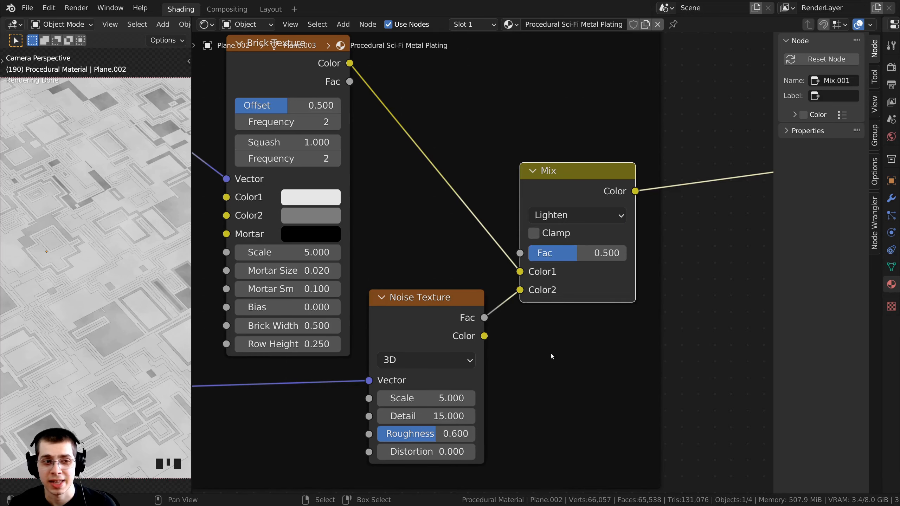
drag(564, 176, 570, 171)
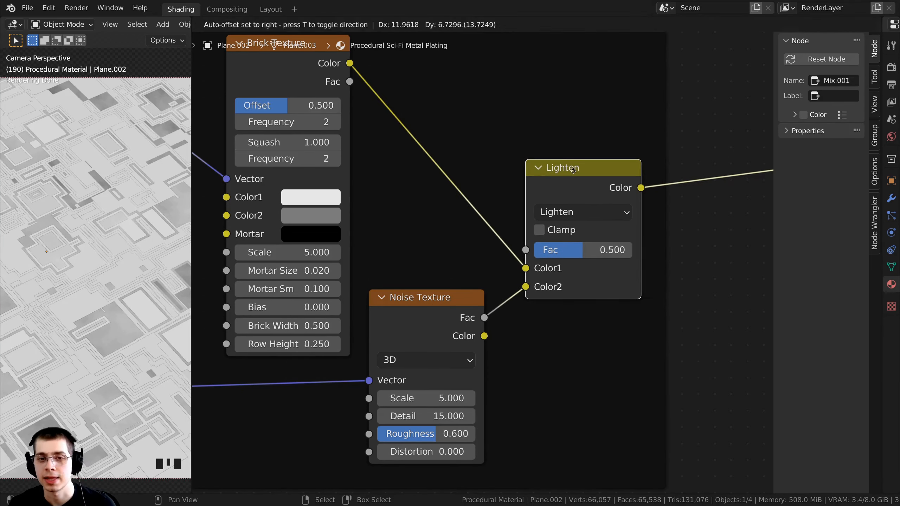
scroll(542, 181, up, 1)
scroll(503, 190, up, 1)
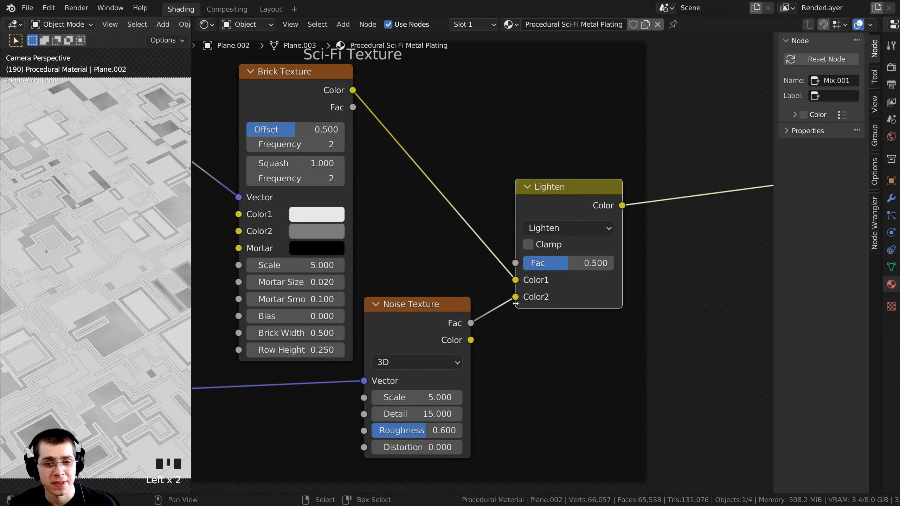
- Swap the Lighten node's inputs so the Noise Texture feeds Color1 and the Brick Texture feeds Color2
mouse_move(515, 299)
mouse_down()
mouse_move(492, 306)
mouse_move(497, 280)
mouse_move(521, 284)
mouse_up()
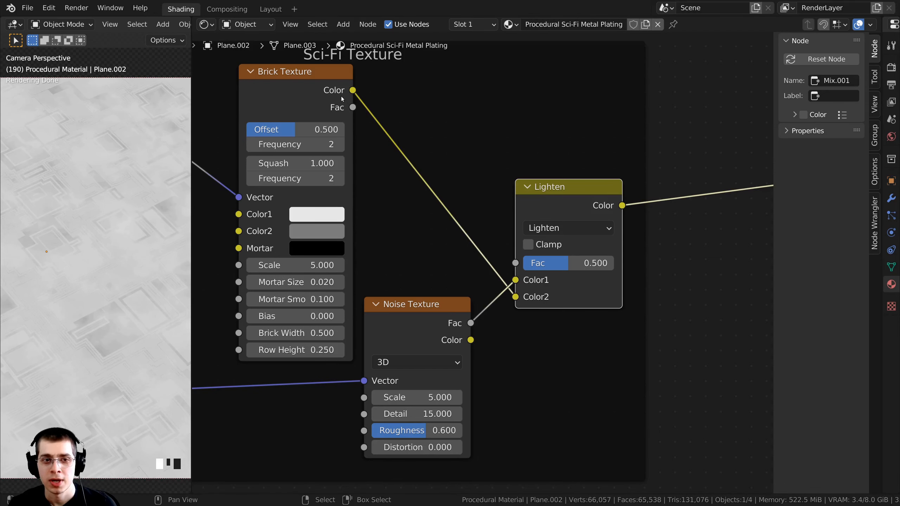
drag(558, 196, 567, 204)
middle_drag(557, 212, 538, 215)
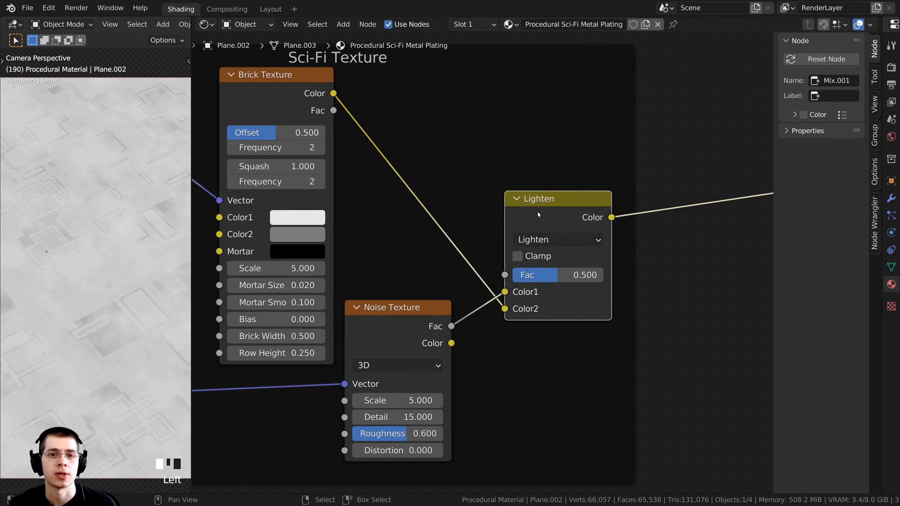
drag(549, 218, 545, 220)
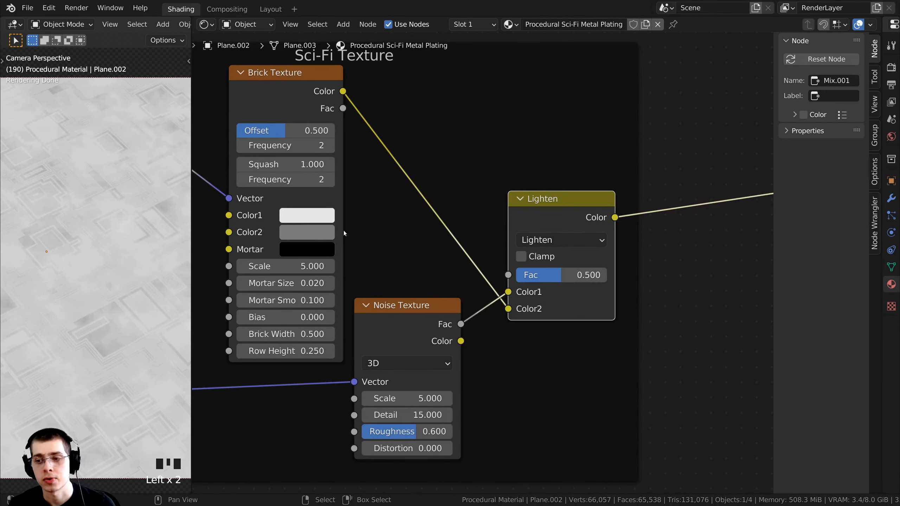
- Examine the lightened Brick and Noise pattern up close in the widened render preview, then restore the narrower viewport
drag(192, 188, 265, 188)
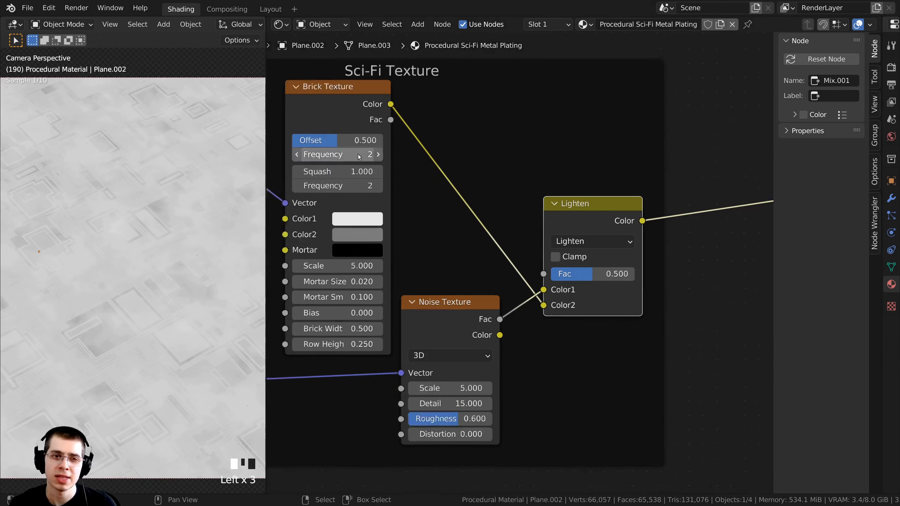
scroll(616, 269, down, 2)
click(388, 148)
click(482, 298)
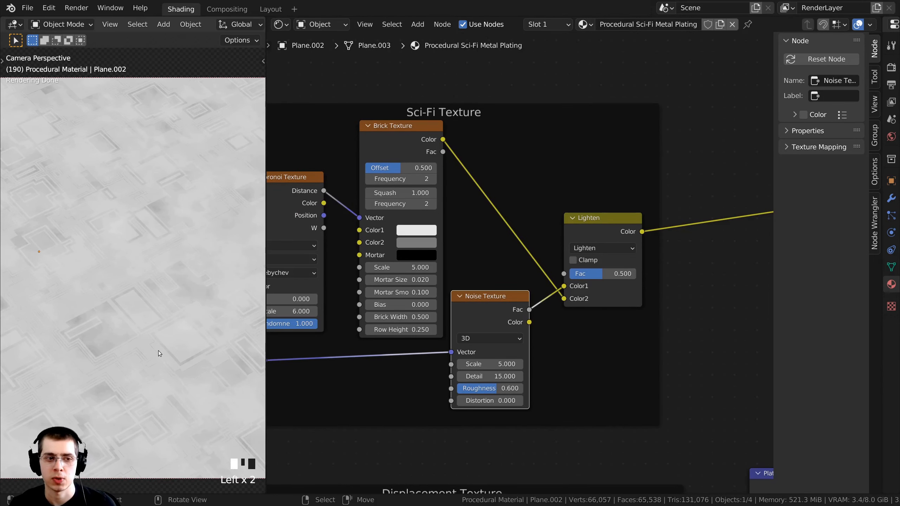
shift+middle_drag(159, 351, 131, 250)
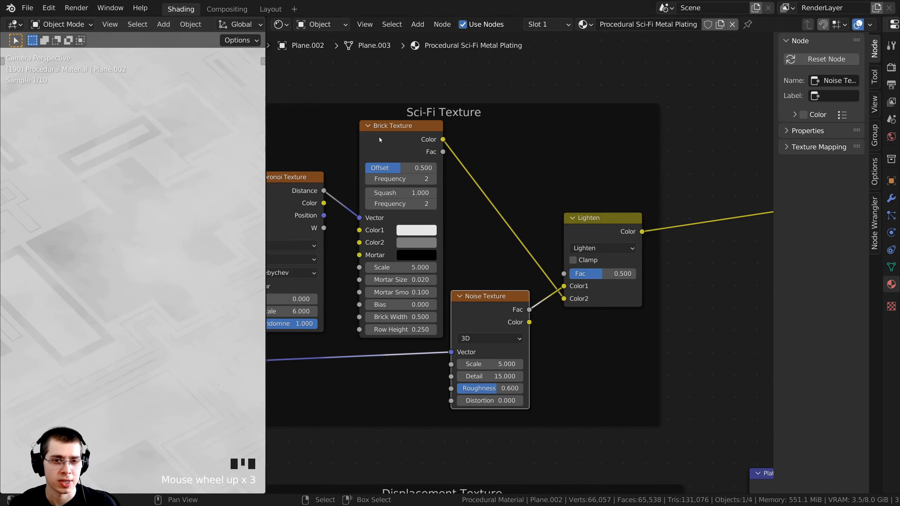
click(364, 142)
scroll(180, 252, up, 2)
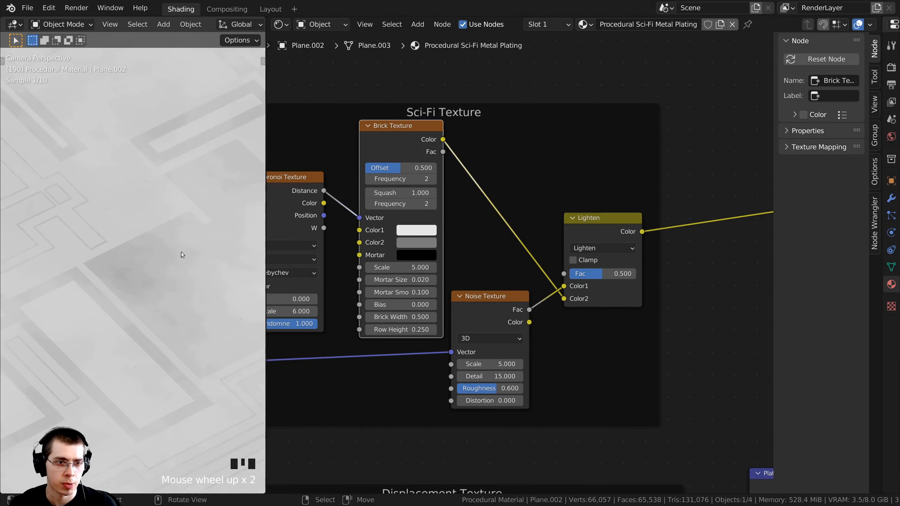
shift+middle_drag(182, 251, 131, 259)
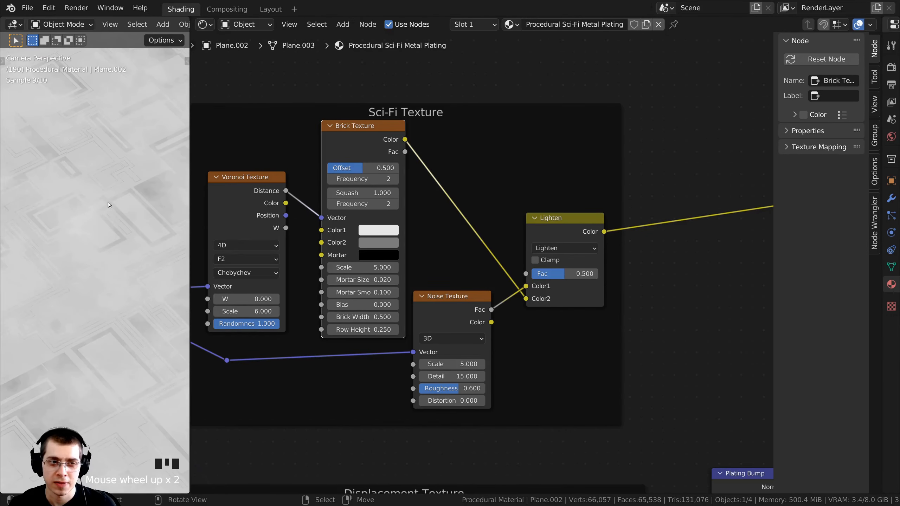
shift+middle_drag(128, 264, 59, 311)
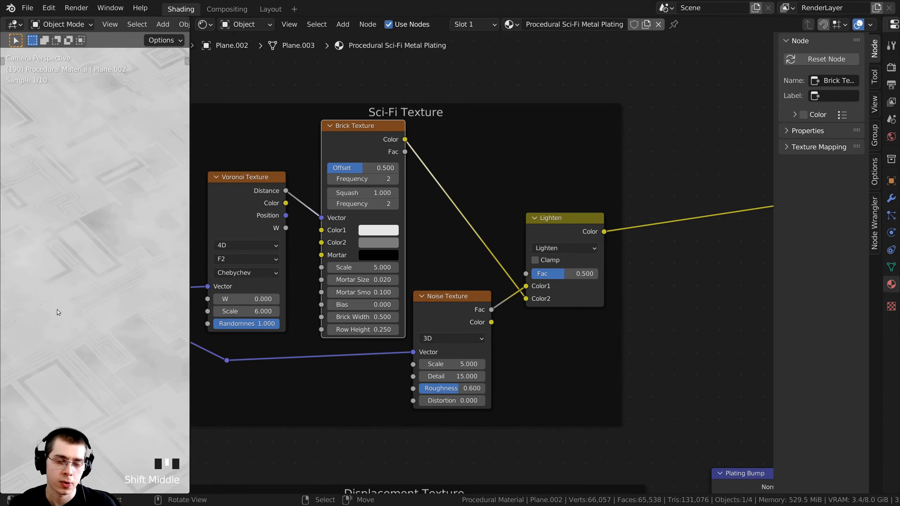
scroll(109, 280, down, 5)
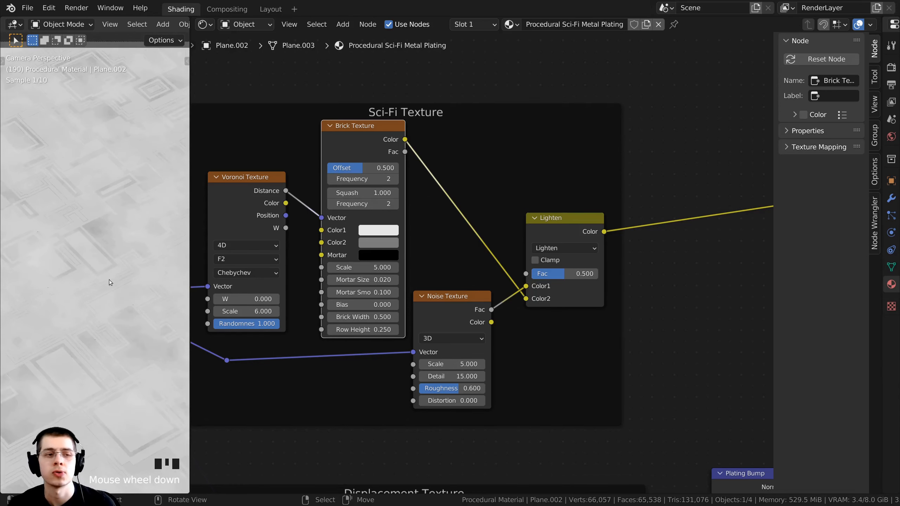
shift+middle_drag(128, 318, 130, 280)
scroll(582, 240, down, 1)
- Connect the Lighten node's Color output to the Principled BSDF's Roughness input
middle_drag(581, 240, 407, 192)
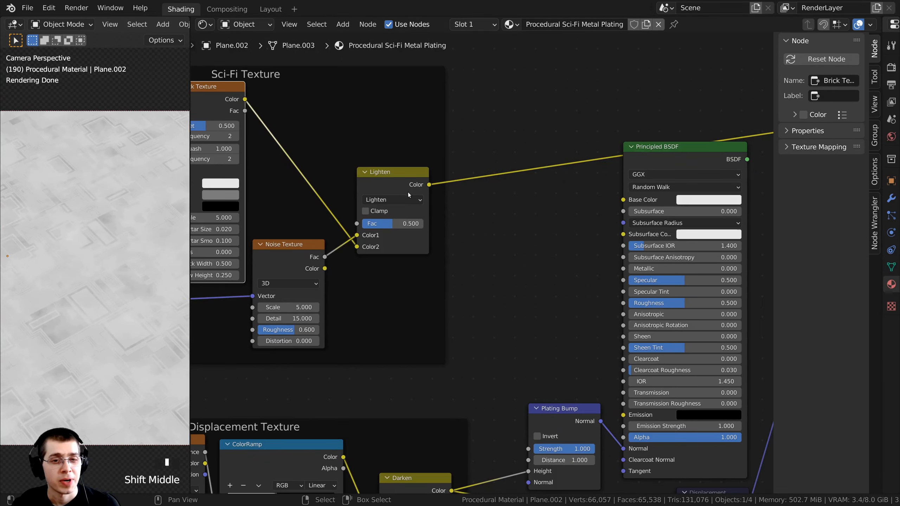
click(408, 192)
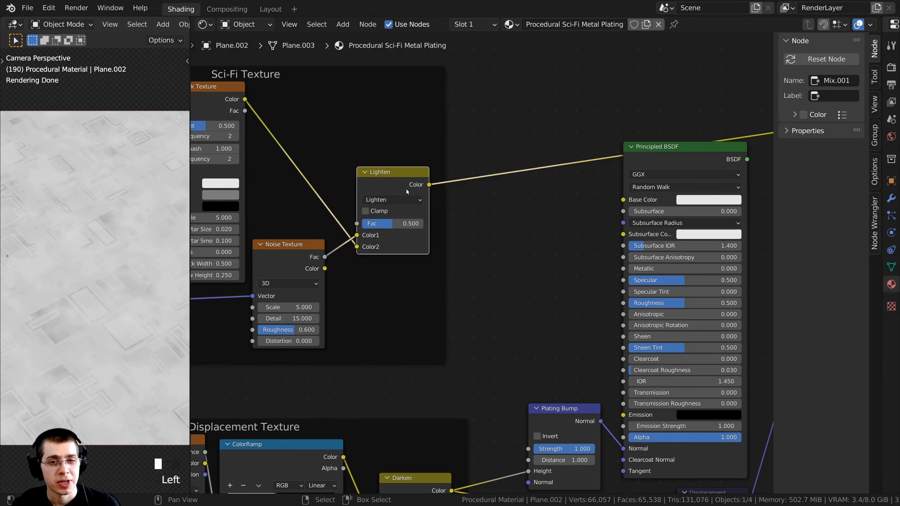
scroll(407, 188, up, 2)
middle_drag(381, 154, 371, 141)
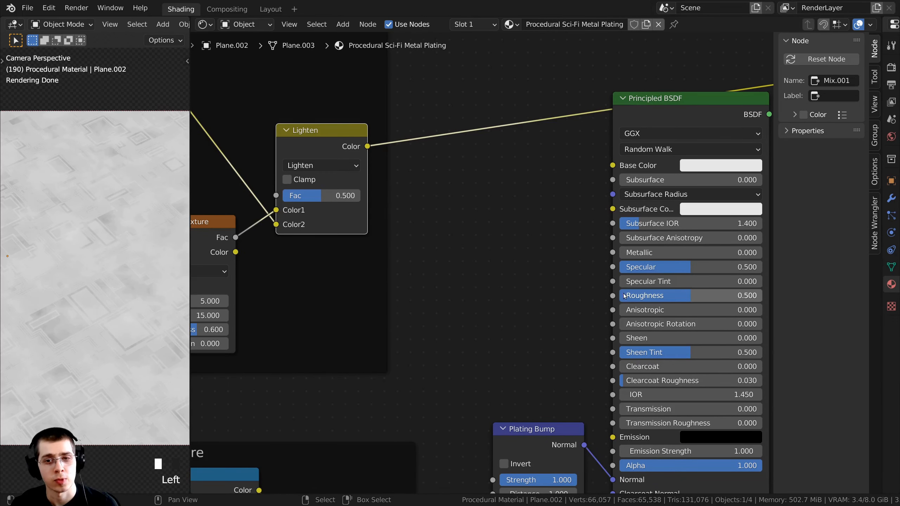
middle_drag(422, 175, 390, 161)
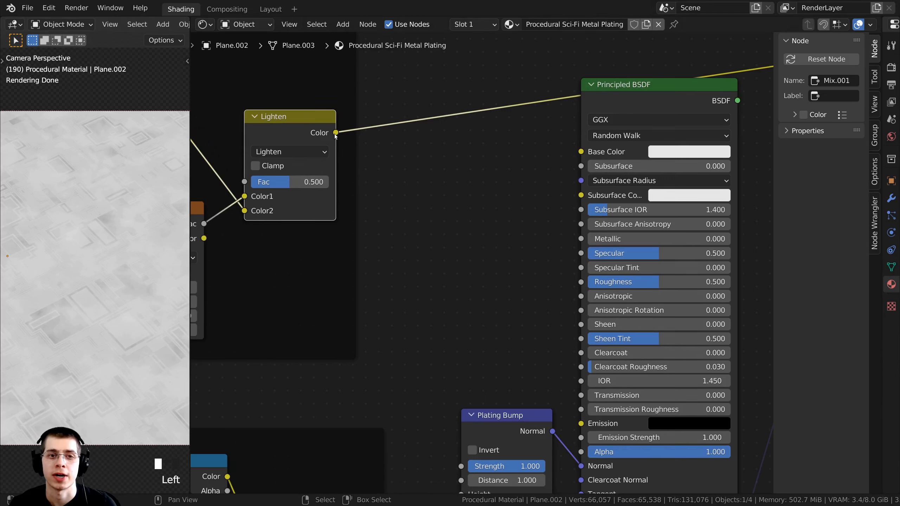
drag(335, 133, 580, 282)
scroll(491, 284, down, 1)
middle_drag(492, 283, 430, 331)
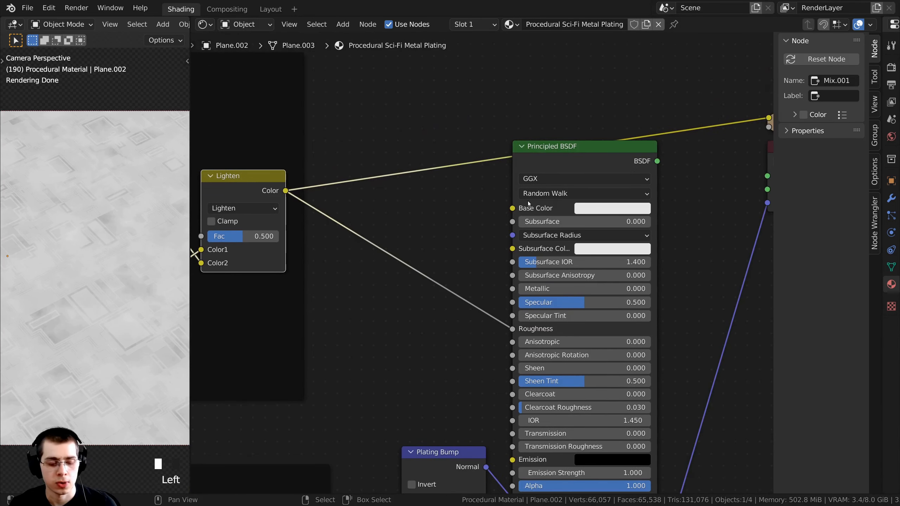
- Preview the Principled BSDF on the material output and set its Metallic to 1.000
ctrl+shift+click(558, 154)
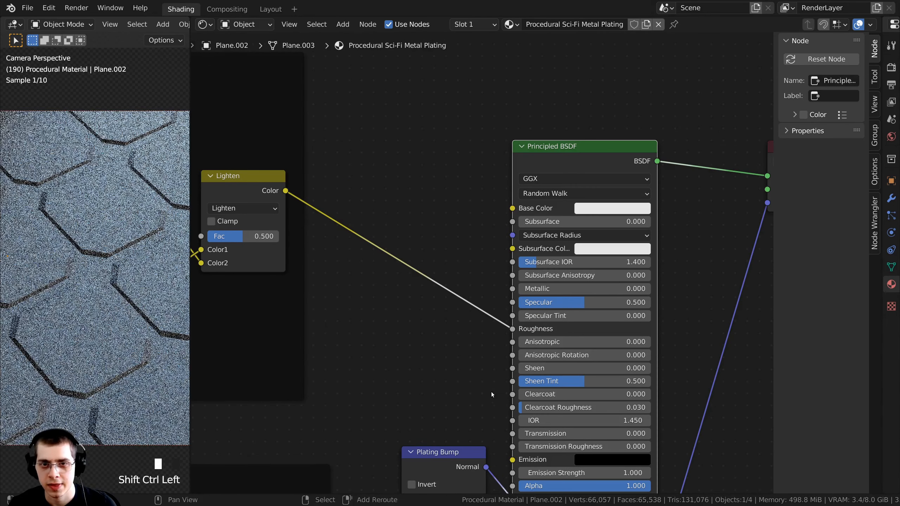
middle_drag(296, 295, 317, 289)
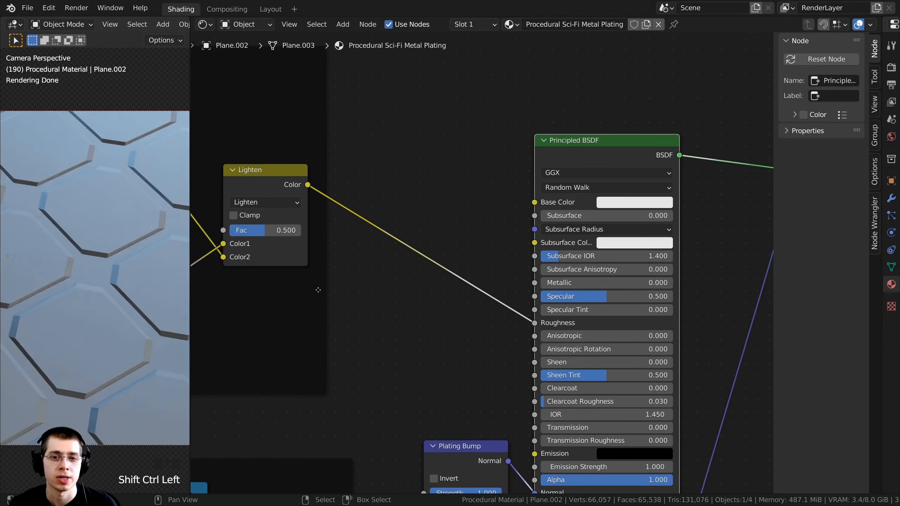
scroll(41, 273, down, 2)
scroll(41, 273, up, 2)
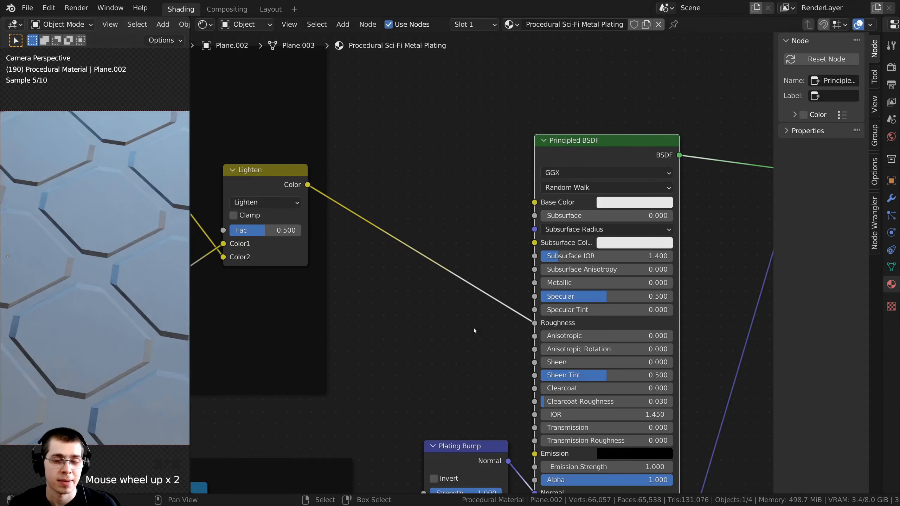
middle_drag(512, 313, 460, 295)
scroll(460, 295, up, 5)
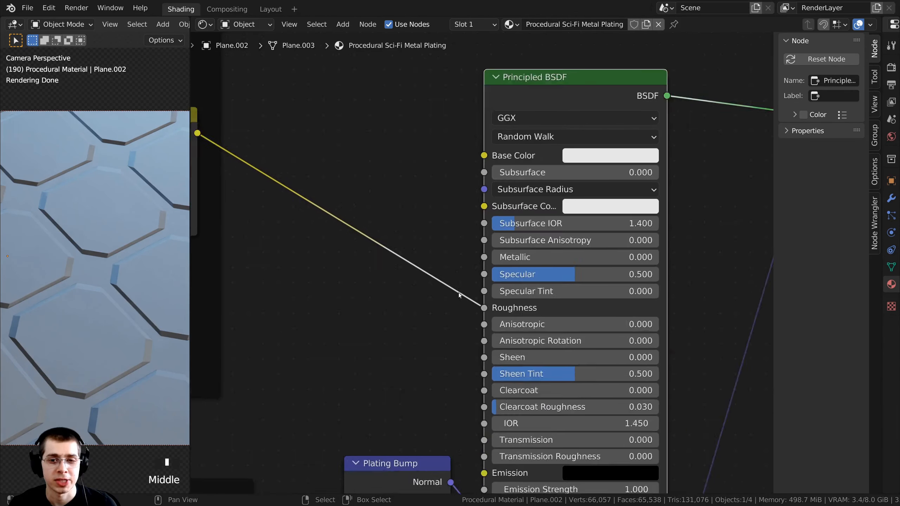
drag(541, 258, 736, 258)
- Widen the 3D viewport and view the plating through the camera to inspect the roughness pattern on the metal
drag(190, 264, 273, 264)
shift+middle_drag(102, 268, 374, 334)
scroll(146, 284, up, 3)
scroll(146, 284, up, 1)
key(KP_0)
scroll(144, 274, up, 1)
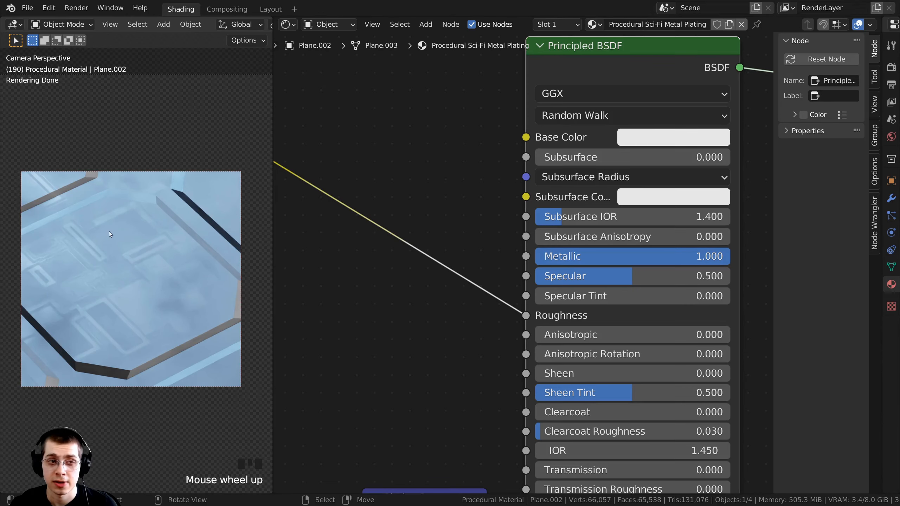
- Insert a ColorRamp on the link between the Lighten node's Color and the Principled BSDF's Roughness
scroll(118, 278, down, 1)
scroll(426, 345, down, 1)
middle_drag(426, 345, 521, 326)
scroll(471, 305, down, 2)
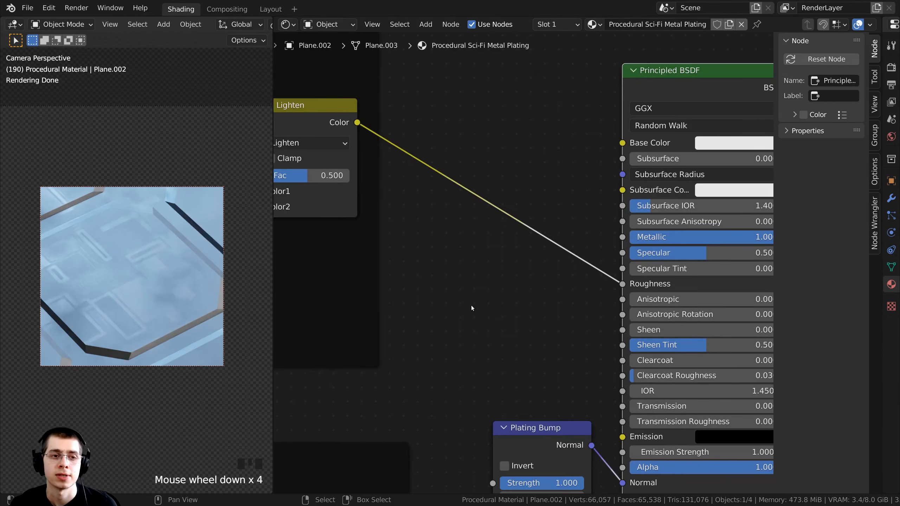
middle_drag(486, 238, 467, 236)
scroll(468, 236, up, 1)
scroll(251, 231, down, 1)
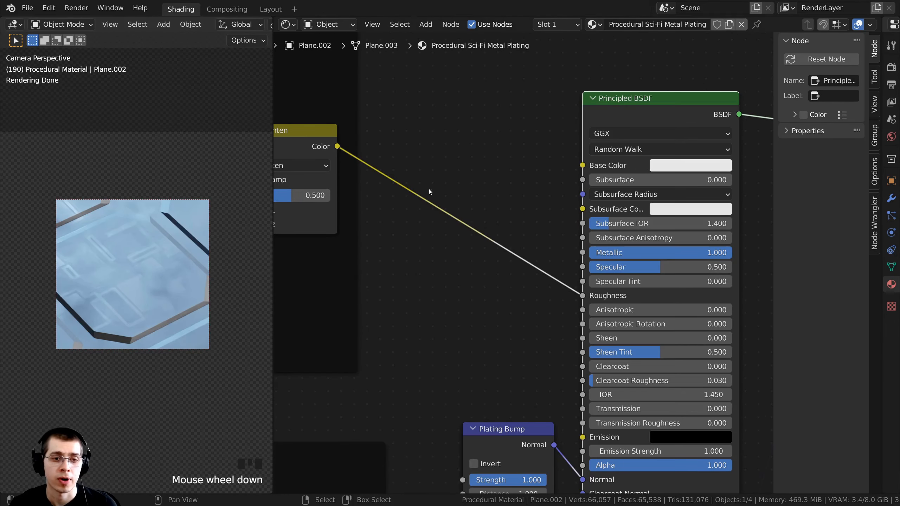
key(shift+a)
click(404, 156)
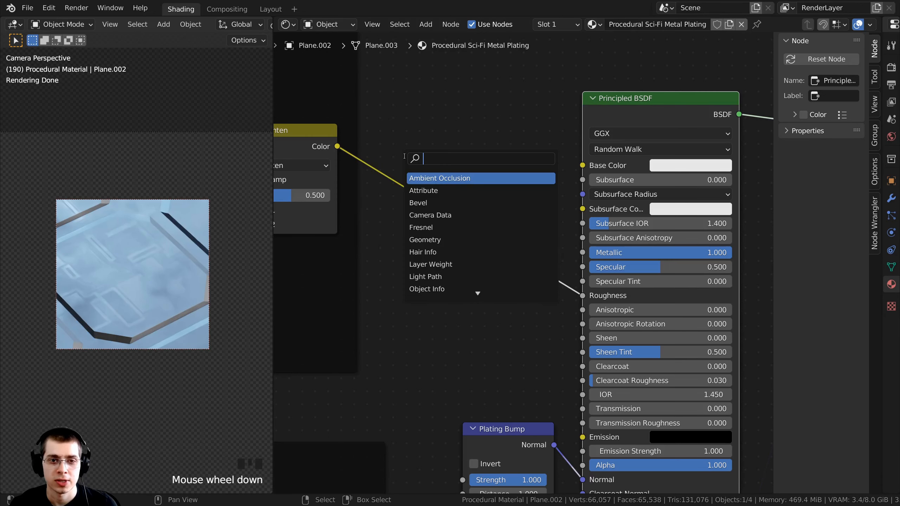
text(col)
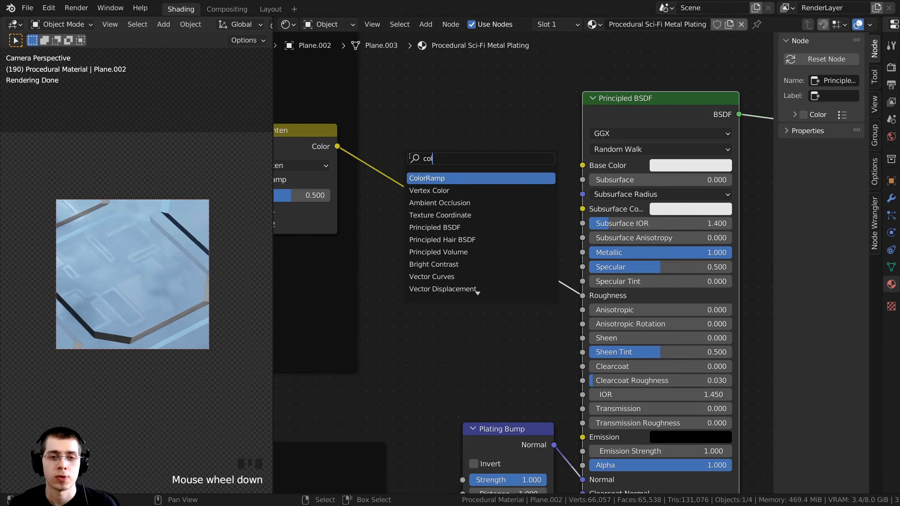
click(428, 177)
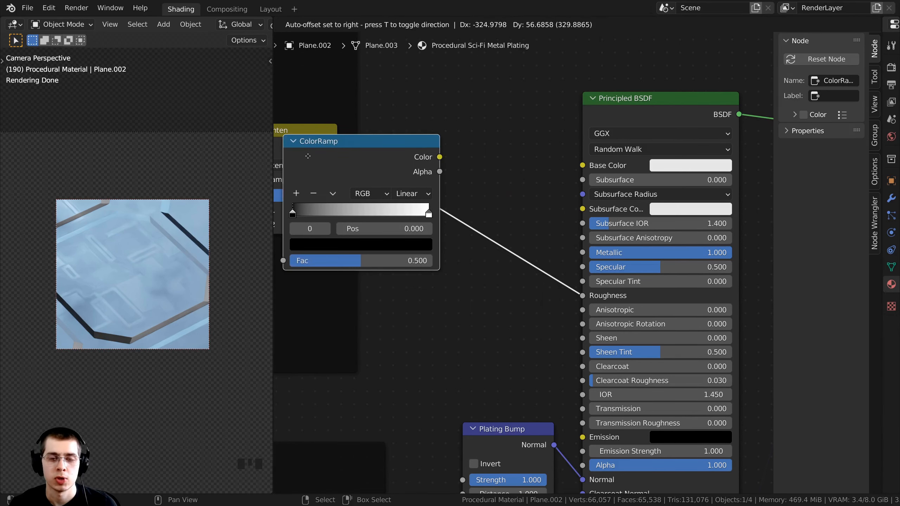
click(461, 262)
scroll(510, 276, down, 3)
drag(509, 256, 506, 247)
- Move the roughness ColorRamp's black stop slightly inward and its white stop to position 0.834
middle_drag(498, 251, 462, 247)
scroll(528, 301, up, 5)
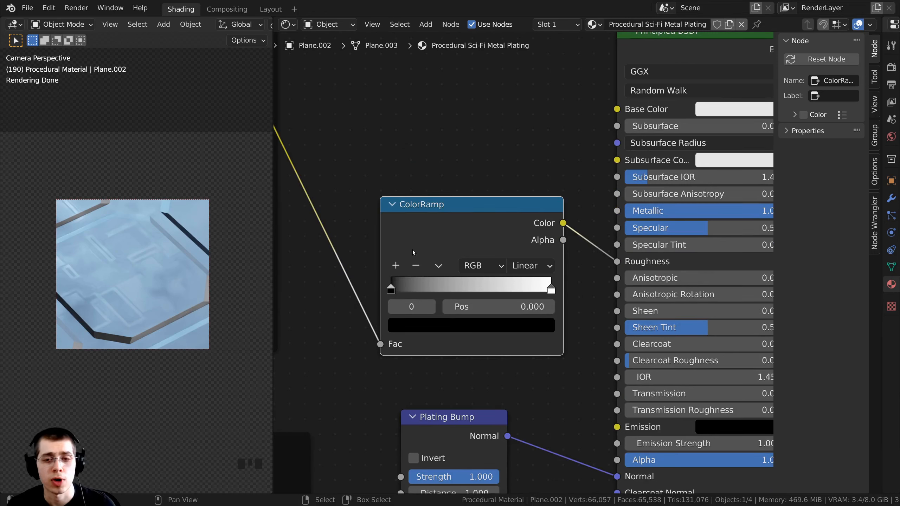
scroll(499, 240, down, 1)
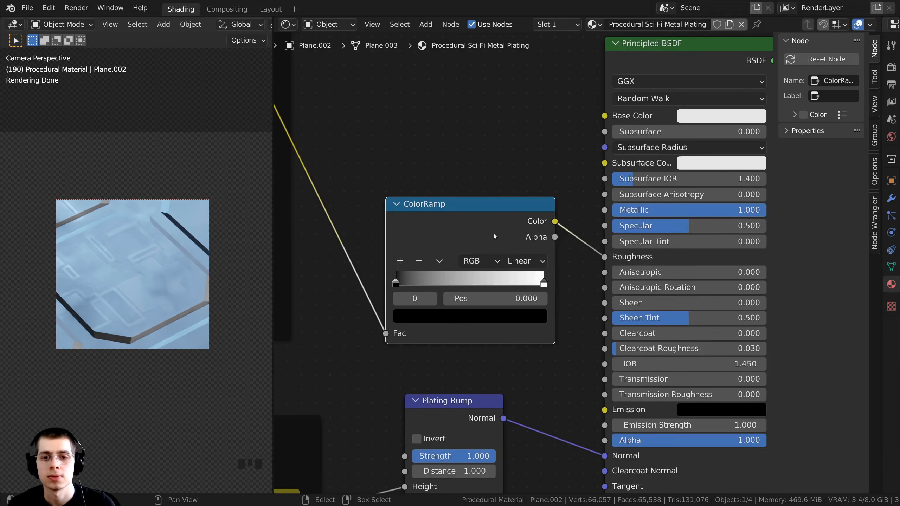
scroll(494, 234, up, 2)
drag(336, 276, 366, 279)
drag(572, 278, 529, 280)
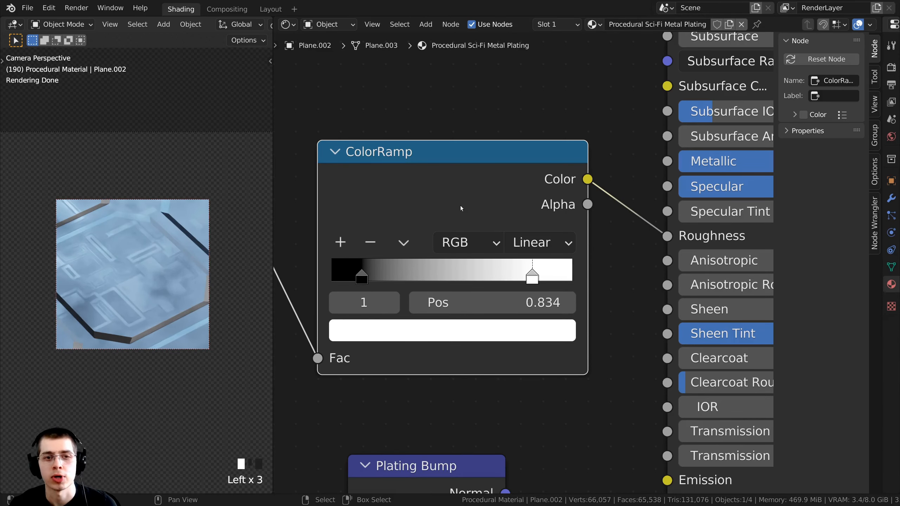
- Preview the ColorRamp's output directly on the surface and move its black stop to position 0.190
scroll(467, 211, down, 1)
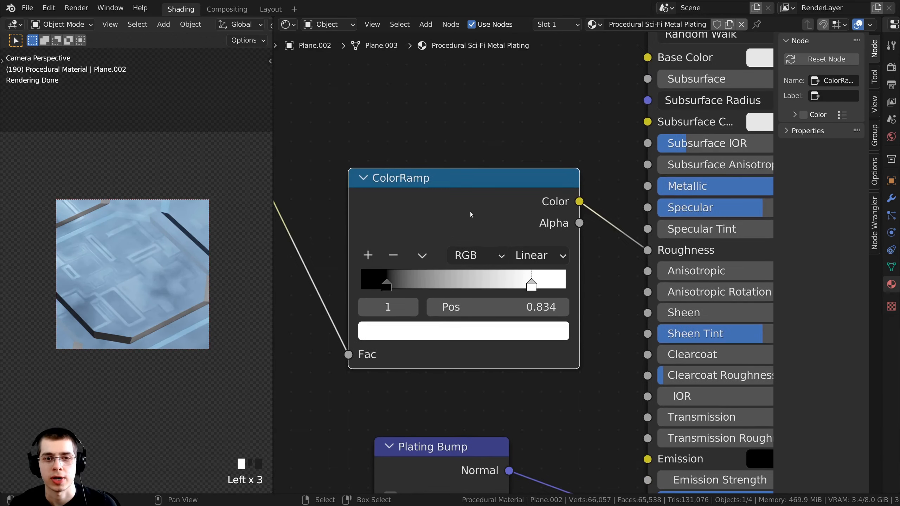
ctrl+shift+click(454, 186)
scroll(530, 281, up, 1)
mouse_move(530, 282)
mouse_down()
mouse_move(555, 283)
mouse_move(530, 282)
mouse_up()
mouse_move(383, 292)
mouse_down()
mouse_move(329, 284)
mouse_move(366, 289)
mouse_up()
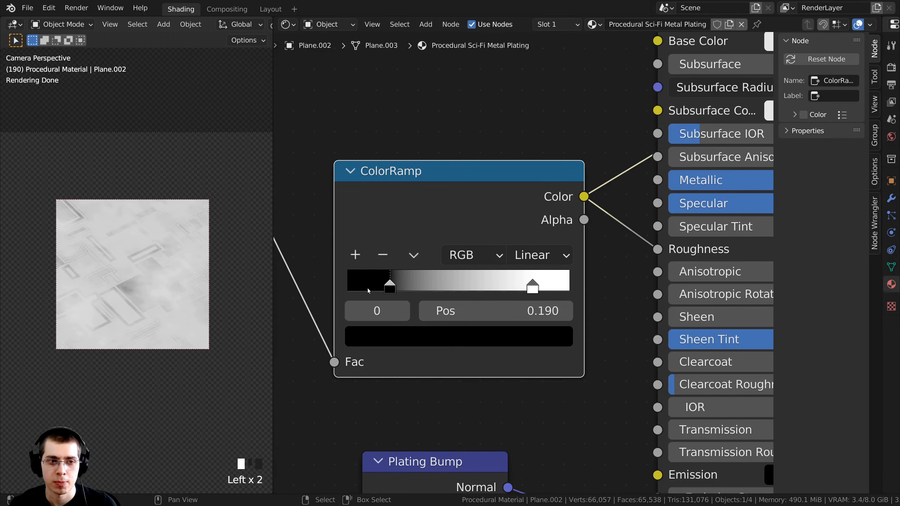
- Select the roughness ColorRamp's white stop and return the surface preview to the full Principled BSDF
scroll(134, 272, up, 1)
click(533, 288)
scroll(496, 258, down, 5)
middle_drag(511, 188, 504, 226)
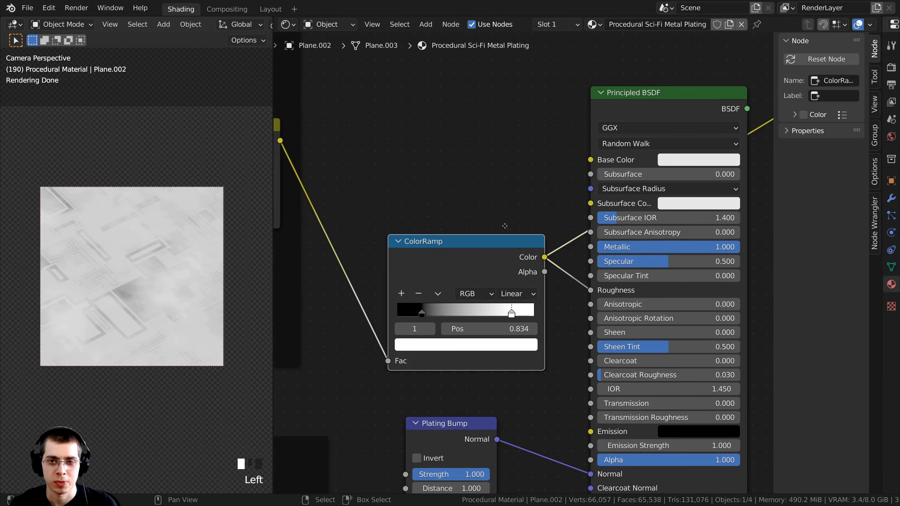
middle_drag(579, 195, 557, 197)
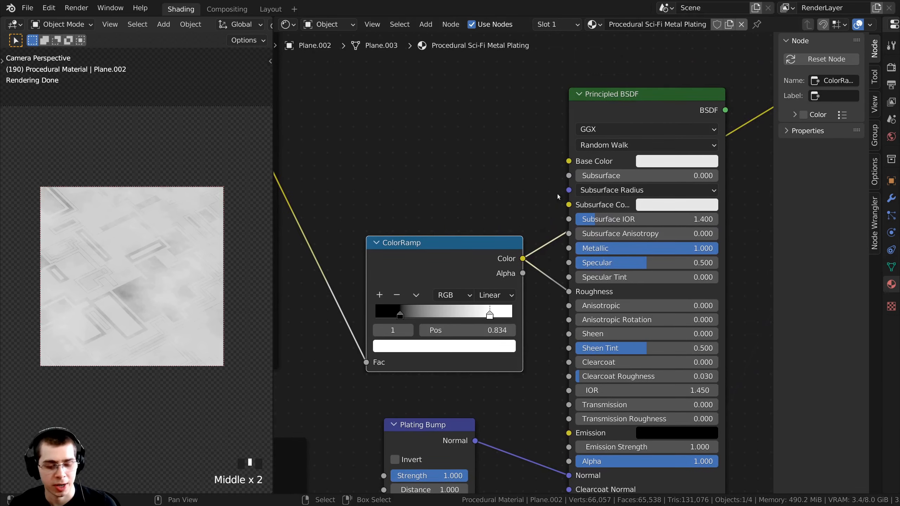
ctrl+shift+click(620, 99)
scroll(486, 325, up, 2)
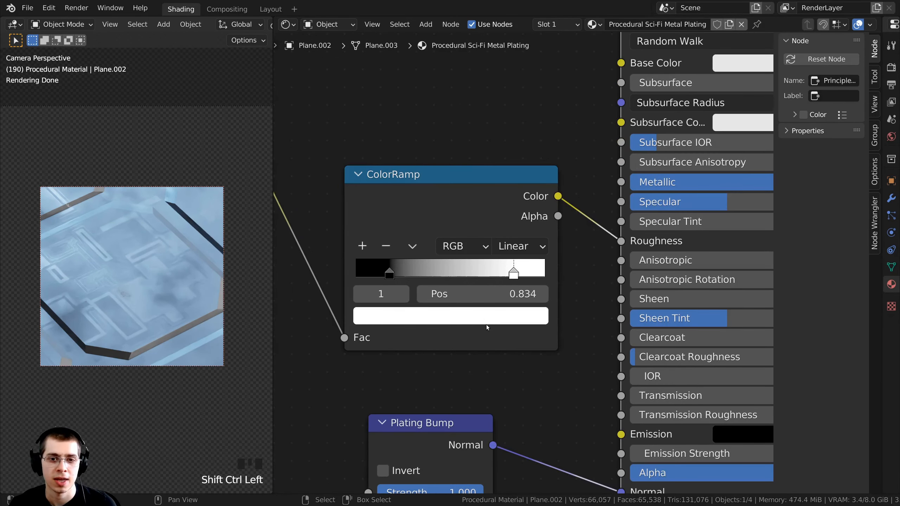
- Darken the roughness ColorRamp's white stop to a grey with a value of about 0.46 and inspect the plating's reflections through the camera
click(443, 315)
drag(506, 72, 506, 193)
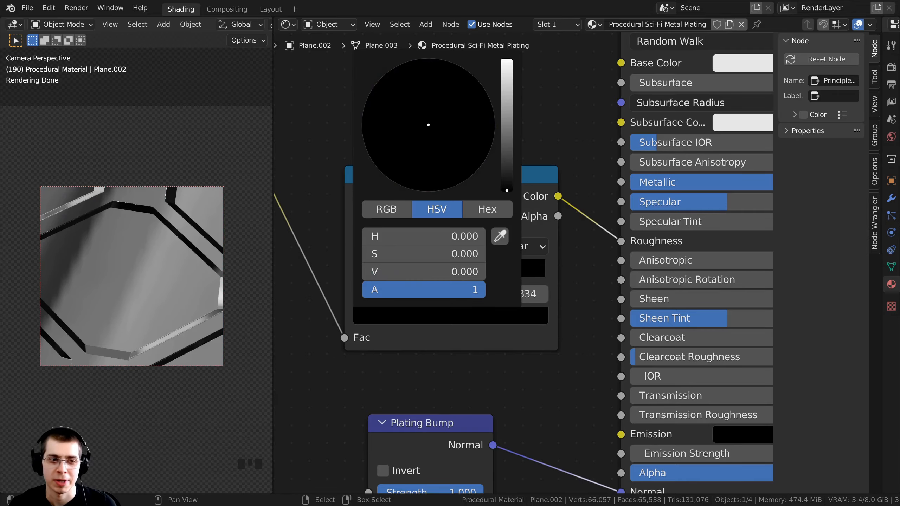
drag(507, 190, 508, 97)
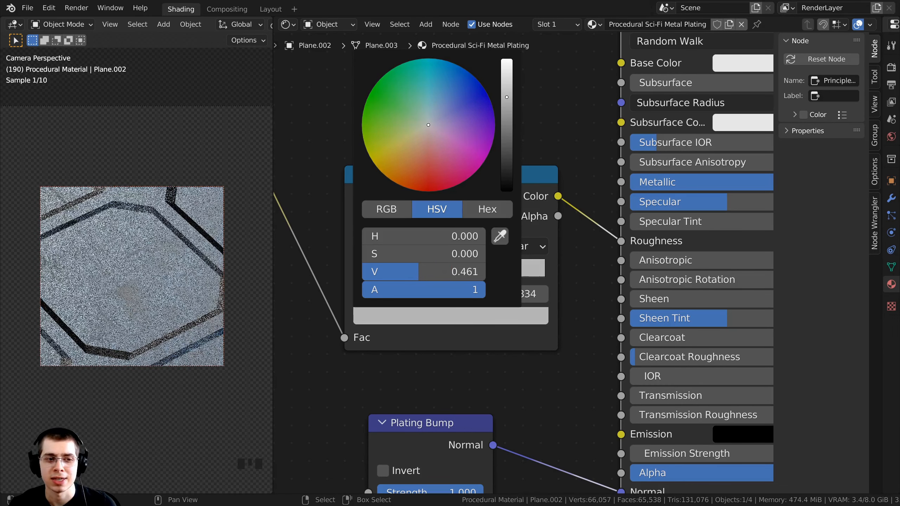
scroll(123, 273, up, 3)
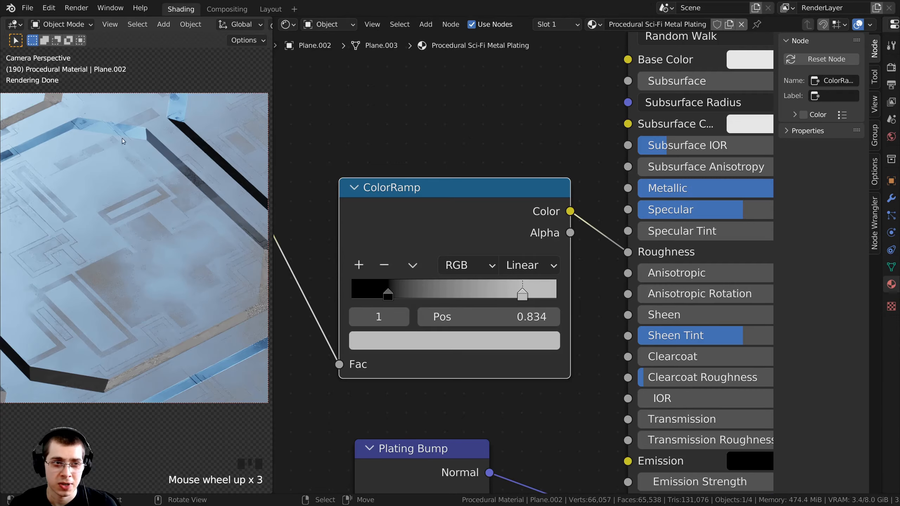
shift+middle_drag(69, 222, 93, 238)
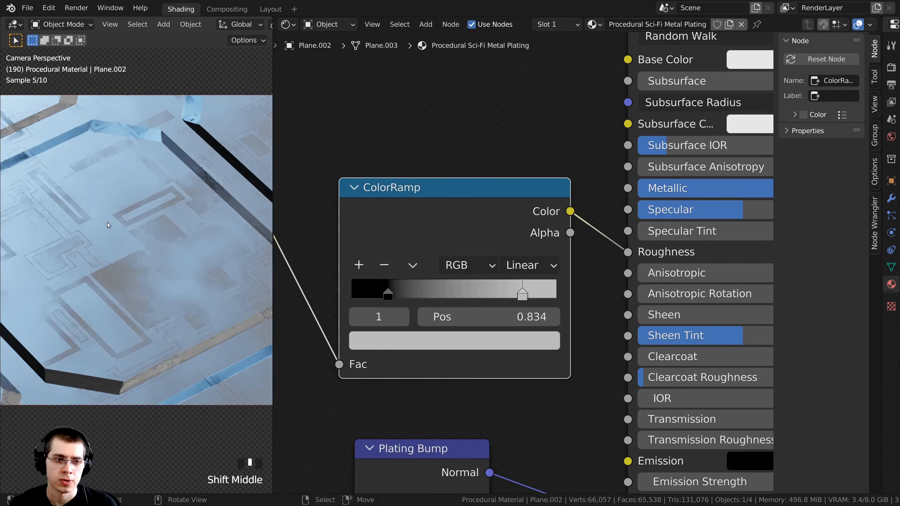
scroll(108, 226, down, 8)
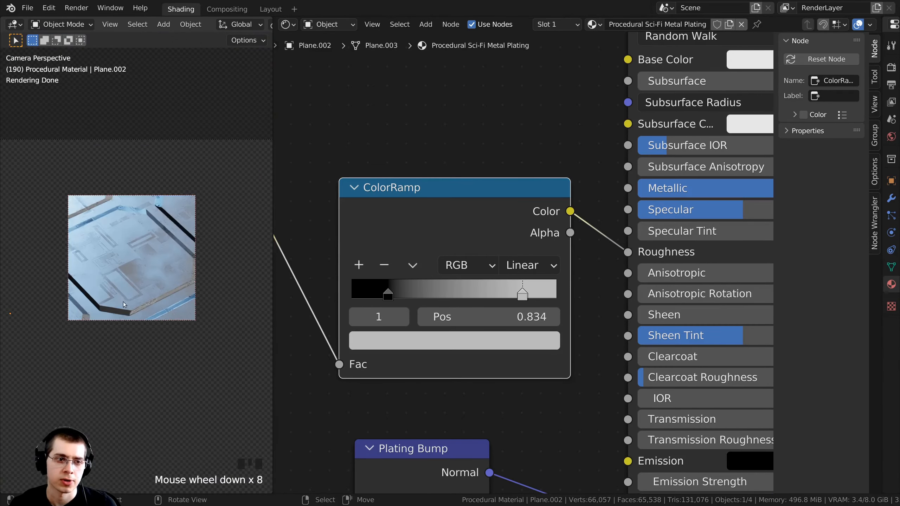
scroll(122, 300, up, 2)
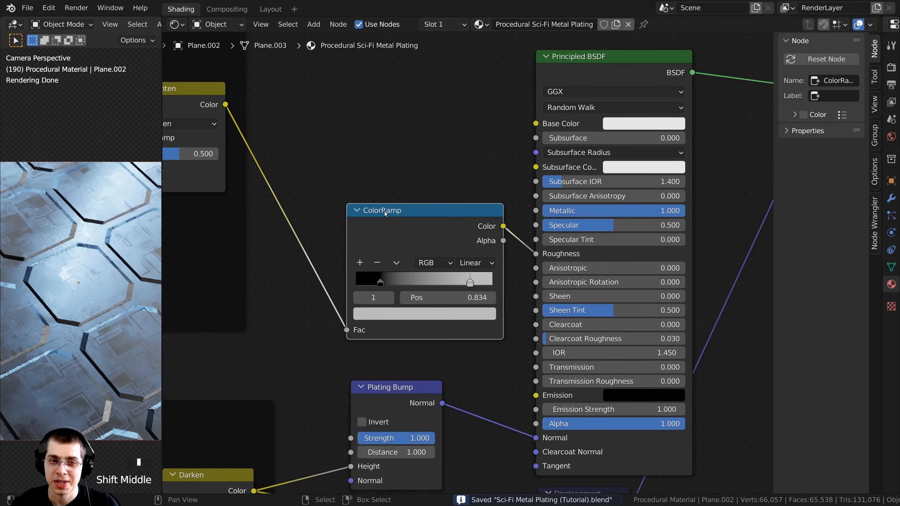
- Label the ColorRamp node feeding the Principled BSDF's roughness as "Roughness"
click(383, 211)
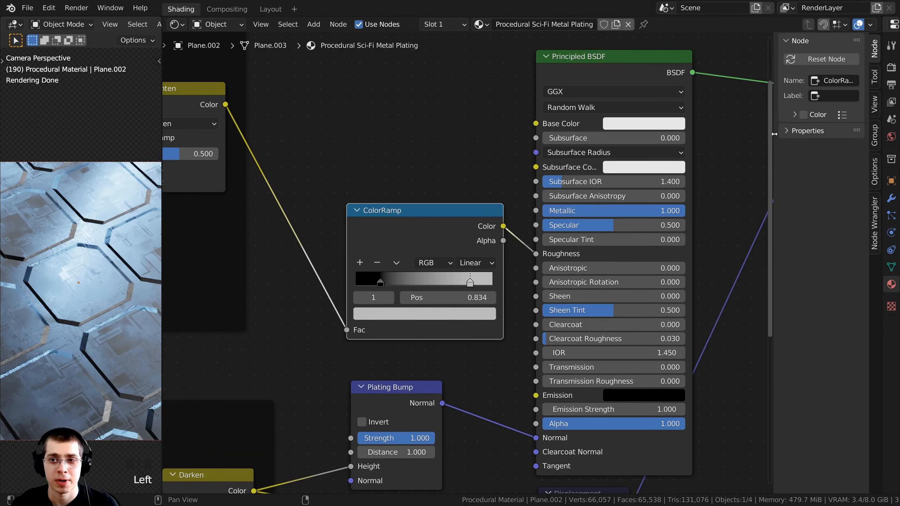
drag(774, 134, 730, 134)
click(809, 95)
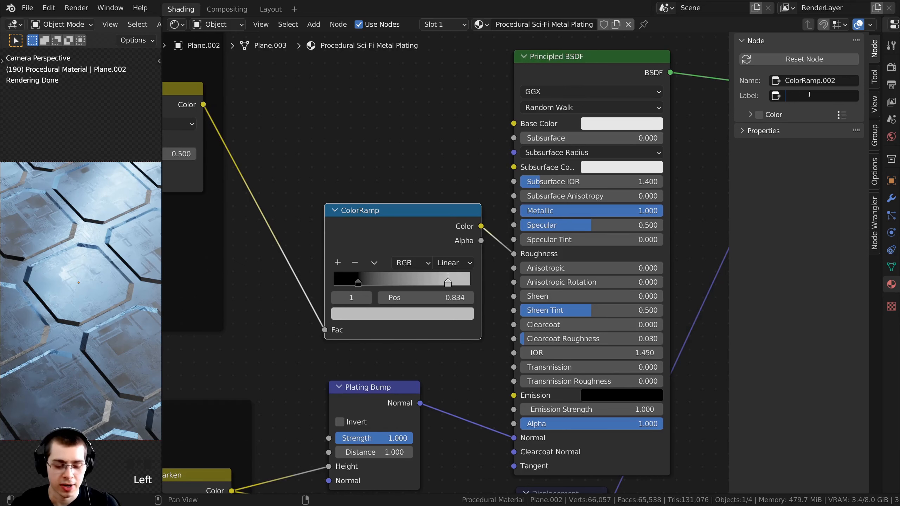
text(Roughness)
key(Return)
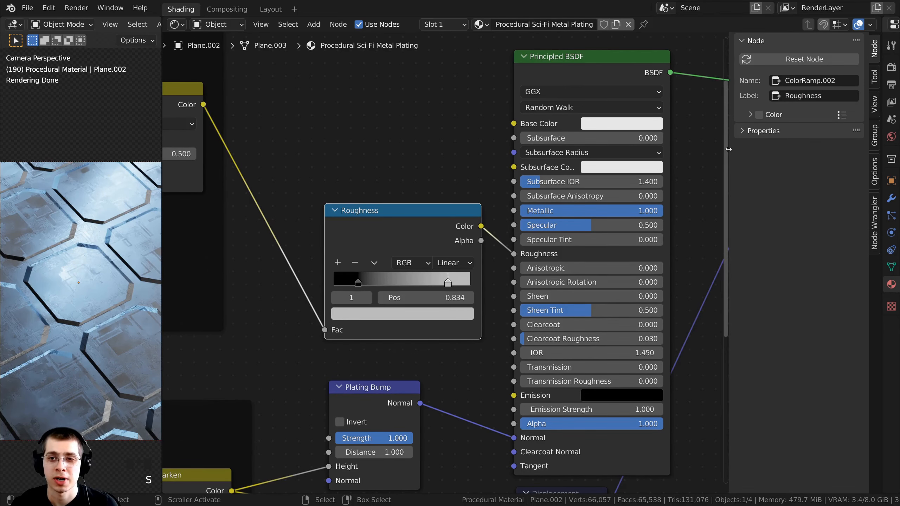
drag(728, 150, 765, 156)
- Review the Sci-Fi Texture frame and how its nodes connect through the Roughness ramp to the Principled BSDF
scroll(510, 262, down, 3)
scroll(358, 225, up, 4)
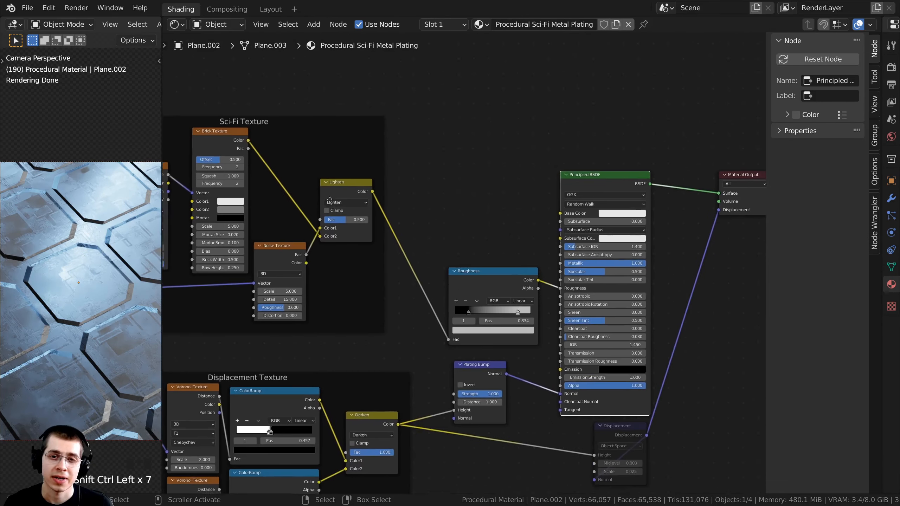
scroll(389, 117, up, 2)
middle_drag(320, 147, 400, 181)
scroll(399, 182, down, 1)
middle_drag(308, 165, 300, 153)
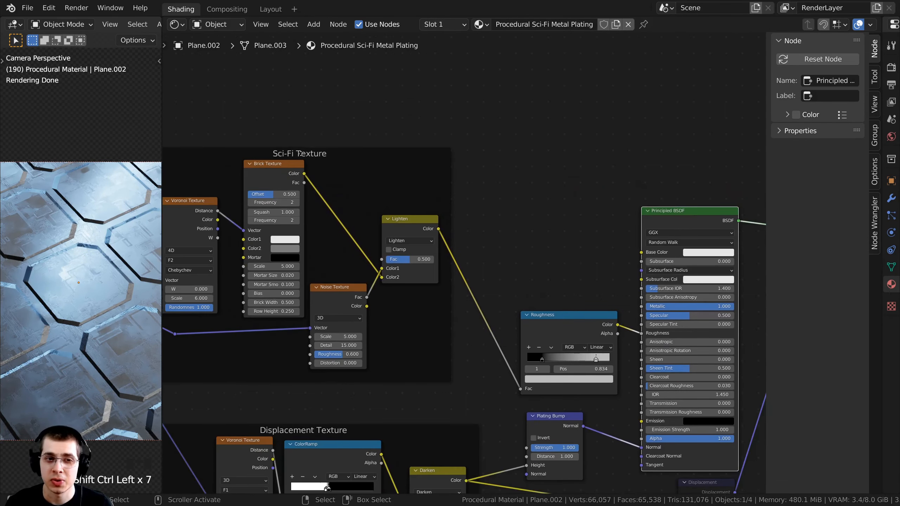
click(390, 198)
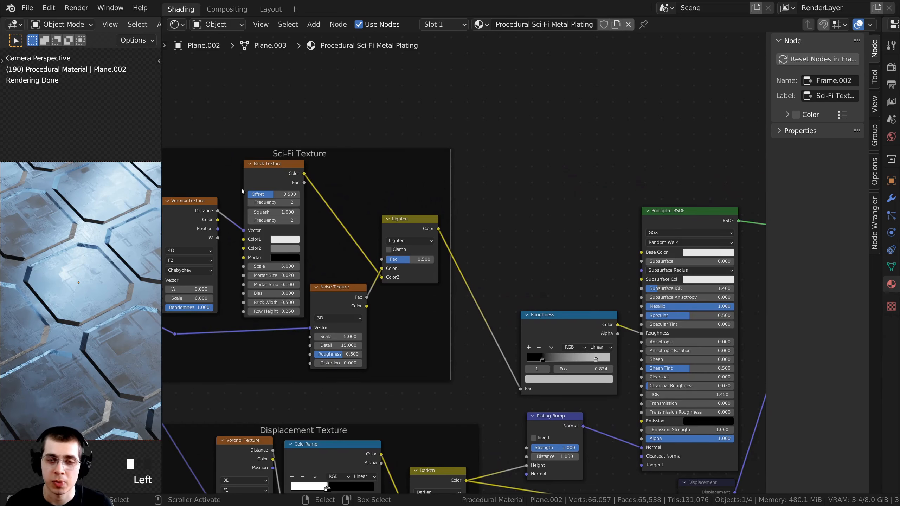
scroll(657, 216, up, 2)
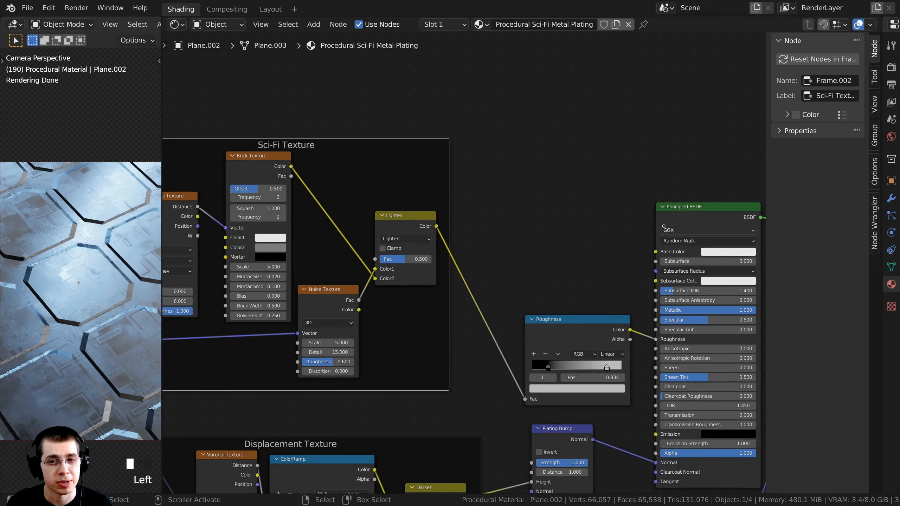
middle_drag(546, 228, 547, 230)
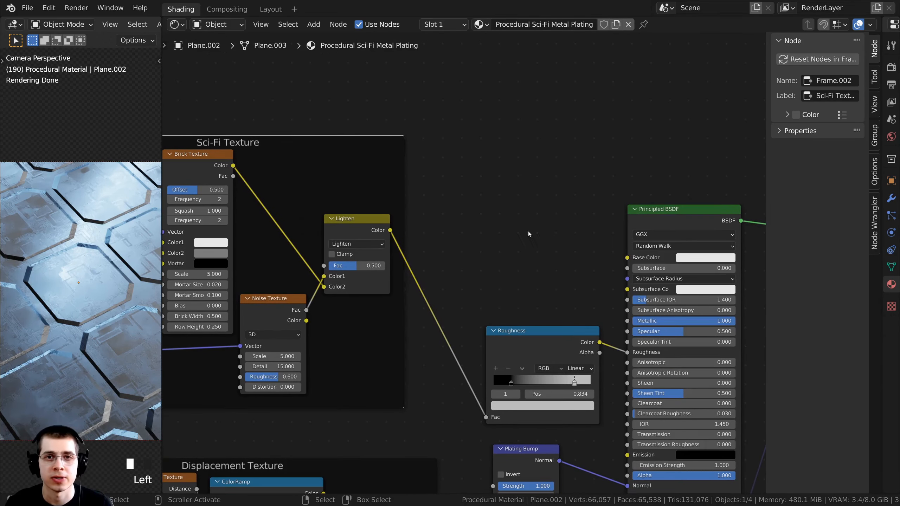
middle_drag(203, 155, 282, 157)
scroll(283, 157, up, 2)
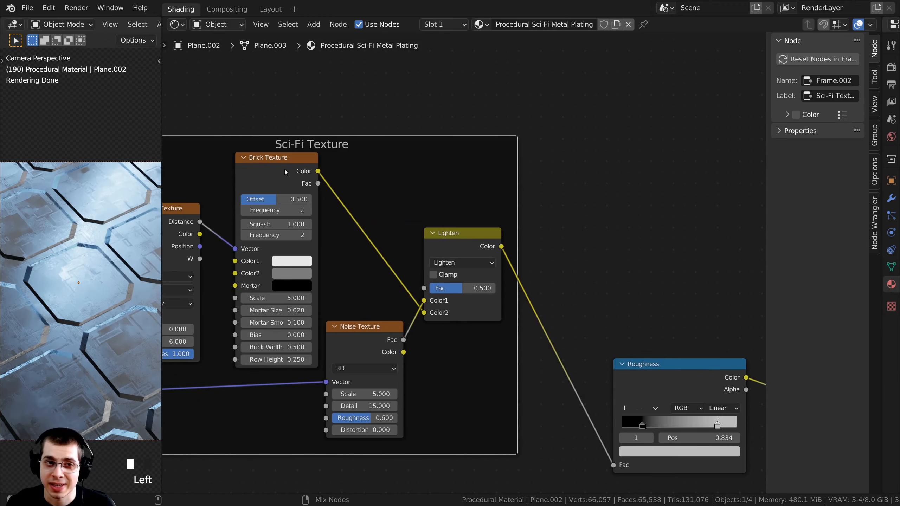
- Preview the Brick Texture's Color output on the surface and inspect its pattern in the 3D viewport
ctrl+shift+click(284, 169)
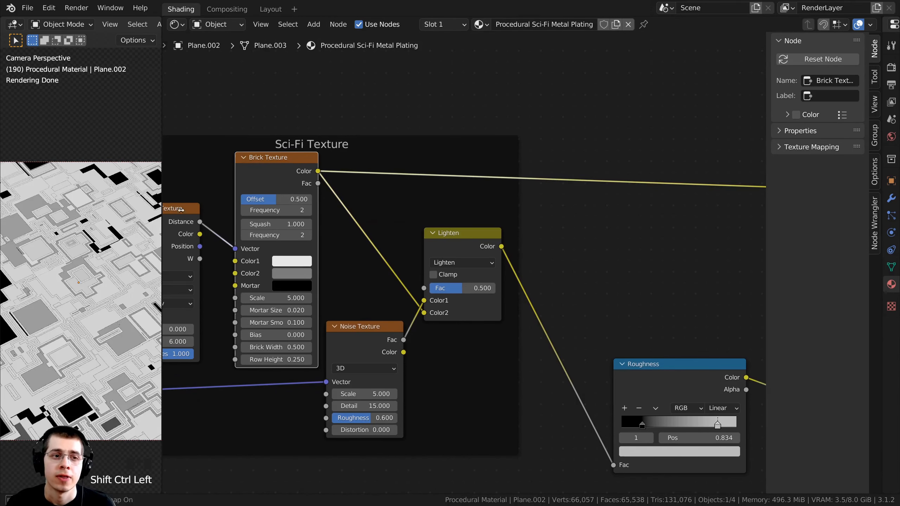
drag(163, 212, 313, 213)
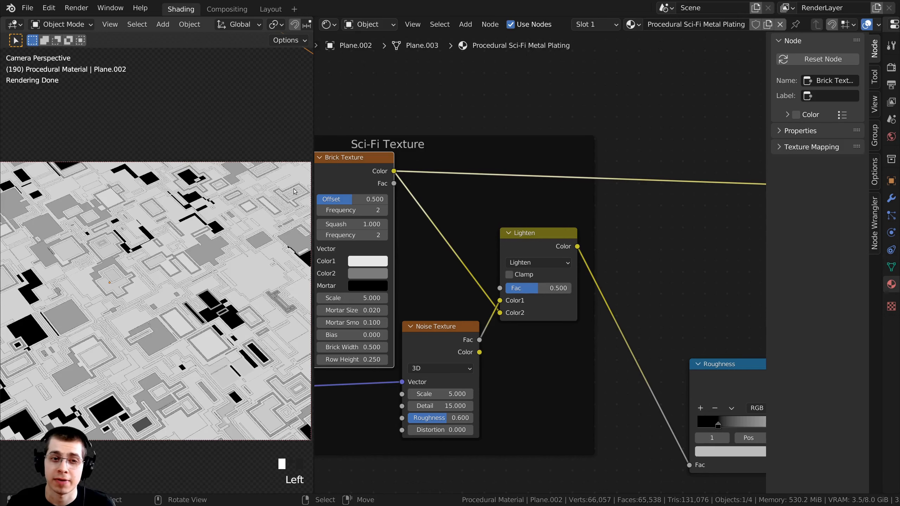
drag(314, 185, 226, 186)
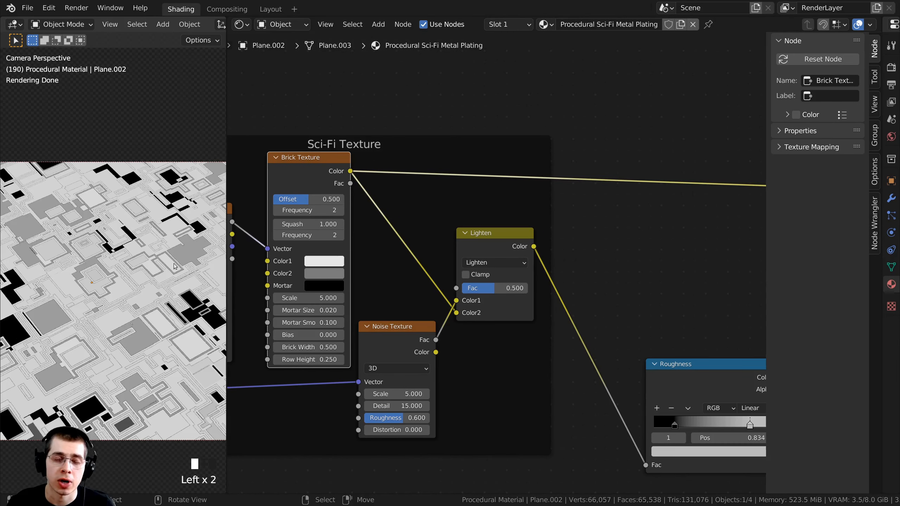
drag(228, 222, 157, 222)
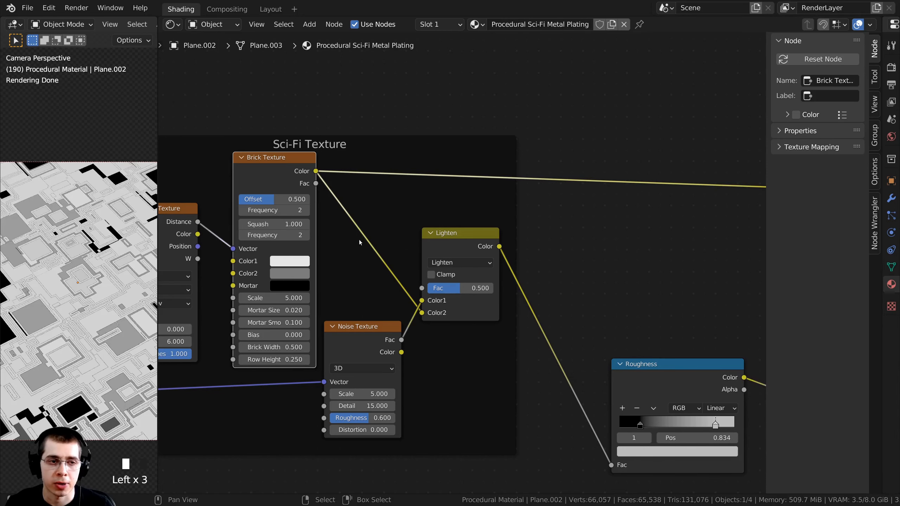
scroll(106, 249, up, 3)
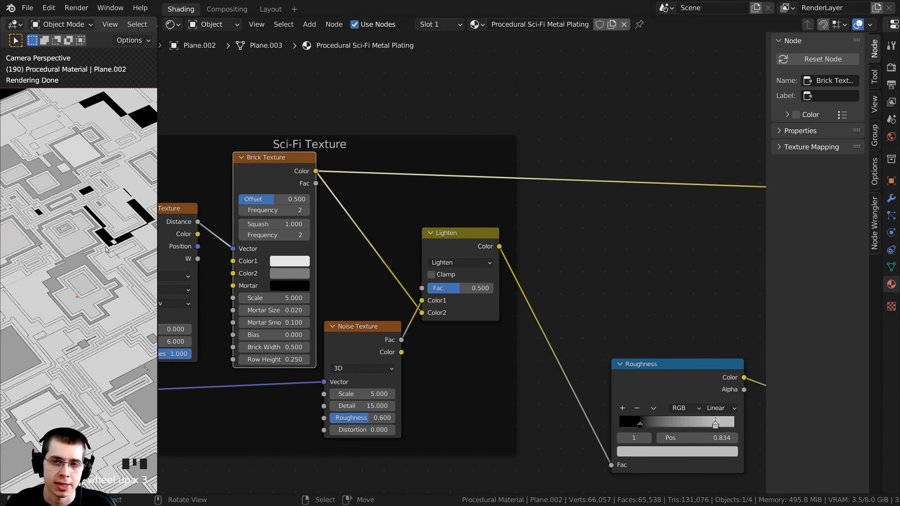
scroll(341, 249, down, 2)
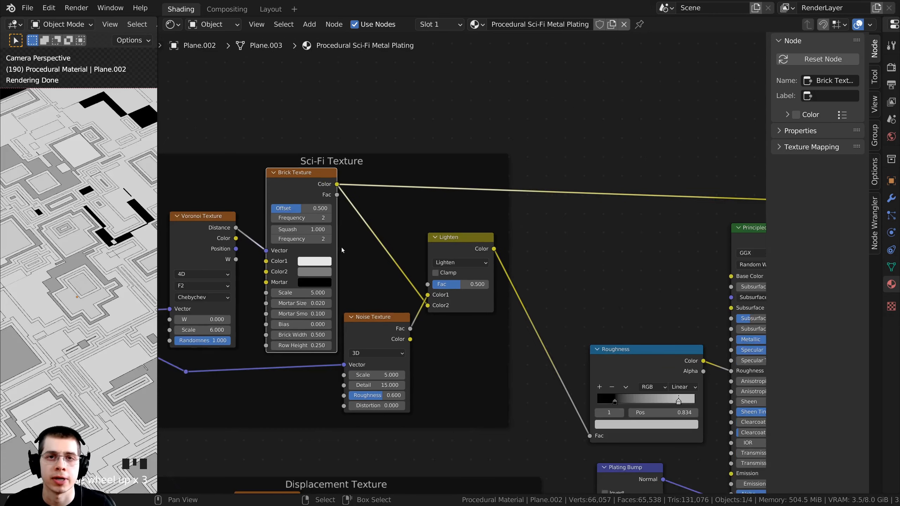
- Insert a MixRGB node on the preview link from the Brick Texture's Color output, using it as Color1
middle_drag(342, 249, 336, 230)
key(shift+a)
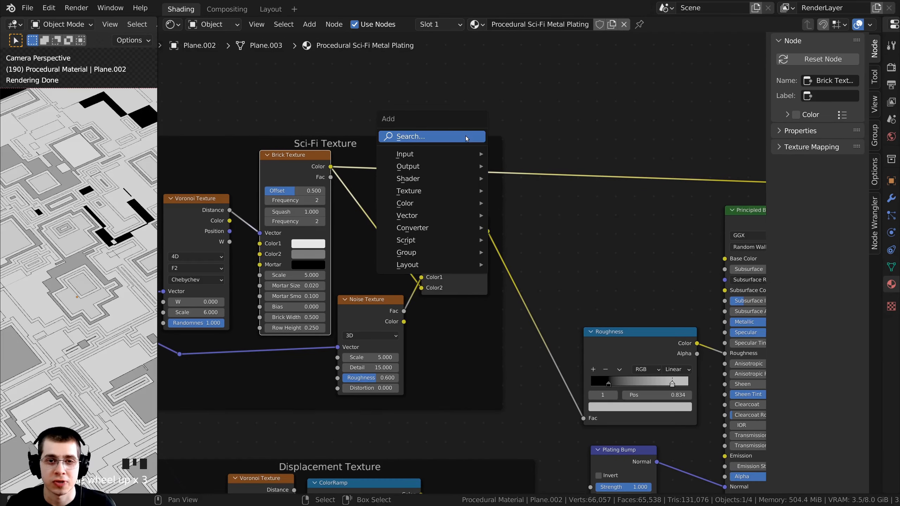
click(425, 136)
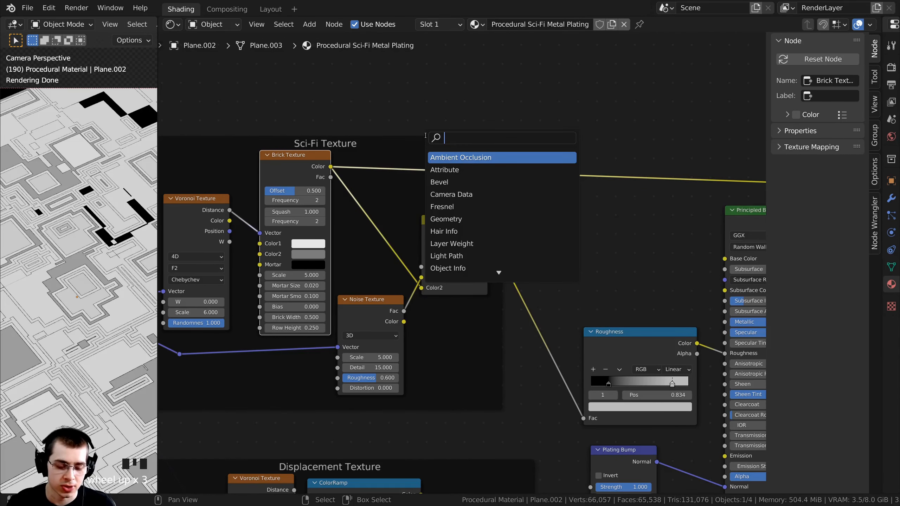
text(mix)
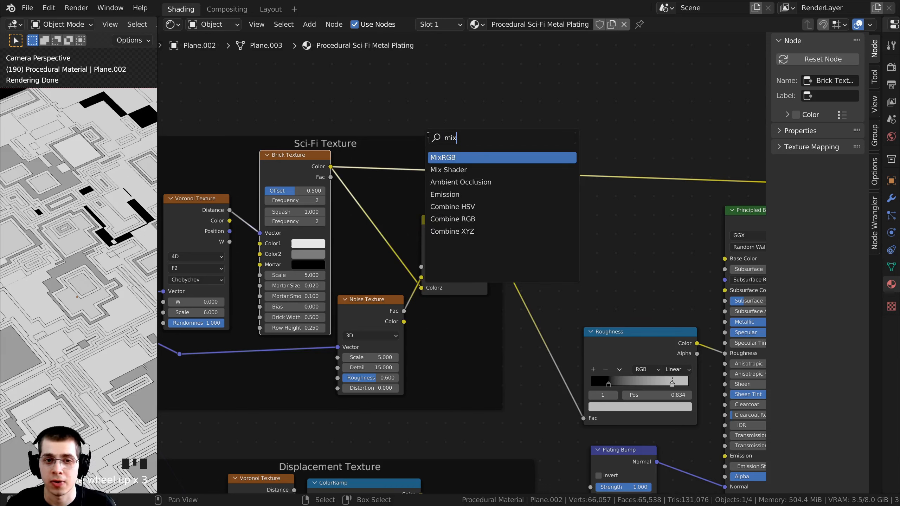
click(438, 158)
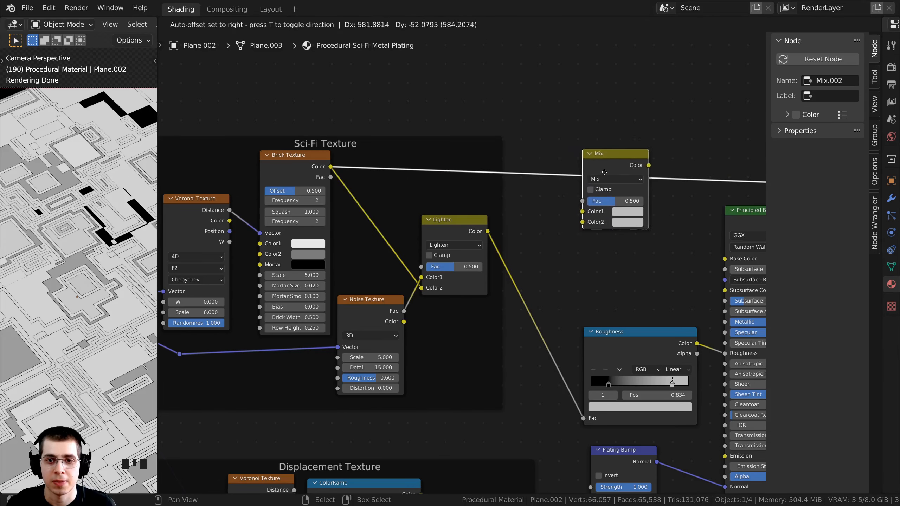
click(542, 180)
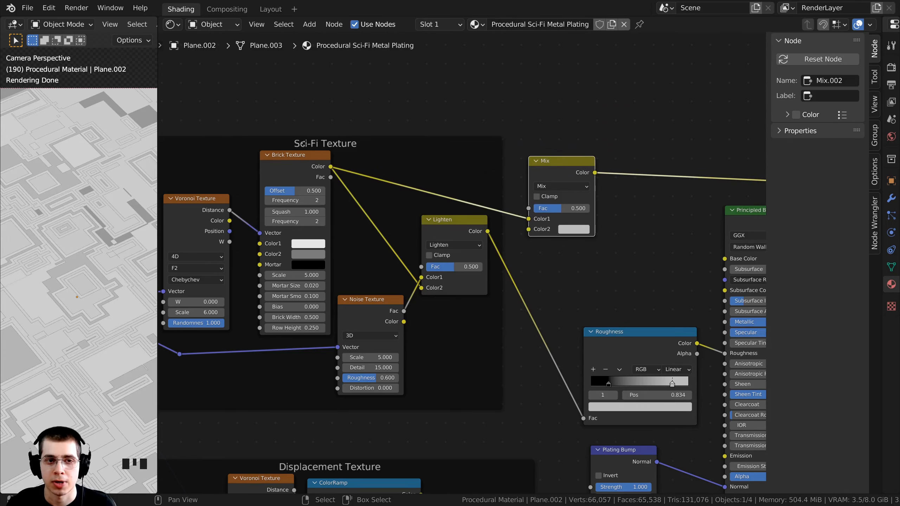
- Position the new Mix node in the space beyond the Sci-Fi Texture frame, above the Roughness ramp
drag(333, 144, 324, 142)
middle_drag(497, 175, 457, 172)
drag(518, 162, 517, 165)
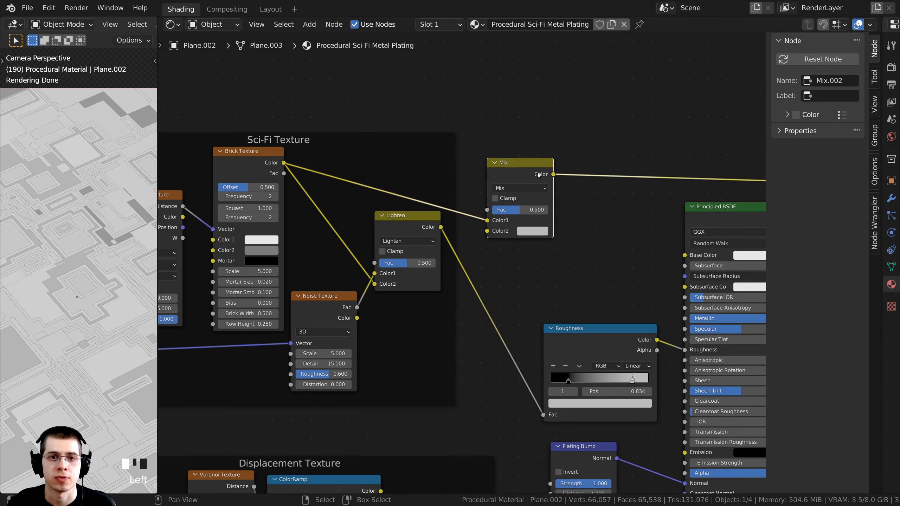
middle_drag(528, 170, 516, 167)
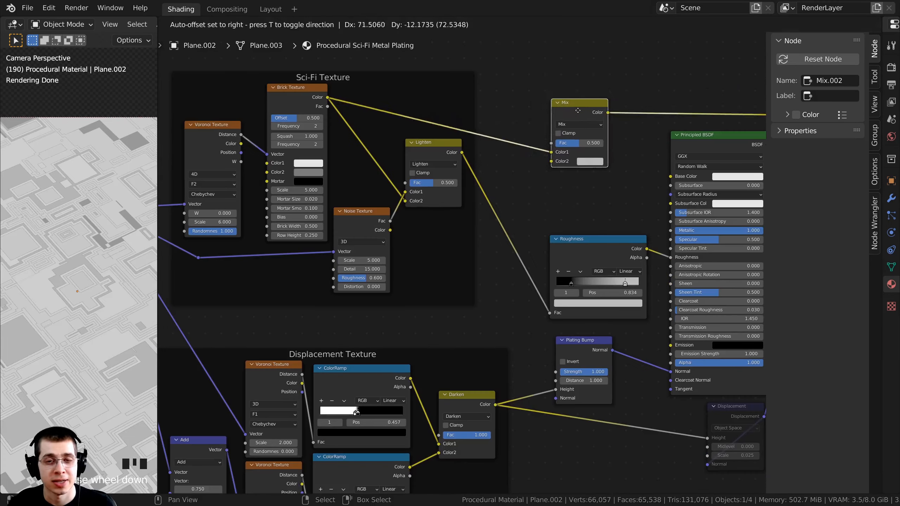
click(575, 101)
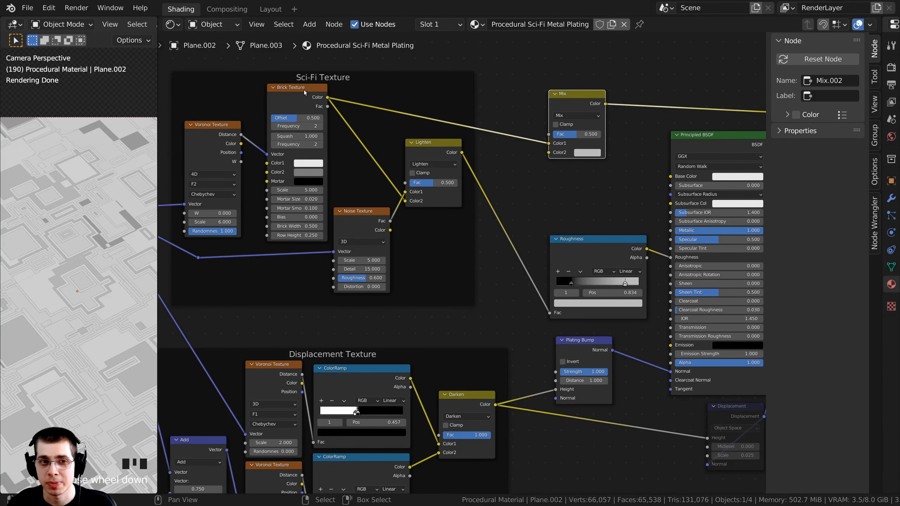
- Connect the Displacement Texture frame's Darken Color output to the Mix node's Fac and nudge the Mix node into place
click(312, 79)
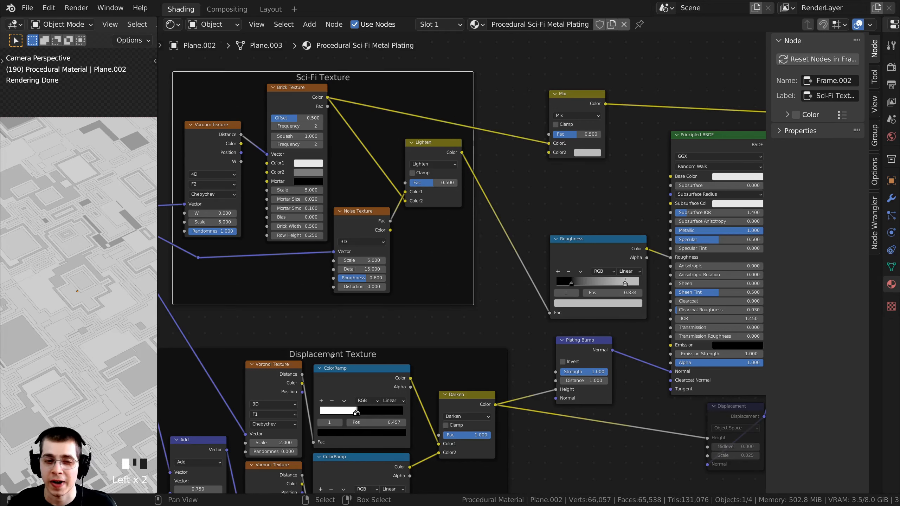
click(331, 355)
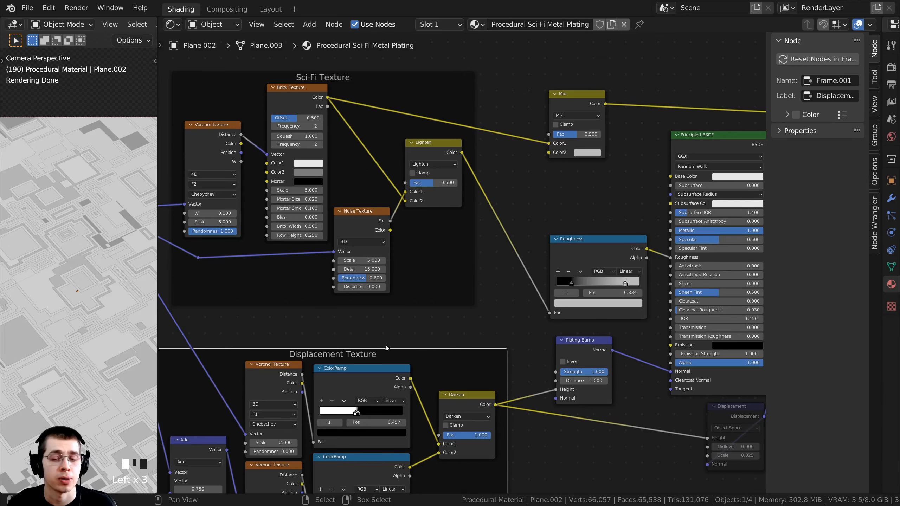
middle_drag(386, 347, 392, 355)
scroll(361, 333, up, 1)
scroll(361, 333, down, 1)
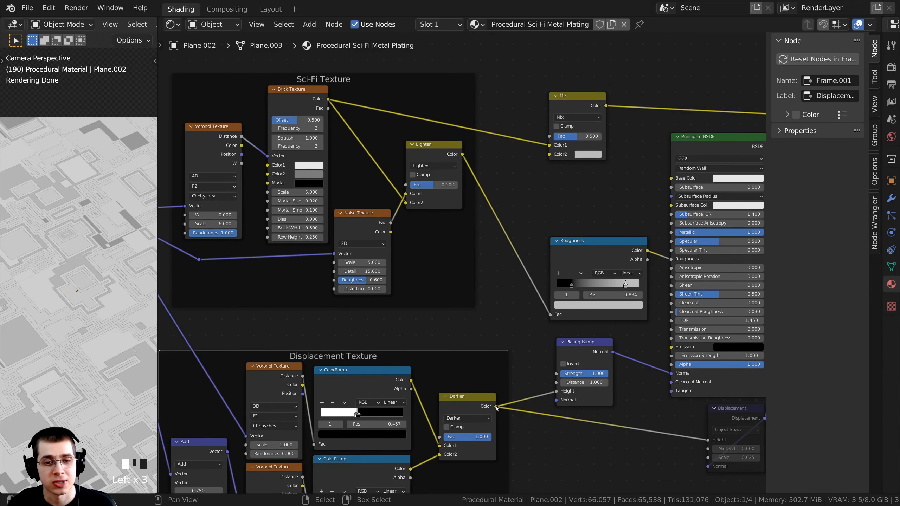
middle_drag(486, 381, 471, 339)
scroll(472, 339, up, 1)
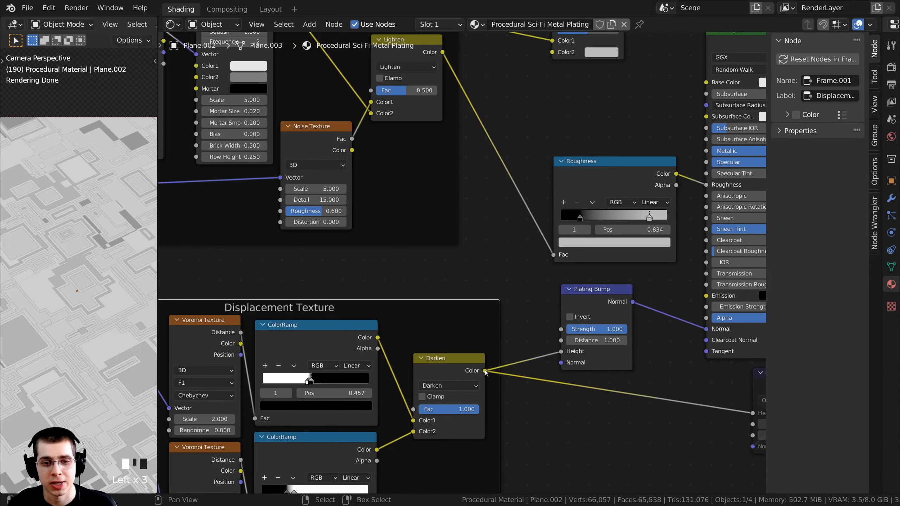
drag(485, 372, 552, 238)
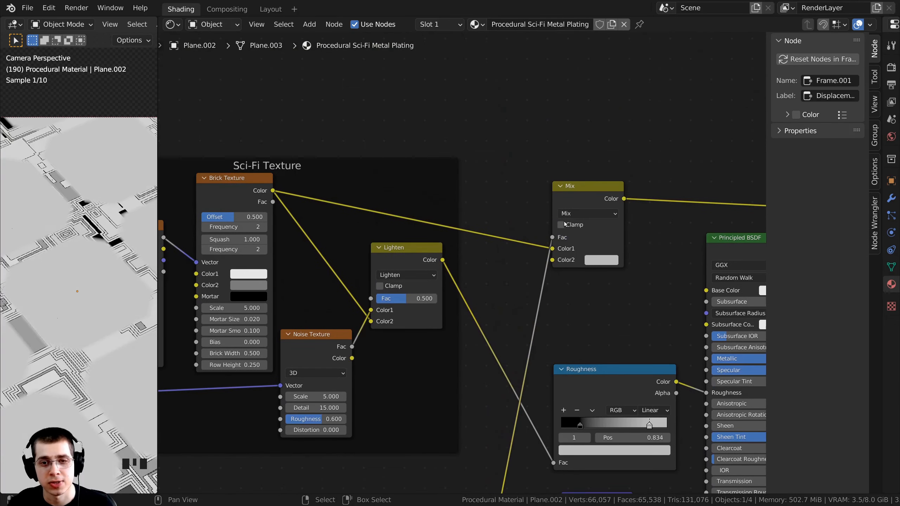
drag(581, 197, 567, 210)
- Widen the 3D viewport and examine up close how the displacement texture masks the brick pattern on the surface
scroll(90, 286, down, 3)
shift+middle_drag(90, 286, 87, 247)
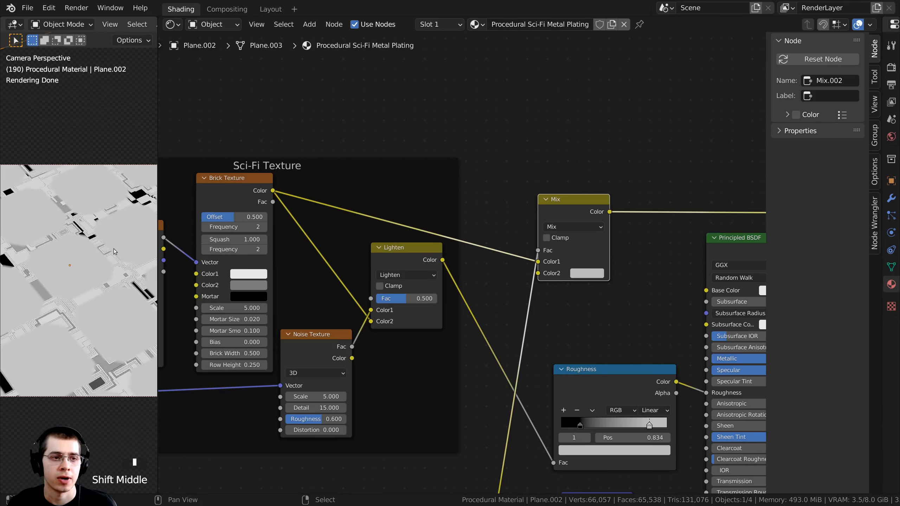
scroll(86, 247, up, 3)
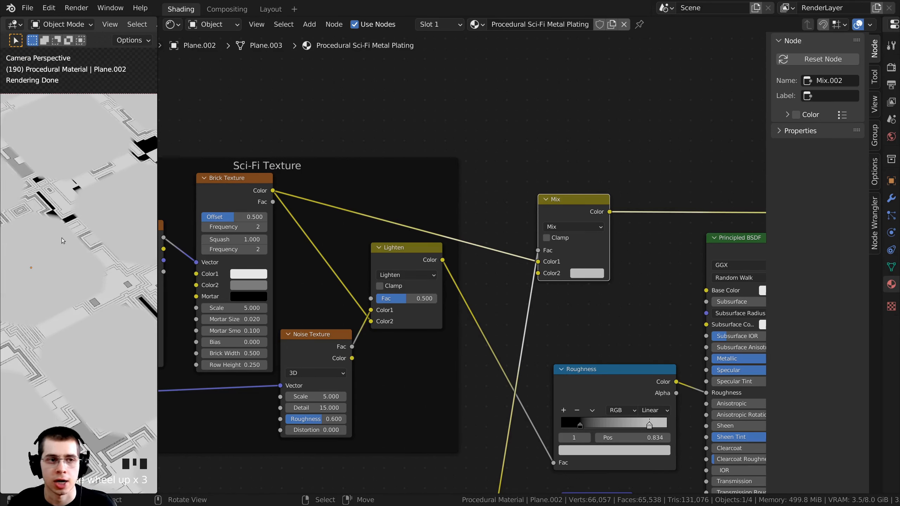
middle_drag(459, 299, 457, 256)
scroll(100, 257, up, 2)
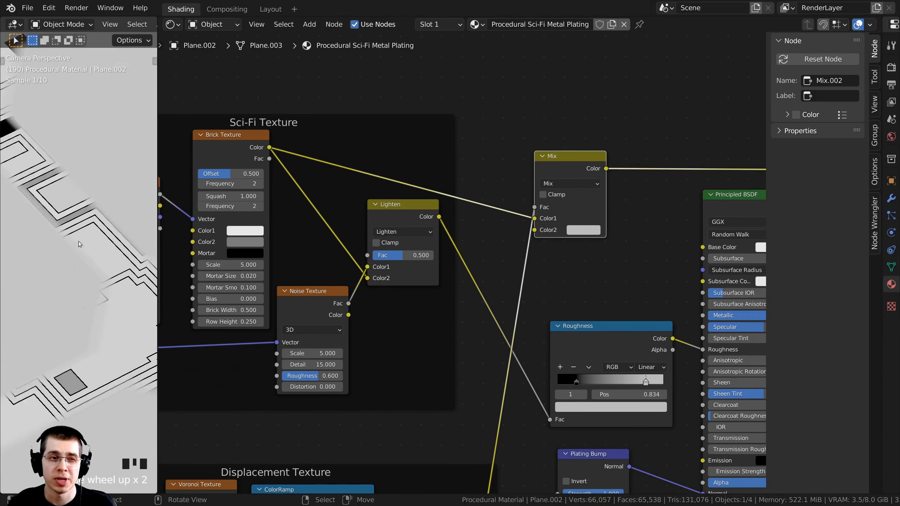
shift+middle_drag(78, 230, 56, 245)
scroll(93, 239, up, 1)
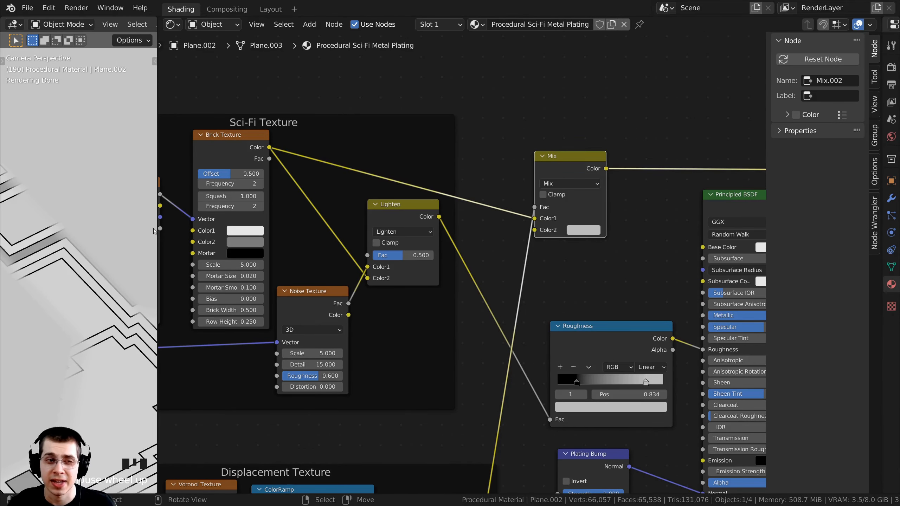
drag(157, 225, 187, 227)
scroll(80, 288, down, 2)
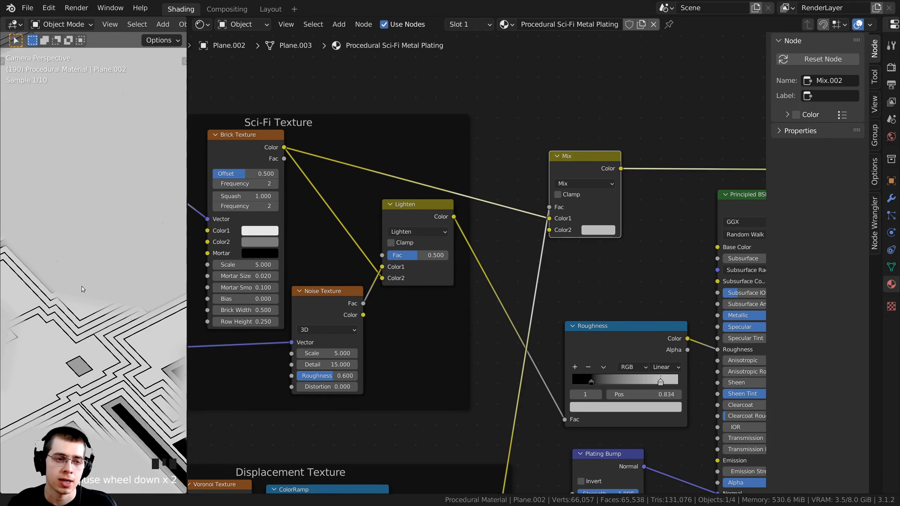
shift+middle_drag(82, 286, 157, 293)
scroll(595, 295, down, 1)
- Reposition the Mix node and insert a ColorRamp on the link from the Darken node to the Mix node's Fac
key(g)
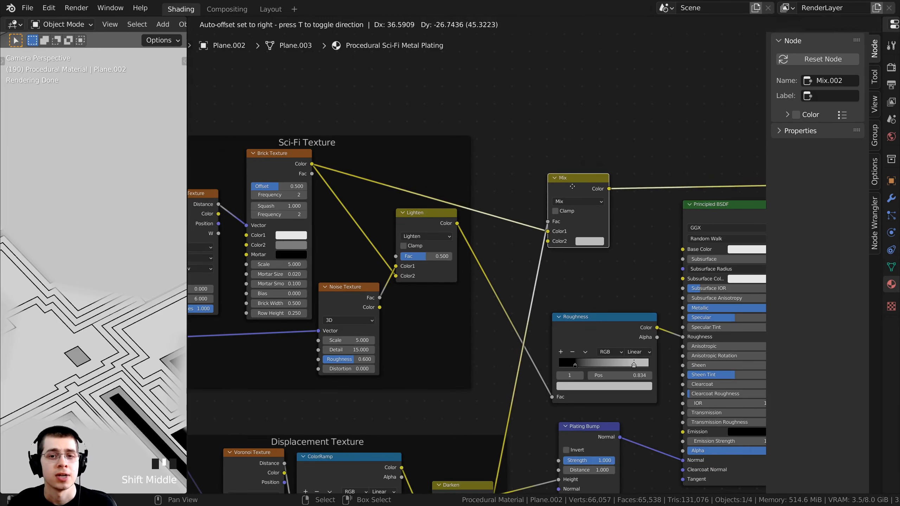
click(565, 166)
middle_drag(514, 155, 512, 132)
key(shift+a)
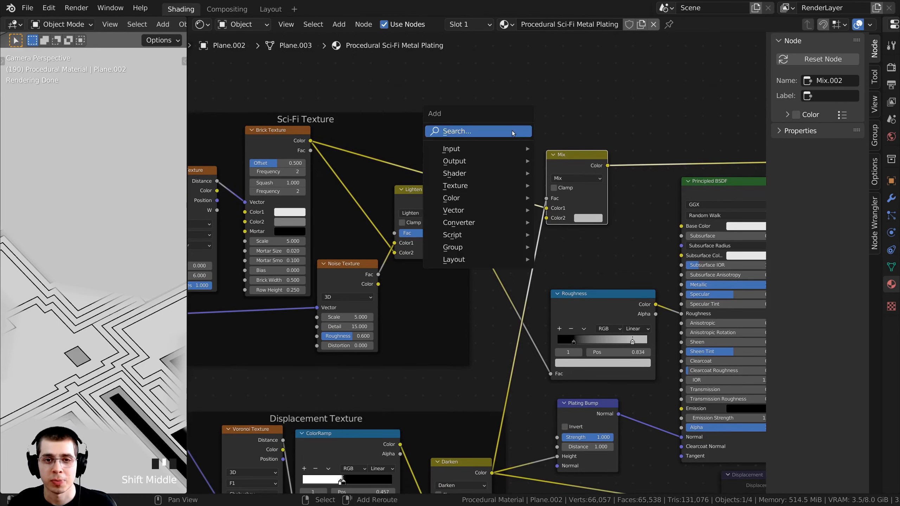
click(457, 132)
text(col)
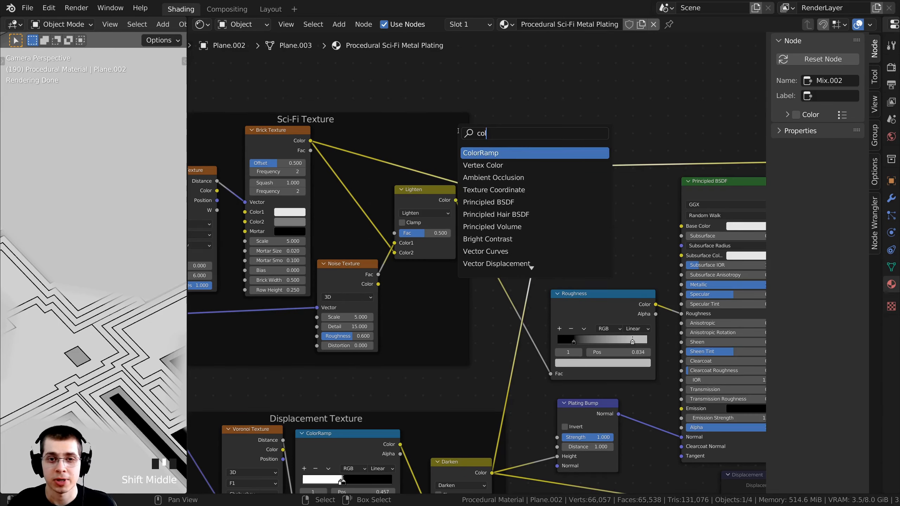
click(472, 155)
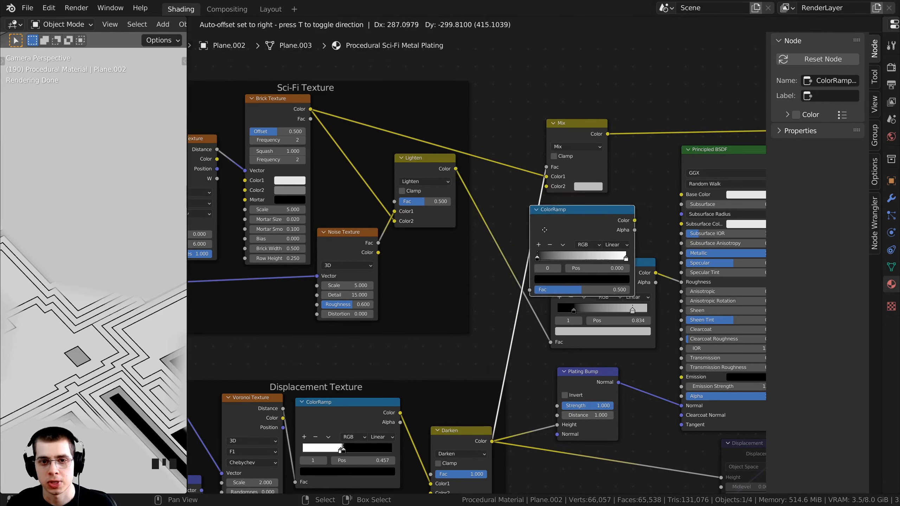
click(538, 226)
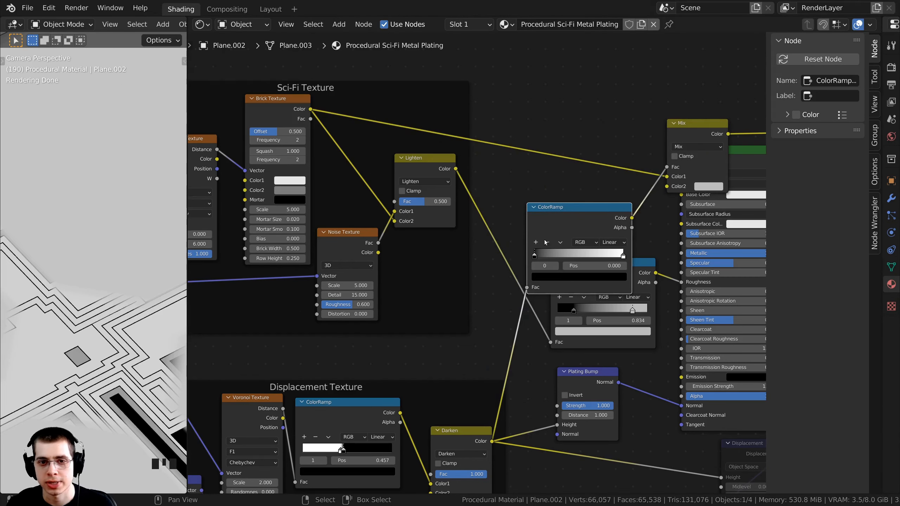
drag(567, 207, 538, 183)
- Shift the Mix, Roughness, Plating Bump, Principled BSDF, Displacement and output nodes away from the texture frames to make room
scroll(741, 205, down, 3)
middle_drag(740, 205, 565, 227)
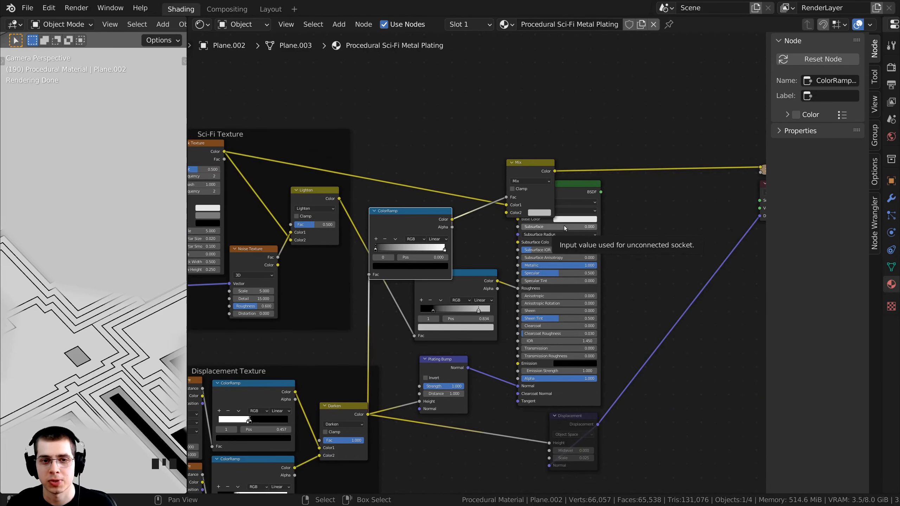
scroll(477, 259, down, 2)
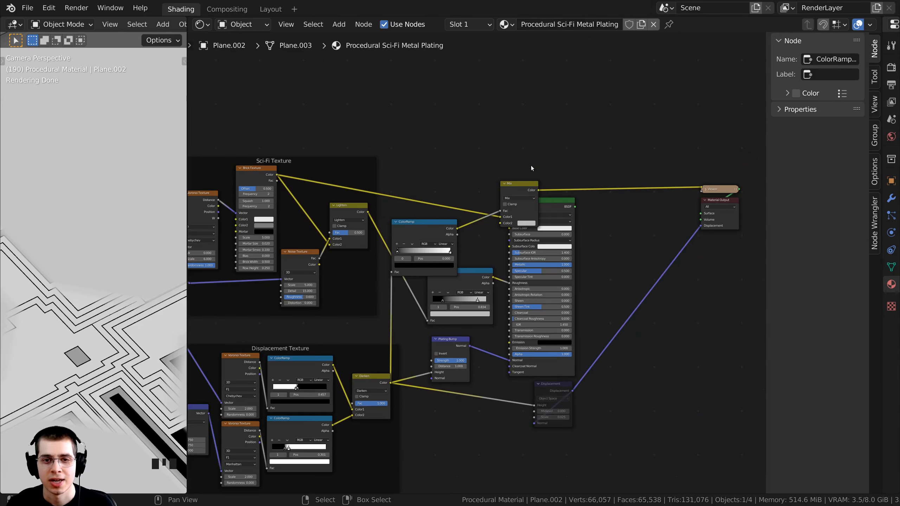
key(b)
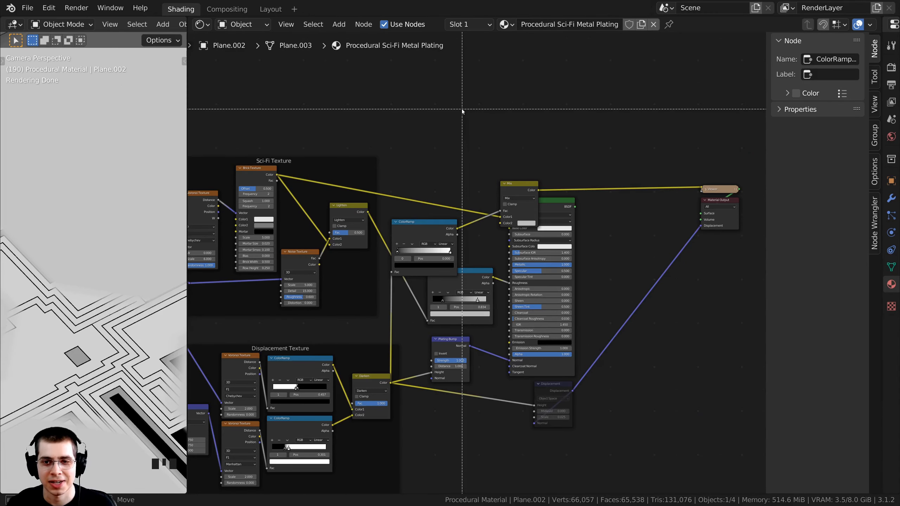
drag(462, 109, 721, 432)
scroll(440, 257, up, 1)
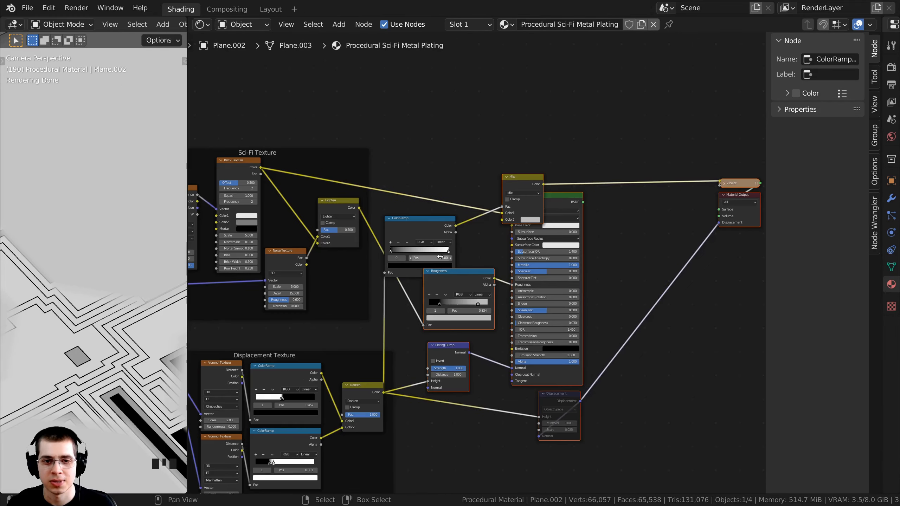
key(g)
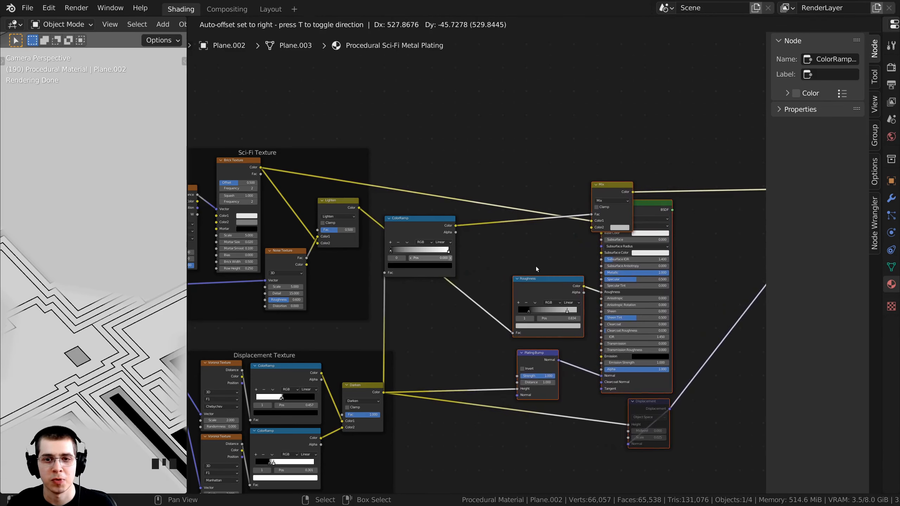
click(533, 266)
- Move the Mix node back beside the new ColorRamp and adjust the ColorRamp's position just before it
drag(604, 195, 501, 190)
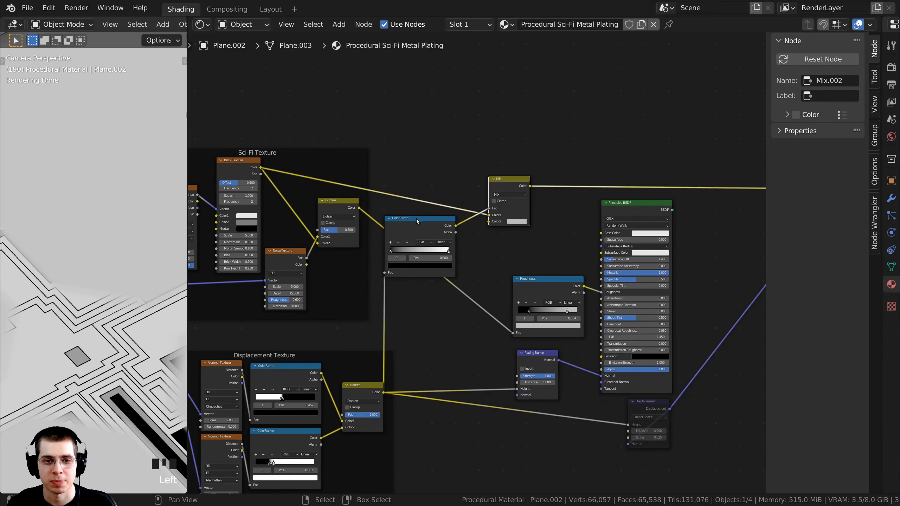
drag(417, 220, 435, 229)
scroll(515, 176, up, 2)
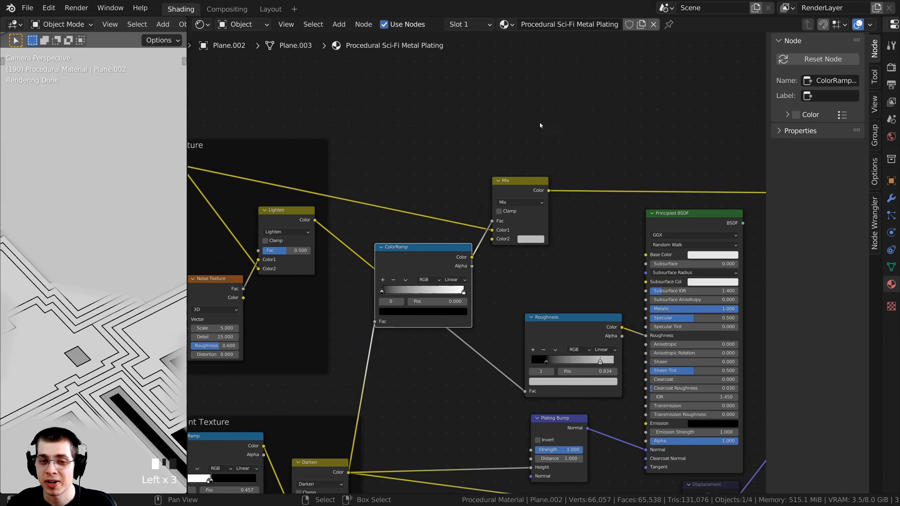
- Group the new ColorRamp and Mix node in a frame and move the frame slightly up, clear of the Roughness ramp
click(510, 188)
scroll(417, 262, up, 1)
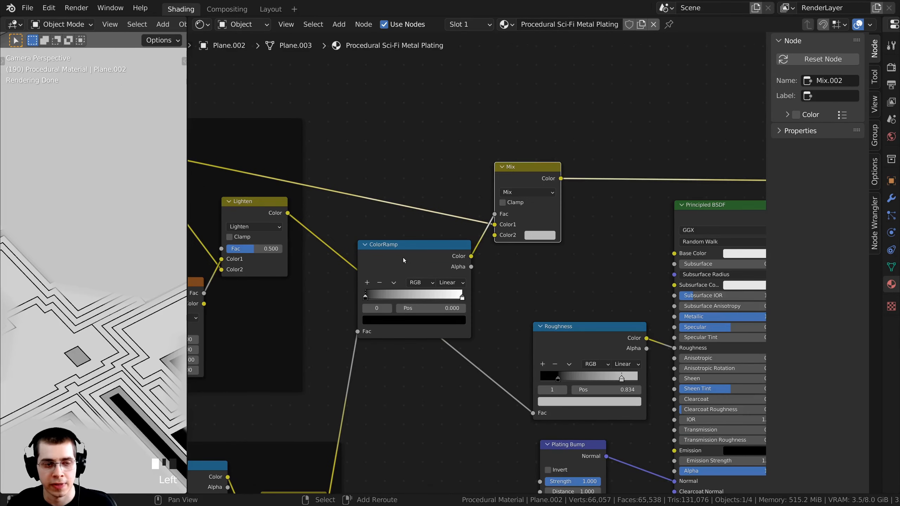
shift+click(402, 257)
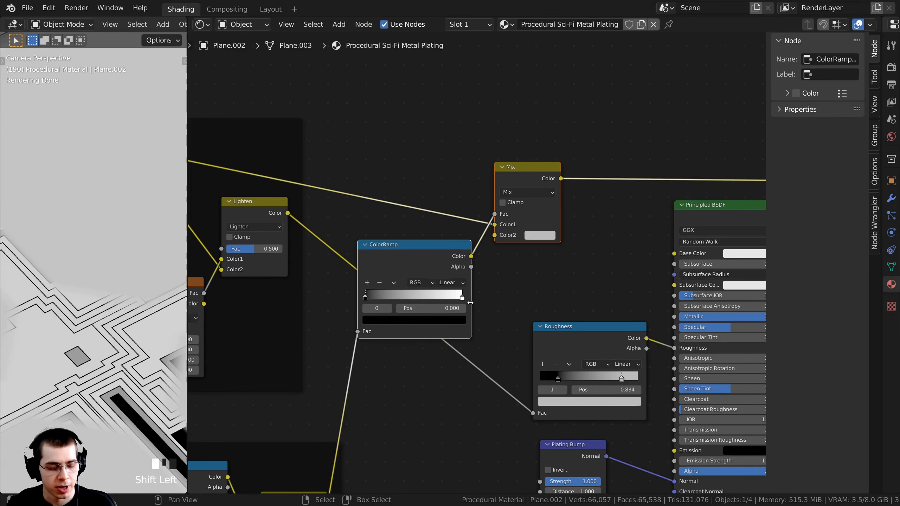
key(ctrl+j)
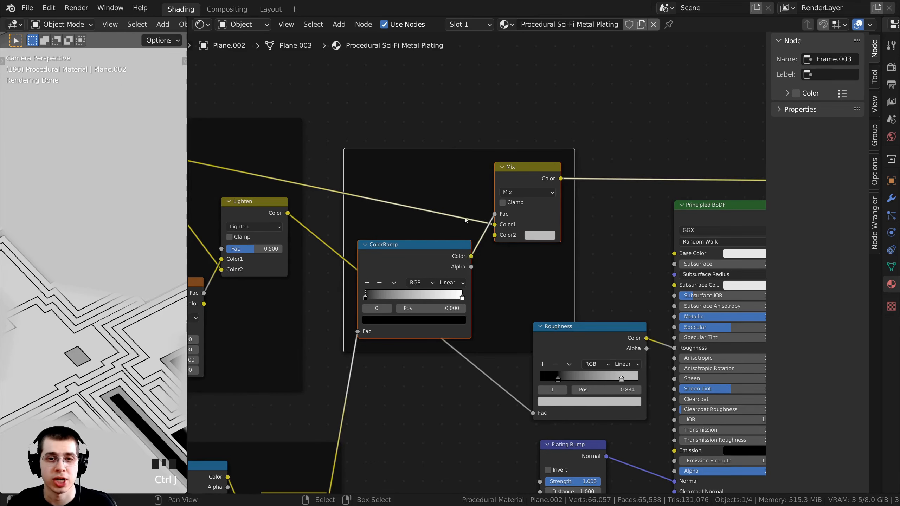
scroll(451, 174, down, 1)
drag(452, 174, 455, 141)
scroll(477, 262, down, 1)
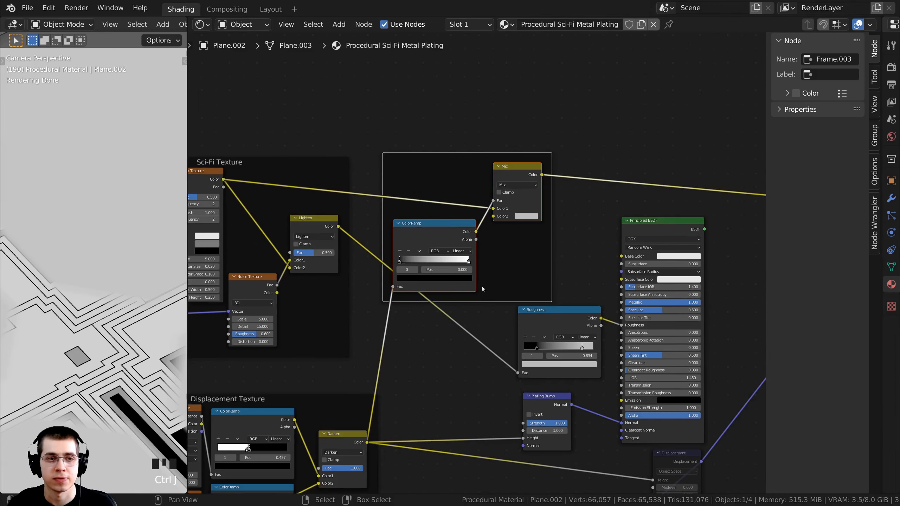
middle_drag(508, 277, 468, 279)
scroll(467, 279, down, 1)
middle_drag(446, 177, 425, 145)
- Move the Roughness, Plating Bump, Principled BSDF and Displacement nodes together, farther from the new frame
key(alt+a)
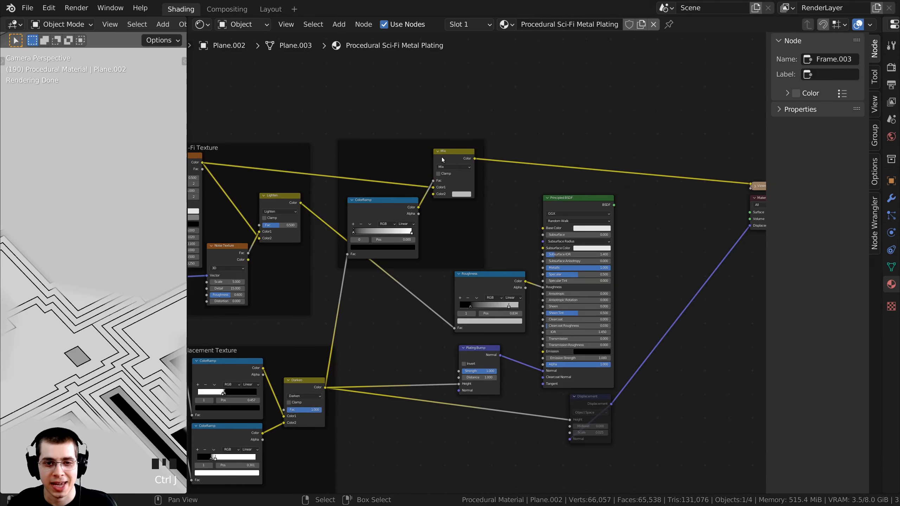
key(b)
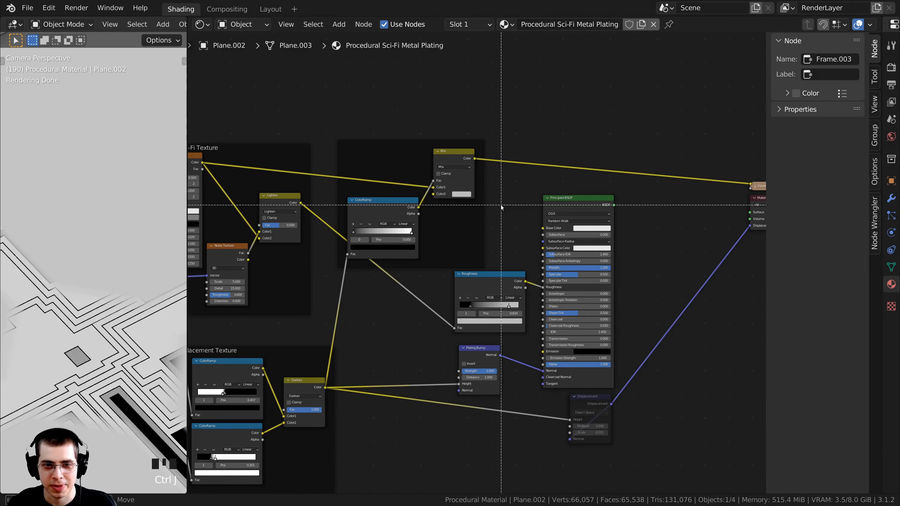
drag(493, 208, 668, 462)
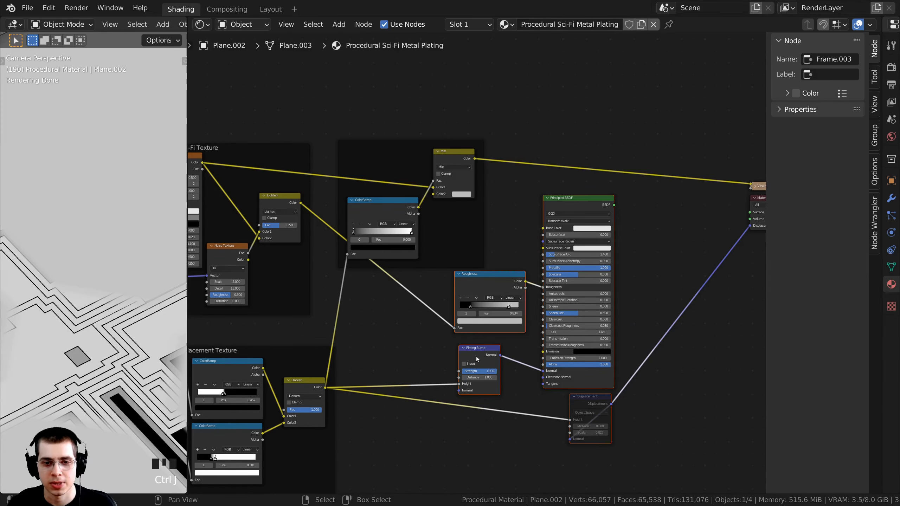
scroll(445, 253, up, 3)
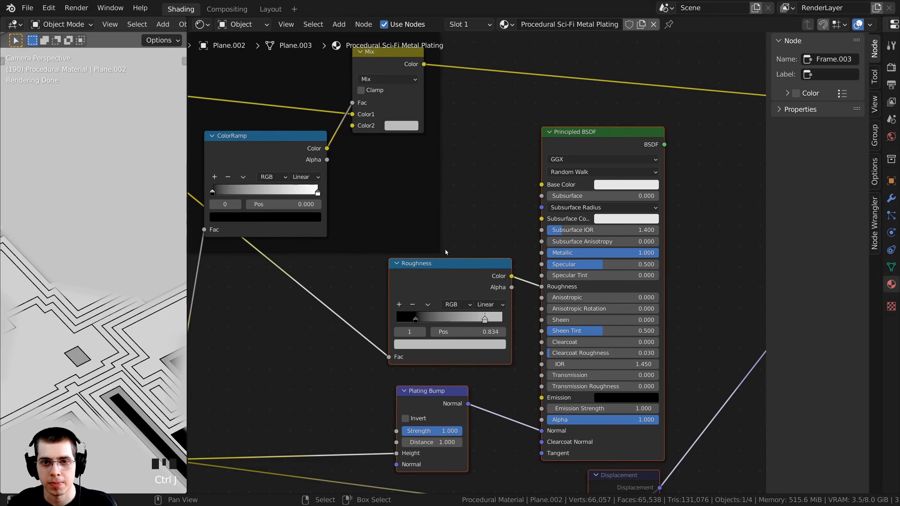
scroll(527, 227, down, 1)
key(g)
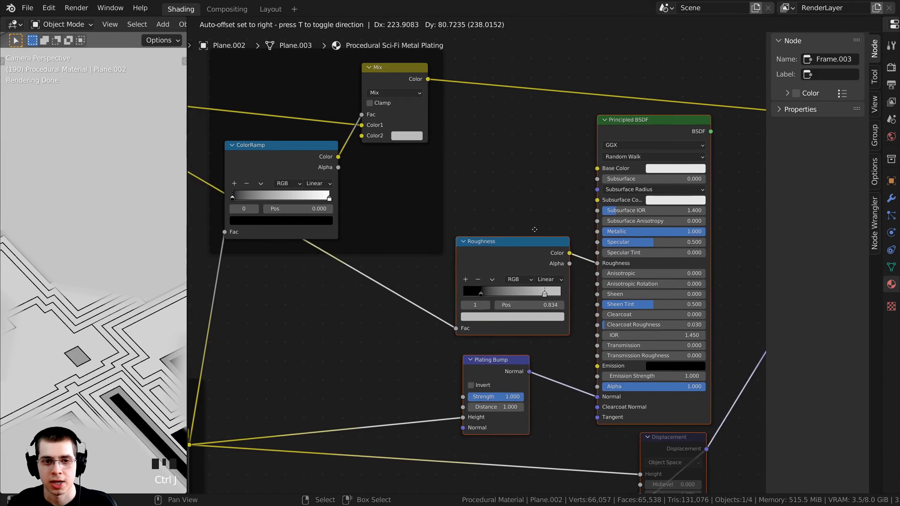
click(544, 230)
scroll(387, 236, down, 2)
scroll(394, 145, down, 1)
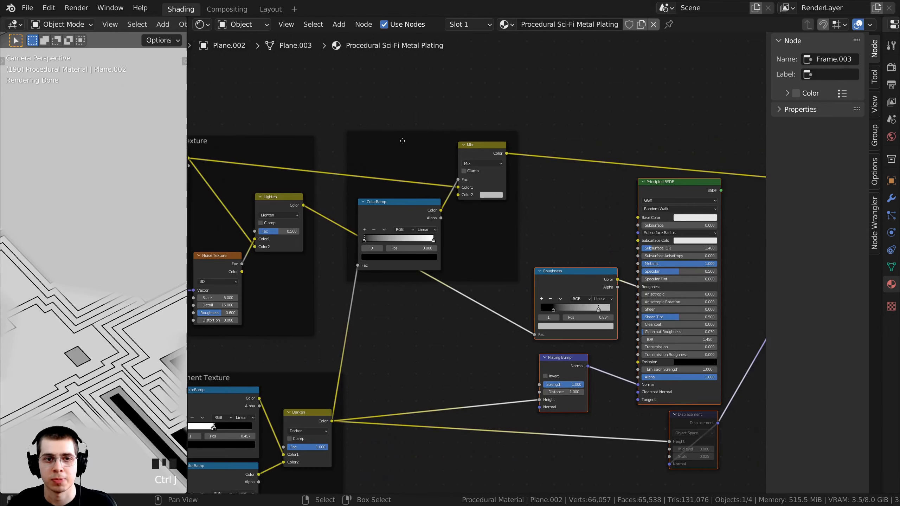
- Move the new ColorRamp and Mix frame closer to the Sci-Fi Texture frame
click(399, 142)
drag(404, 140, 370, 160)
middle_drag(370, 161, 416, 183)
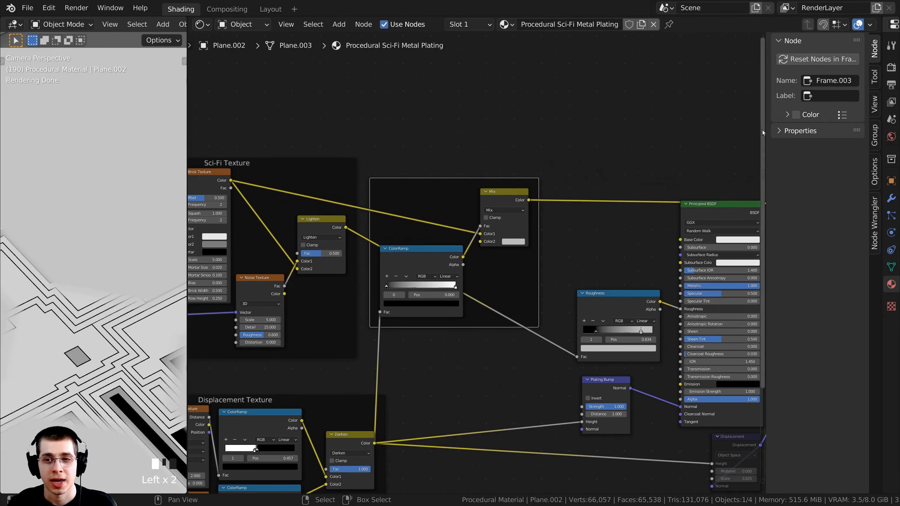
- Widen the node properties area and label the frame around the new ColorRamp and Mix nodes "Color"
drag(764, 129, 719, 129)
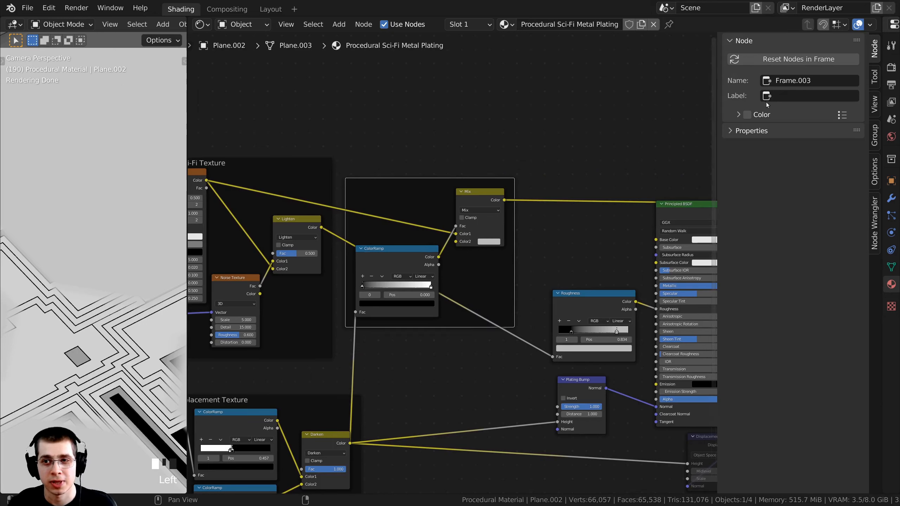
click(776, 96)
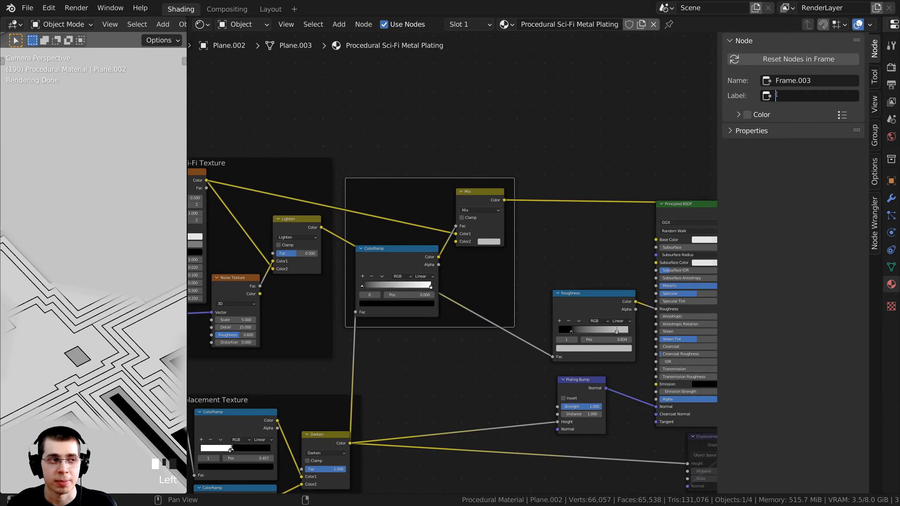
click(501, 119)
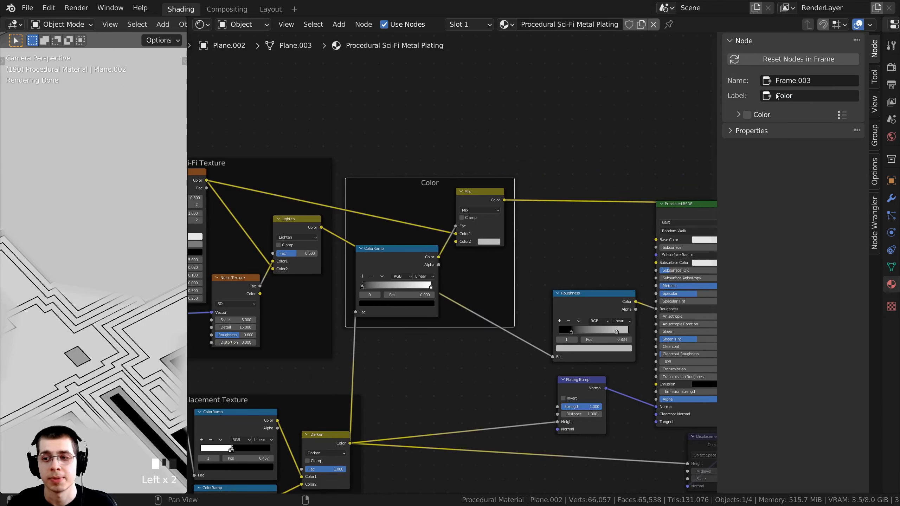
- Sharpen the mask ColorRamp in the Color frame by moving its white stop to position 0.016, close to the black stop
scroll(588, 228, down, 1)
middle_drag(588, 227, 528, 231)
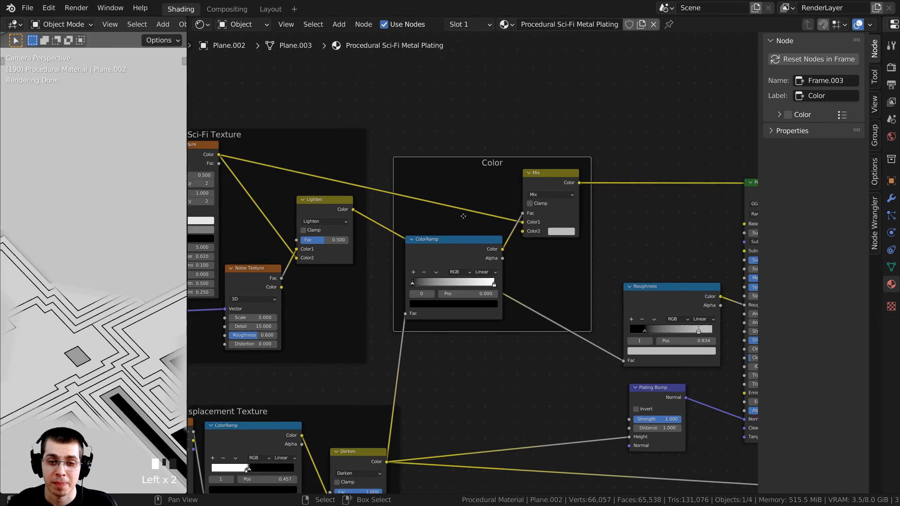
scroll(462, 215, up, 4)
middle_drag(443, 259, 487, 205)
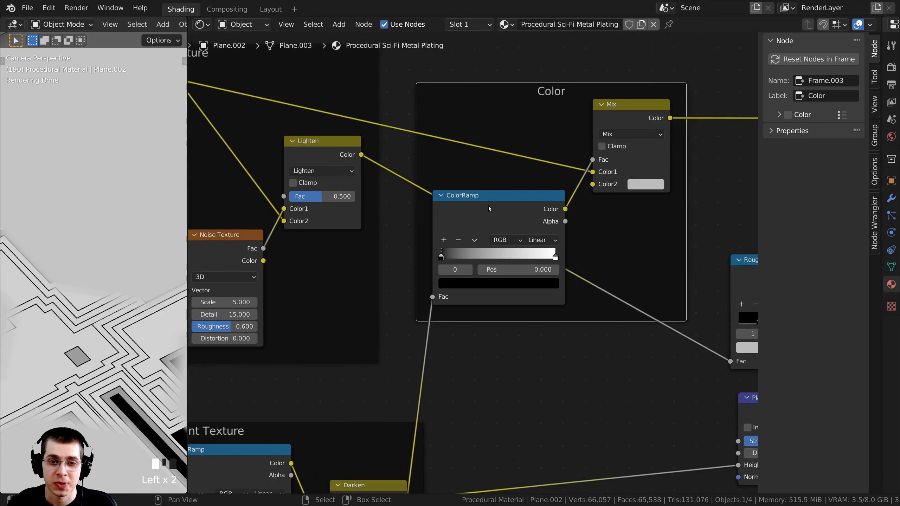
click(488, 205)
scroll(475, 245, up, 3)
scroll(462, 235, up, 3)
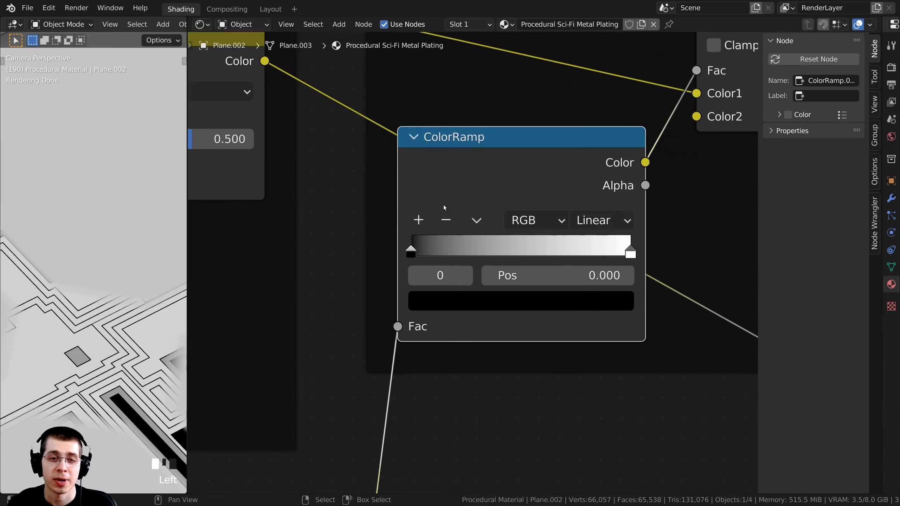
scroll(112, 279, up, 2)
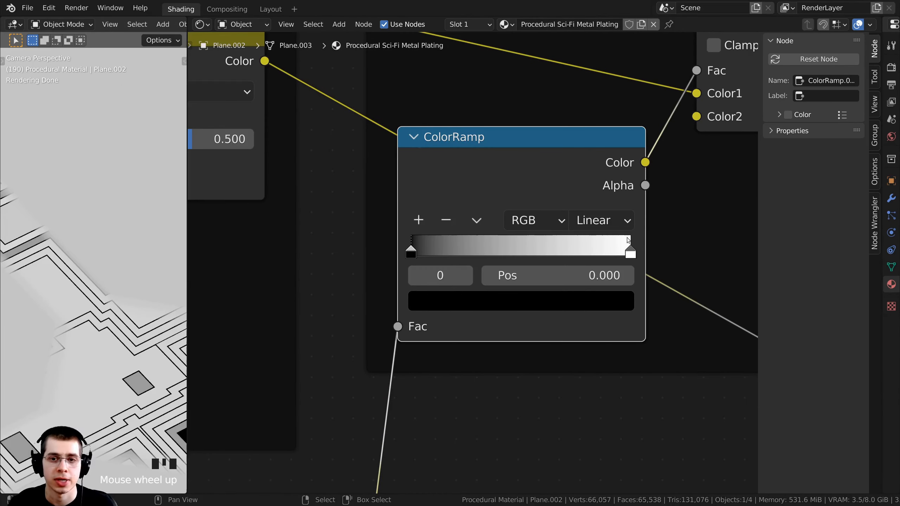
click(631, 252)
drag(631, 252, 450, 258)
shift+middle_drag(53, 429, 80, 368)
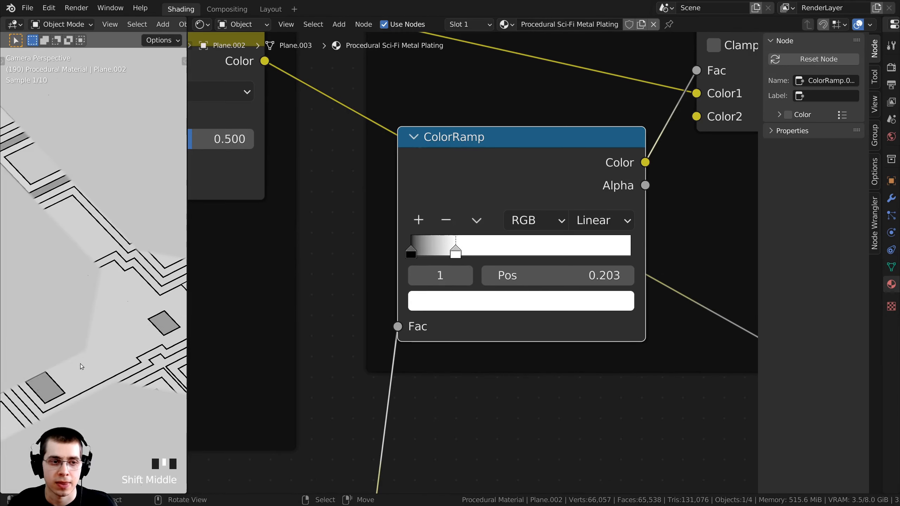
scroll(81, 368, up, 2)
scroll(458, 253, up, 2)
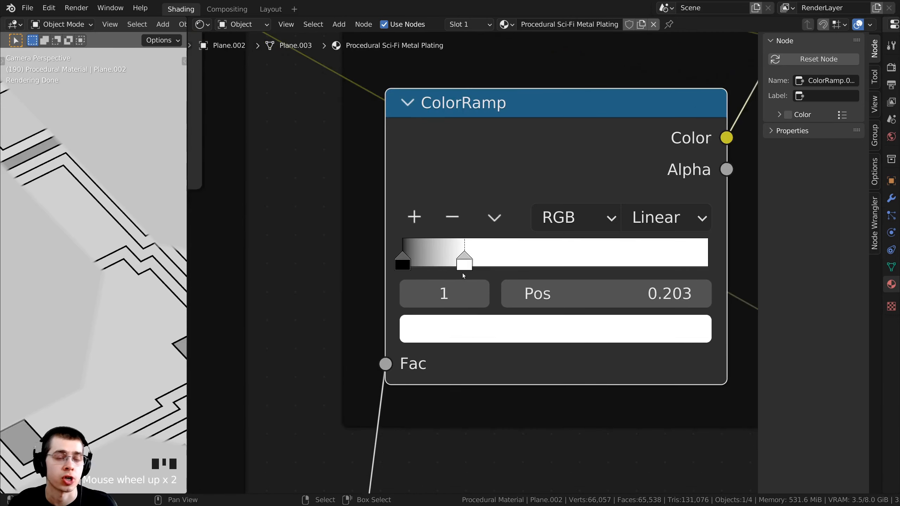
drag(463, 261, 405, 258)
scroll(157, 358, up, 3)
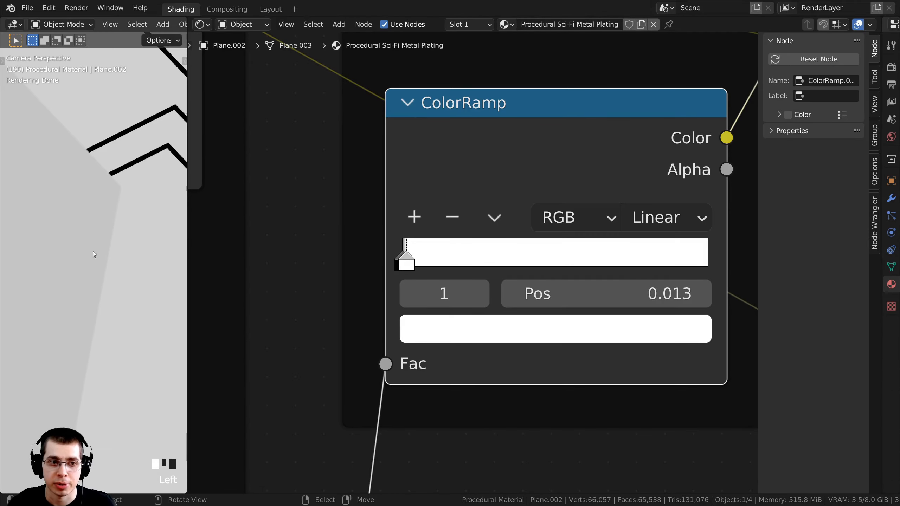
- Widen the 3D viewport and examine the plating pattern along the panel gaps
scroll(94, 255, down, 3)
scroll(395, 252, down, 6)
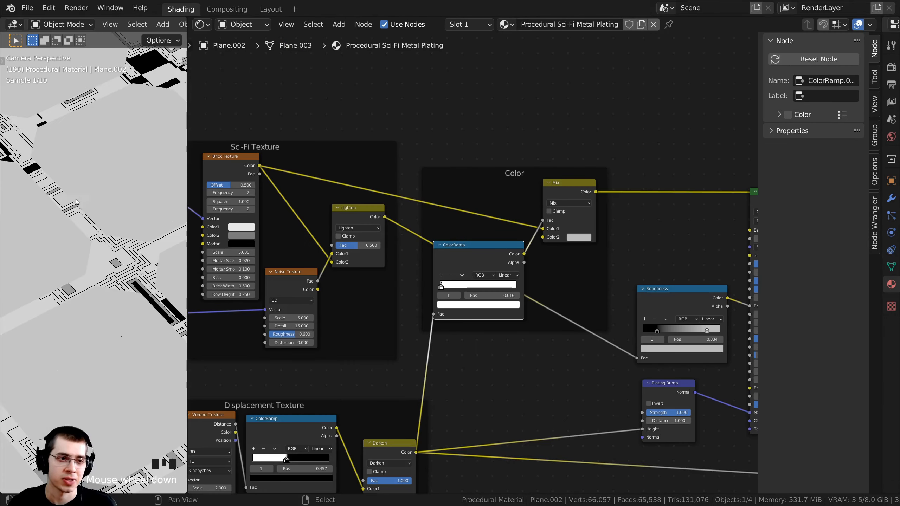
scroll(75, 202, down, 1)
shift+middle_drag(76, 202, 127, 295)
scroll(70, 222, up, 4)
scroll(127, 294, up, 1)
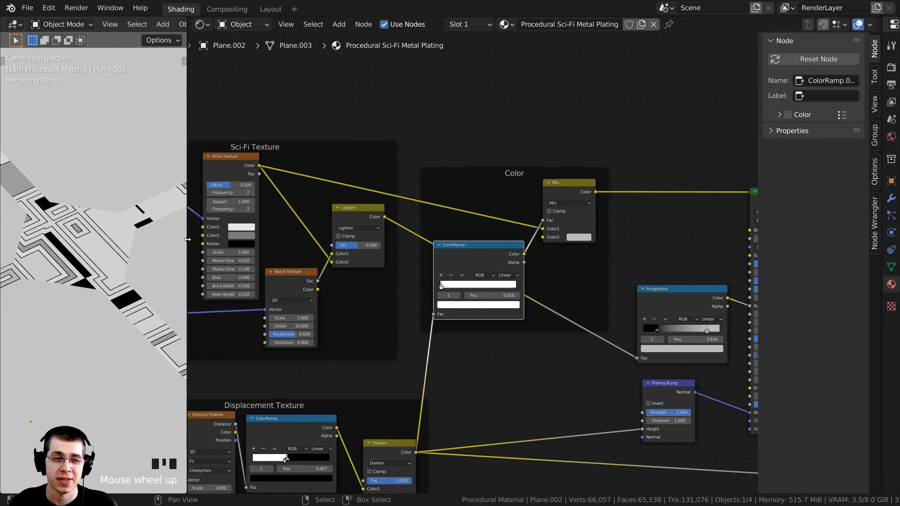
drag(188, 240, 250, 240)
mouse_move(127, 245)
shift+middle_down()
mouse_move(159, 279)
mouse_move(122, 233)
shift+middle_up()
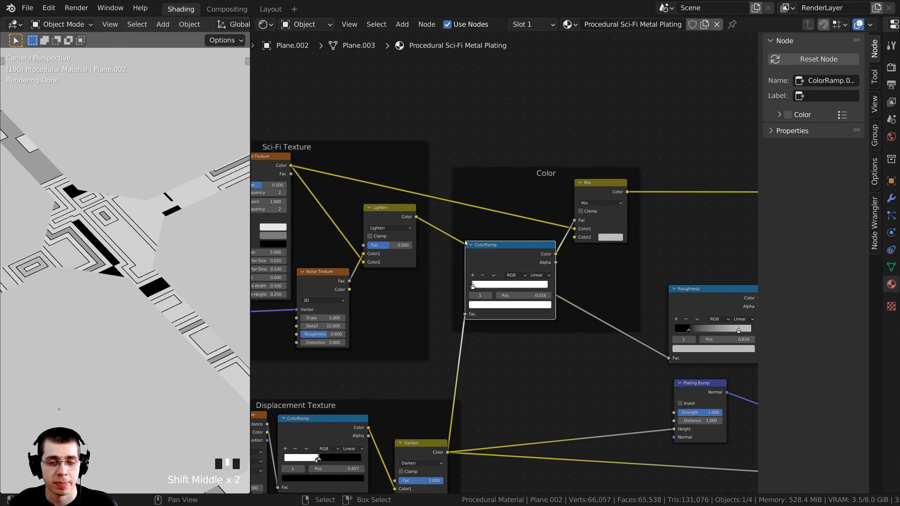
scroll(167, 237, down, 2)
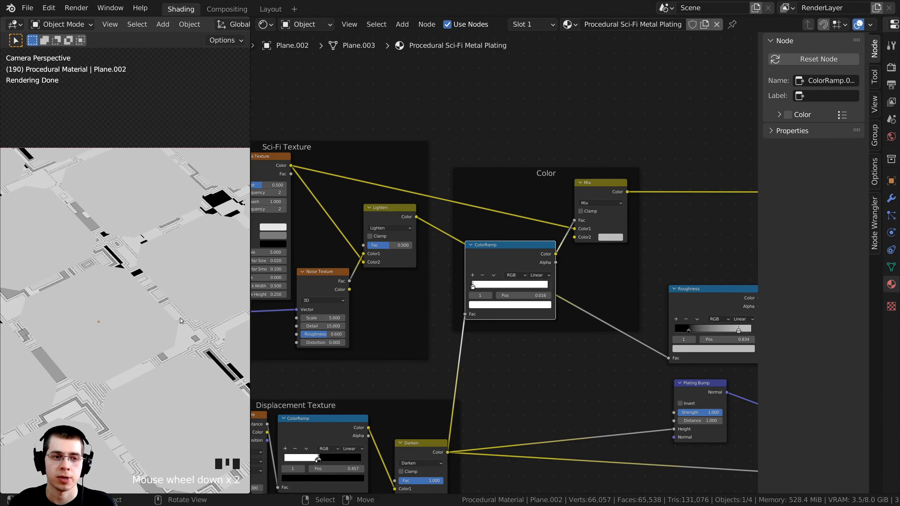
scroll(424, 204, up, 1)
middle_drag(426, 205, 433, 220)
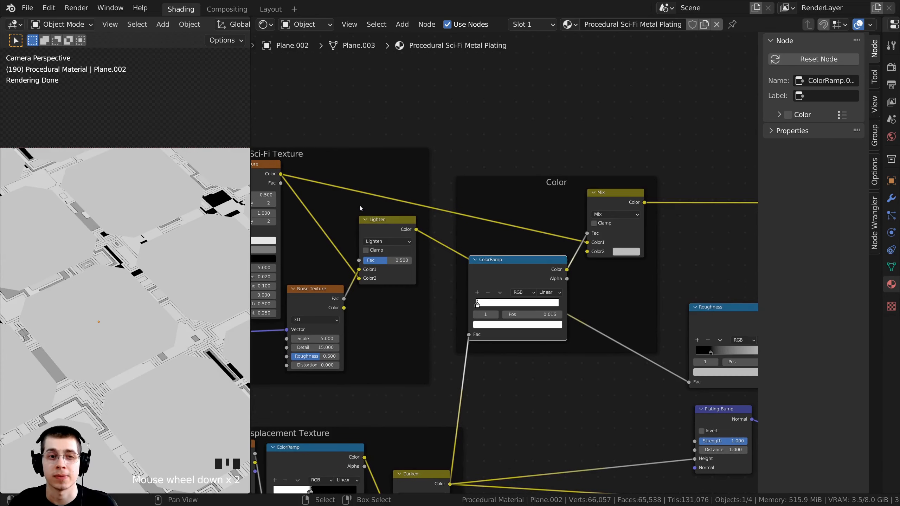
middle_drag(378, 203, 435, 204)
click(307, 181)
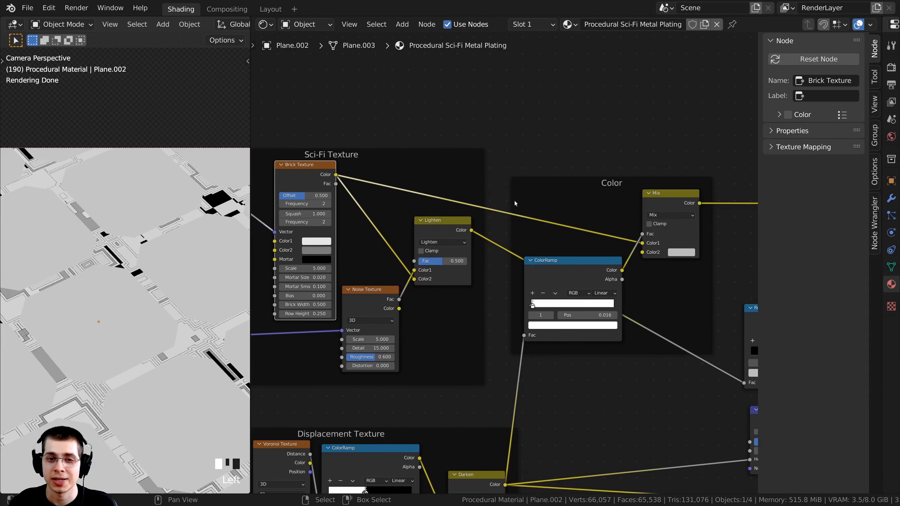
click(658, 207)
click(295, 177)
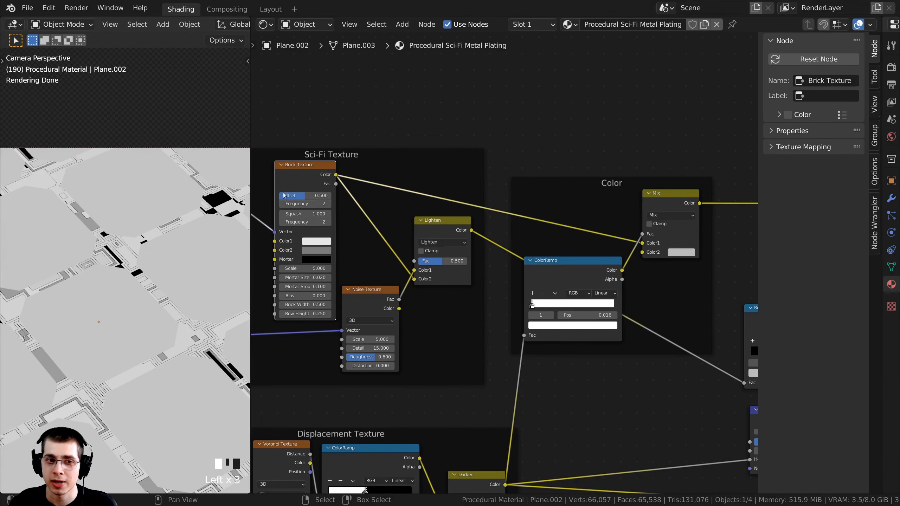
click(654, 202)
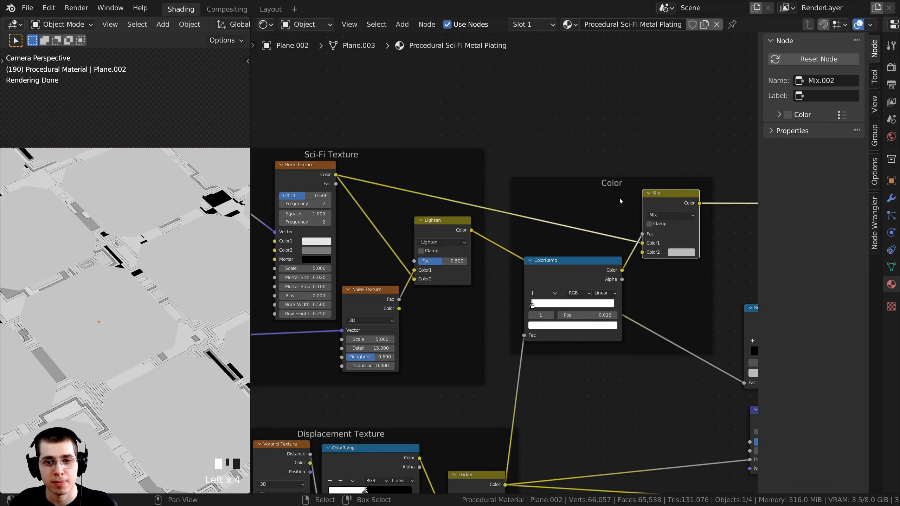
- Add another ColorRamp node and insert it on the link between the Brick Texture color and the Mix node's Color1
click(610, 185)
scroll(588, 206, up, 3)
key(shift+a)
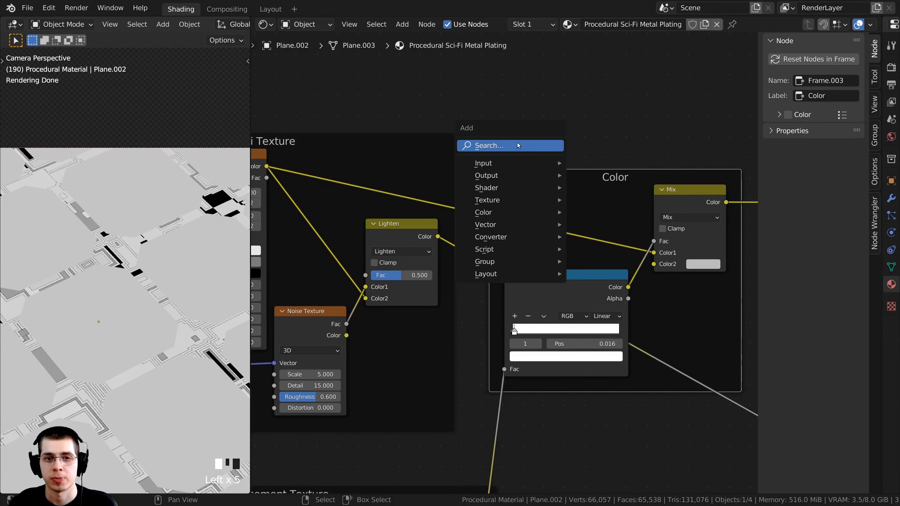
click(510, 145)
text(color)
key(Return)
click(494, 213)
drag(555, 217, 555, 152)
- Arrange the Mix node and the newly inserted ColorRamp in the Color frame, with that ramp directly above the mask ColorRamp
scroll(618, 183, down, 2)
drag(629, 160, 617, 169)
drag(547, 171, 554, 174)
mouse_move(560, 160)
mouse_down()
mouse_move(582, 150)
mouse_move(557, 153)
mouse_up()
click(562, 185)
middle_drag(563, 187, 516, 205)
scroll(516, 204, up, 8)
mouse_move(479, 188)
mouse_down()
mouse_move(500, 184)
mouse_move(489, 190)
mouse_up()
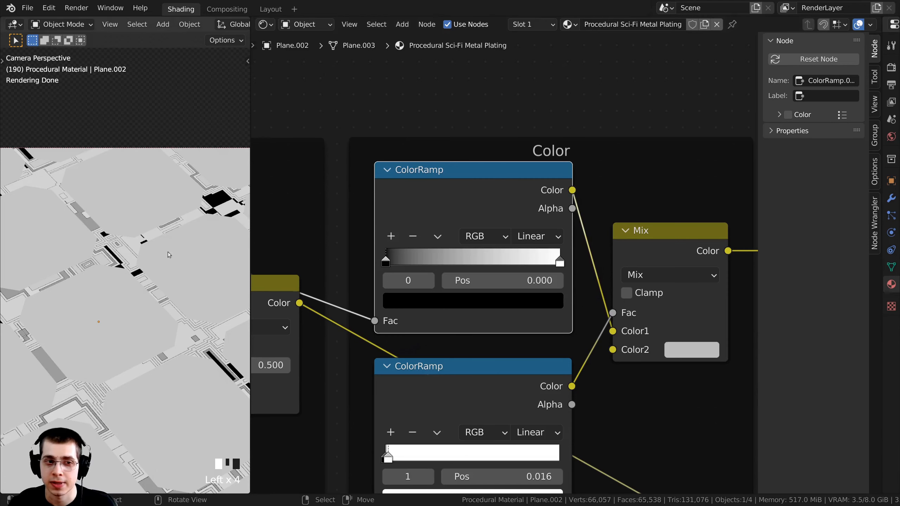
- Move the upper ColorRamp's black stop to position 0.192 and lighten its color to gray, about 9C9C9C
scroll(148, 280, up, 4)
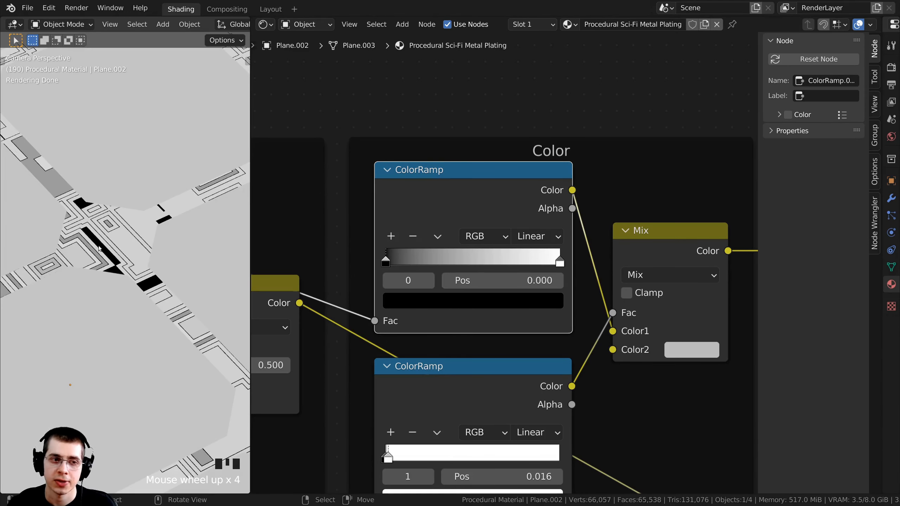
scroll(399, 244, up, 4)
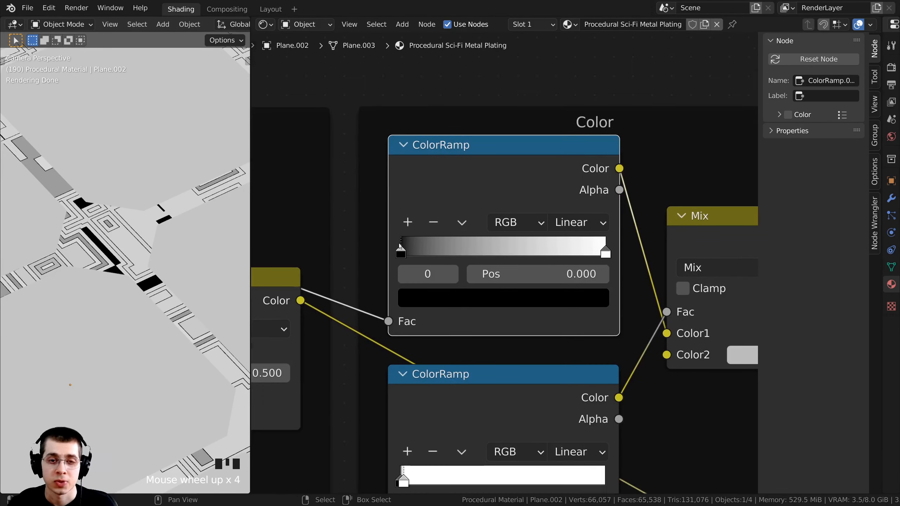
drag(404, 249, 443, 252)
click(474, 304)
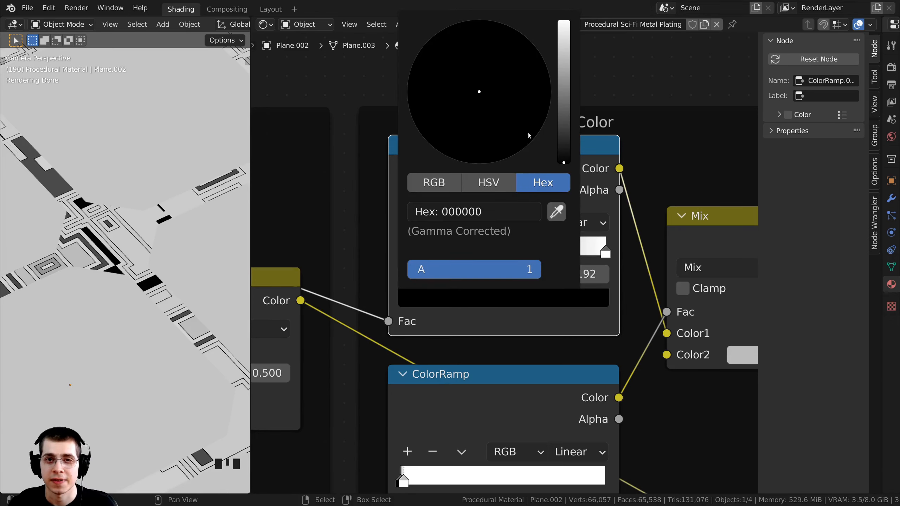
drag(564, 148, 564, 76)
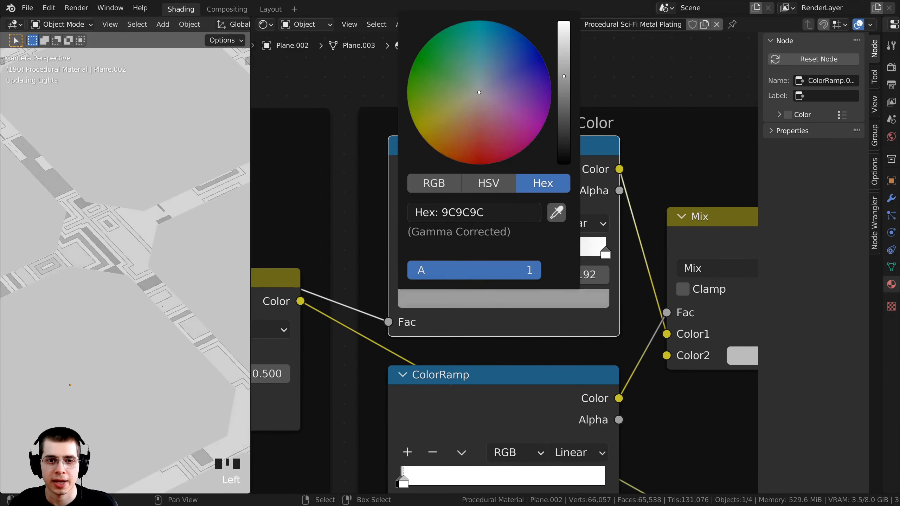
- Darken the upper ColorRamp's middle stop at position 0.462 to a medium gray
click(498, 306)
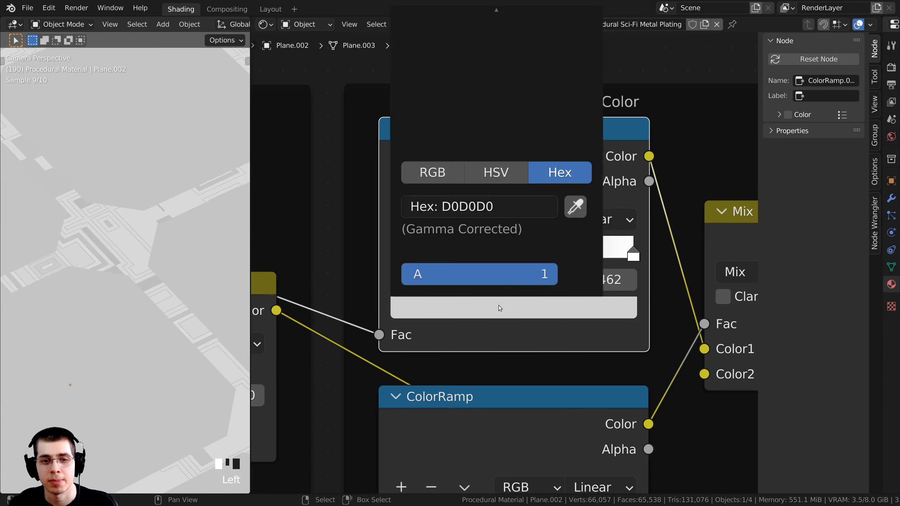
scroll(449, 309, down, 3)
middle_drag(449, 309, 461, 377)
click(461, 374)
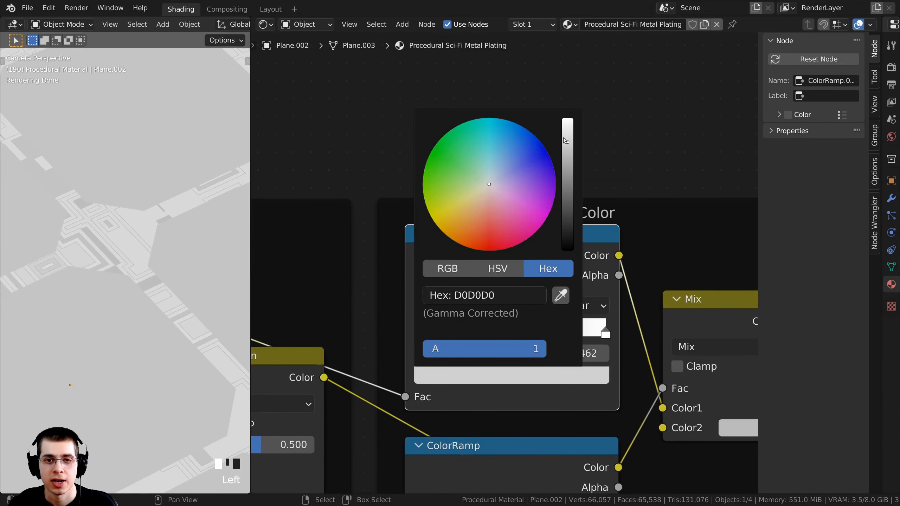
drag(568, 142, 568, 181)
scroll(541, 269, up, 2)
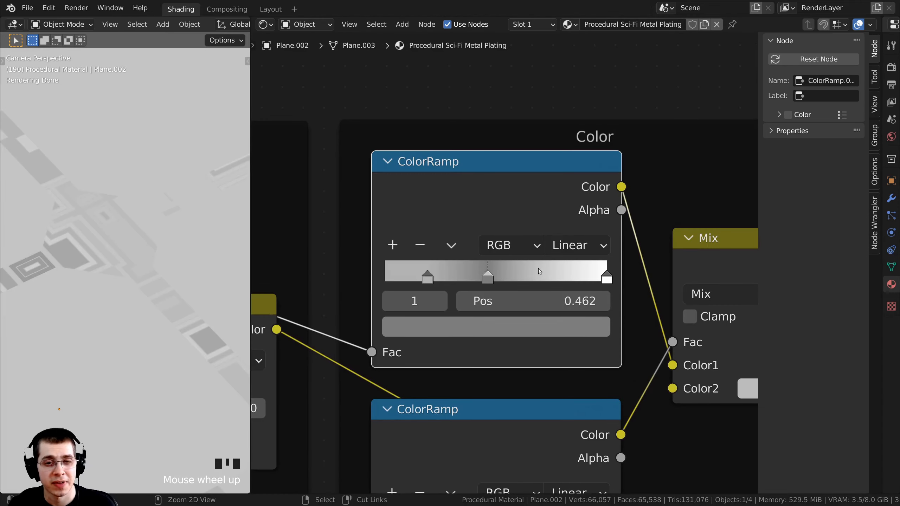
- Add a stop at position 0.694 on the upper ColorRamp, darken it to dark gray and check the plating
ctrl+click(537, 273)
click(539, 274)
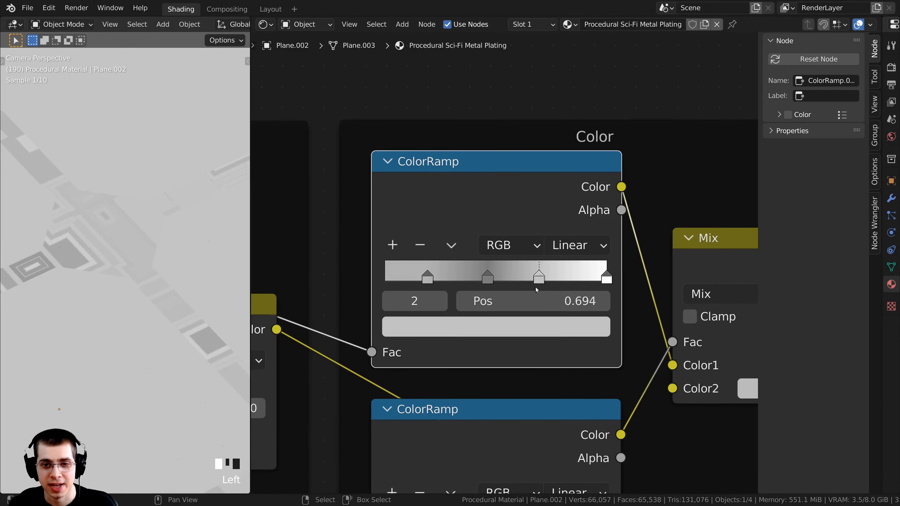
click(511, 332)
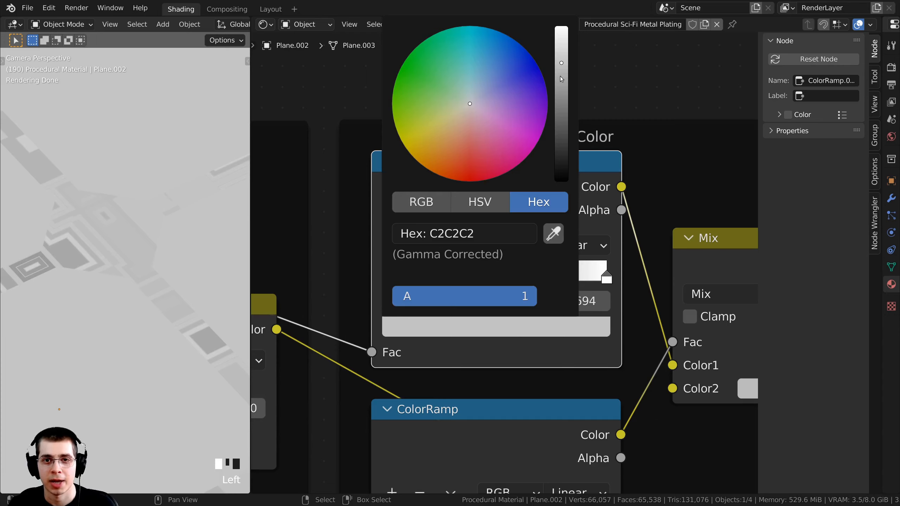
drag(561, 79, 561, 116)
scroll(128, 405, down, 3)
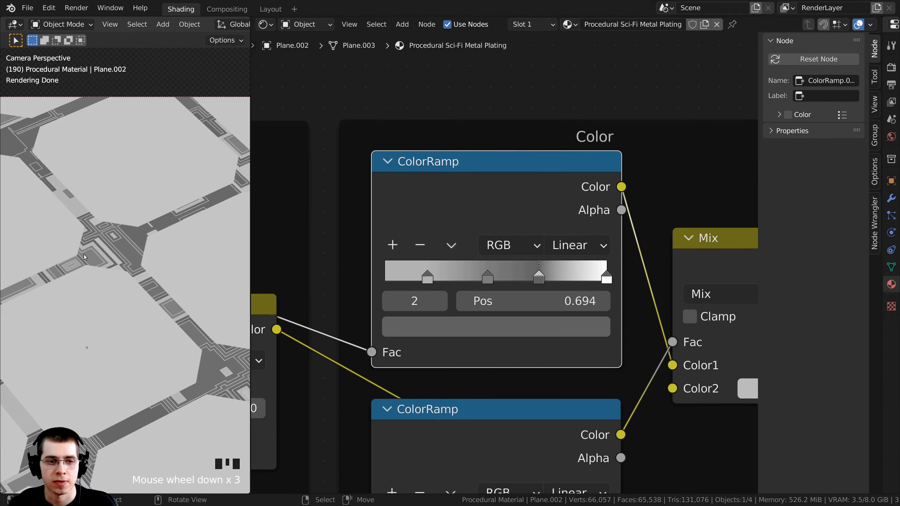
scroll(84, 257, up, 3)
click(554, 161)
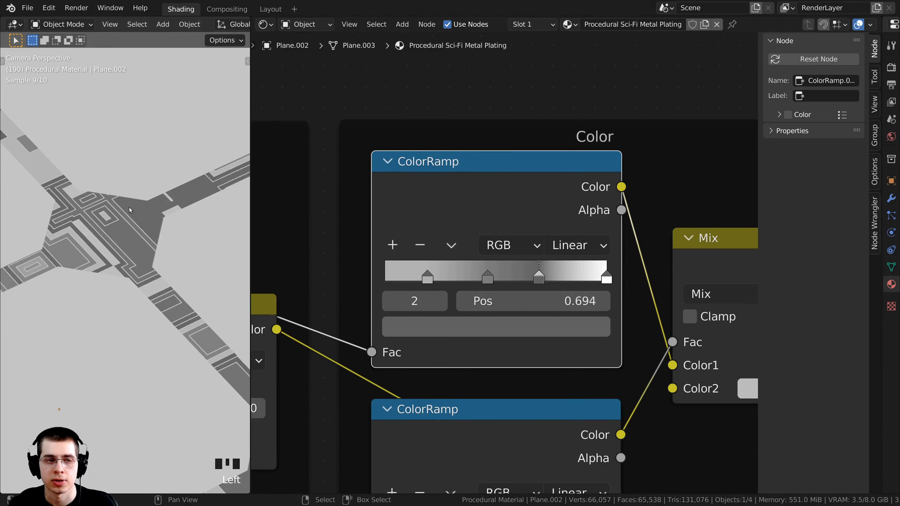
scroll(451, 218, up, 2)
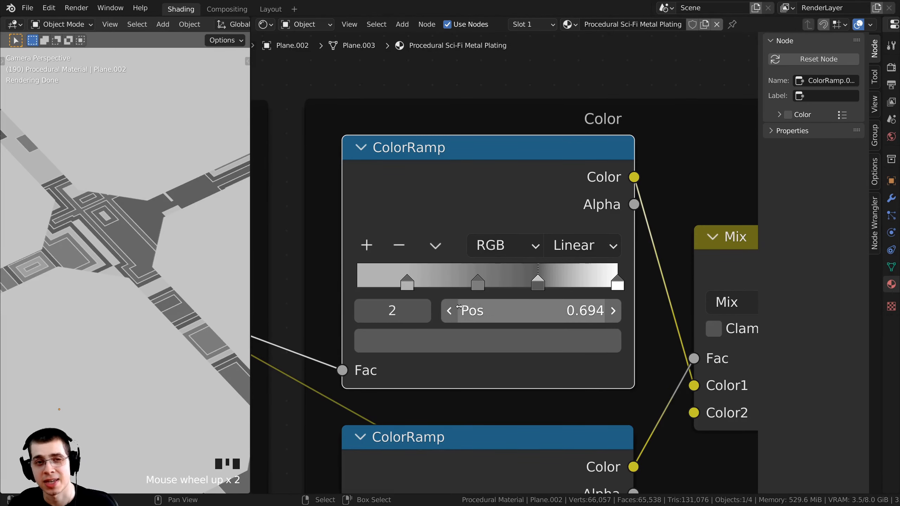
scroll(130, 258, down, 4)
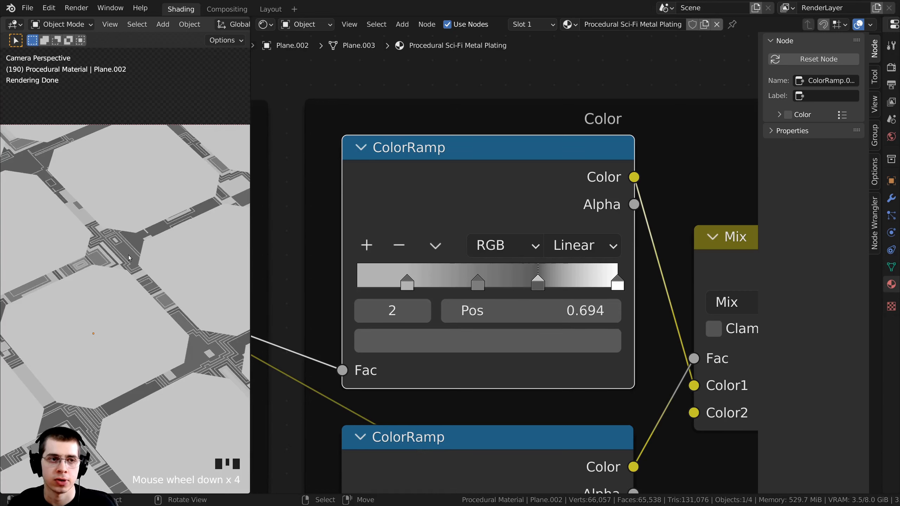
- Move the upper ColorRamp's white stop to position 0.813 and darken its color to light gray
click(615, 284)
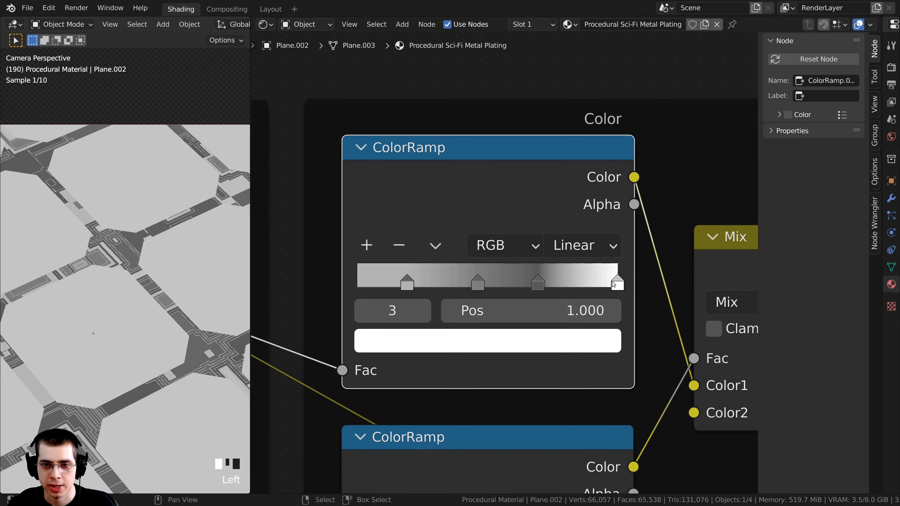
drag(613, 284, 567, 278)
click(489, 340)
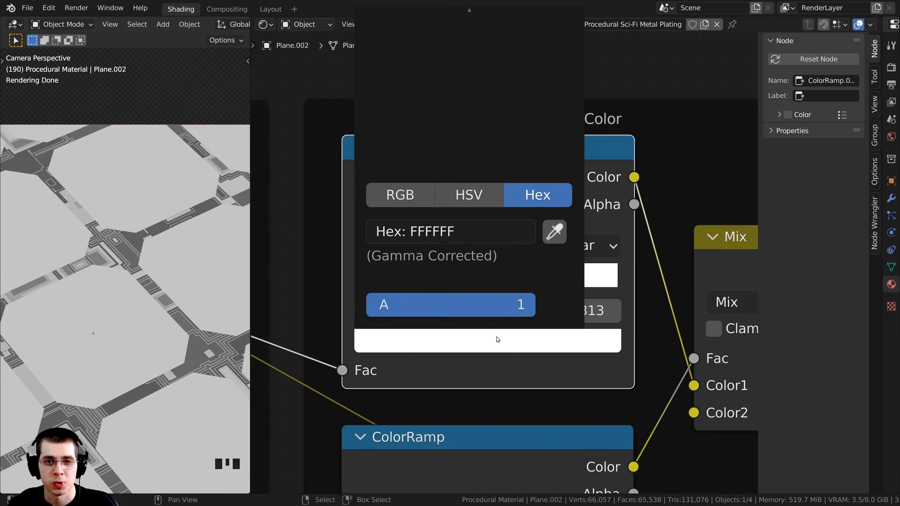
scroll(462, 338, down, 3)
middle_drag(463, 337, 473, 355)
click(475, 358)
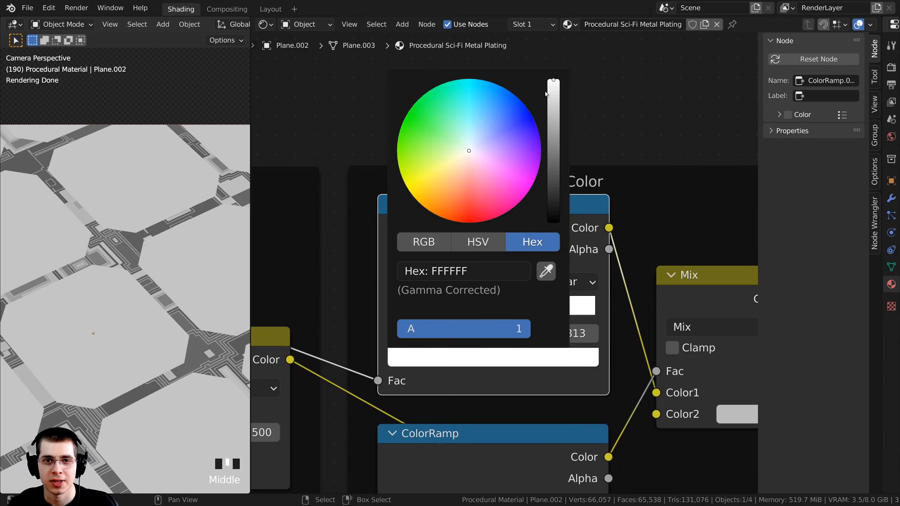
drag(552, 82, 553, 116)
- Add a stop at position 0.569 on the upper ColorRamp, lighten its gray, and shift the dark stop to position 0.699
ctrl+middle_drag(557, 445, 475, 245)
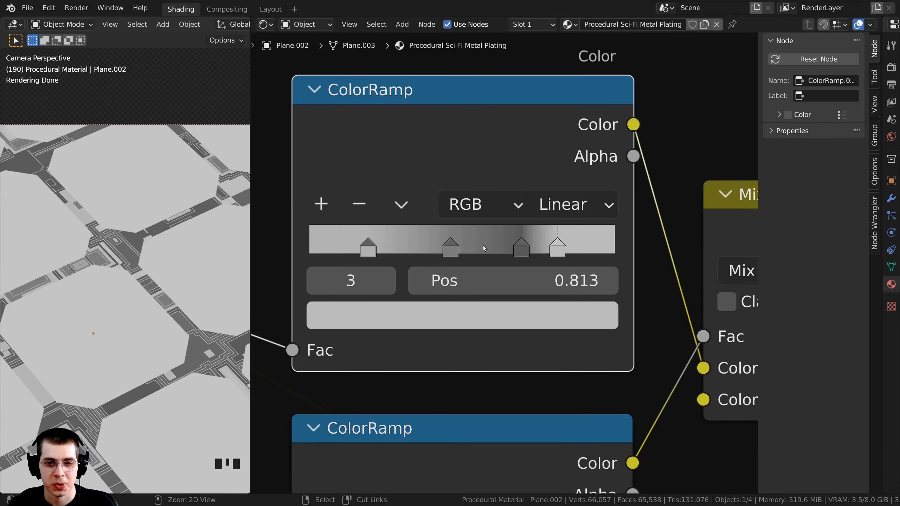
ctrl+click(482, 243)
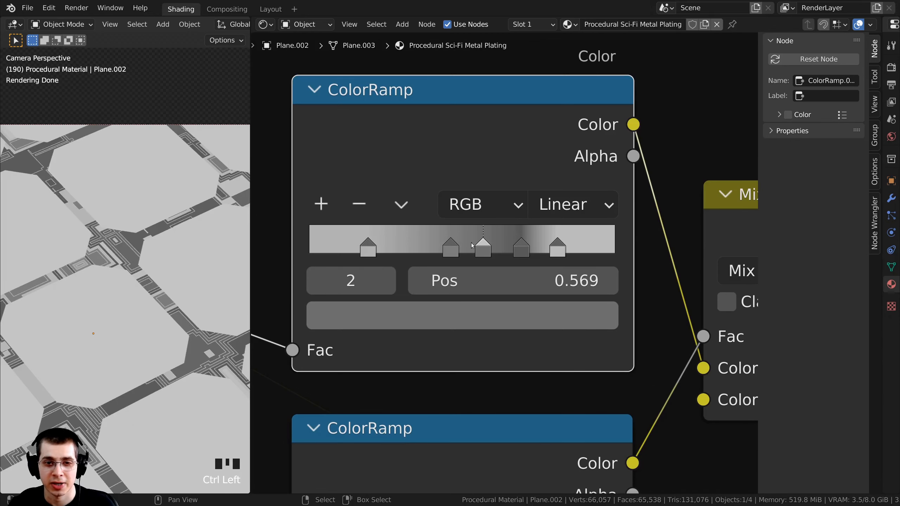
scroll(465, 368, down, 1)
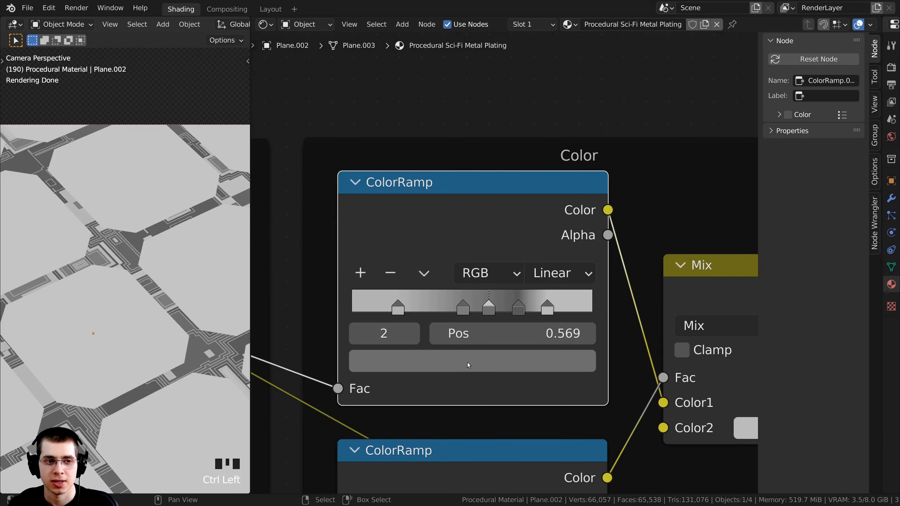
click(467, 362)
drag(543, 131, 543, 122)
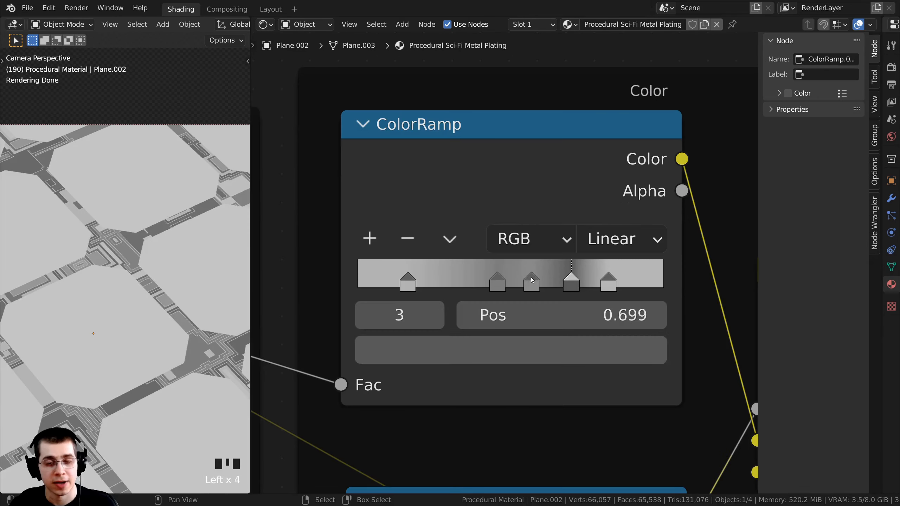
mouse_move(531, 281)
mouse_down()
mouse_move(490, 282)
mouse_move(549, 283)
mouse_move(531, 287)
mouse_up()
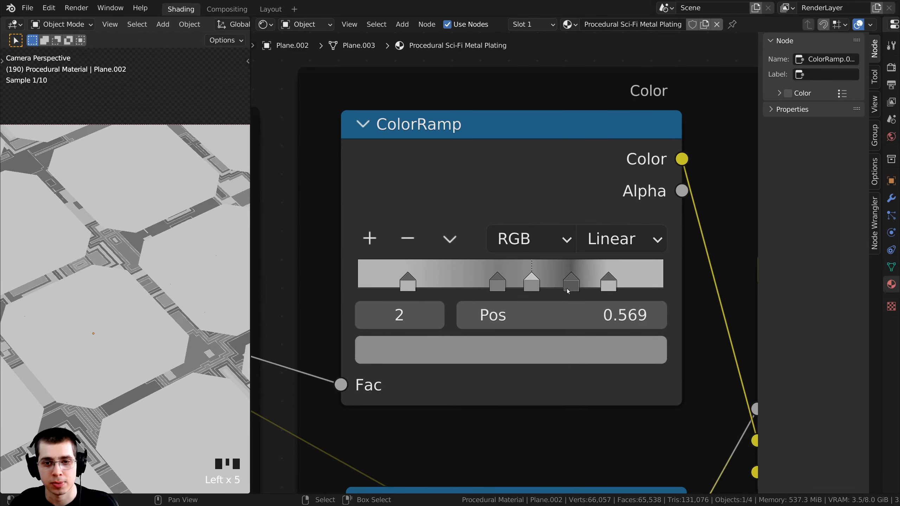
scroll(107, 311, down, 3)
drag(466, 198, 473, 208)
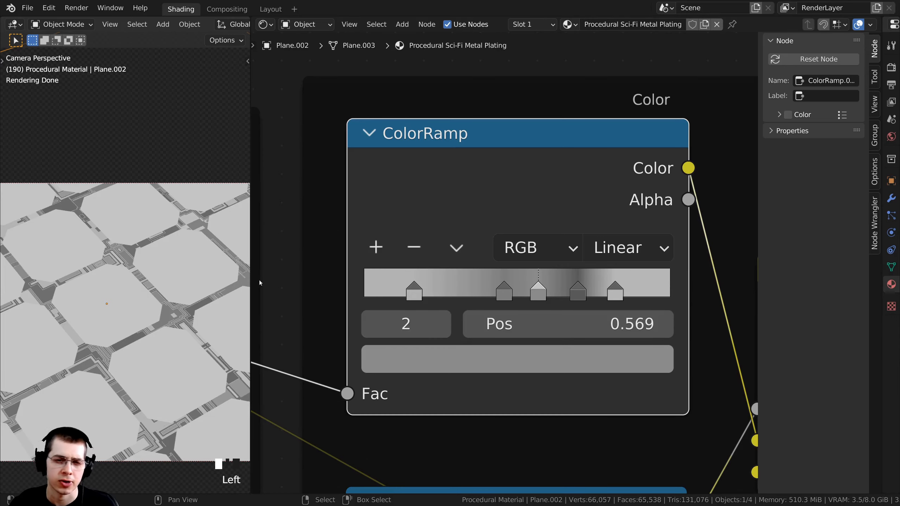
- Check the plating's gray tones and brighten the Mix node's Color2 to nearly white
shift+middle_drag(198, 298, 170, 294)
scroll(143, 241, down, 3)
scroll(252, 328, down, 4)
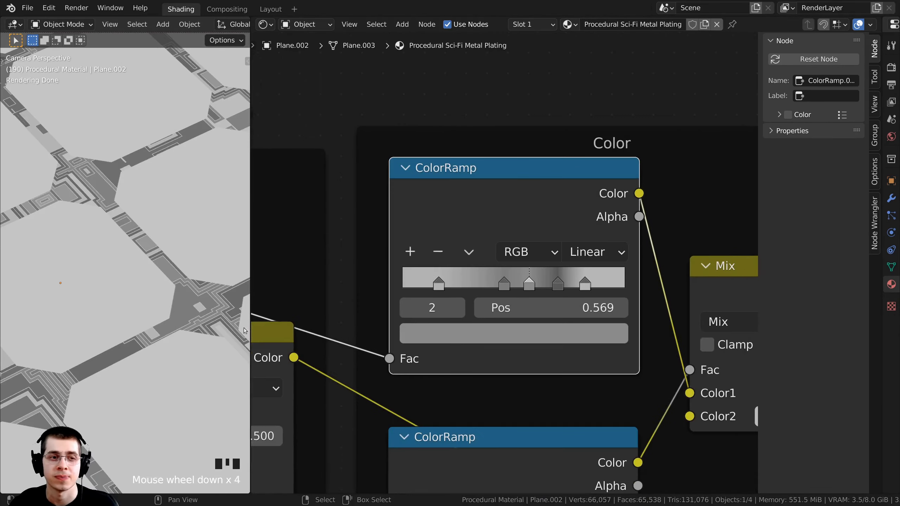
scroll(124, 211, up, 2)
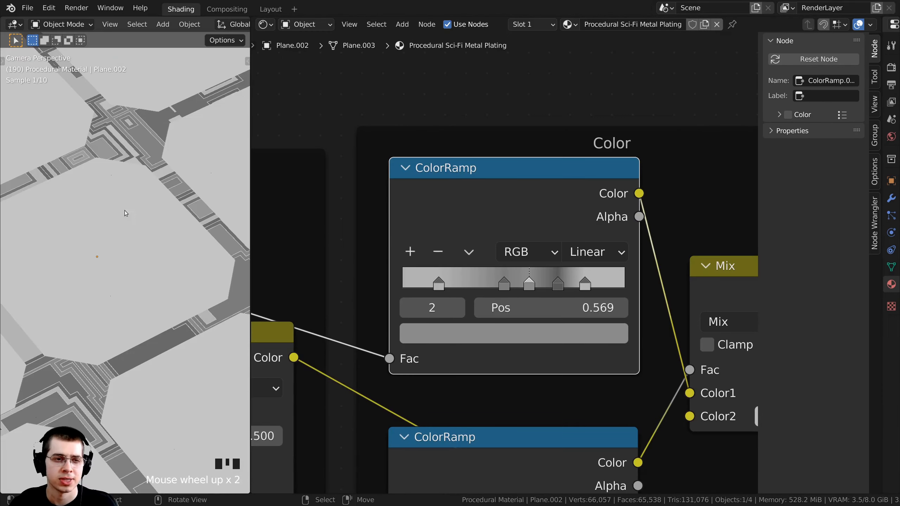
scroll(504, 262, down, 1)
middle_drag(709, 383, 540, 324)
click(542, 324)
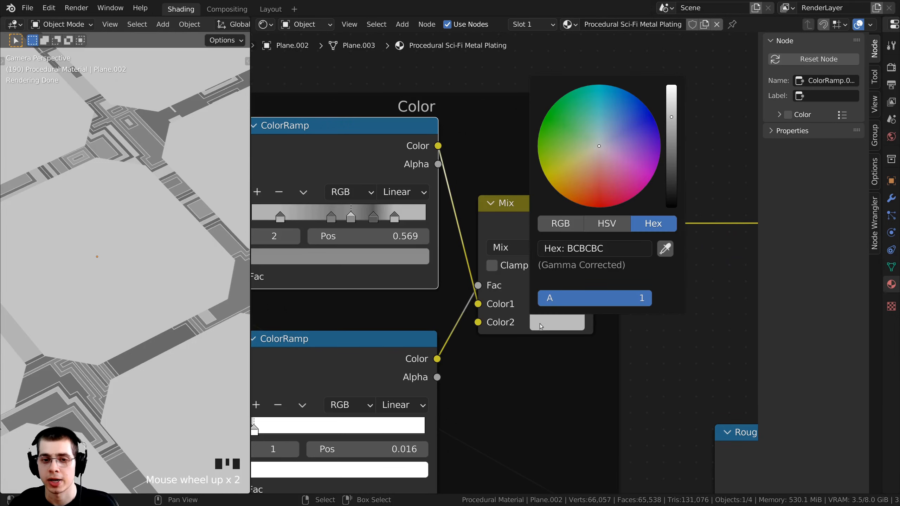
drag(673, 118, 671, 87)
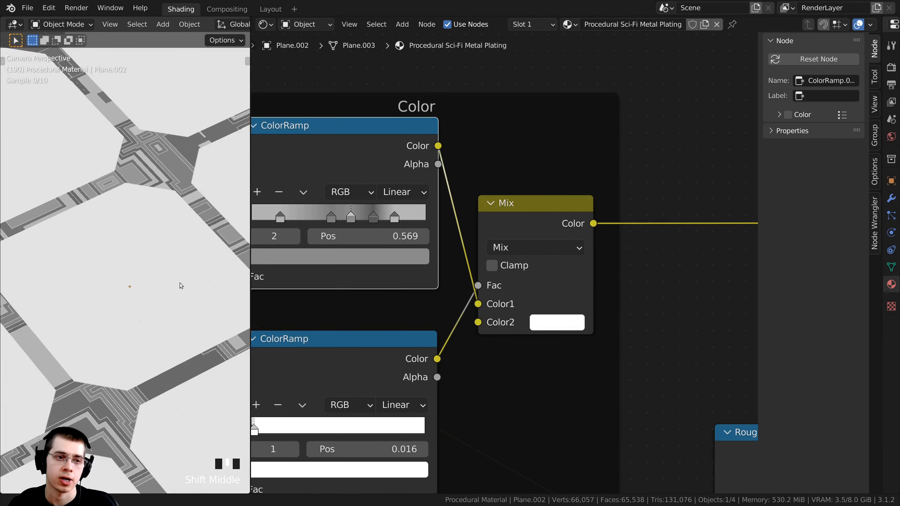
- Connect the Mix node's Color output to the Principled BSDF's Base Color and preview the full shader on the plating
scroll(182, 277, down, 3)
scroll(397, 196, down, 2)
click(396, 196)
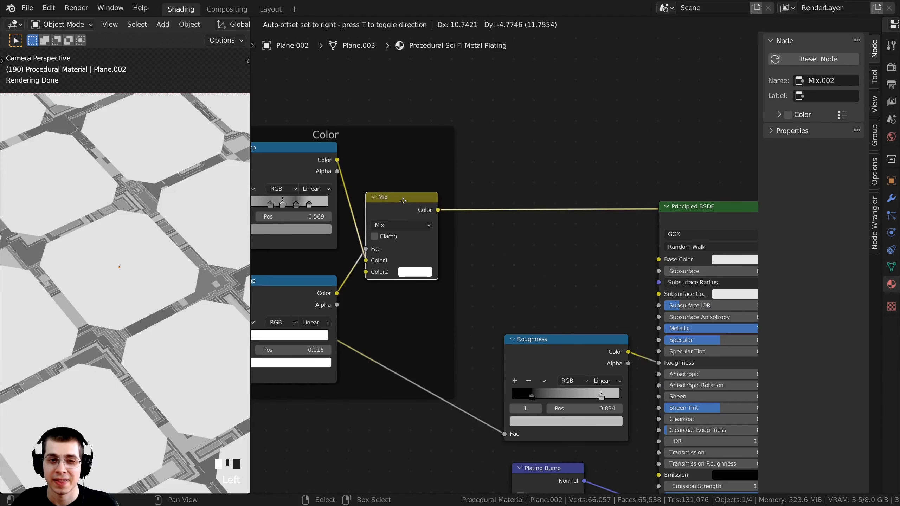
drag(438, 210, 657, 262)
scroll(559, 288, down, 3)
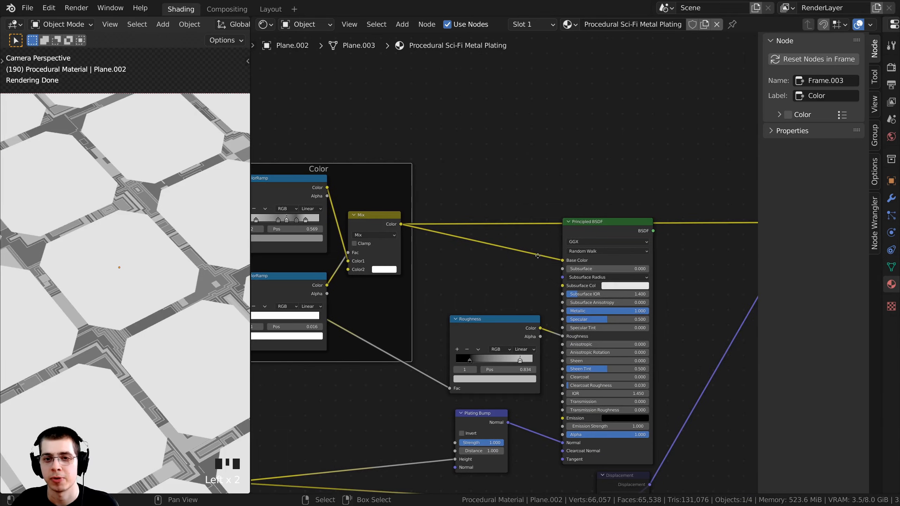
scroll(583, 224, up, 2)
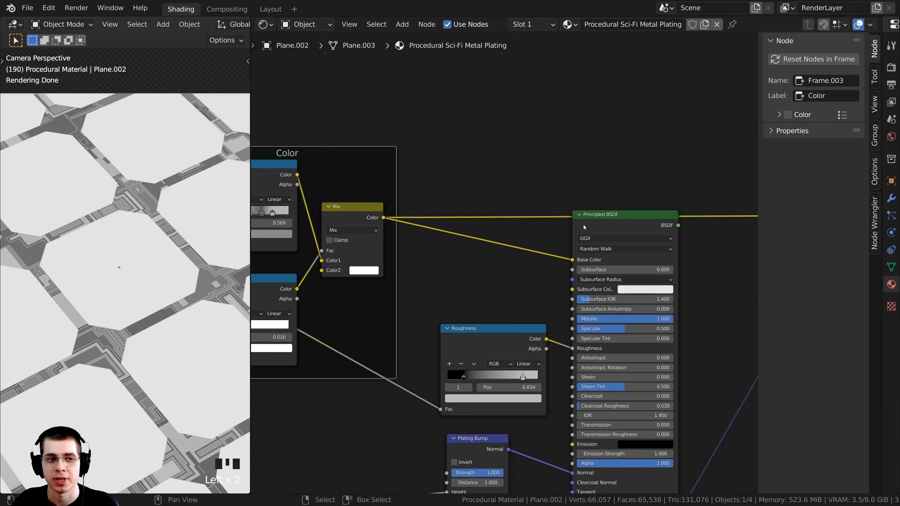
ctrl+shift+click(601, 219)
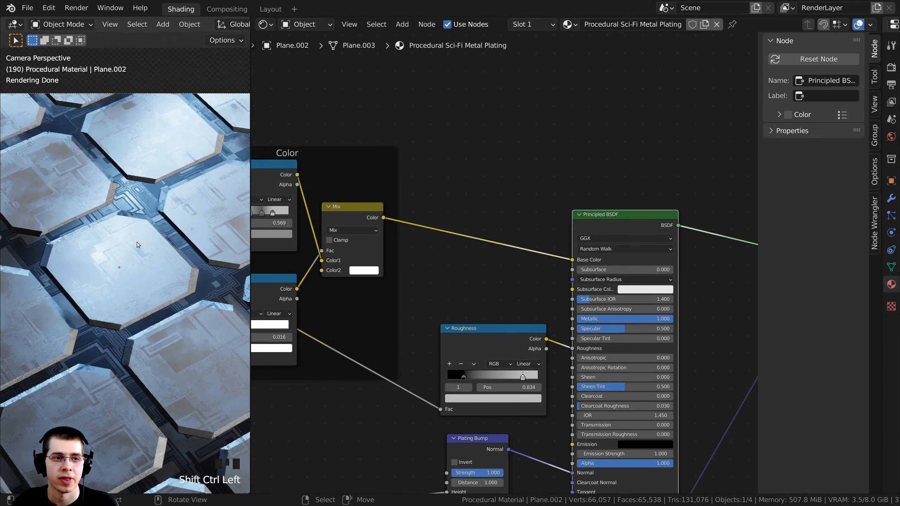
scroll(137, 245, down, 3)
scroll(30, 251, up, 6)
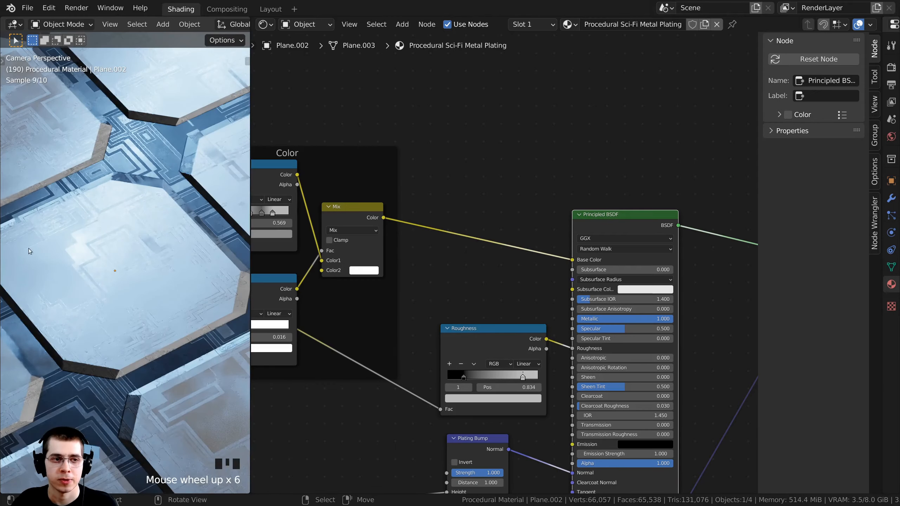
shift+middle_drag(99, 230, 138, 164)
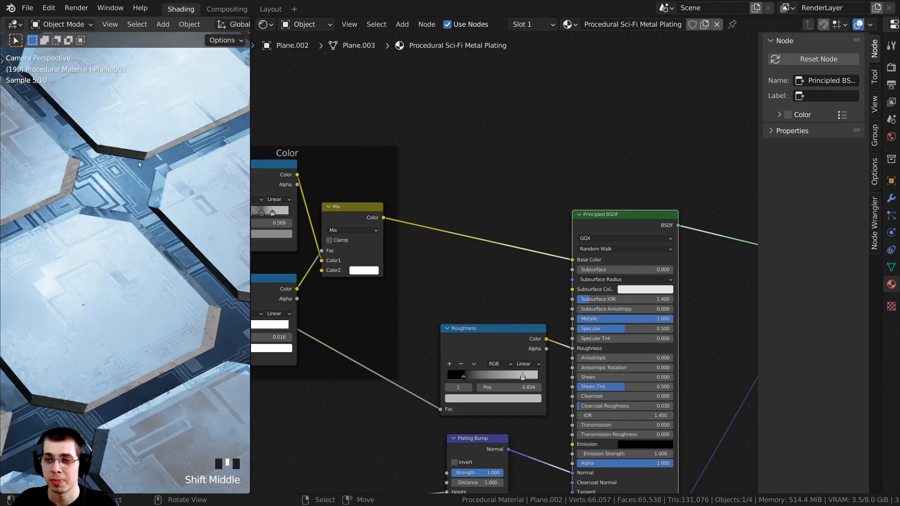
scroll(127, 297, down, 1)
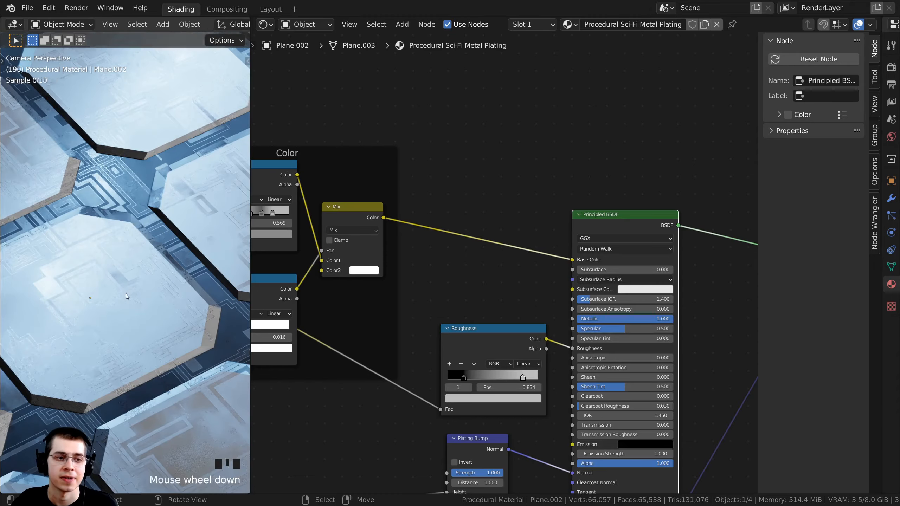
shift+middle_drag(126, 293, 109, 319)
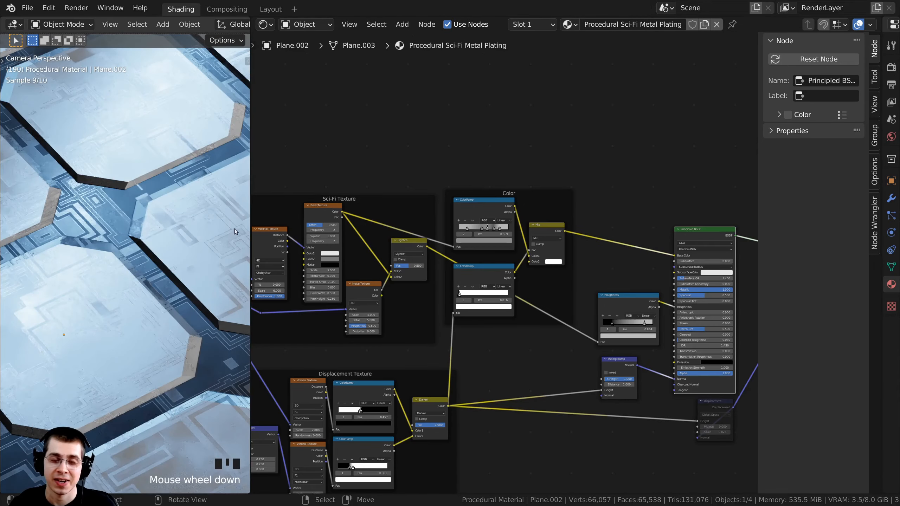
- Widen the node editor slightly and move the Sci-Fi Texture frame a little lower in the node layout
drag(250, 186, 237, 186)
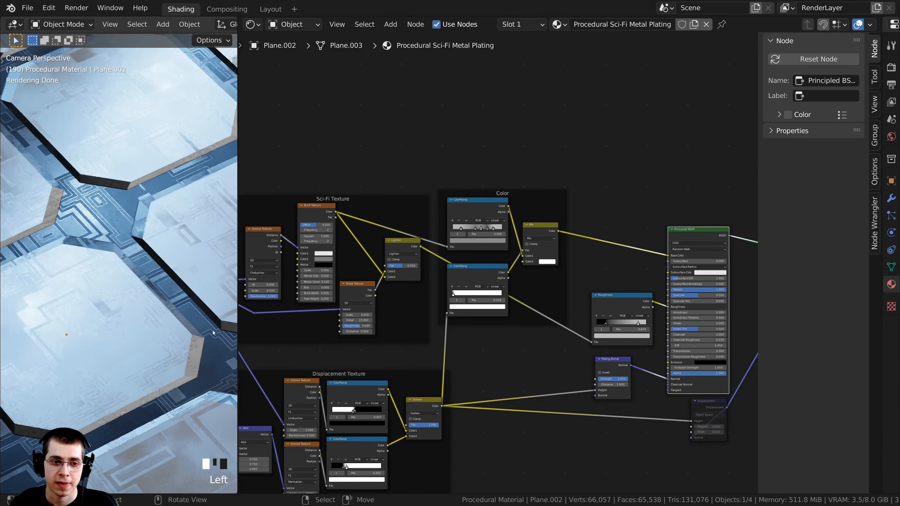
scroll(454, 185, down, 1)
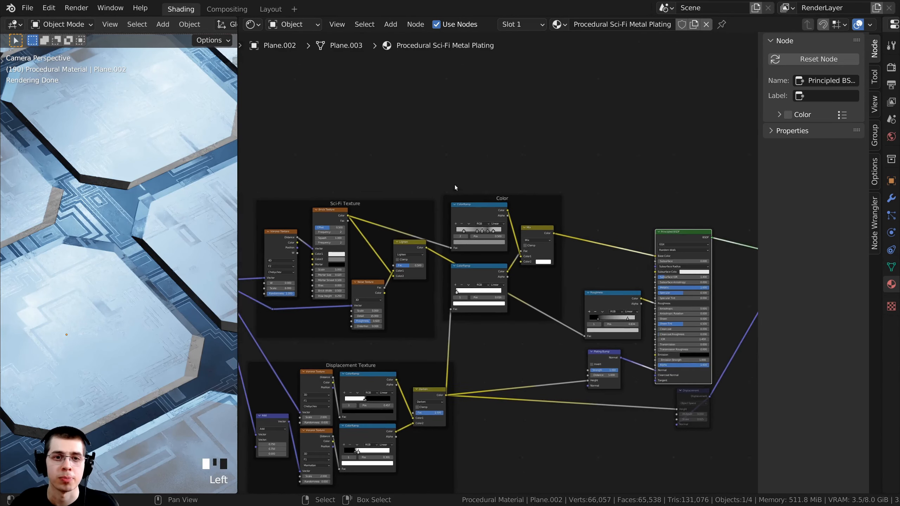
middle_drag(454, 184, 482, 193)
scroll(422, 193, up, 1)
middle_drag(333, 181, 370, 216)
drag(406, 248, 404, 259)
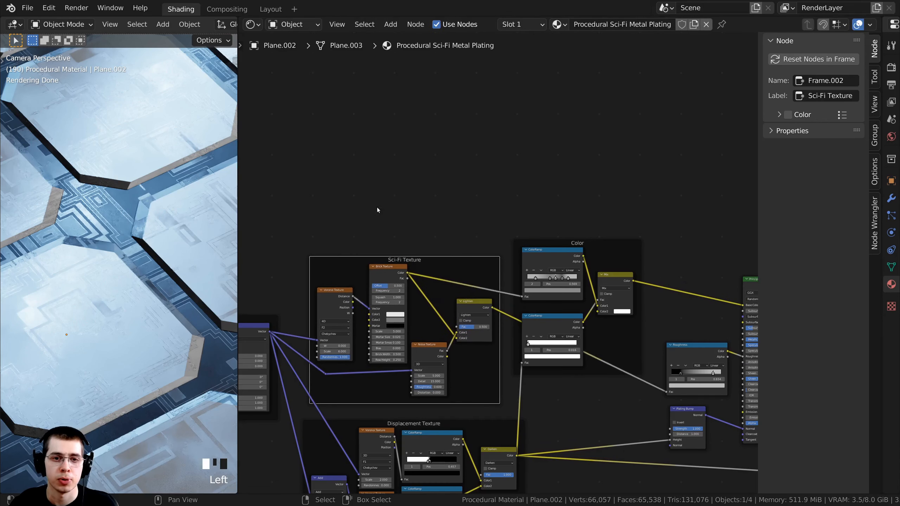
- Add a Voronoi Texture node in the empty space above the Sci-Fi Texture frame
scroll(493, 178, up, 2)
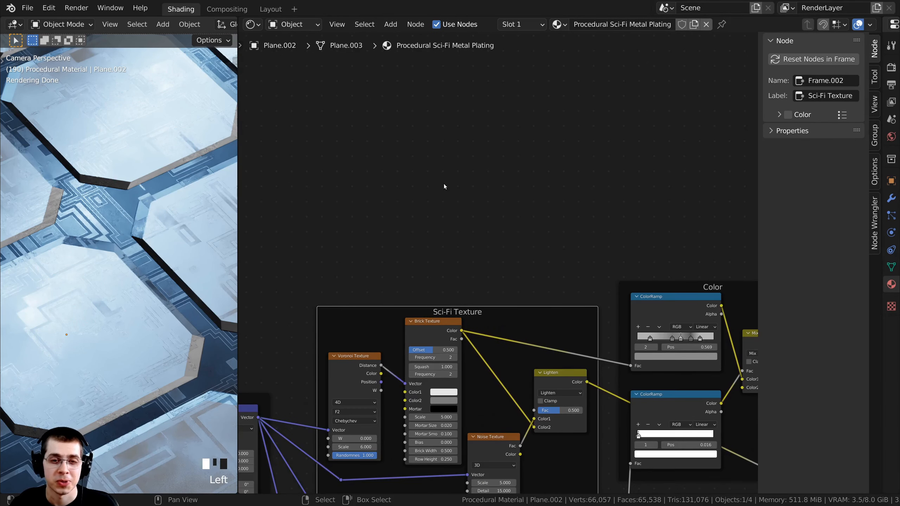
middle_drag(452, 156, 449, 155)
key(shift+a)
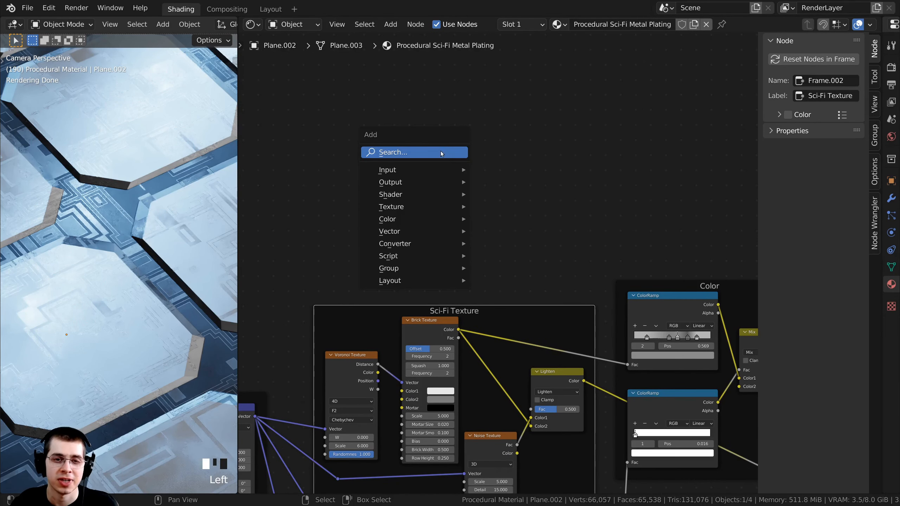
click(451, 150)
text(vor)
key(Return)
click(374, 169)
- Connect the Texture Scale mapping node's Vector output to the new Voronoi Texture's Vector input
middle_drag(319, 302, 469, 252)
scroll(389, 365, up, 1)
middle_drag(390, 347, 423, 317)
click(379, 337)
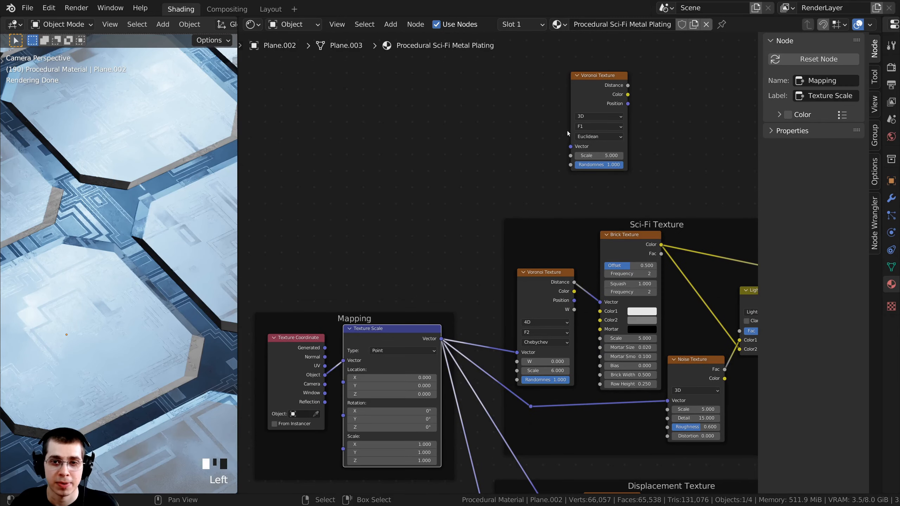
click(441, 339)
drag(442, 339, 570, 146)
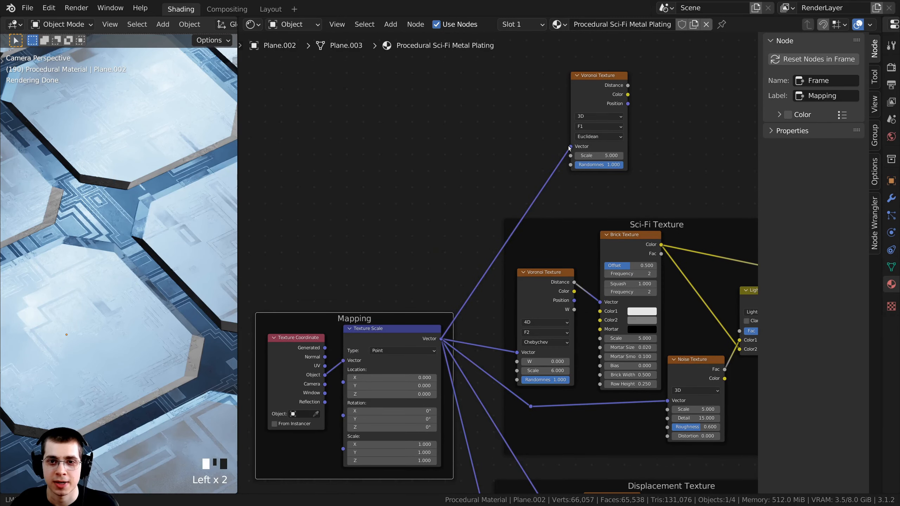
middle_drag(368, 334, 314, 279)
scroll(314, 279, up, 3)
click(311, 279)
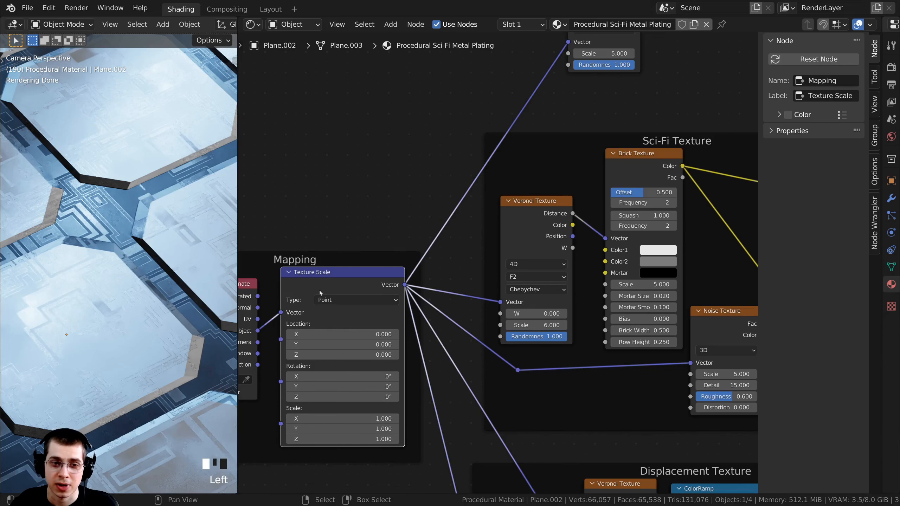
- Preview the new Voronoi Texture's Distance output on the plane
middle_drag(526, 155, 341, 395)
scroll(496, 221, down, 2)
scroll(340, 395, up, 3)
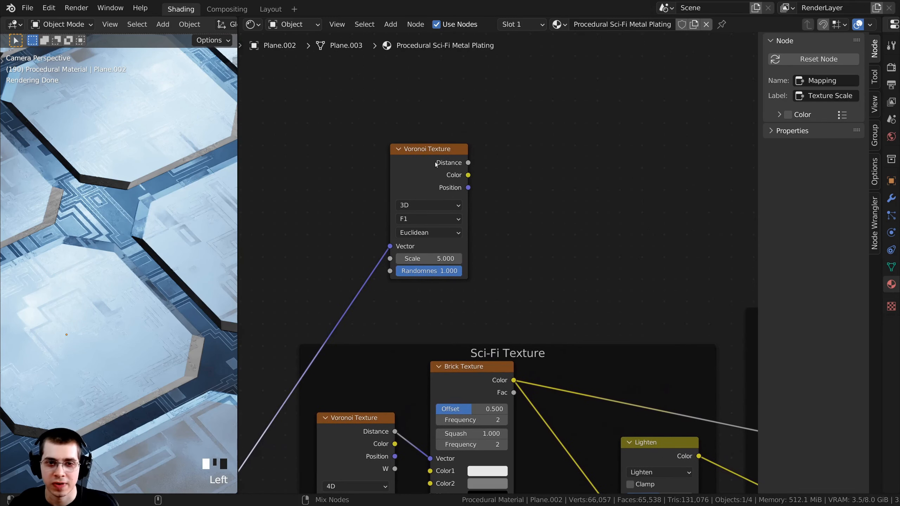
ctrl+shift+click(435, 227)
scroll(124, 263, down, 5)
shift+middle_drag(124, 269, 131, 220)
scroll(411, 234, up, 5)
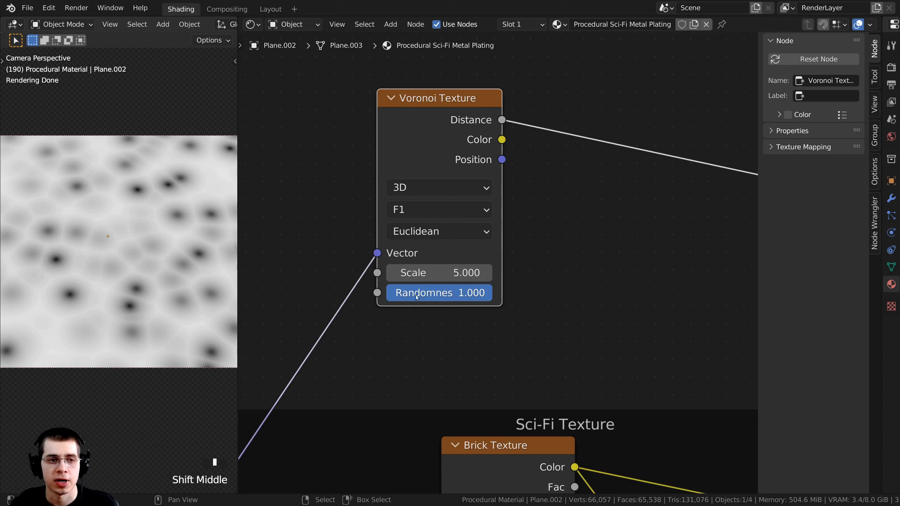
- Set the new Voronoi Texture's Randomness to 0 and its Scale to 4
drag(417, 297, 311, 297)
scroll(82, 205, down, 2)
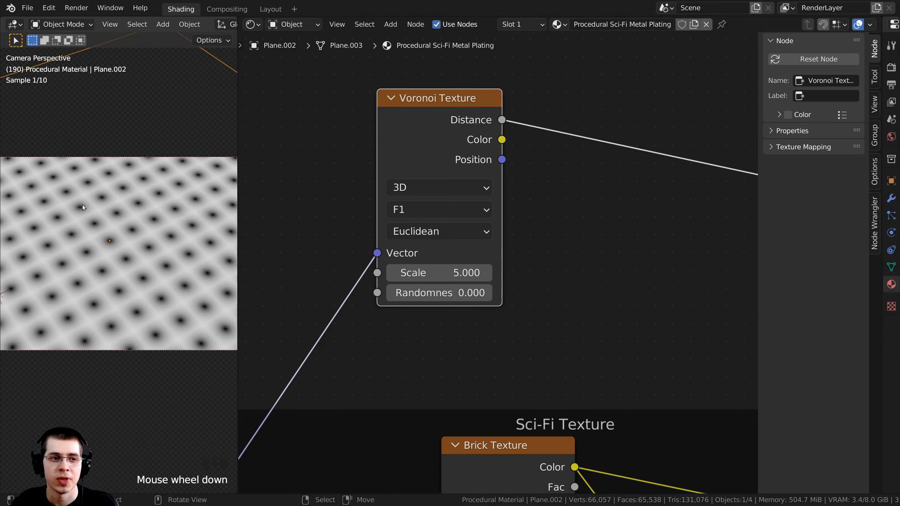
scroll(83, 204, up, 3)
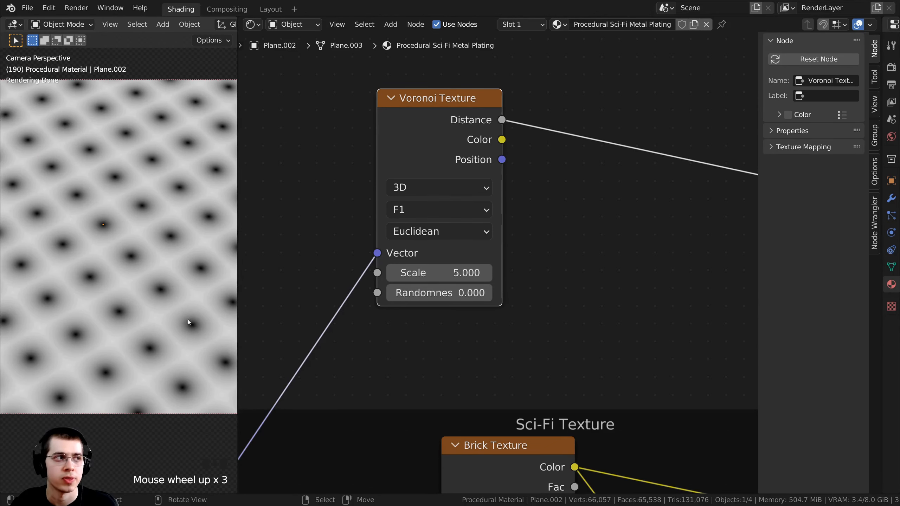
click(432, 272)
text(4)
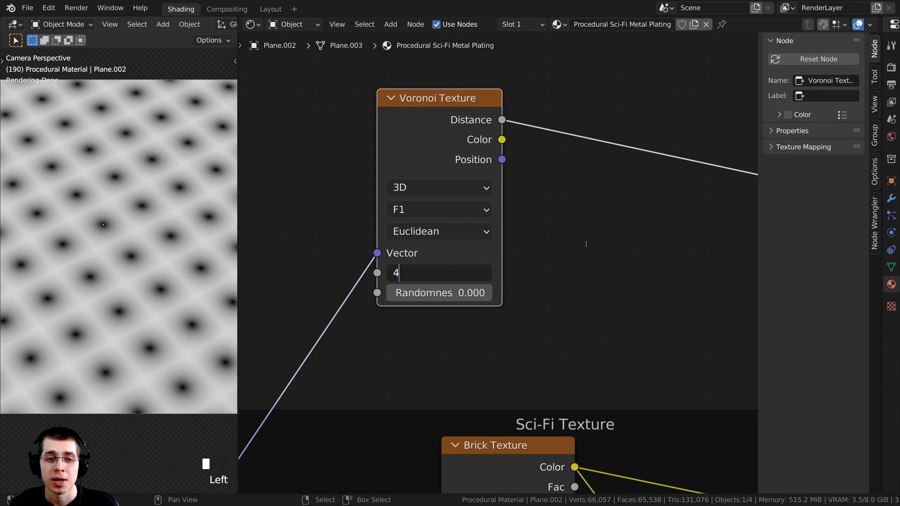
click(586, 244)
scroll(488, 279, down, 3)
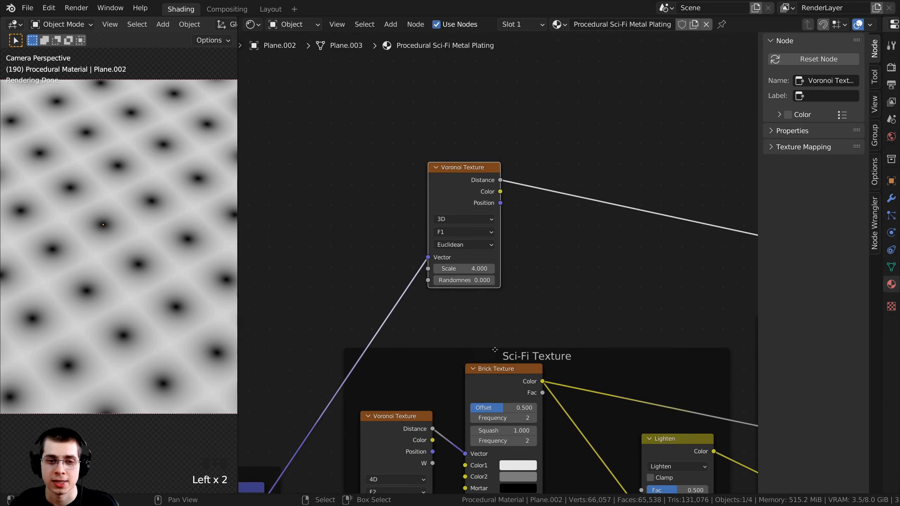
- Examine the Voronoi dot pattern on the plane and compare its node with the Displacement Texture setup
shift+middle_drag(184, 216, 217, 198)
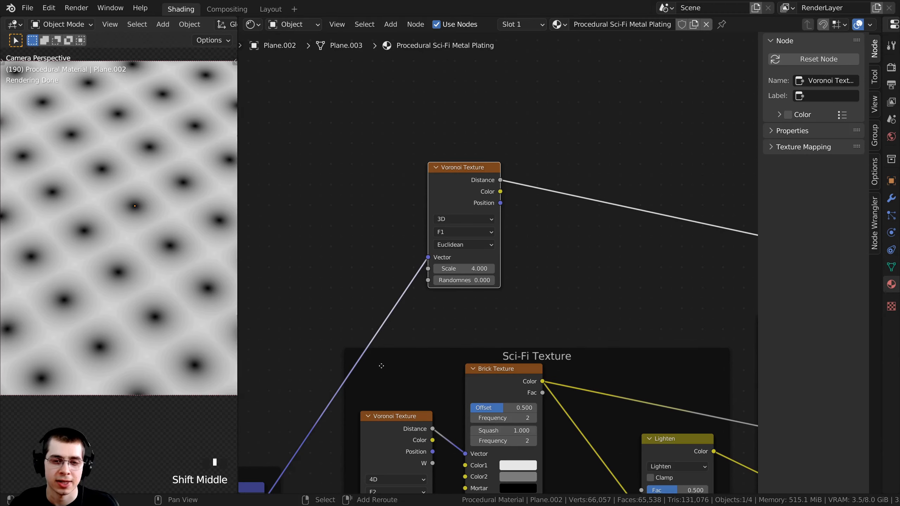
shift+middle_drag(381, 366, 337, 215)
scroll(358, 199, down, 3)
shift+middle_drag(468, 420, 404, 286)
drag(289, 279, 285, 273)
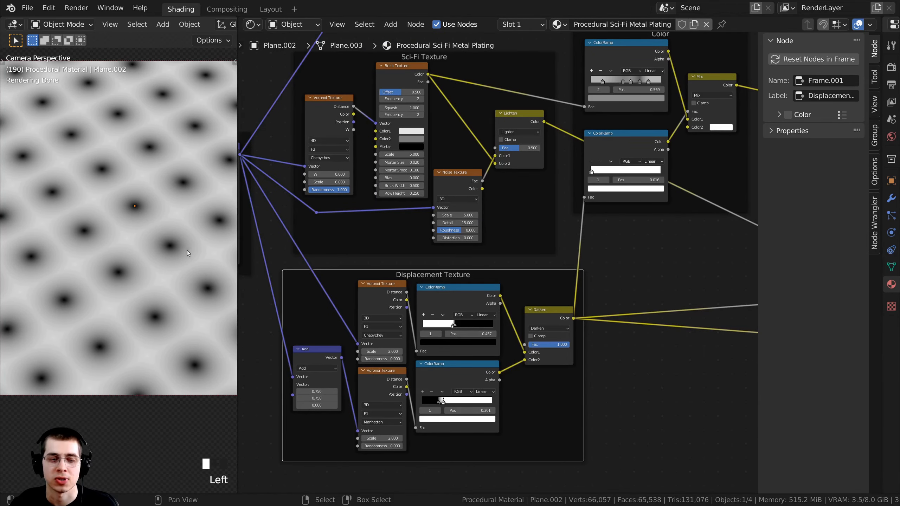
scroll(101, 245, up, 1)
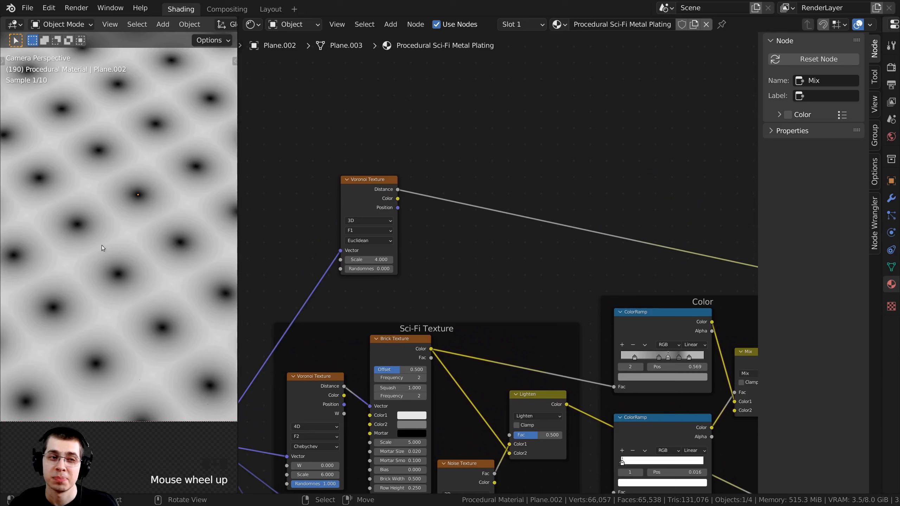
scroll(114, 198, up, 1)
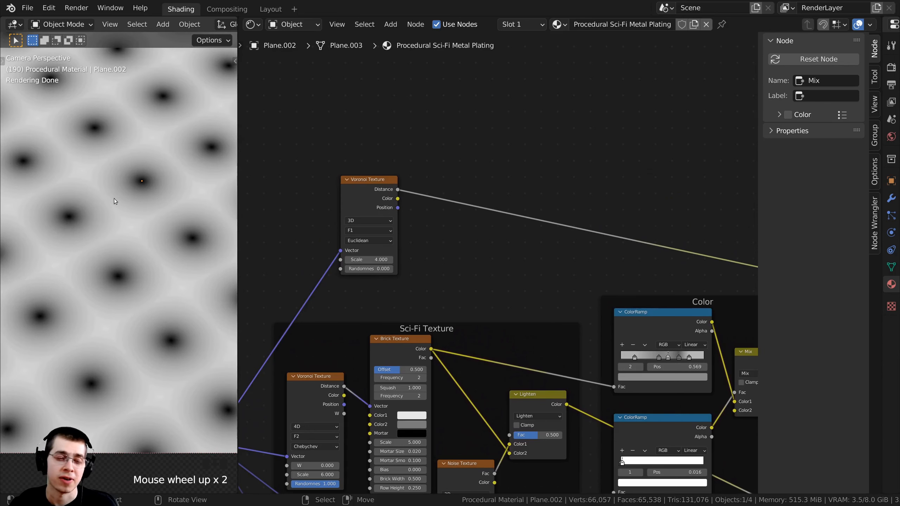
shift+middle_drag(114, 198, 133, 224)
scroll(133, 224, up, 1)
scroll(476, 221, up, 1)
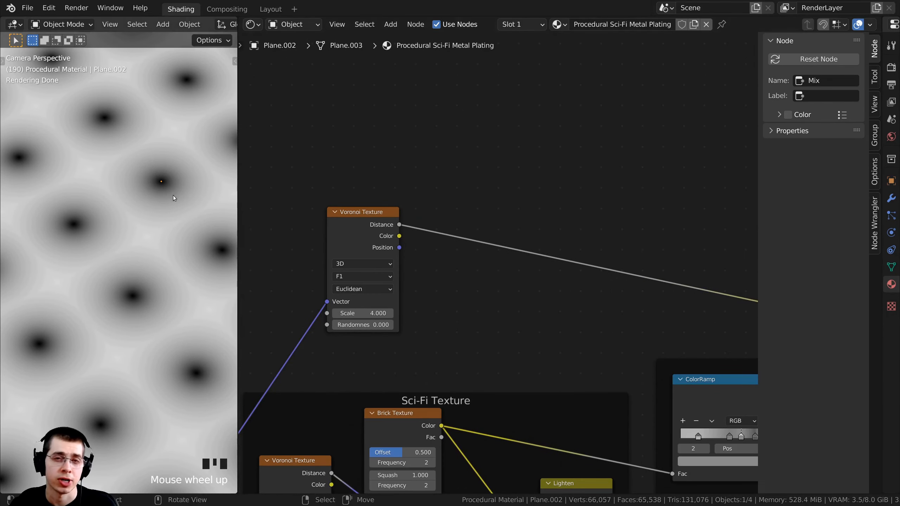
- Add a ColorRamp node on the link leaving the new Voronoi Texture's Distance output
middle_drag(505, 180, 507, 177)
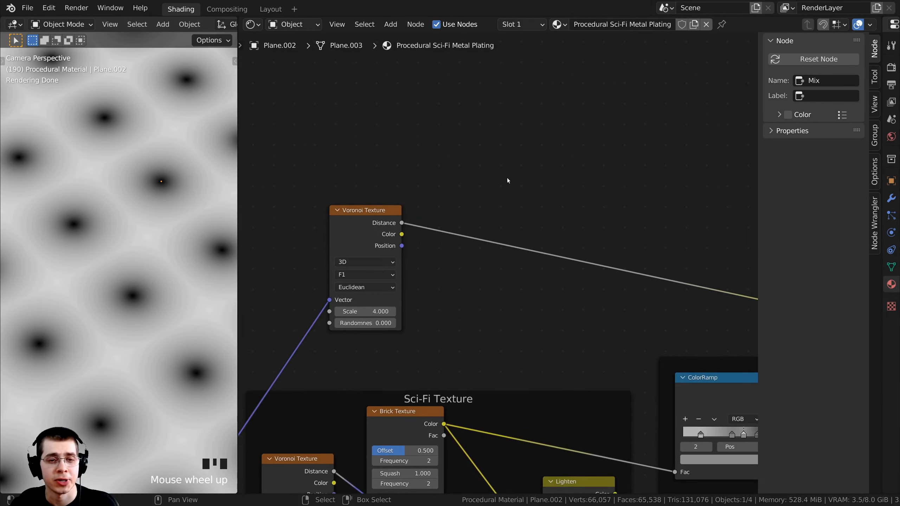
key(shift+a)
click(485, 146)
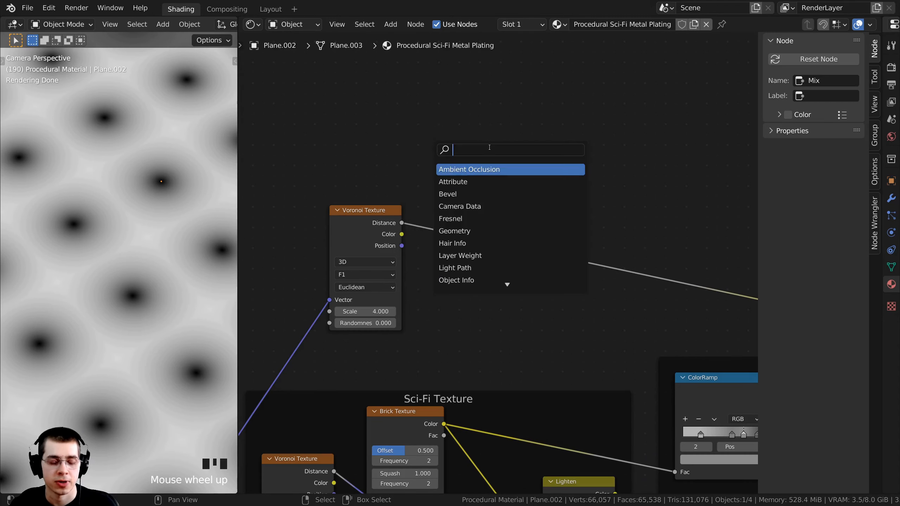
text(col)
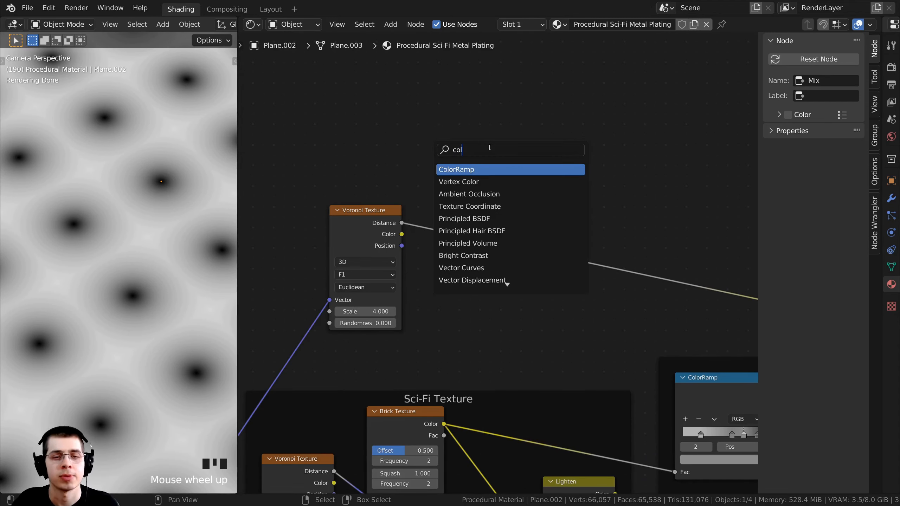
click(465, 170)
click(450, 231)
- Sharpen the dots with the new ColorRamp by moving its black stop to 0.042 and its white stop to 0.057
scroll(414, 252, up, 4)
drag(611, 262, 507, 270)
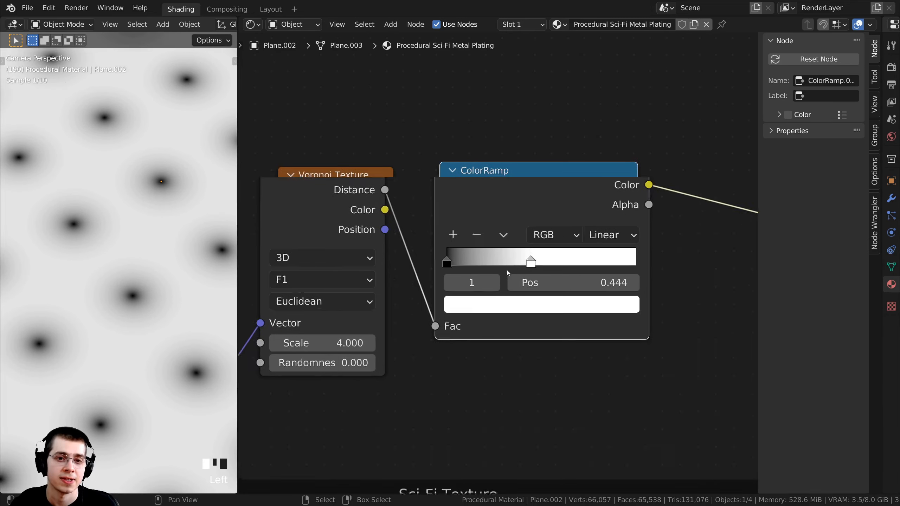
scroll(507, 270, up, 2)
drag(420, 260, 436, 258)
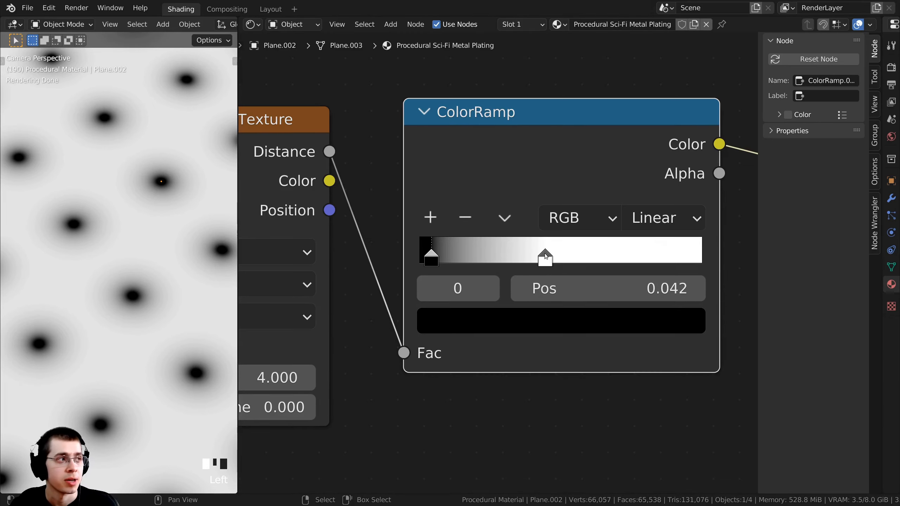
drag(544, 253, 435, 252)
scroll(435, 252, up, 1)
middle_drag(435, 252, 466, 250)
drag(466, 250, 465, 250)
click(461, 250)
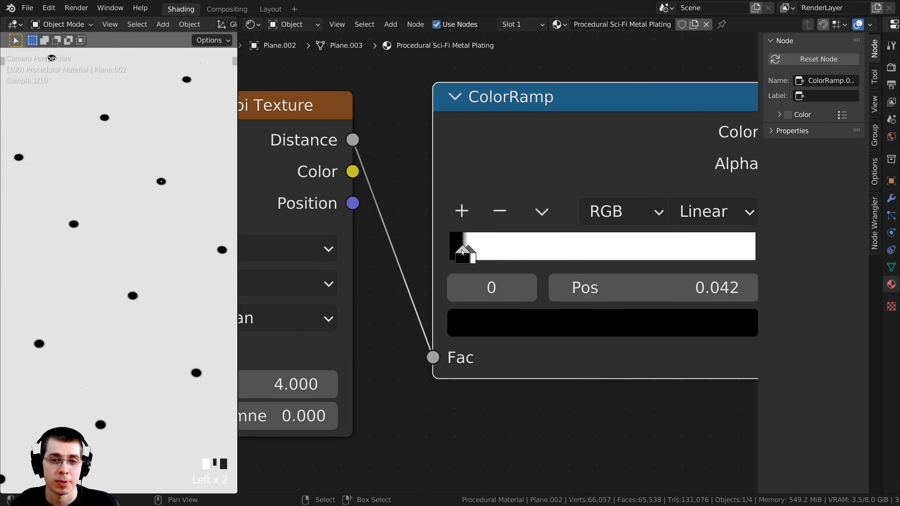
click(463, 251)
scroll(147, 266, down, 6)
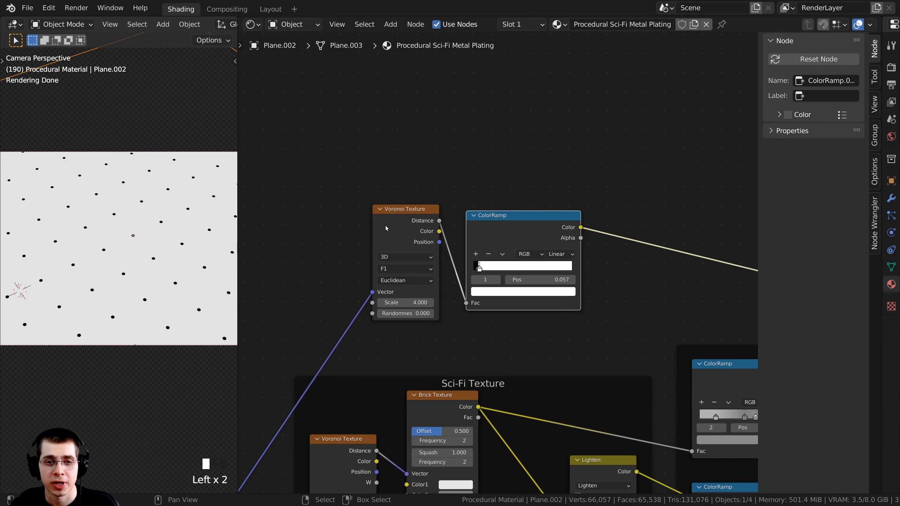
- Join the new Voronoi Texture and its ColorRamp in a frame above the Sci-Fi Texture frame, and widen the node properties sidebar slightly
click(385, 225)
scroll(389, 225, up, 2)
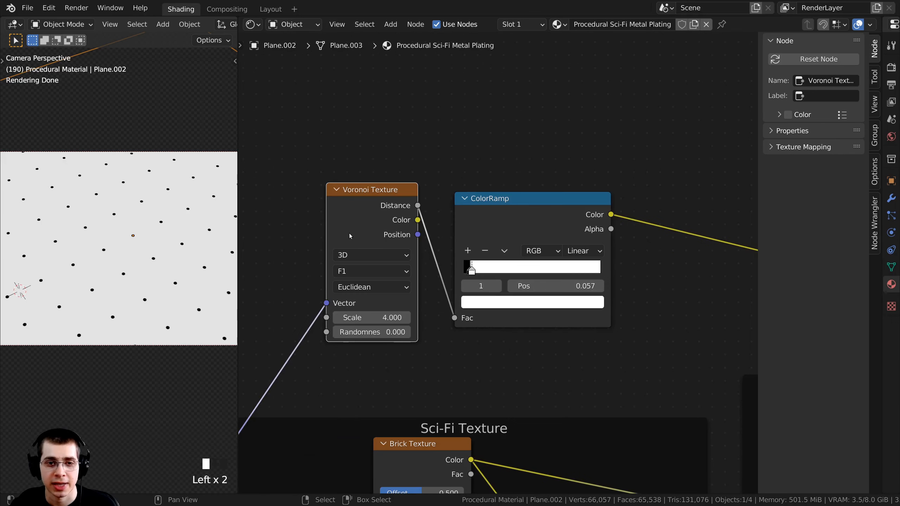
shift+click(501, 213)
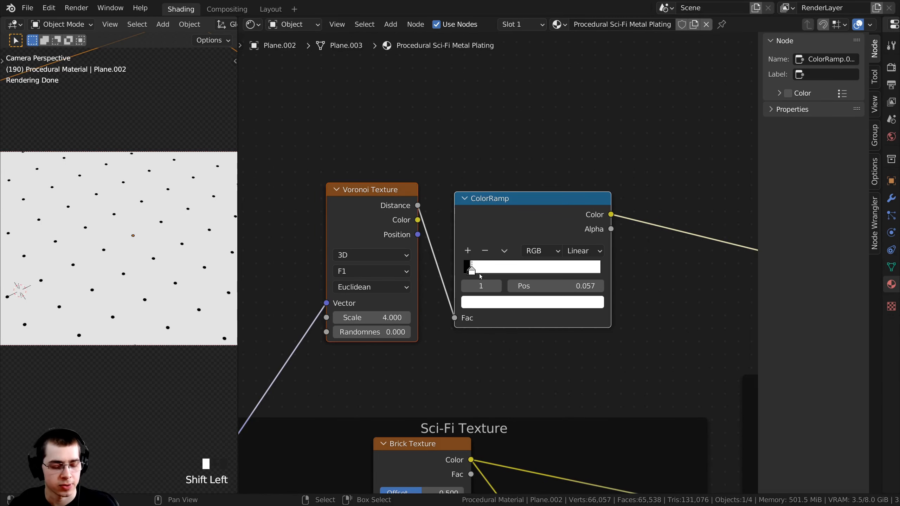
key(ctrl+j)
drag(495, 180, 494, 191)
drag(758, 130, 739, 130)
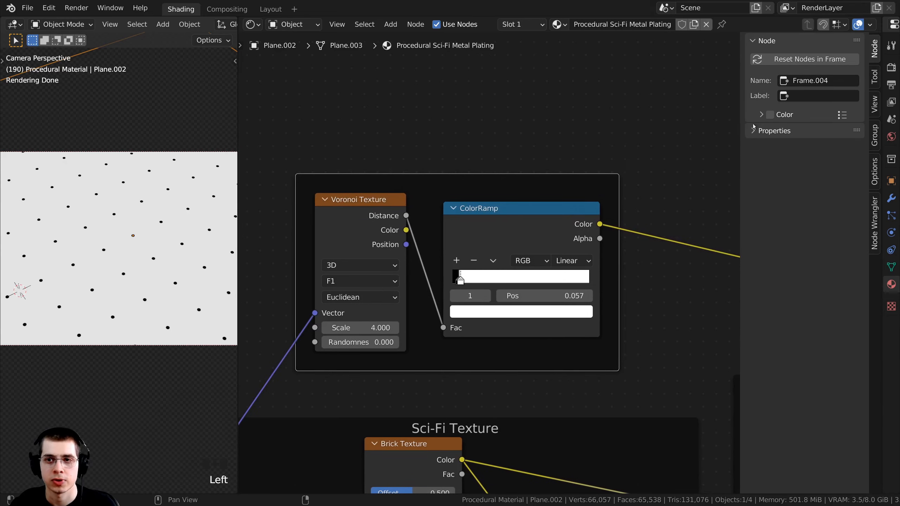
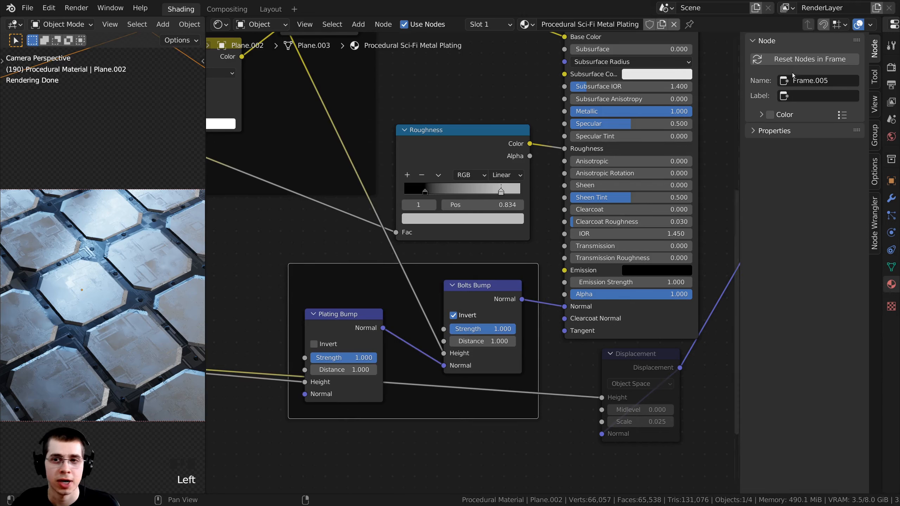
- Label the frame around the Plating Bump and Bolts Bump nodes Normal
click(807, 95)
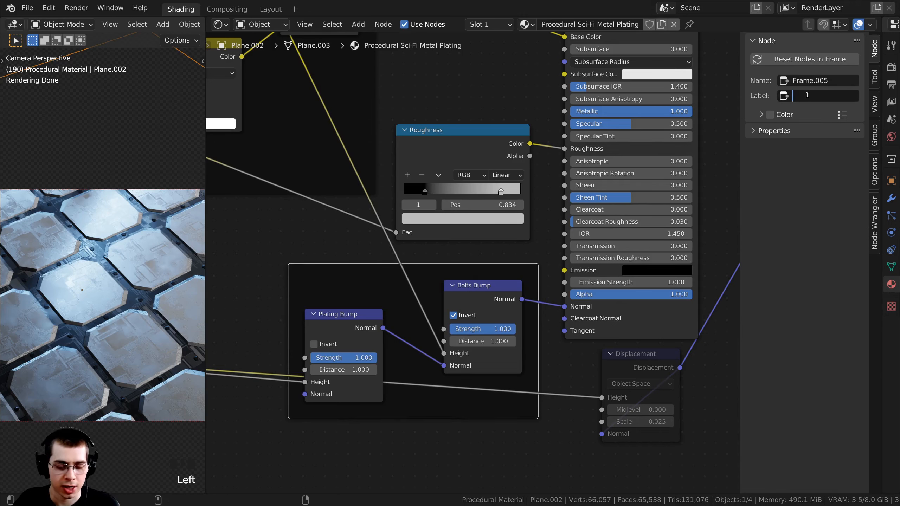
text(Normal)
key(Return)
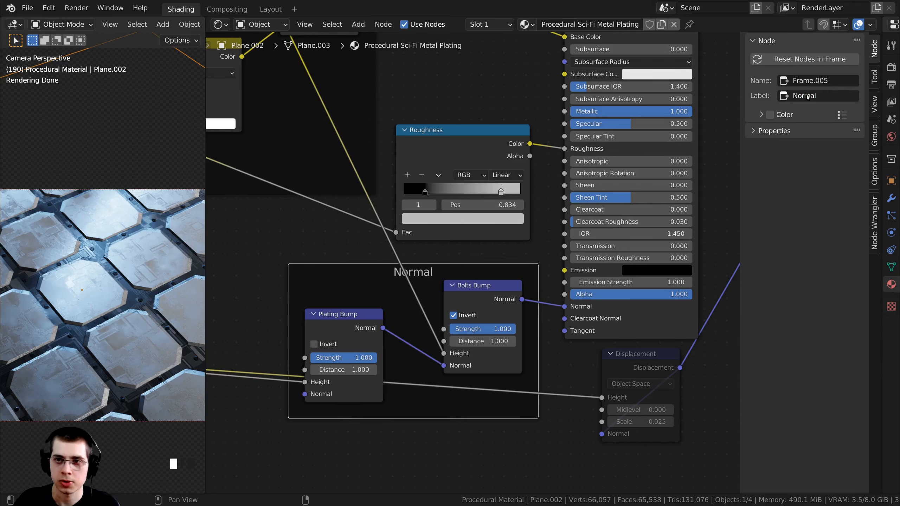
- Add a reroute point on the link to the Bolts Bump's Height and place it above the Plating Bump node, shifting Bolts Bump slightly
scroll(431, 272, up, 2)
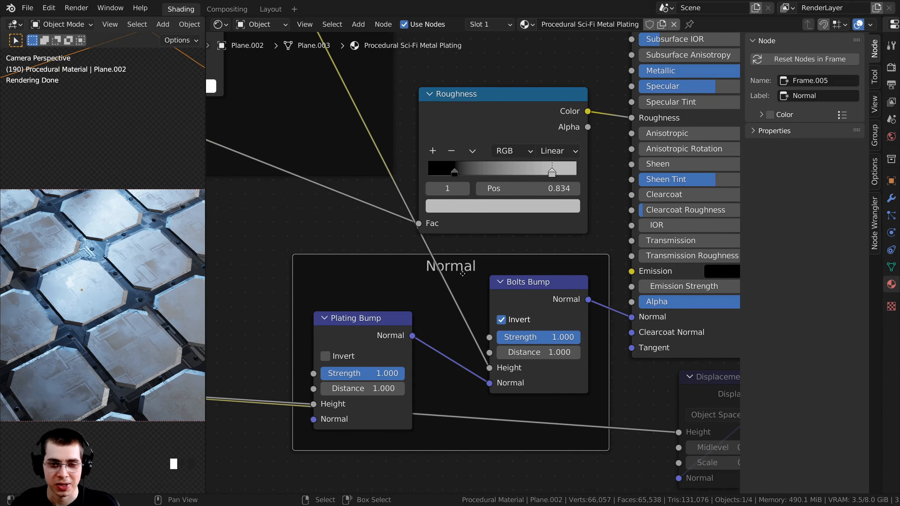
shift+right_click(461, 269)
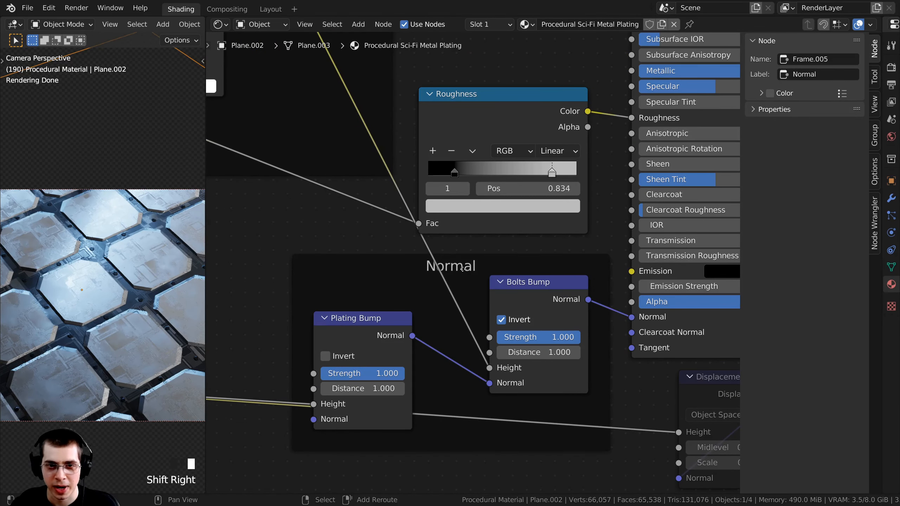
mouse_move(460, 269)
shift+right_down()
mouse_move(412, 276)
mouse_move(440, 290)
mouse_move(381, 285)
shift+right_up()
right_drag(550, 291, 555, 283)
right_click(381, 283)
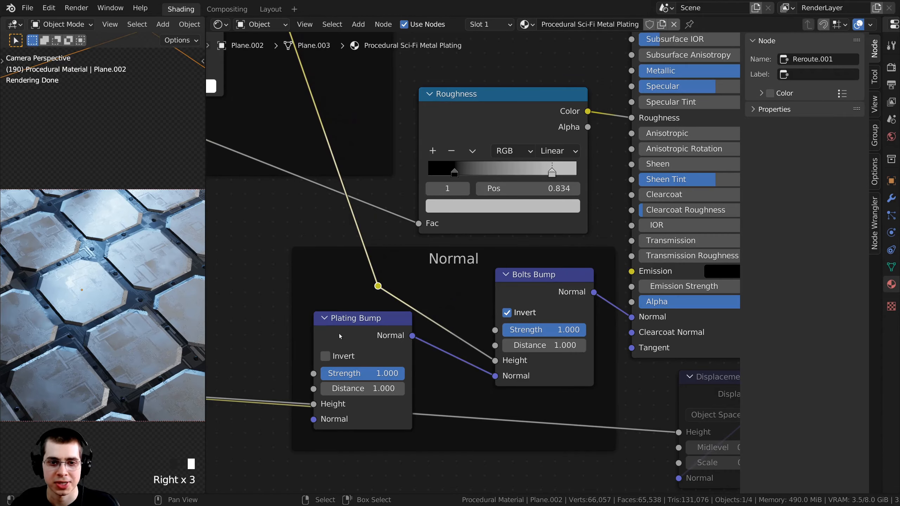
right_click(368, 314)
- Examine a bolt and the surrounding sci-fi detail on the plane up close
scroll(476, 293, down, 3)
scroll(477, 293, down, 3)
scroll(166, 262, up, 7)
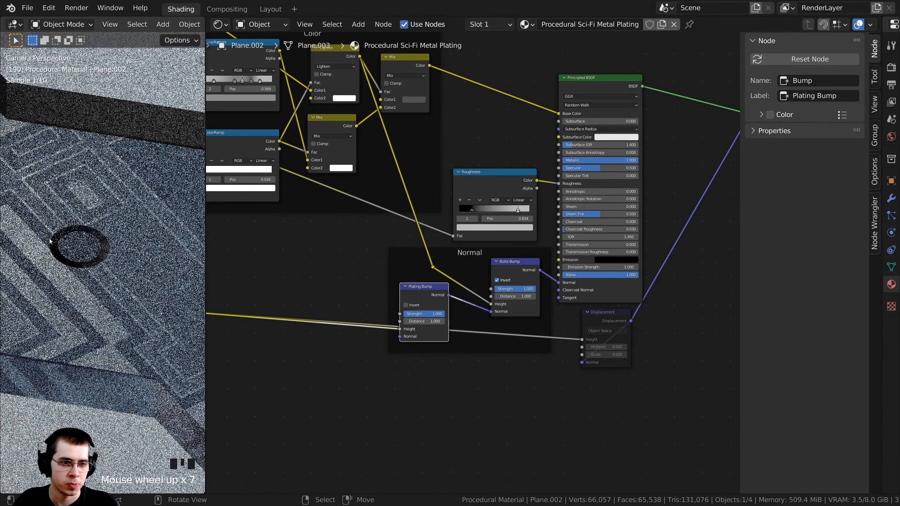
scroll(450, 284, up, 5)
scroll(478, 294, up, 1)
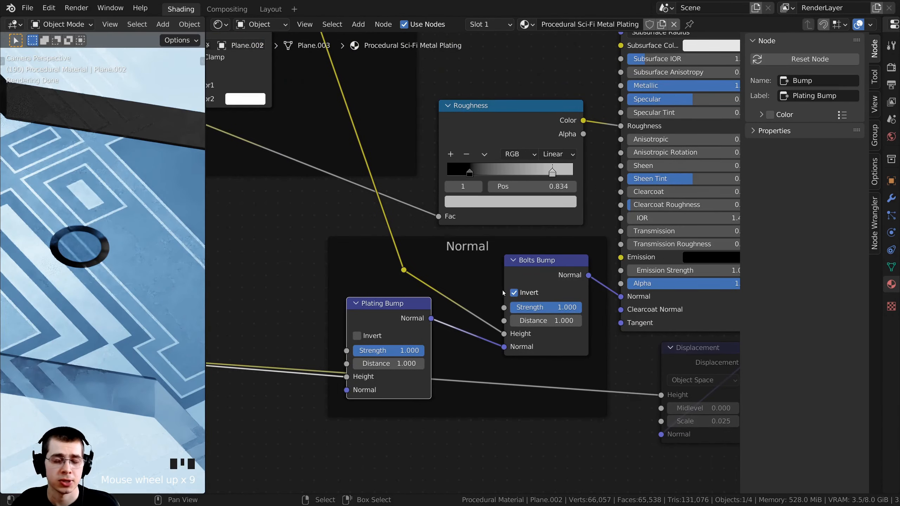
scroll(477, 264, up, 3)
drag(596, 323, 620, 324)
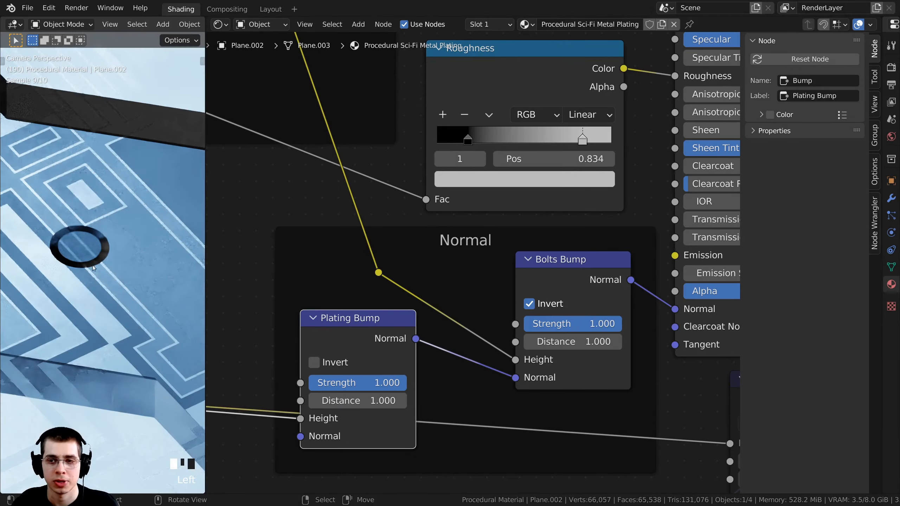
scroll(93, 267, down, 2)
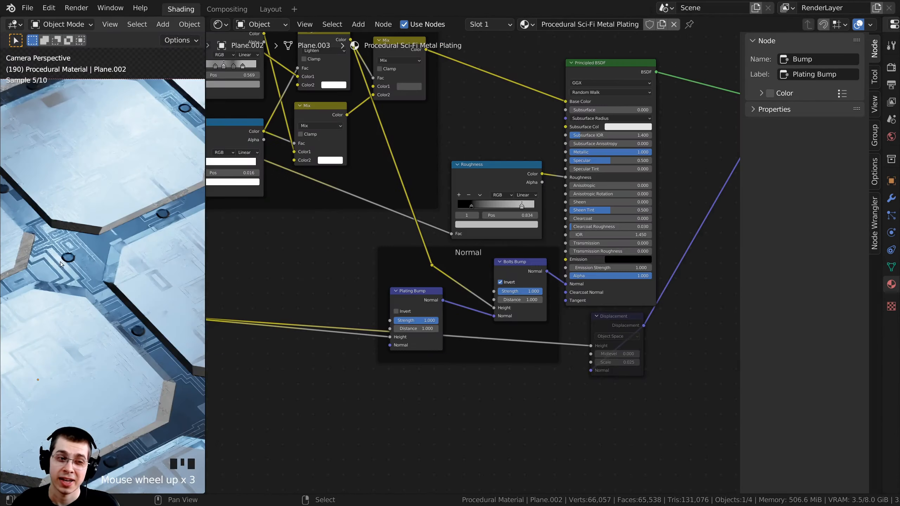
scroll(79, 269, up, 3)
shift+middle_drag(61, 265, 77, 246)
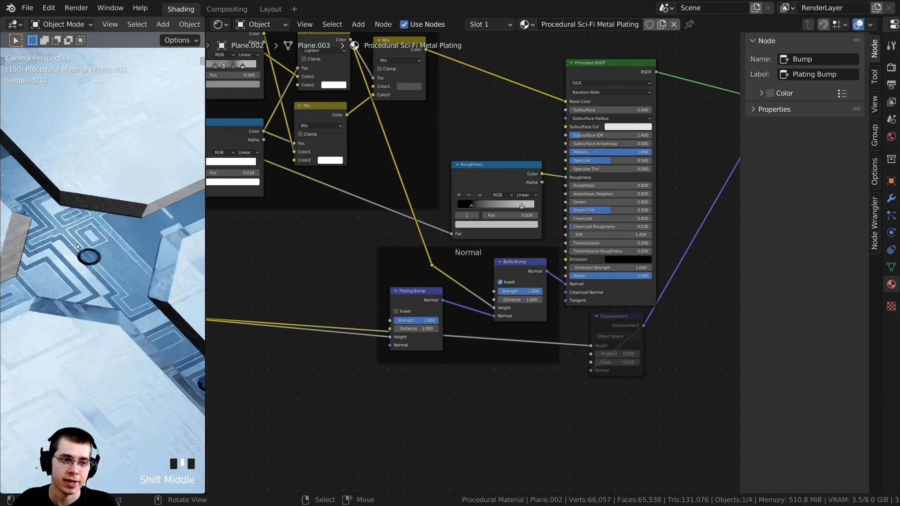
scroll(444, 293, up, 3)
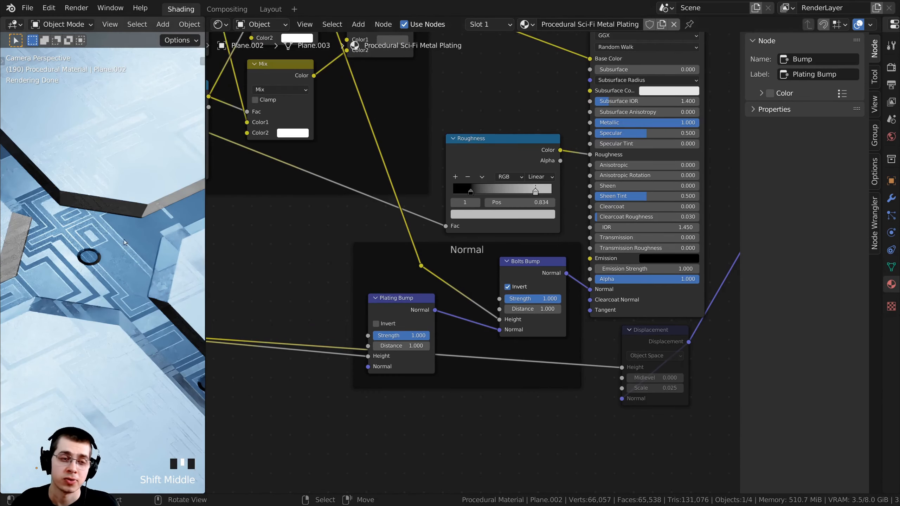
- Spread the Plating Bump and Bolts Bump nodes apart inside the Normal frame to make room between them
drag(508, 273, 515, 273)
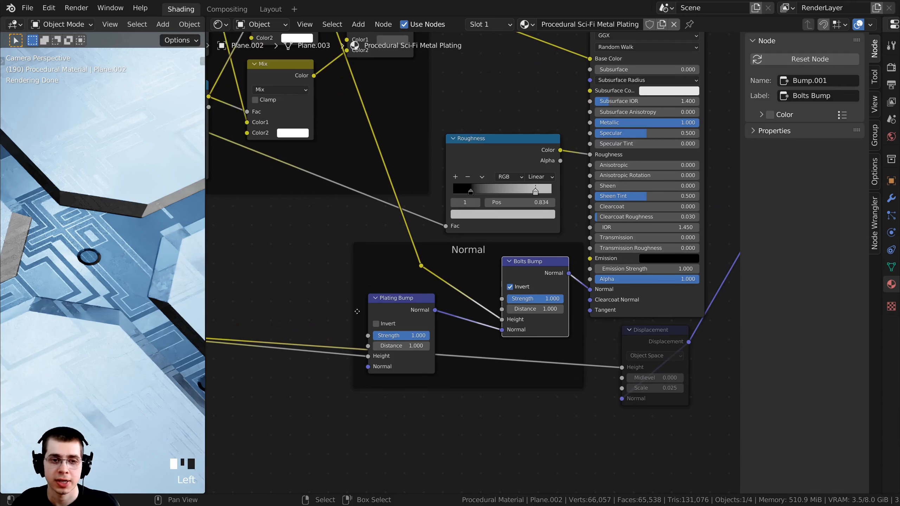
drag(395, 309, 364, 313)
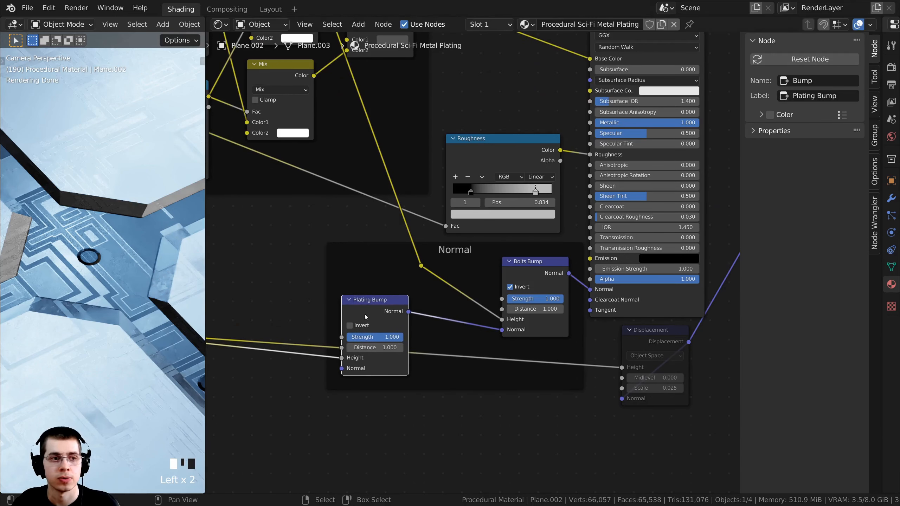
click(546, 272)
scroll(531, 235, up, 4)
middle_drag(530, 269, 547, 226)
drag(543, 222, 468, 215)
- Duplicate the Bolts Bump node and insert the copy on the link between Plating Bump and Bolts Bump
key(shift+d)
click(452, 271)
scroll(452, 271, down, 2)
drag(334, 266, 355, 276)
drag(449, 265, 453, 269)
- Relabel the duplicated bump node Sci-Fi Bump
click(808, 98)
drag(809, 98, 788, 98)
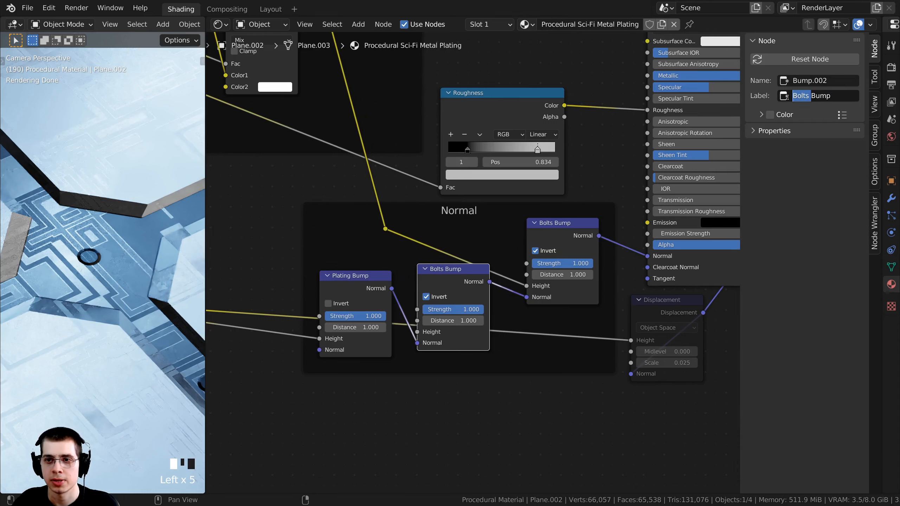
text(Sci-FI)
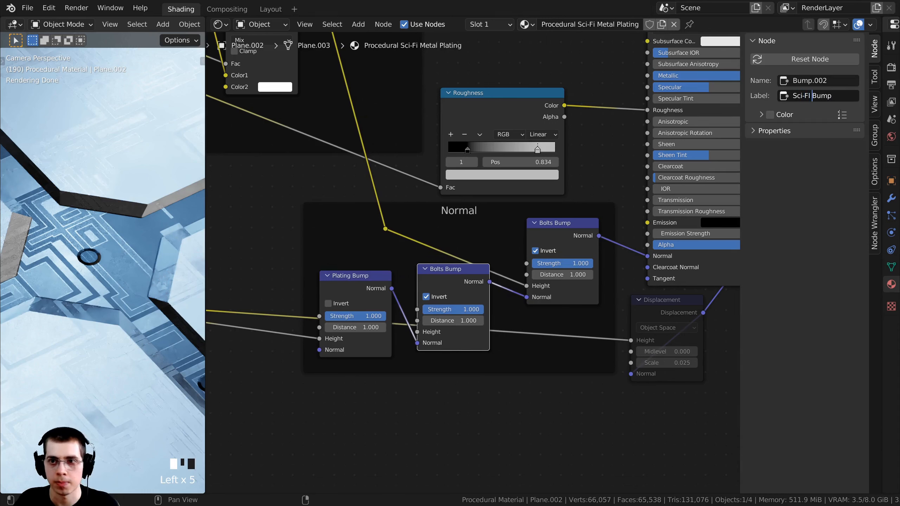
key(Return)
click(814, 96)
click(814, 95)
- Preview the Color output of the Mix node below the Lighten node in the Color frame on the plane
scroll(350, 223, up, 2)
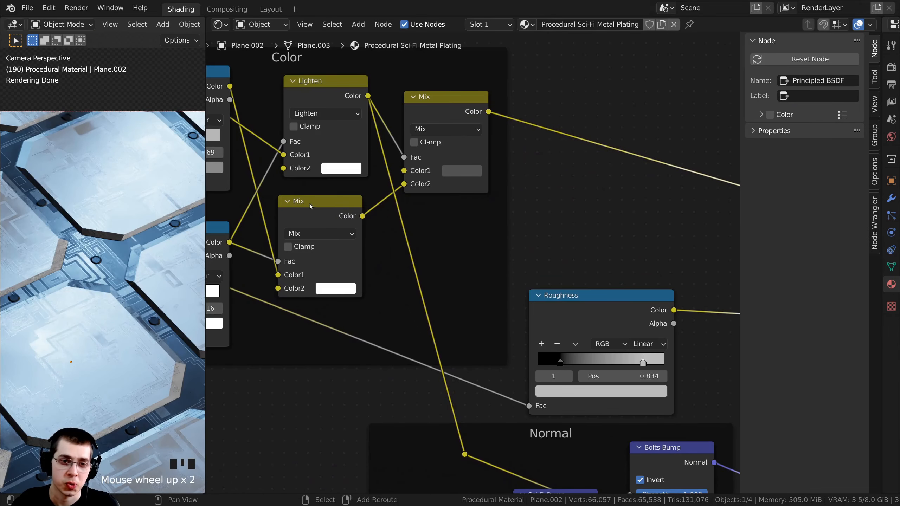
ctrl+shift+click(312, 223)
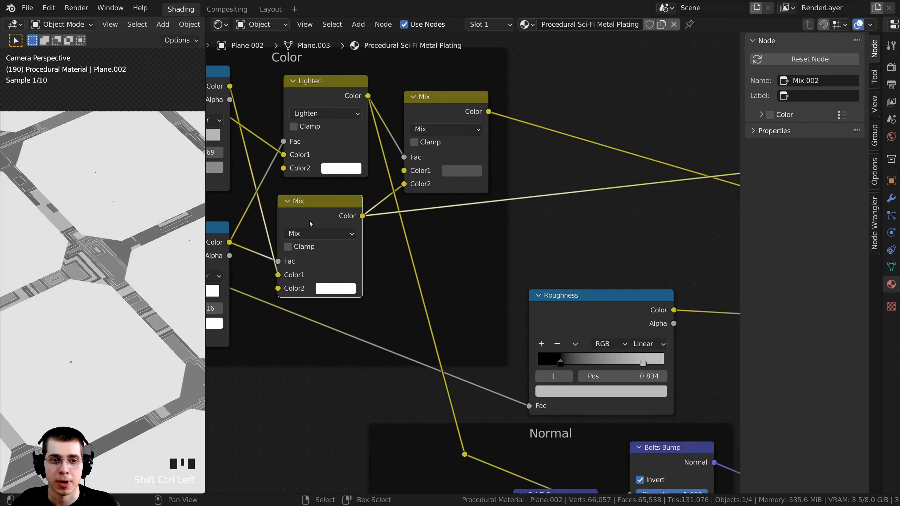
scroll(291, 195, down, 2)
middle_drag(264, 164, 407, 198)
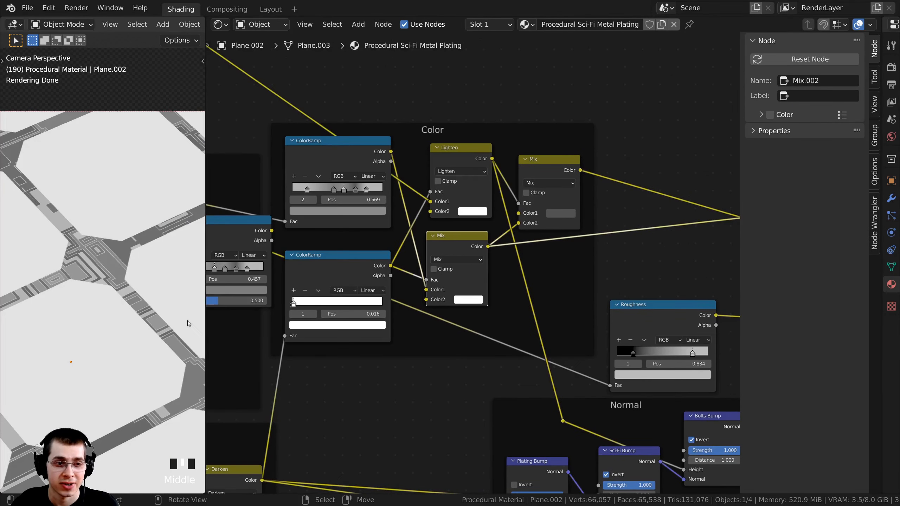
- Connect the previewed Mix node's Color output to the Sci-Fi Bump node's Height input
middle_drag(507, 262, 341, 119)
drag(327, 105, 454, 407)
drag(481, 346, 481, 355)
middle_drag(496, 362, 487, 279)
scroll(487, 278, up, 2)
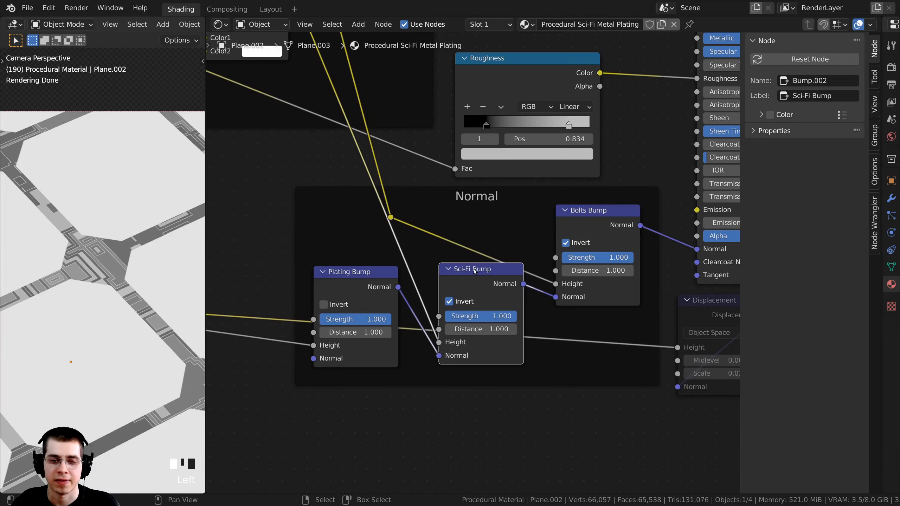
- Preview the Sci-Fi Bump node's normal output on the plane and examine the line details up close
ctrl+shift+click(478, 277)
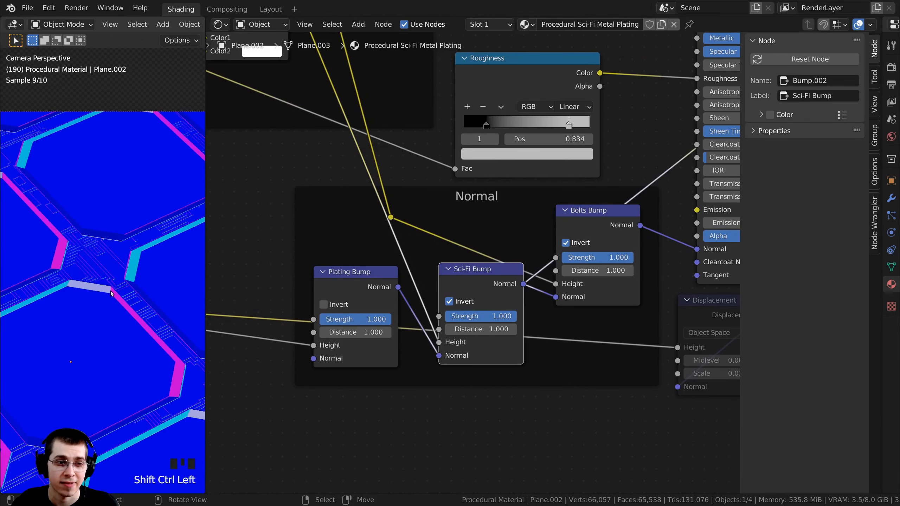
scroll(75, 251, down, 2)
scroll(74, 251, up, 8)
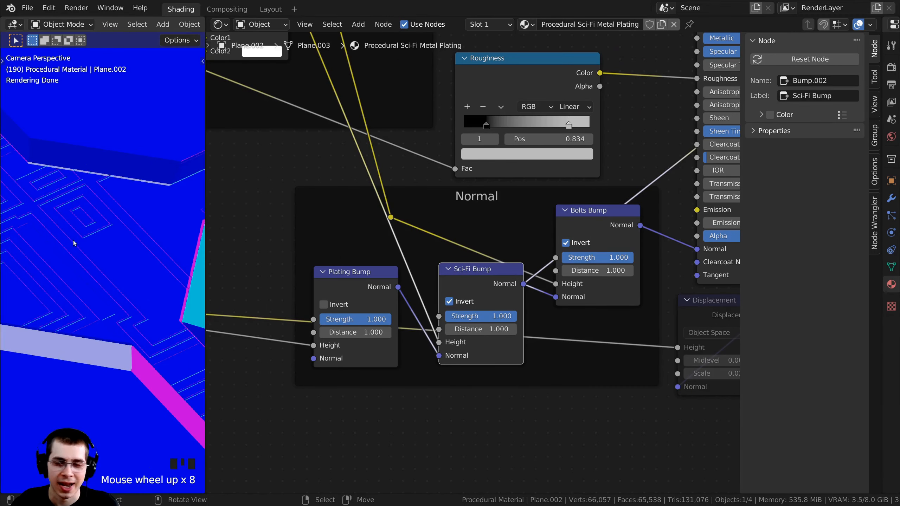
scroll(450, 370, up, 2)
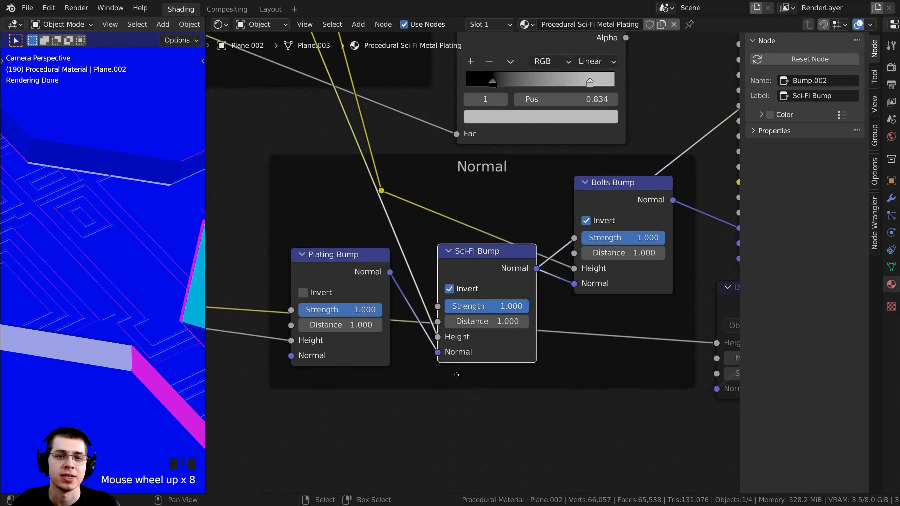
- Set the Sci-Fi Bump node's Strength to 0.5, keeping Invert enabled after comparing it on and off
middle_drag(439, 323, 449, 316)
scroll(152, 276, down, 2)
double_click(494, 301)
text(0.5)
key(Return)
scroll(473, 263, up, 4)
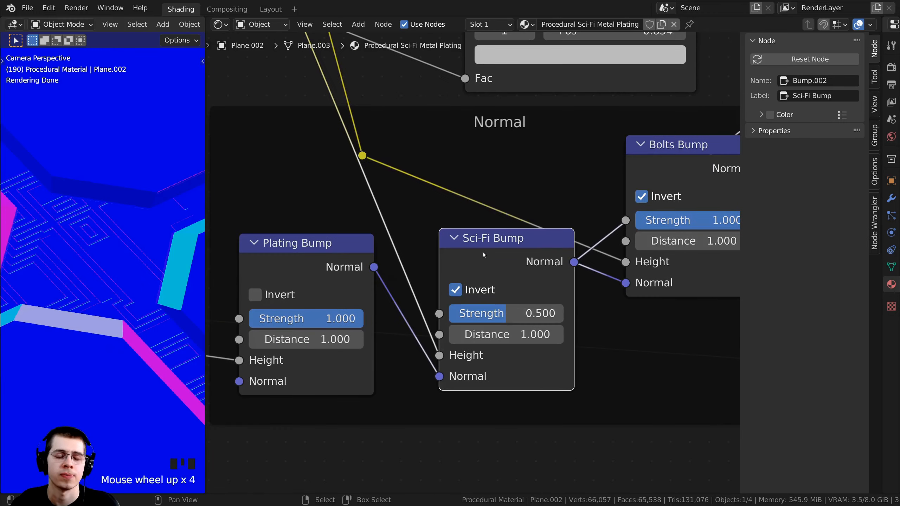
click(457, 290)
click(457, 290)
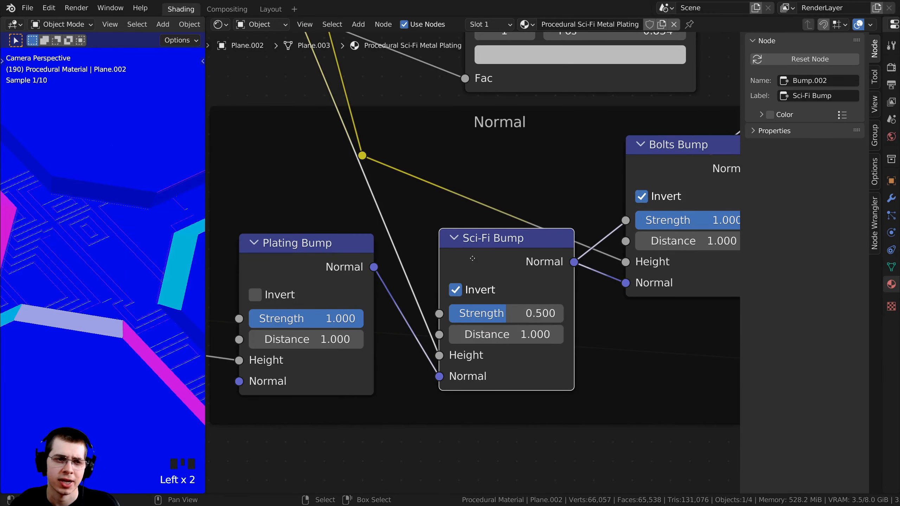
drag(472, 258, 471, 255)
- Preview the Principled BSDF on the plane again and inspect the sci-fi lines and bolts between the plates
scroll(559, 271, down, 9)
scroll(539, 268, down, 2)
middle_drag(539, 268, 447, 360)
ctrl+shift+click(592, 93)
scroll(141, 290, up, 3)
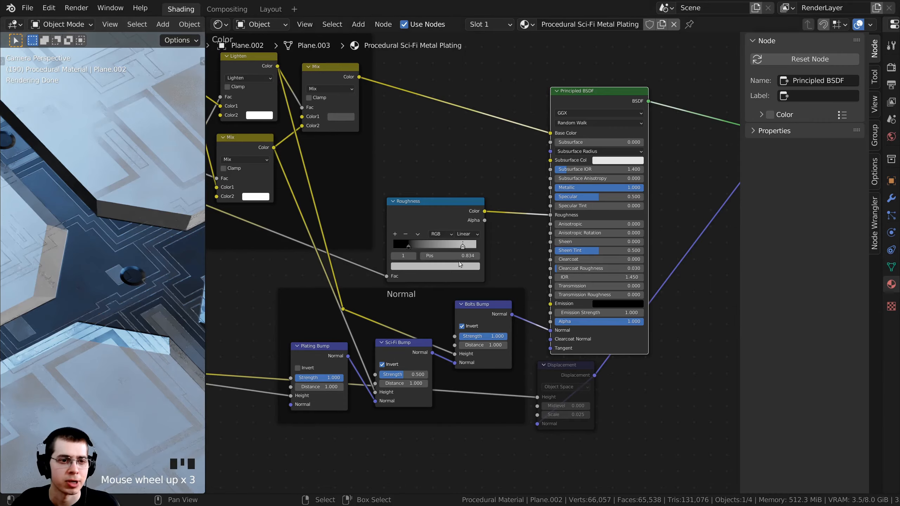
scroll(581, 312, down, 5)
shift+middle_drag(133, 91, 196, 160)
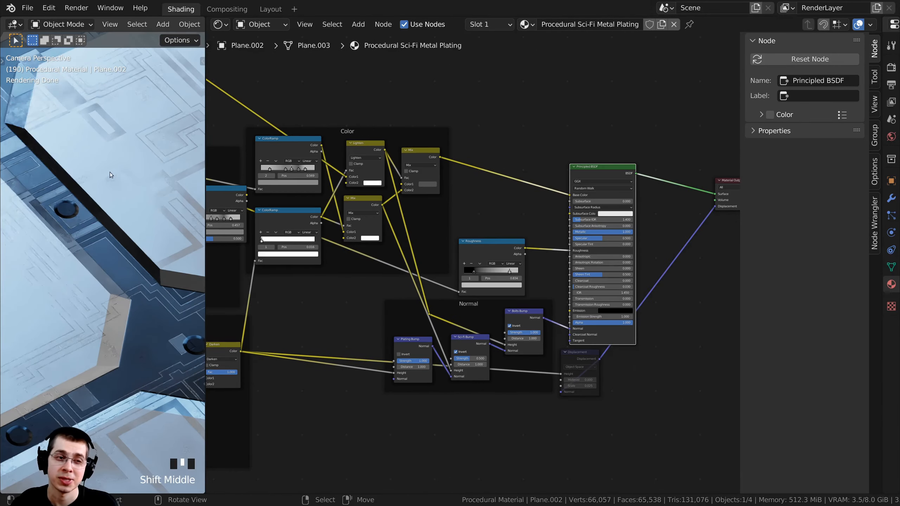
scroll(110, 171, down, 3)
shift+middle_drag(110, 171, 70, 203)
scroll(106, 204, up, 4)
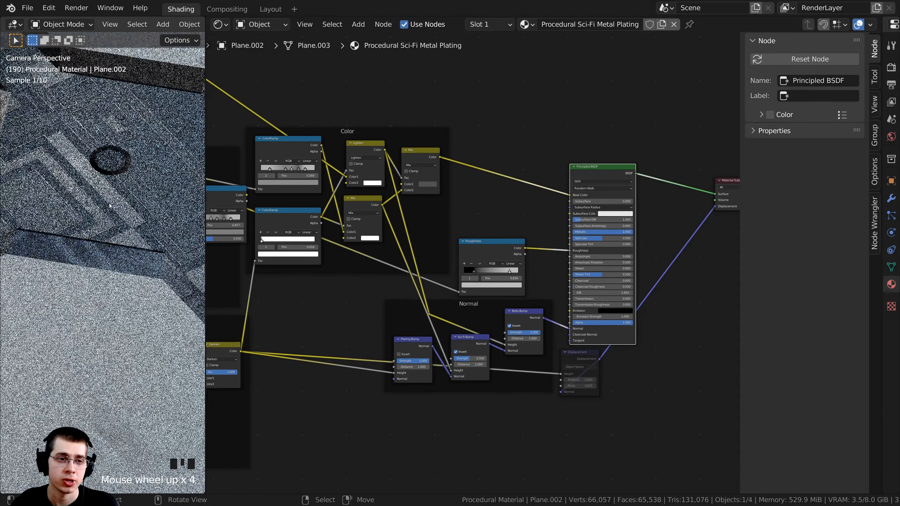
scroll(469, 264, up, 1)
- Check the Roughness color ramp's output on the plane, move it away from the Principled BSDF, and restore the shader preview
ctrl+shift+click(490, 244)
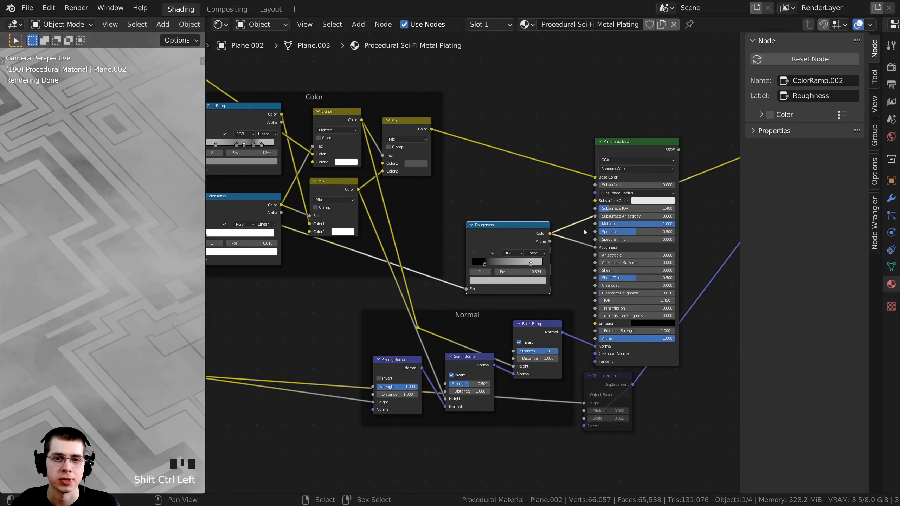
middle_drag(585, 231, 571, 247)
scroll(569, 248, up, 1)
drag(519, 258, 467, 243)
middle_drag(591, 198, 520, 218)
scroll(518, 219, up, 1)
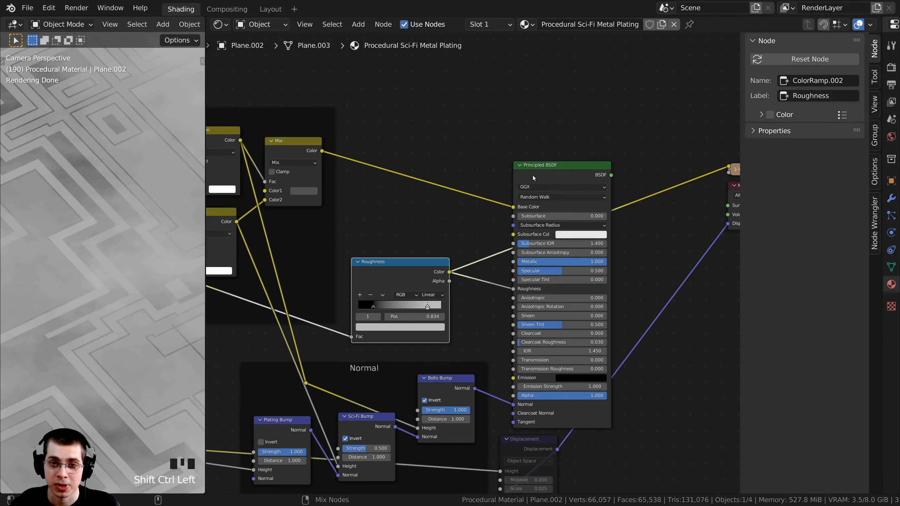
ctrl+shift+click(545, 171)
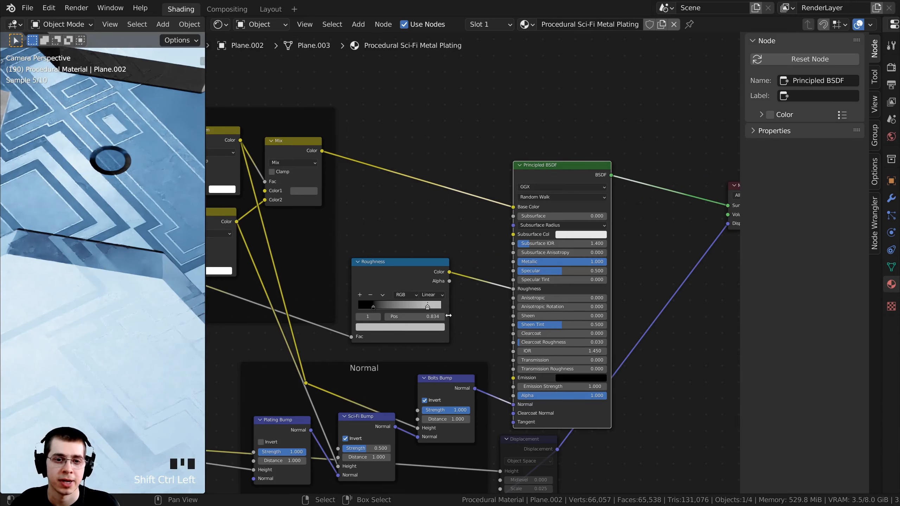
- Insert a MixRGB node on the link between the Roughness color ramp and the Principled BSDF's Roughness input
scroll(475, 268, up, 1)
middle_drag(406, 212, 424, 205)
key(shift+a)
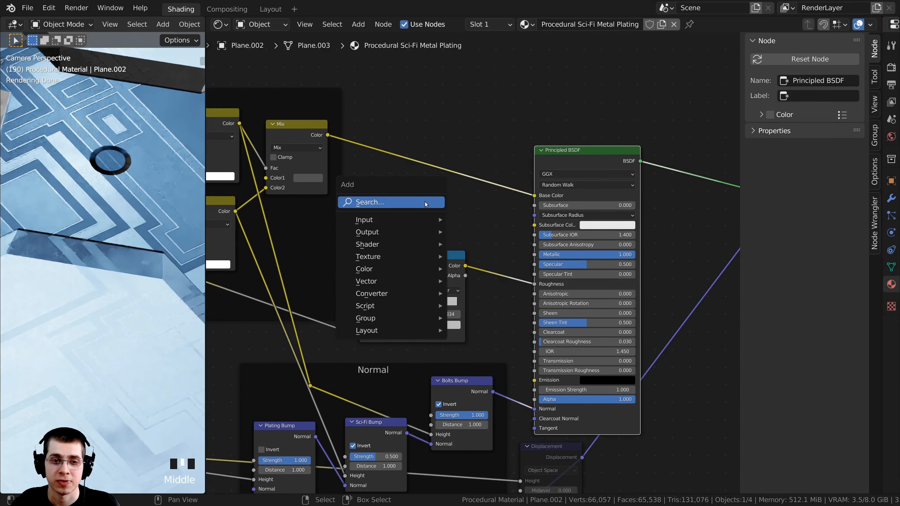
click(425, 202)
text(mix)
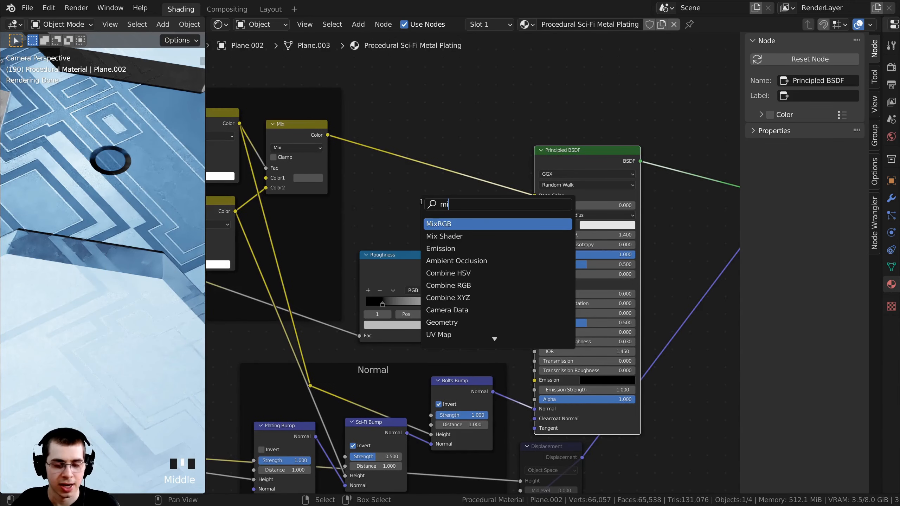
key(Return)
click(498, 274)
- Group the Roughness color ramp and the new Mix node in a frame labelled Roughness
scroll(512, 248, up, 3)
key(ctrl+j)
click(463, 256)
click(463, 256)
drag(471, 257, 468, 264)
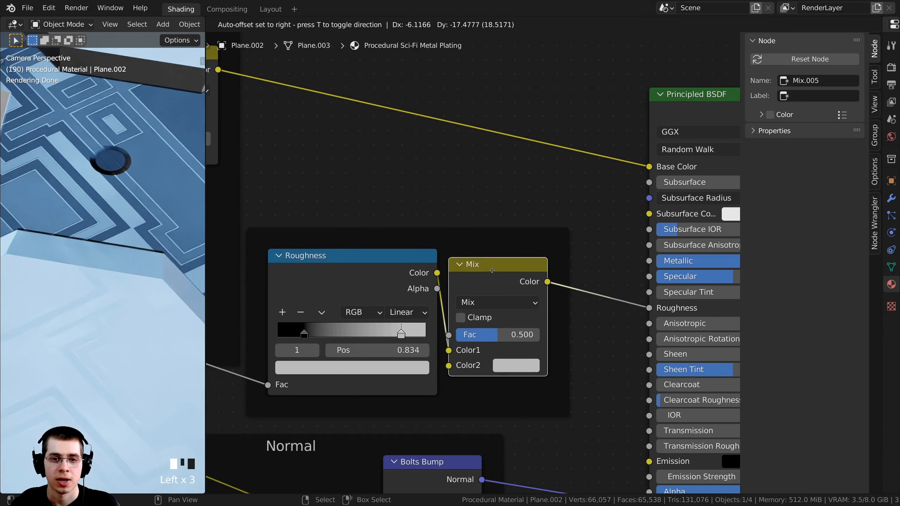
drag(406, 236, 417, 238)
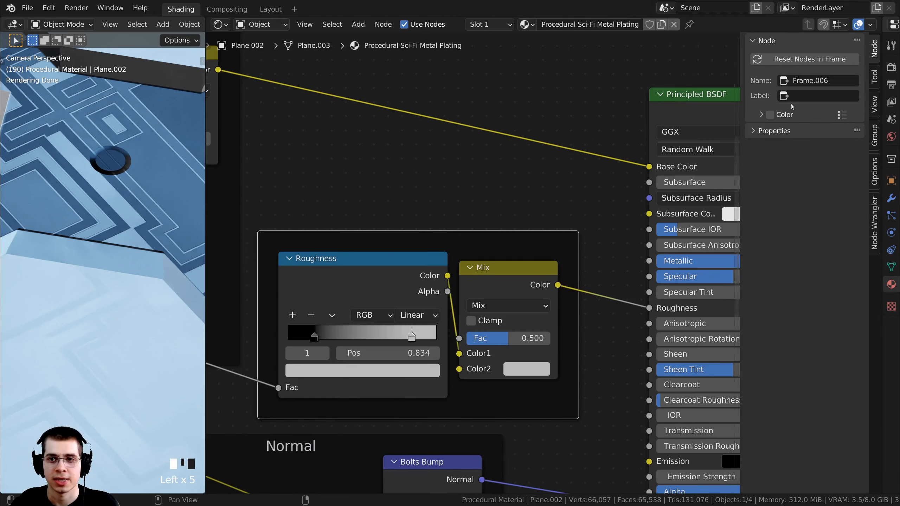
click(802, 96)
text(Roughness)
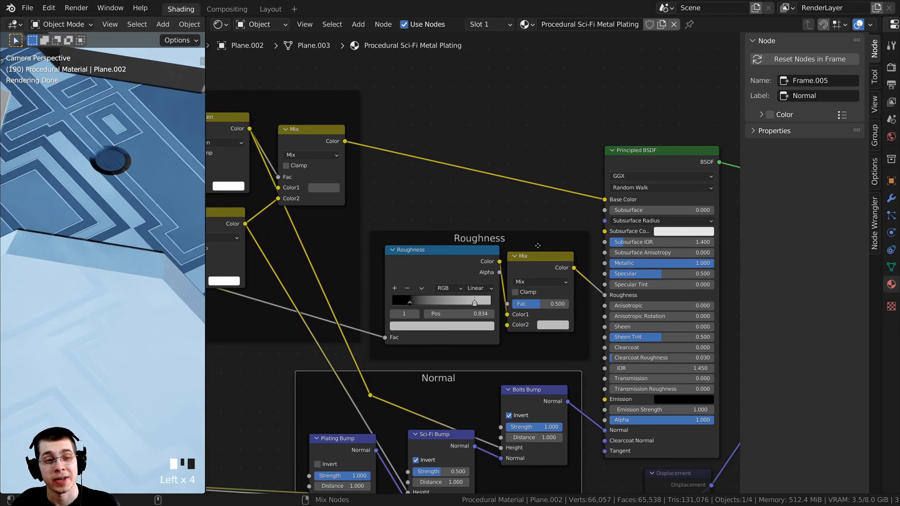
- Preview the Color output of the Mix node in the Roughness frame on the plane
click(532, 265)
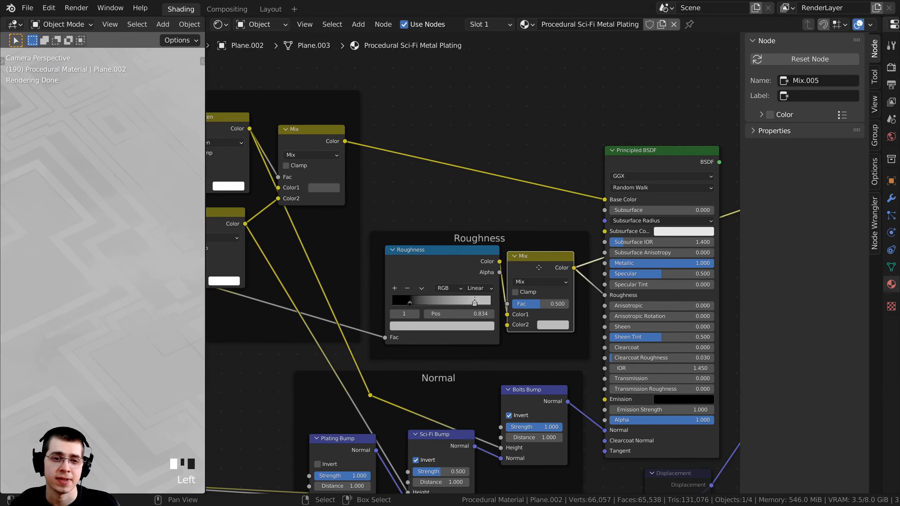
scroll(536, 263, up, 2)
scroll(509, 265, down, 3)
middle_drag(287, 177, 380, 200)
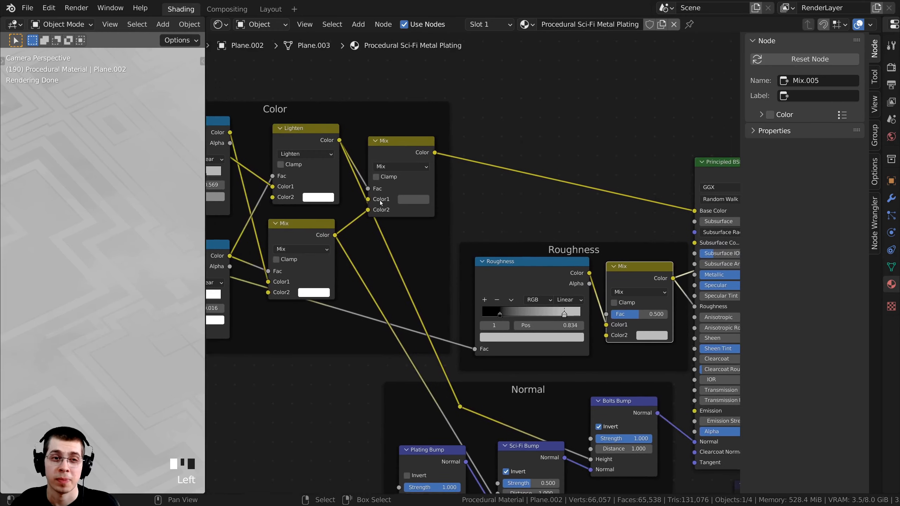
- Connect the Lighten node's Color output to the Color2 input of the Mix node in the Roughness frame
click(308, 135)
scroll(319, 140, up, 1)
middle_drag(327, 143, 289, 125)
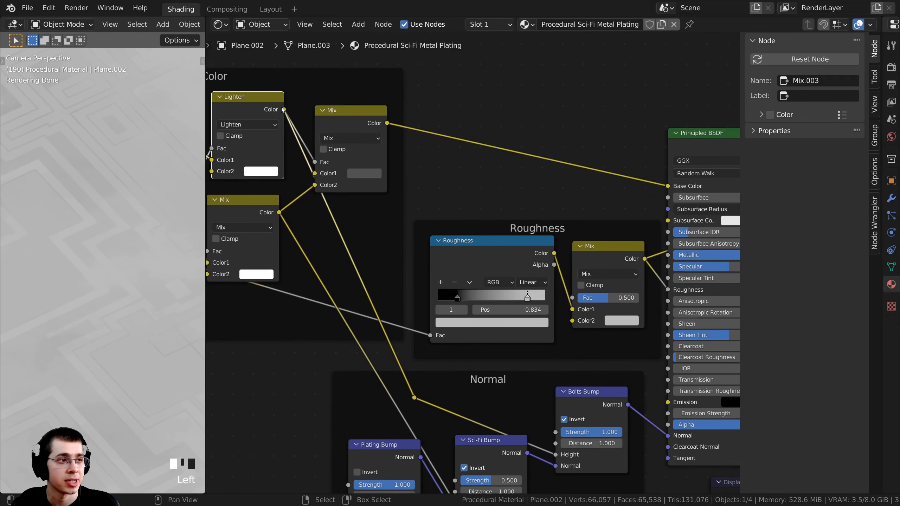
drag(284, 110, 572, 322)
middle_drag(539, 350, 506, 349)
scroll(506, 349, up, 1)
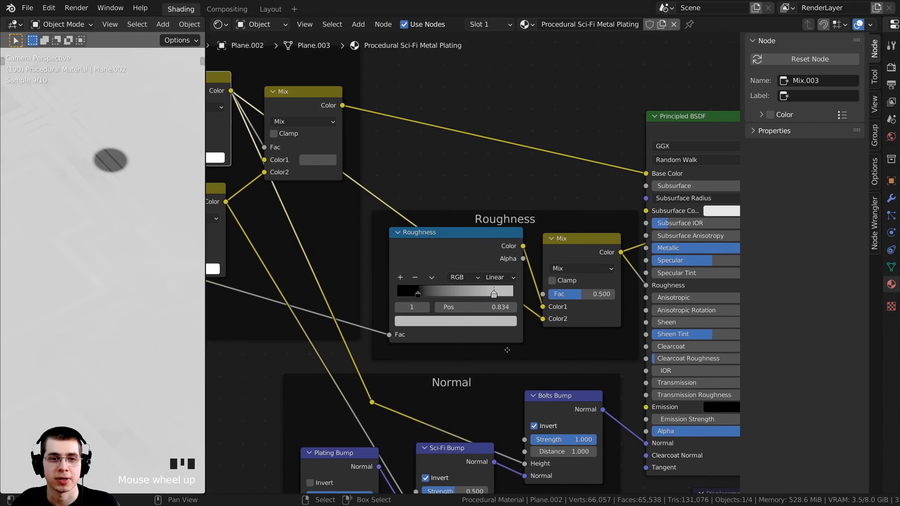
- Change the blend mode of the Mix node in the Roughness frame to Darken
middle_drag(578, 257, 504, 249)
scroll(504, 249, up, 1)
click(504, 247)
scroll(467, 214, up, 1)
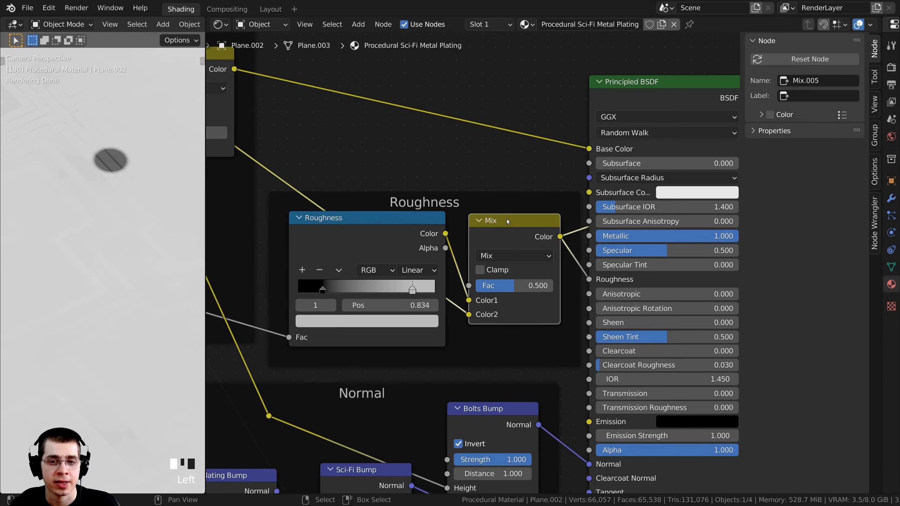
click(501, 260)
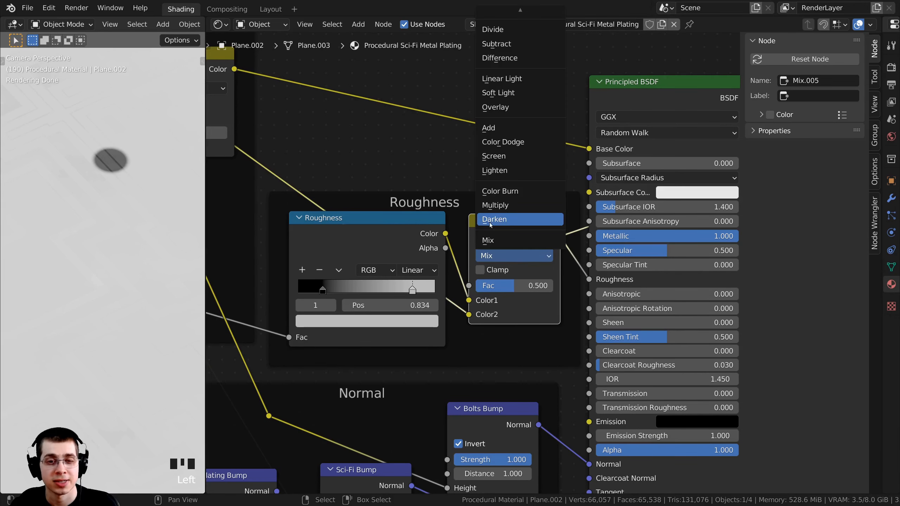
click(508, 220)
scroll(527, 301, up, 4)
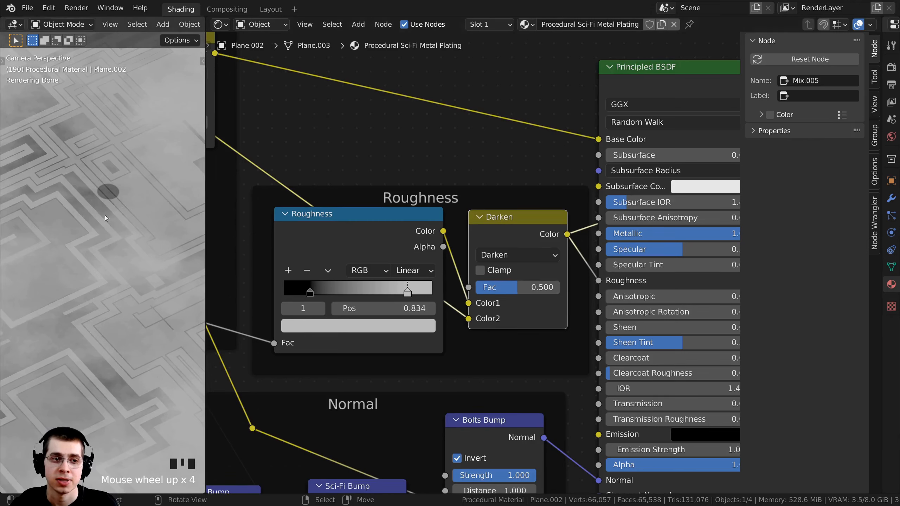
scroll(100, 291, up, 2)
scroll(100, 291, up, 1)
- Try adjusting the Darken node's factor and switch the plane's preview back to the Principled BSDF
mouse_move(531, 287)
mouse_down()
mouse_move(482, 287)
mouse_move(559, 287)
mouse_move(502, 287)
mouse_move(538, 287)
mouse_up()
scroll(500, 295, down, 3)
middle_drag(513, 294, 477, 295)
ctrl+shift+click(576, 114)
- Try Darken factors from 0 to 1 and compare how reflective the bolt looks
scroll(472, 265, up, 4)
drag(499, 300, 434, 299)
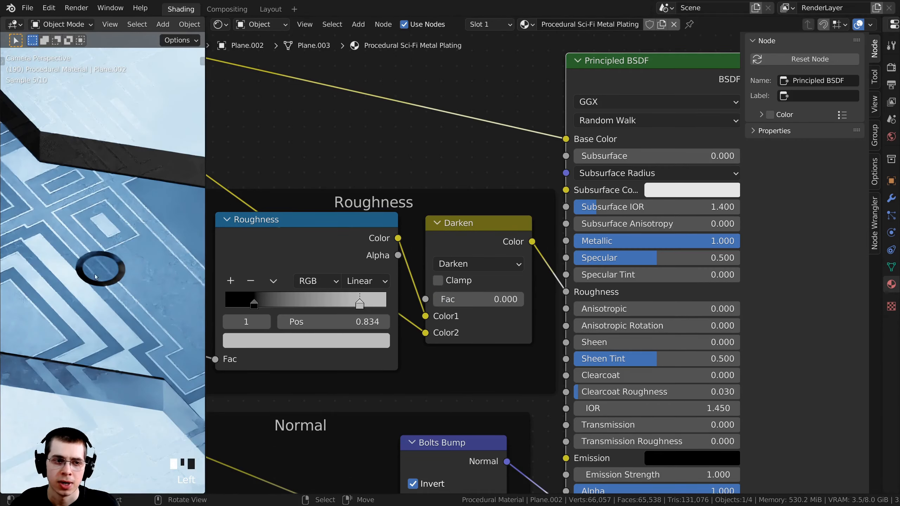
scroll(95, 277, up, 1)
drag(447, 300, 521, 299)
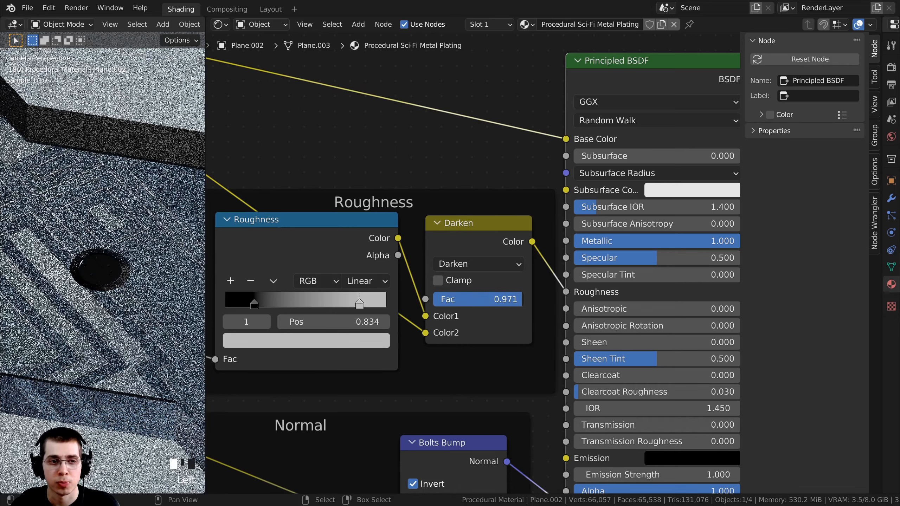
scroll(88, 300, up, 5)
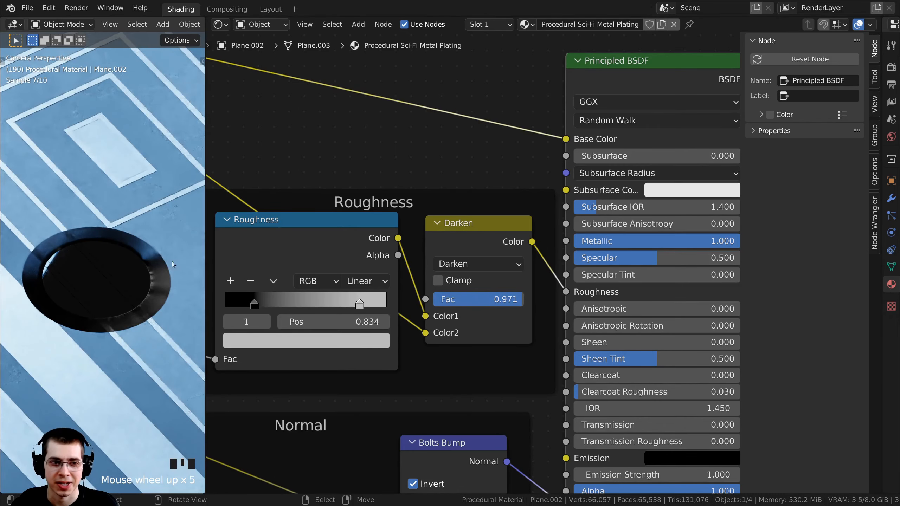
drag(476, 301, 503, 300)
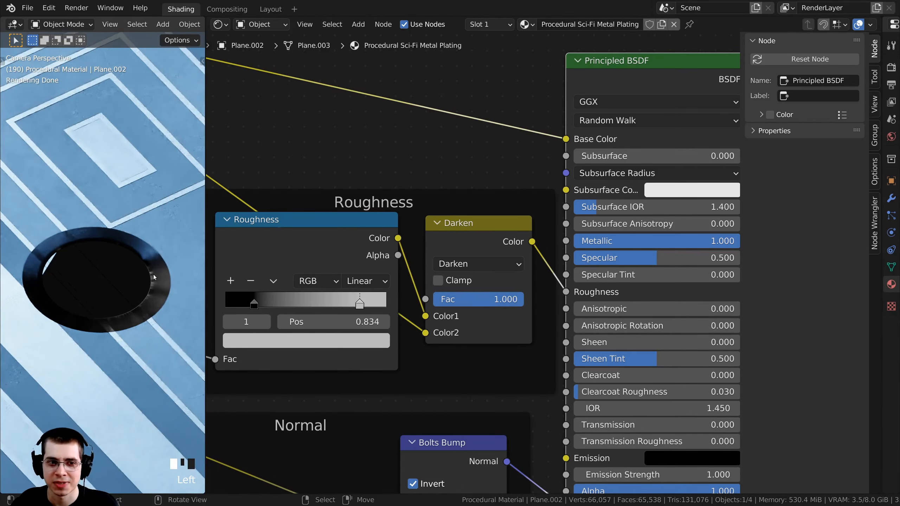
drag(485, 301, 503, 300)
- Set the Darken node's factor to 0.7
click(479, 303)
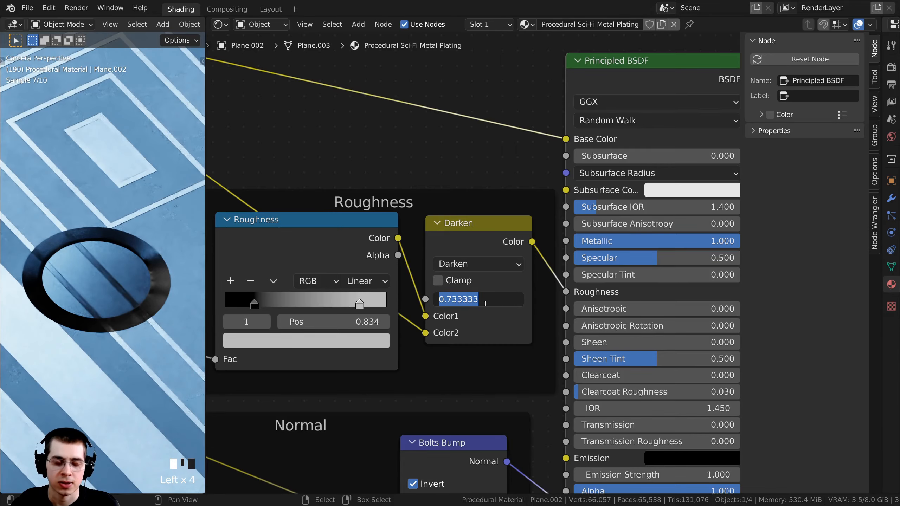
text(.7)
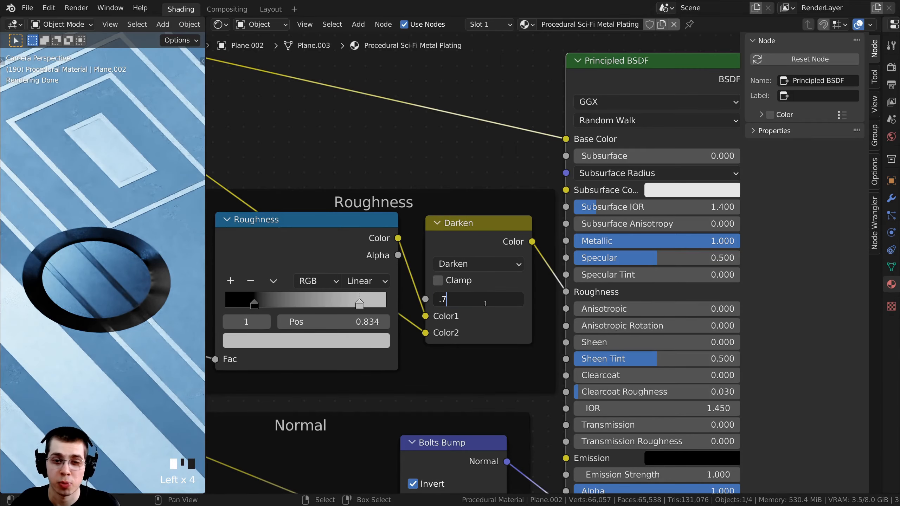
key(Return)
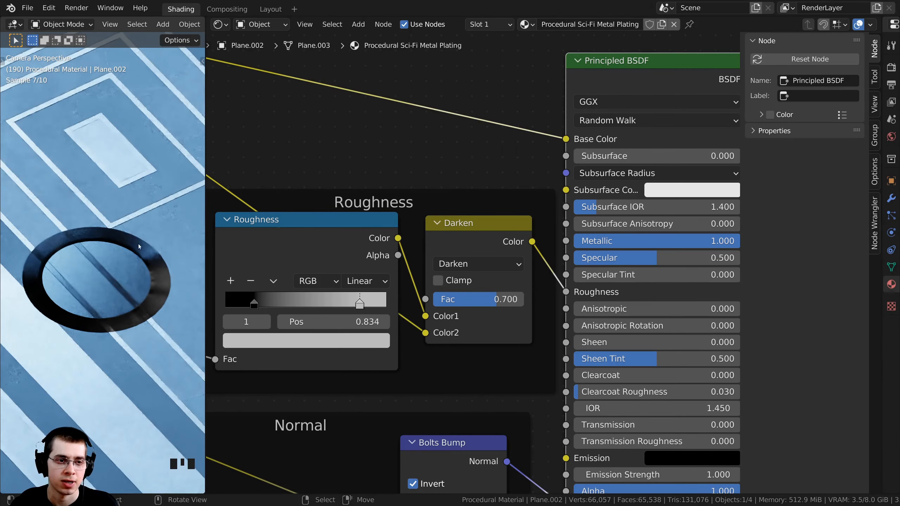
- Unmute the Displacement node below the Principled BSDF
scroll(75, 270, down, 6)
scroll(443, 284, down, 4)
middle_drag(443, 319, 434, 142)
drag(571, 275, 573, 281)
scroll(573, 281, down, 1)
middle_drag(573, 281, 557, 307)
key(m)
- Examine the displaced plating from a distance in a slightly widened 3D viewport
scroll(128, 265, down, 11)
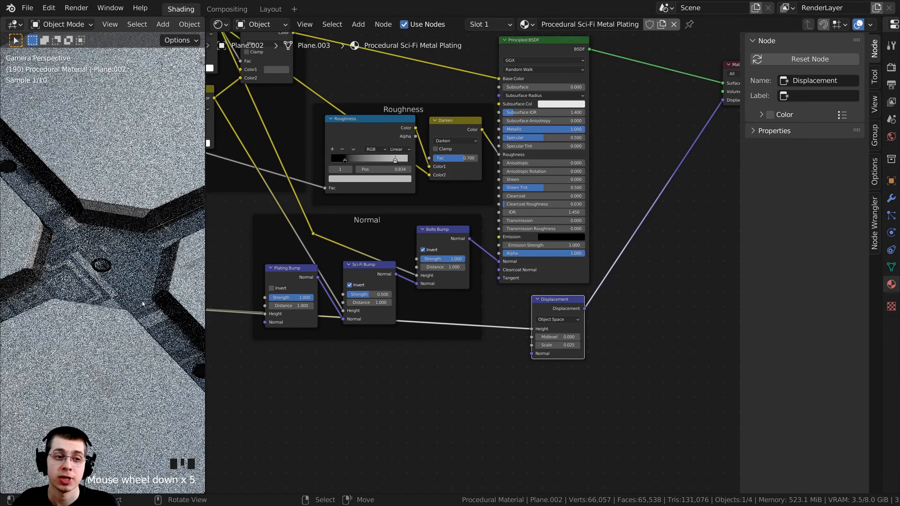
scroll(97, 336, down, 1)
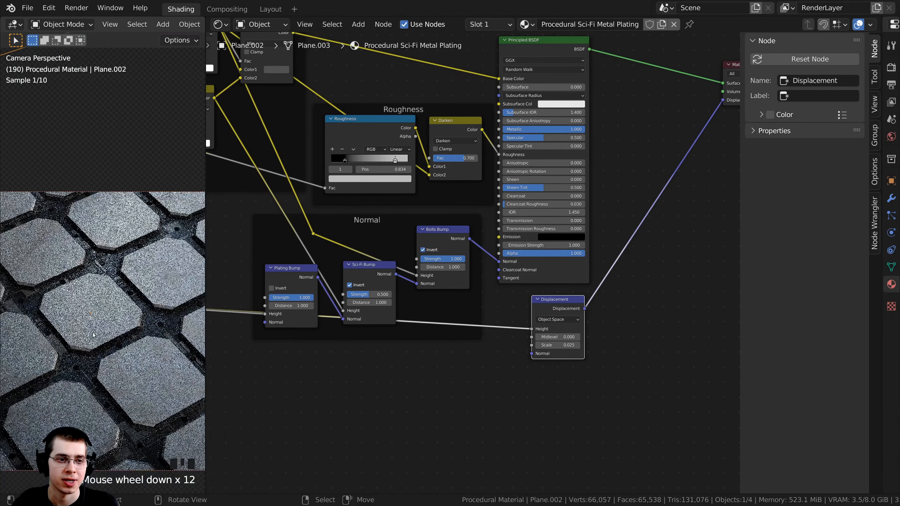
shift+middle_drag(97, 336, 102, 264)
drag(206, 272, 227, 272)
shift+middle_drag(207, 272, 94, 331)
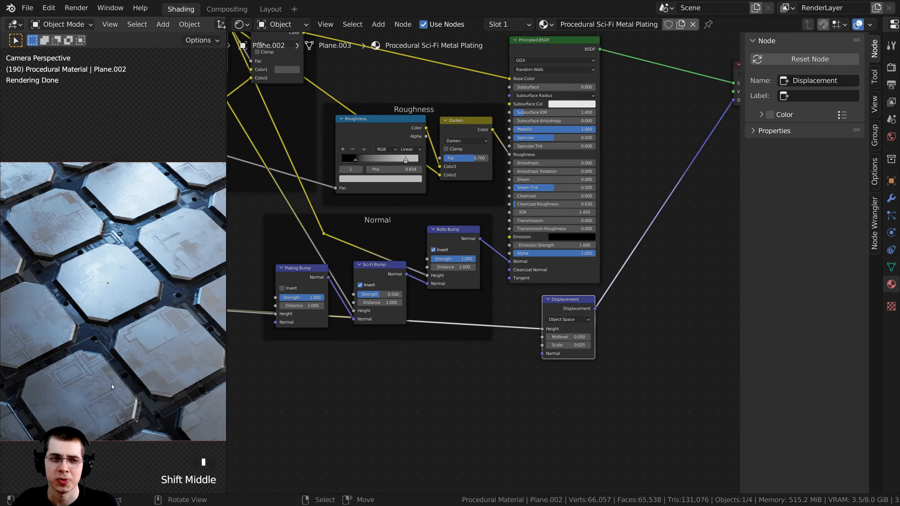
scroll(78, 326, up, 2)
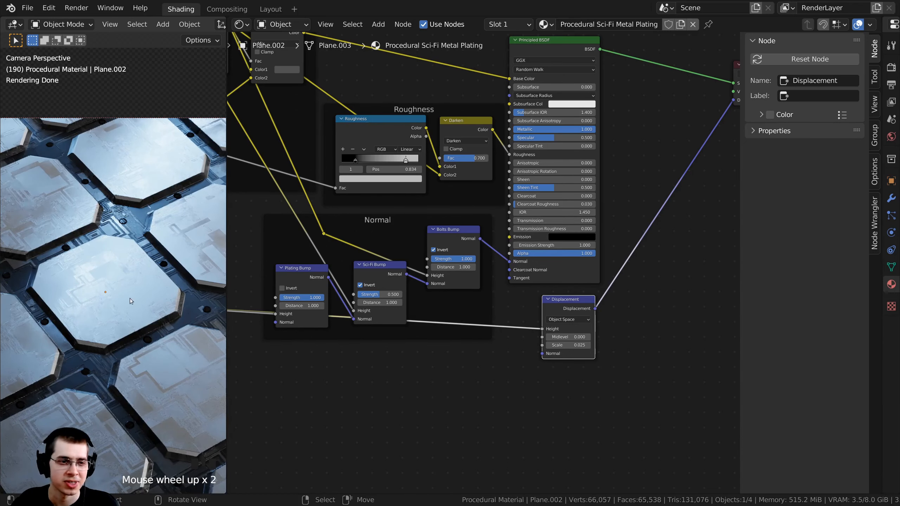
- Reposition the Displacement node below the Principled BSDF and route its Height link beneath the Normal frame
middle_drag(491, 300, 528, 300)
drag(585, 299, 573, 295)
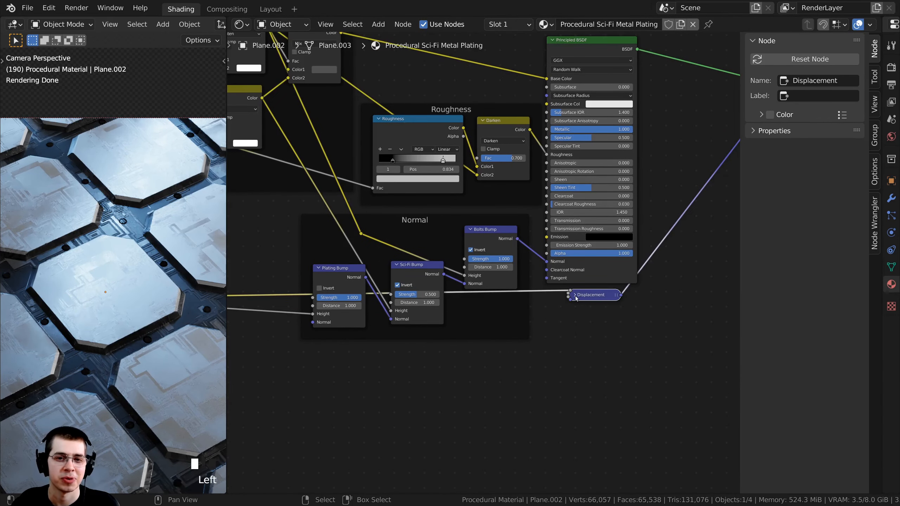
click(574, 295)
middle_drag(564, 311, 528, 272)
scroll(528, 271, up, 3)
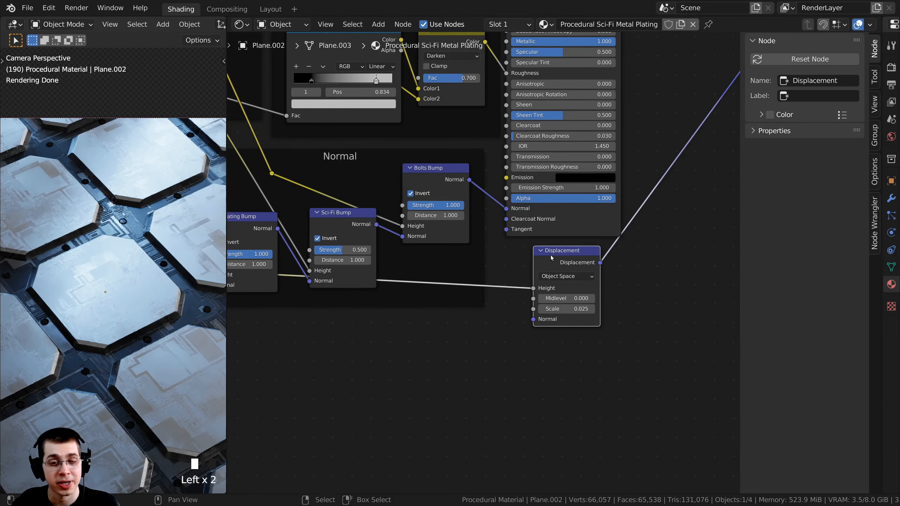
drag(551, 256, 558, 258)
middle_drag(365, 259, 484, 260)
scroll(349, 254, down, 1)
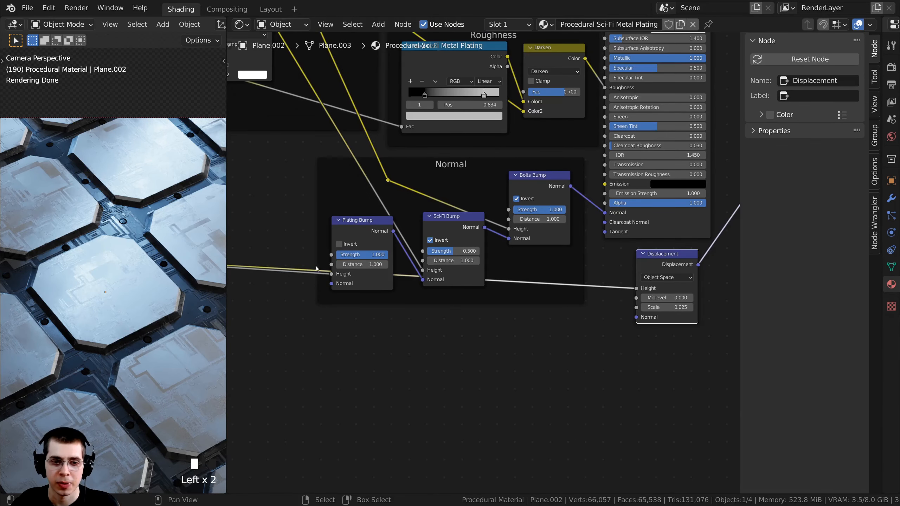
middle_drag(512, 310, 497, 303)
scroll(535, 312, down, 5)
- Hide the node editor's sidebar and enlarge the 3D viewport to show more of the plated plane
key(n)
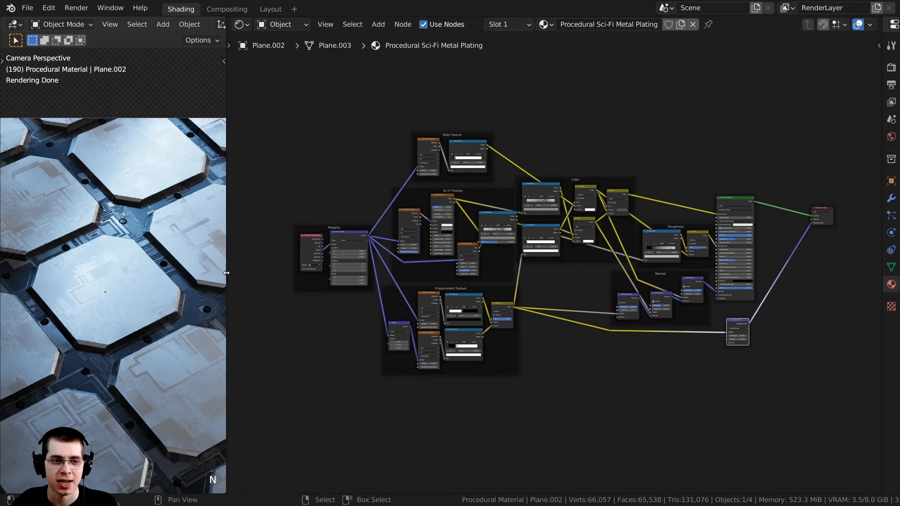
drag(226, 273, 368, 272)
scroll(198, 276, down, 4)
shift+middle_drag(199, 277, 244, 357)
- Render the final image of the metal plating
key(F12)
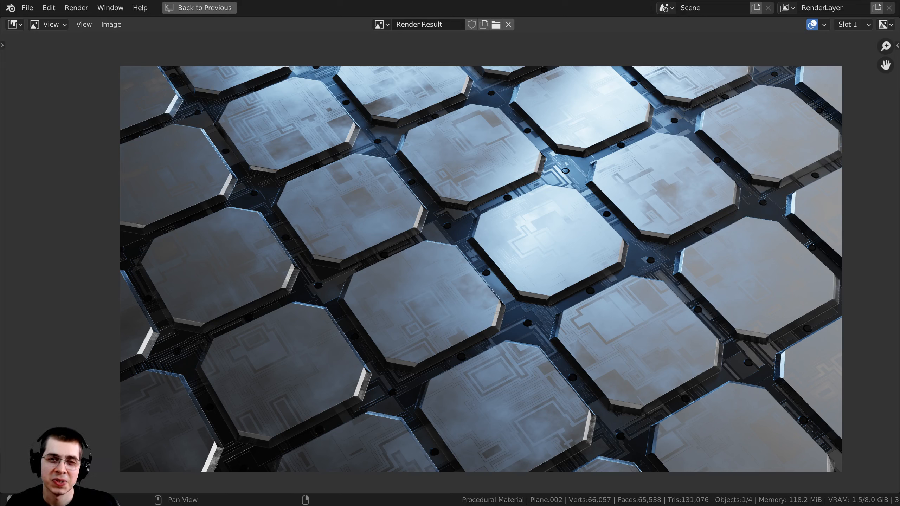